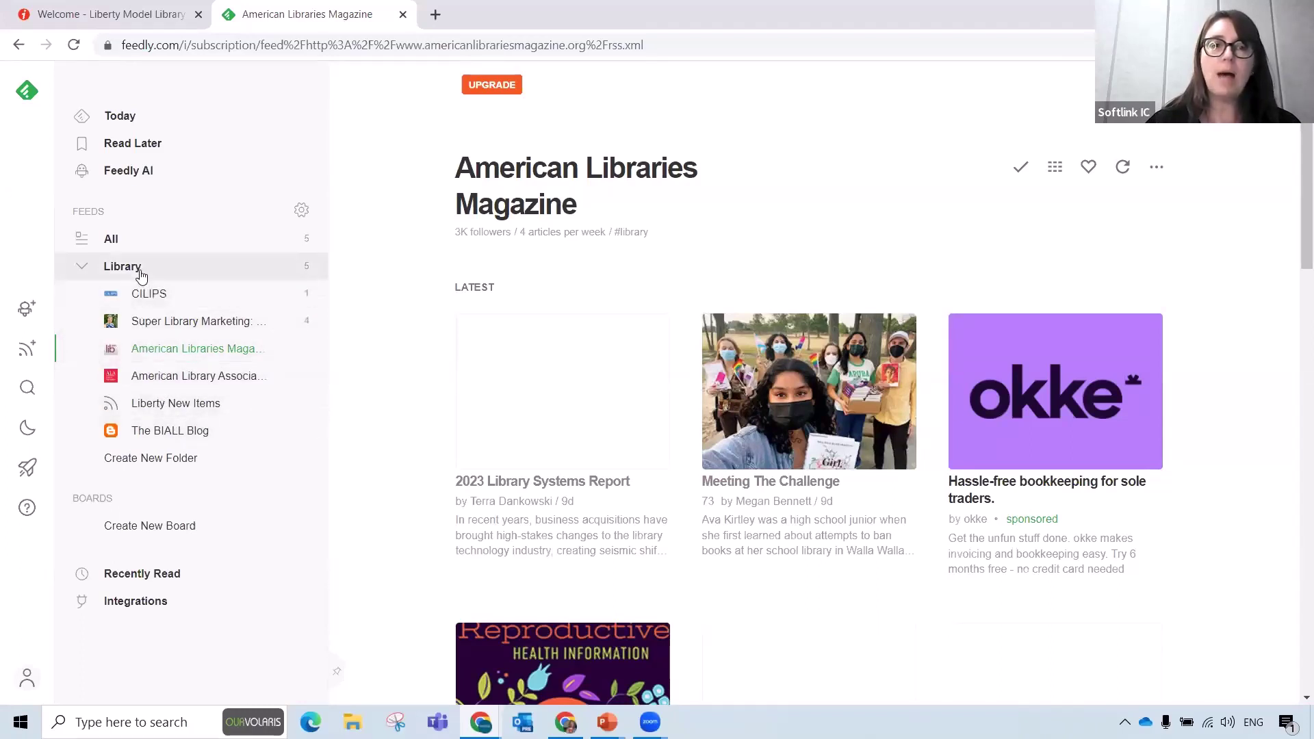
Step: View the Library folder's feeds and browse the latest articles in the American Libraries Magazine feed
left_click(140, 272)
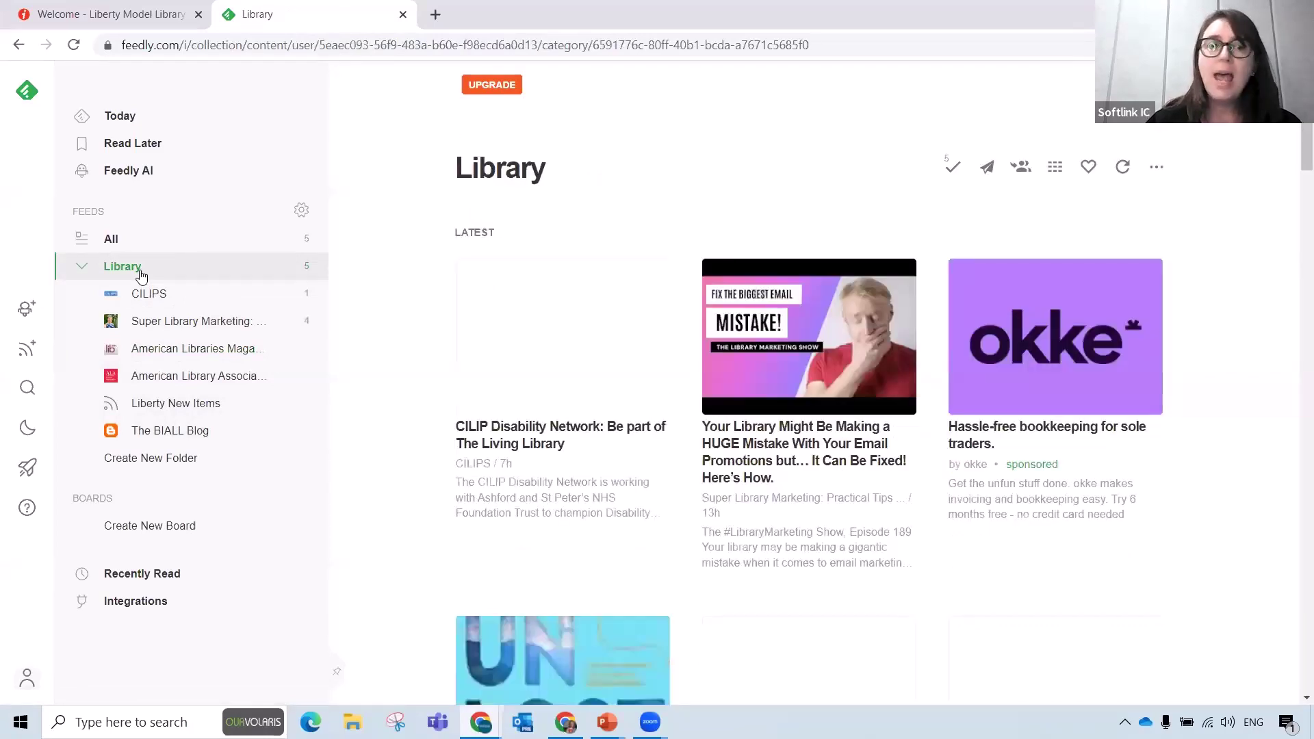
left_click(153, 358)
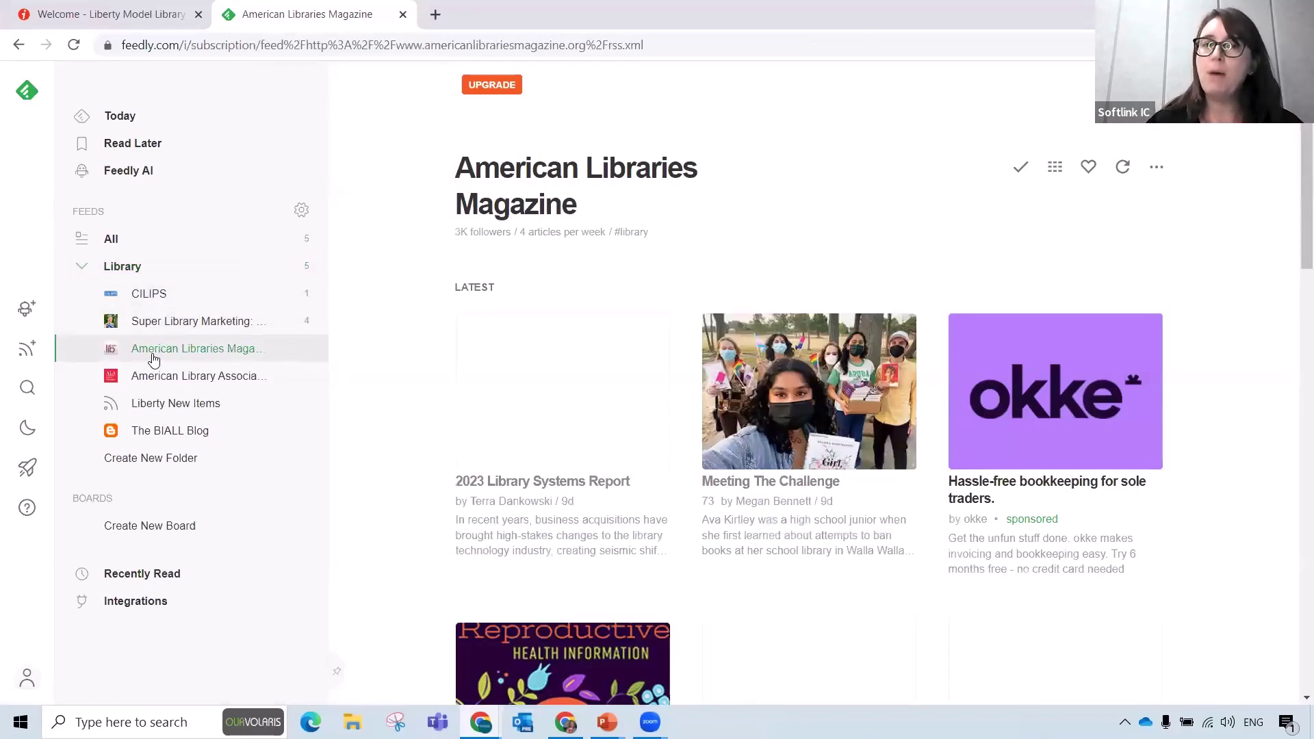
mouse_move(514, 431)
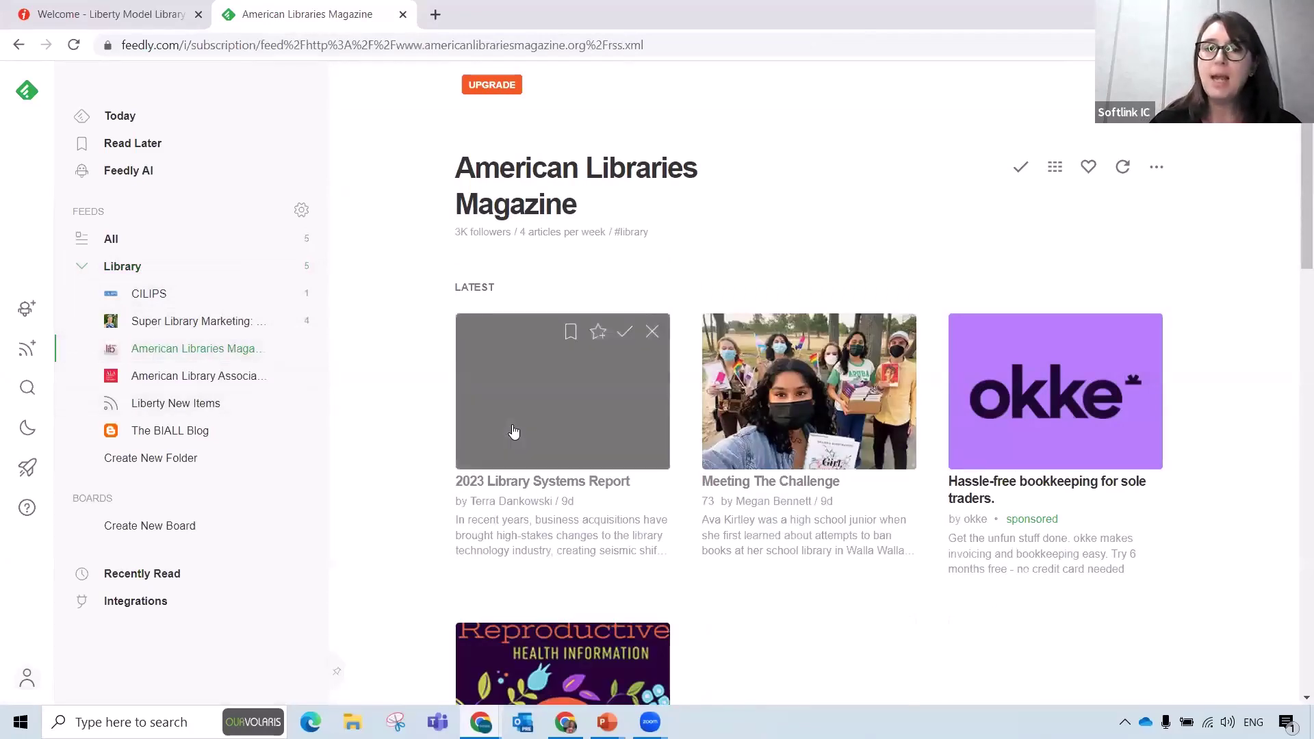
scroll(525, 544, "down", 1)
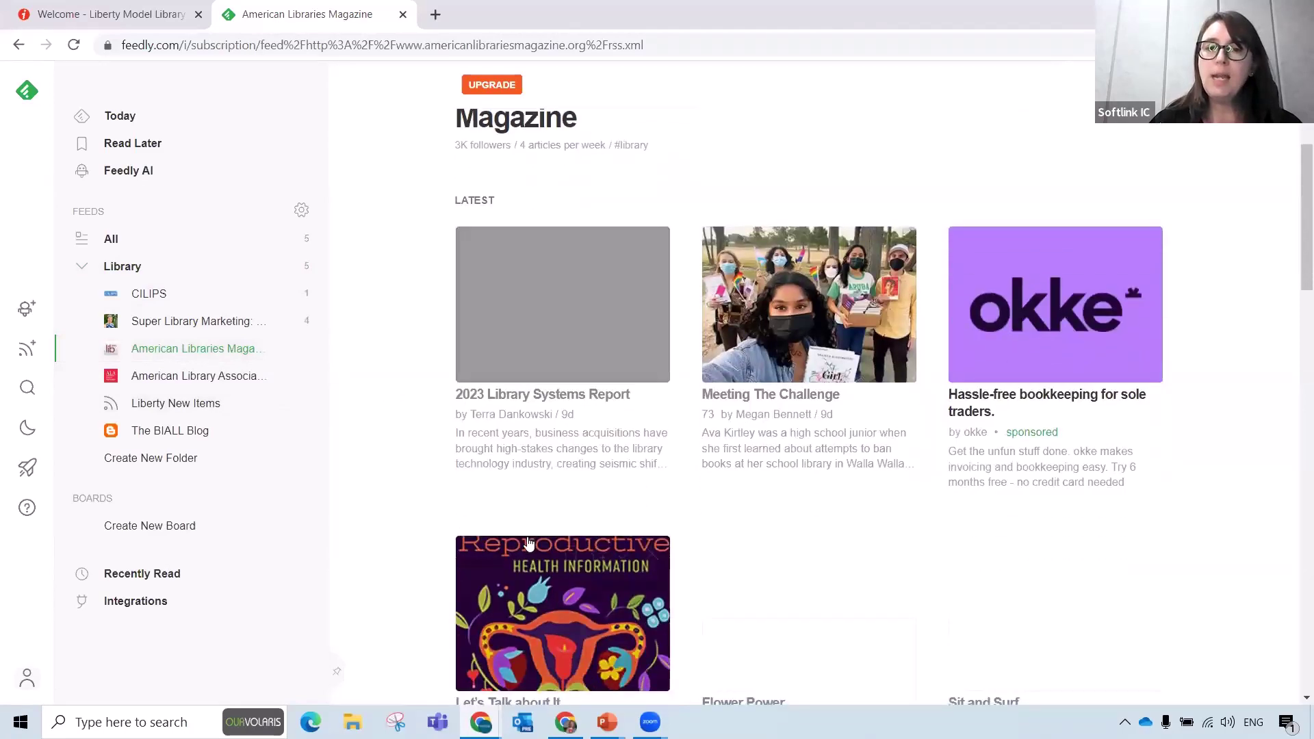
scroll(527, 543, "down", 4)
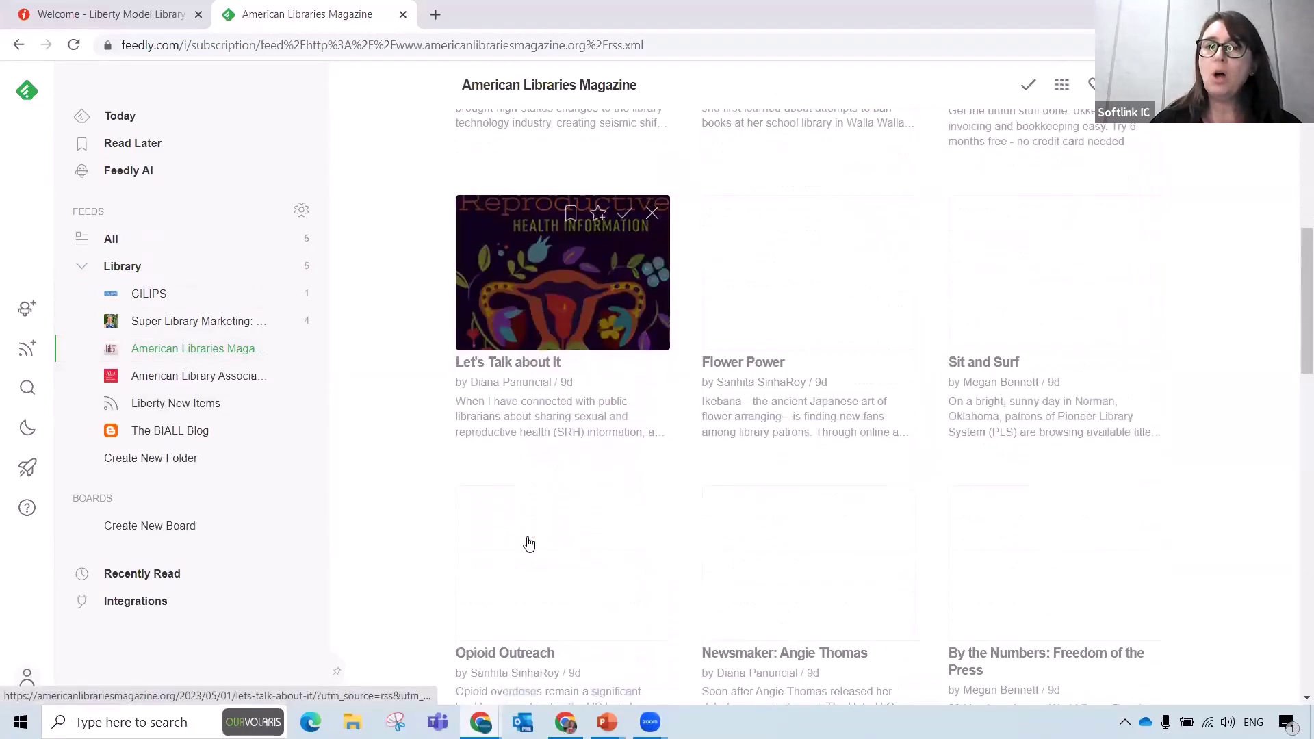
Step: Read the "Let's Talk about It" article, go to the preceding one, and close the article view
left_click(509, 403)
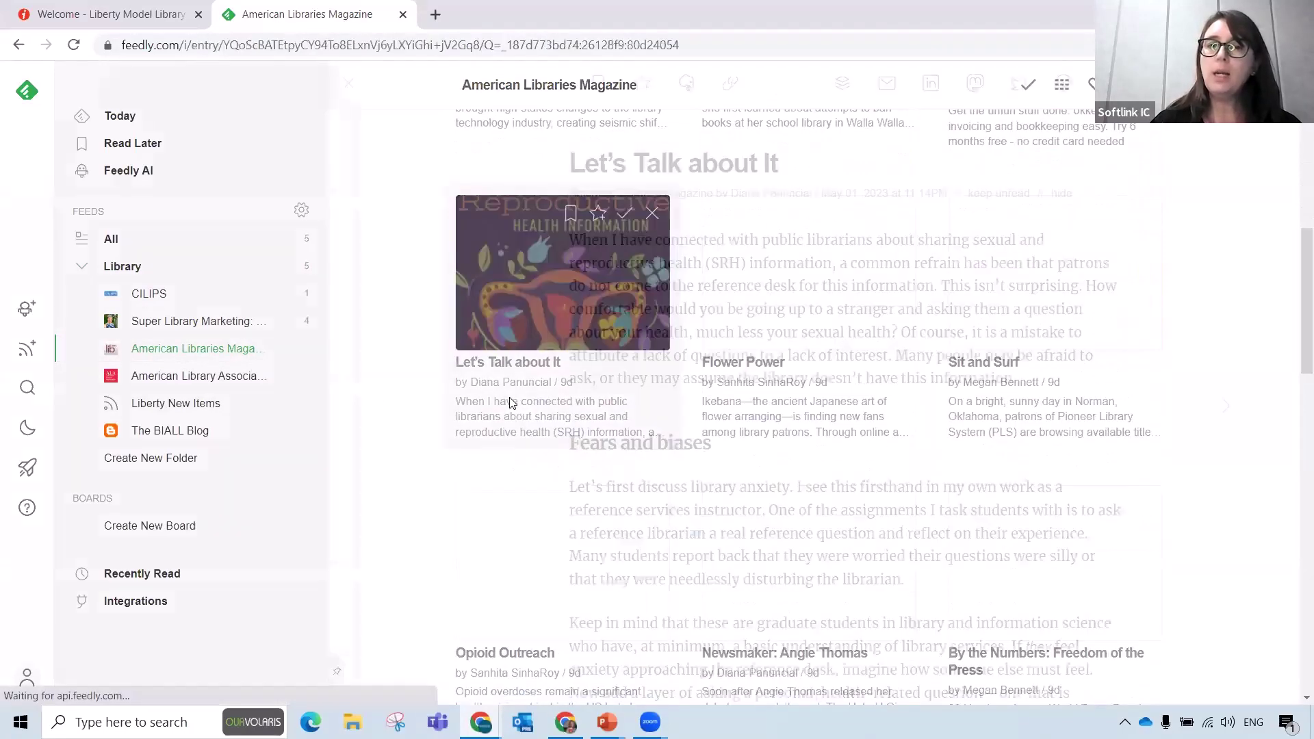
scroll(683, 355, "down", 4)
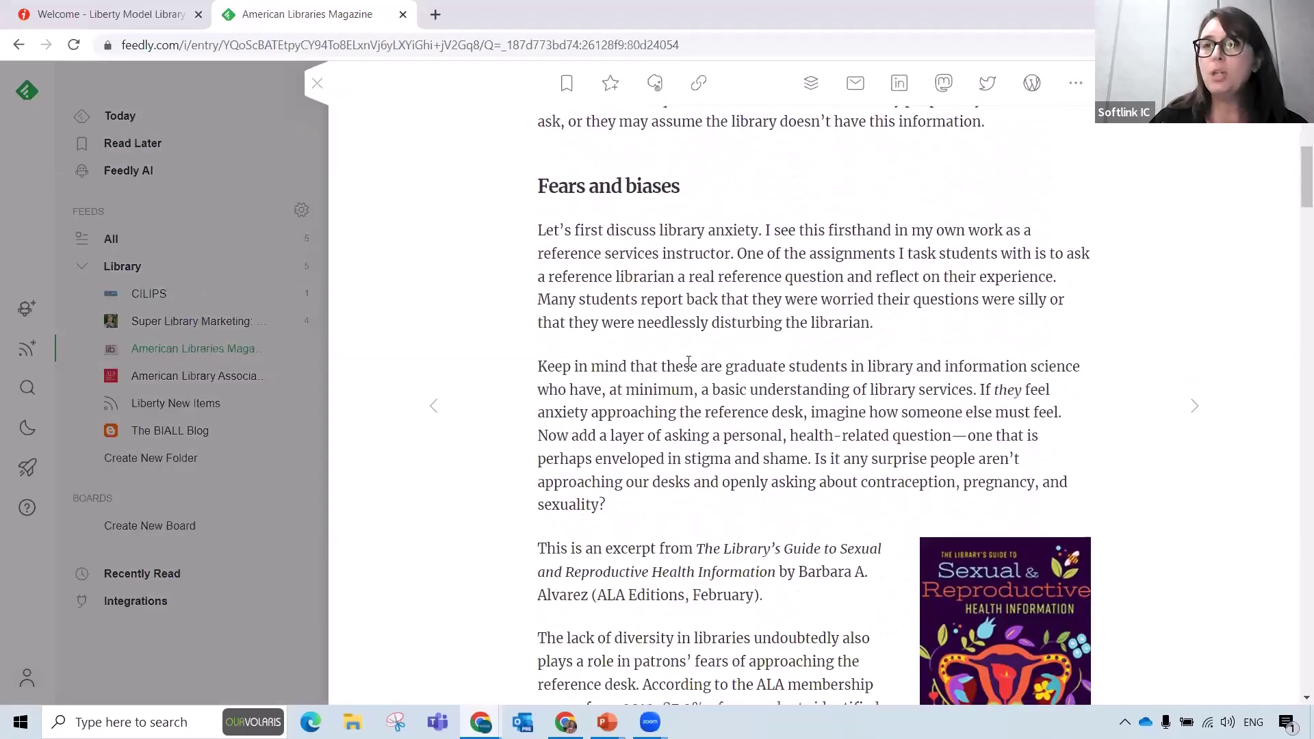
scroll(689, 361, "down", 3)
scroll(688, 361, "up", 5)
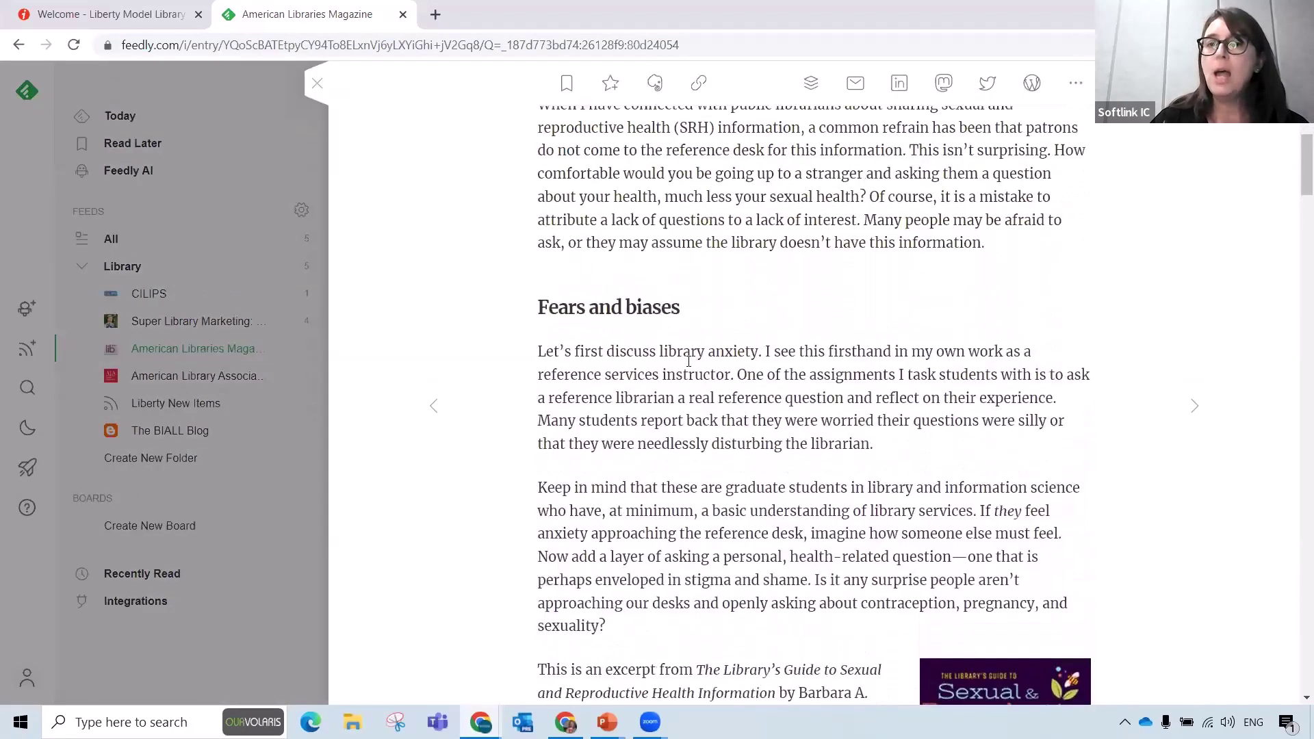
scroll(689, 361, "up", 3)
left_click(433, 406)
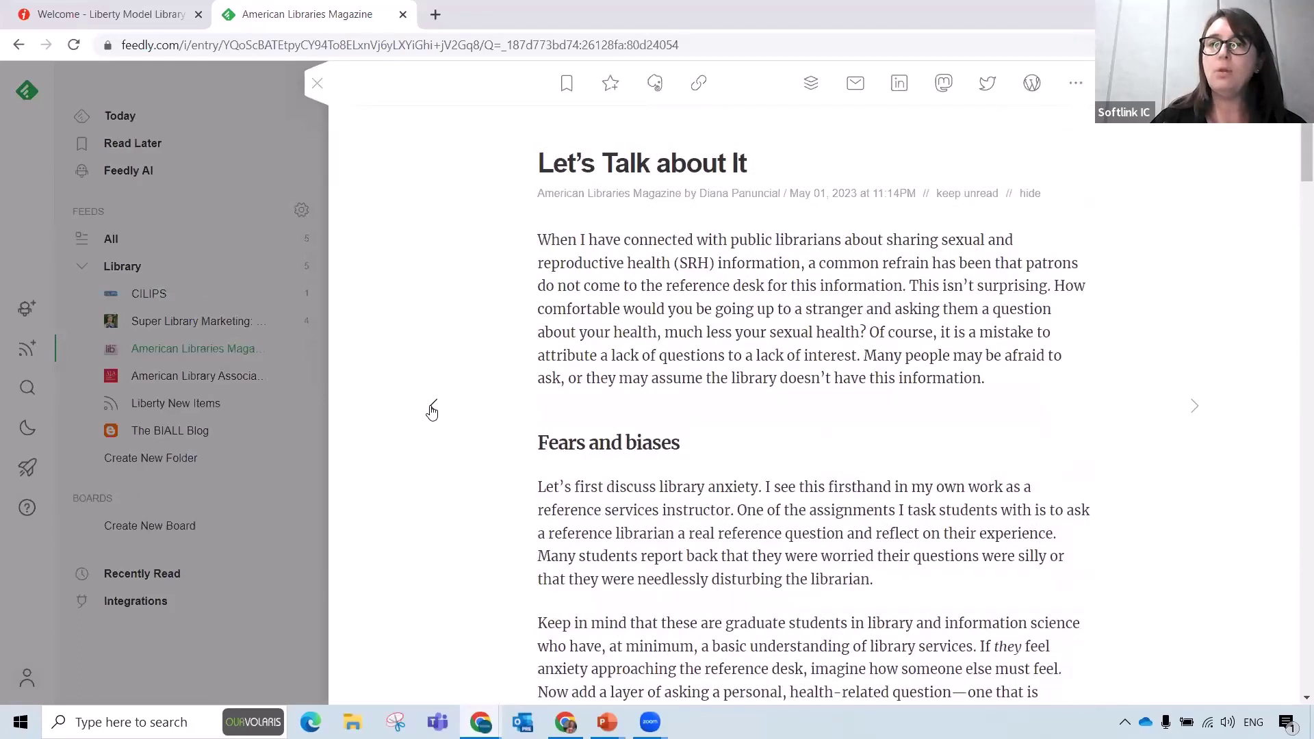
left_click(317, 85)
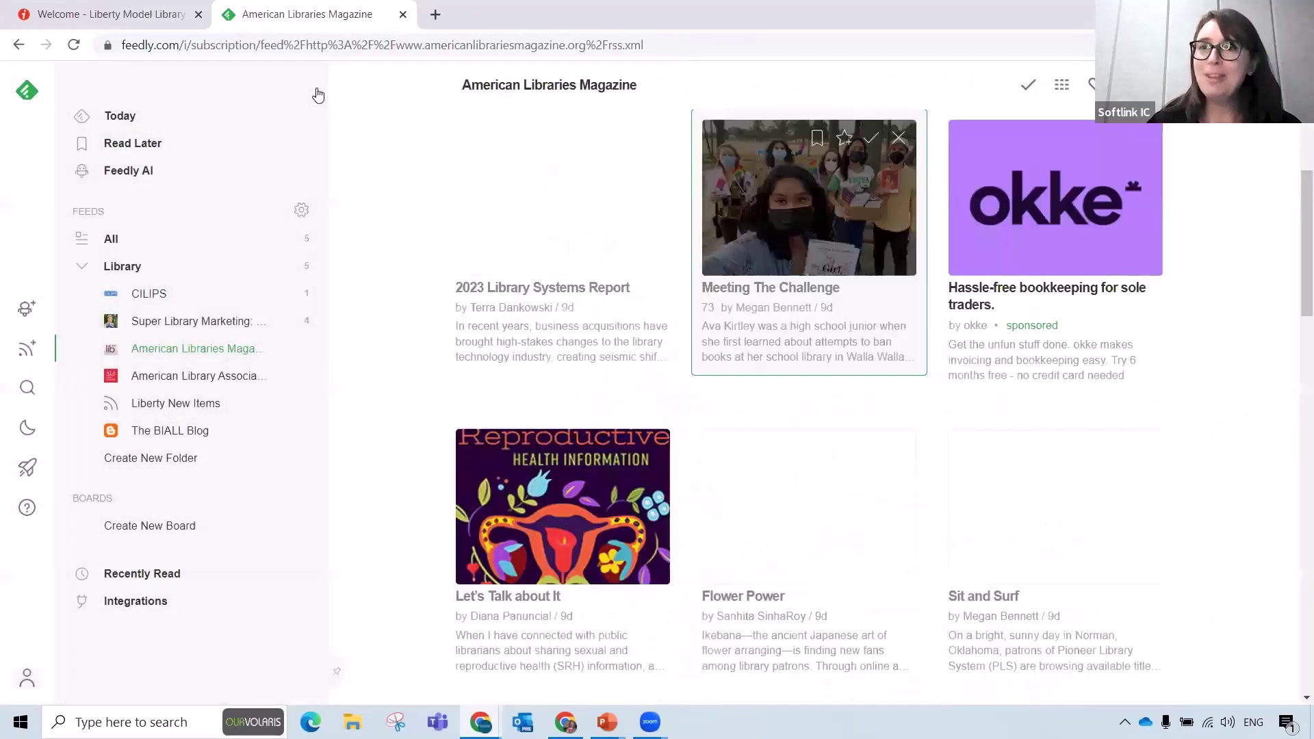
Step: Open the Liberty New Items feed and browse its latest catalogue entries
left_click(183, 405)
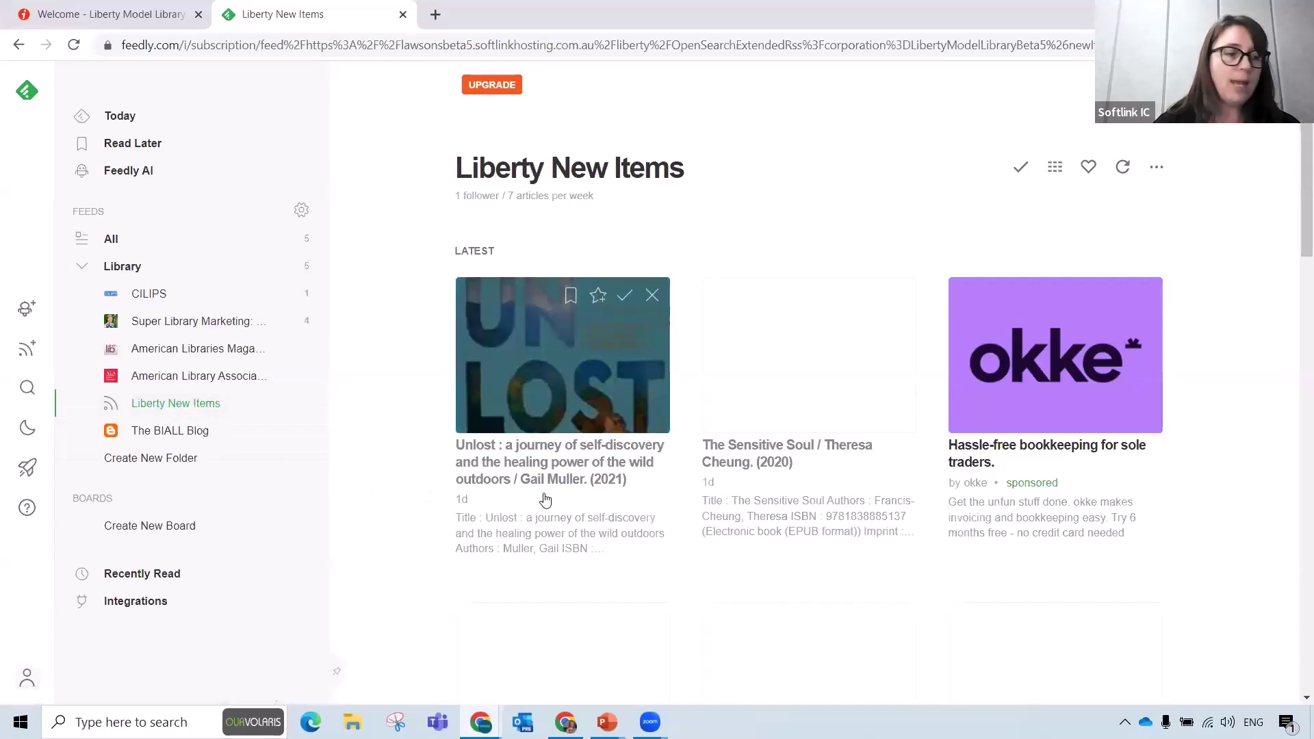
scroll(545, 500, "down", 1)
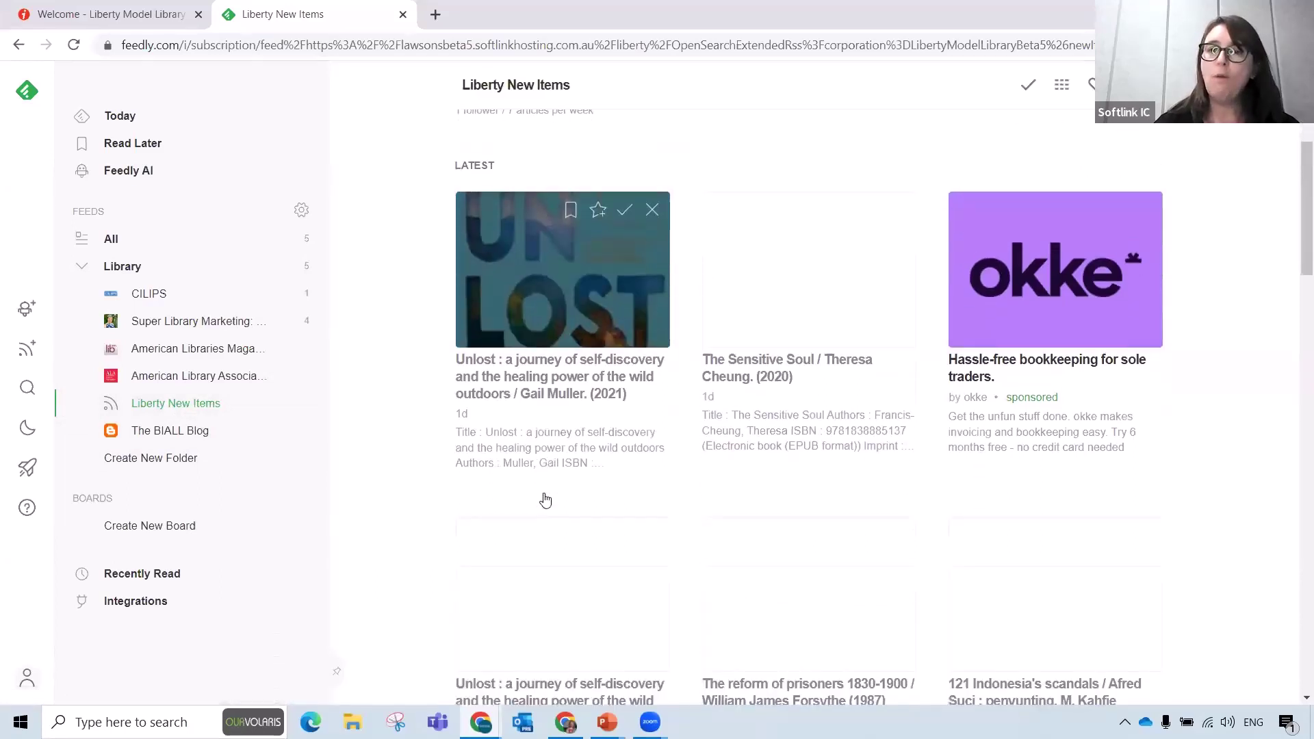
scroll(546, 500, "down", 3)
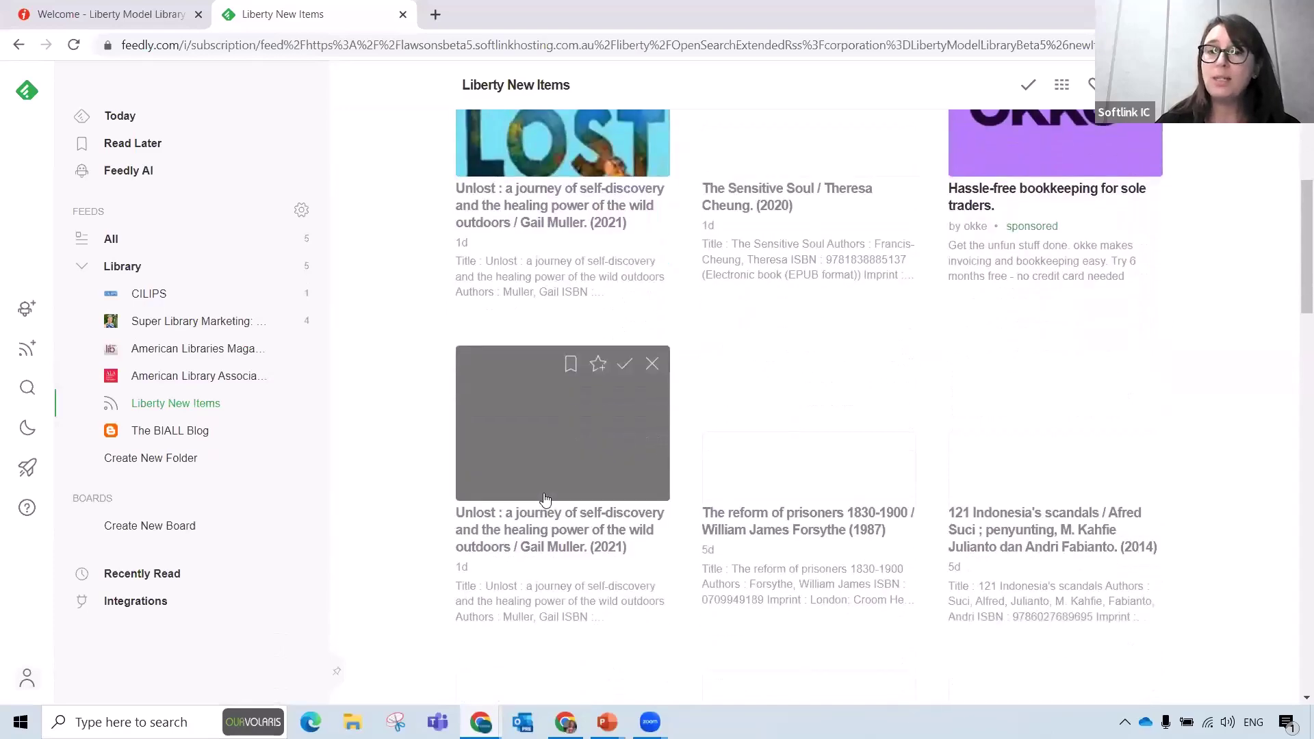
scroll(546, 500, "down", 3)
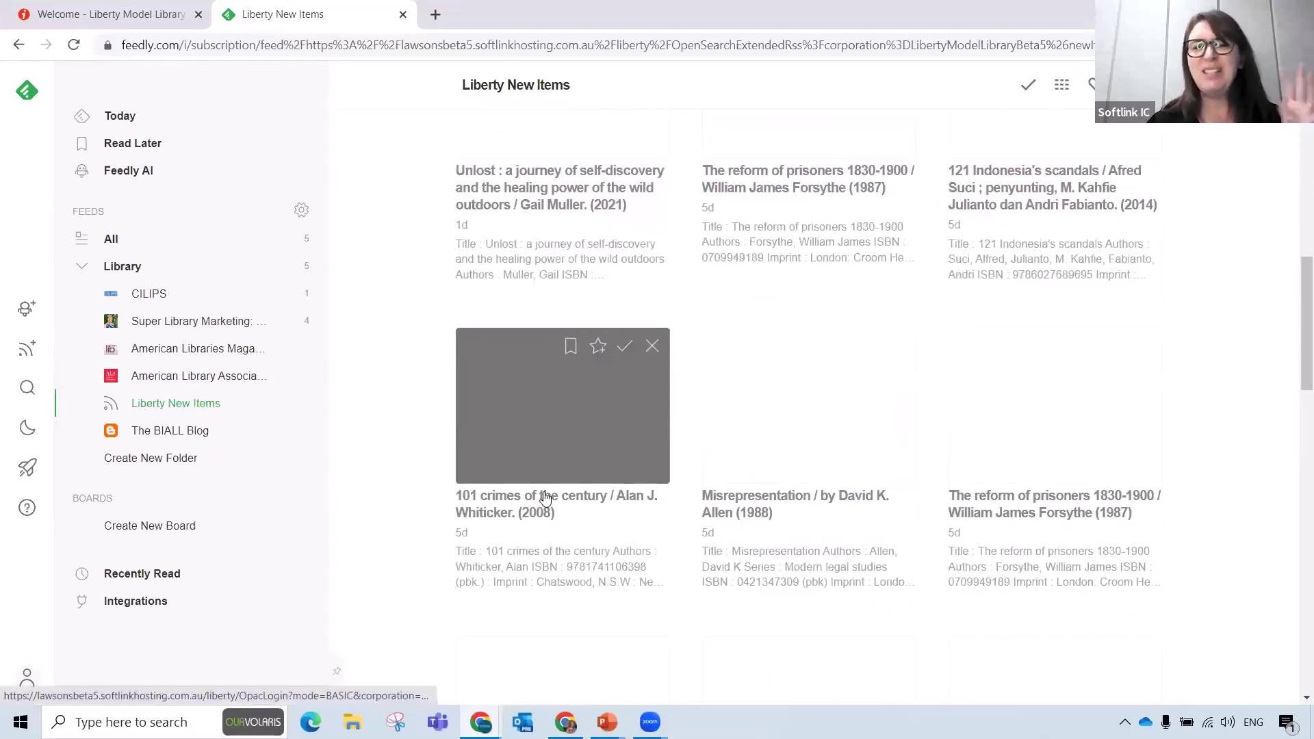
scroll(546, 499, "down", 1)
scroll(545, 499, "down", 1)
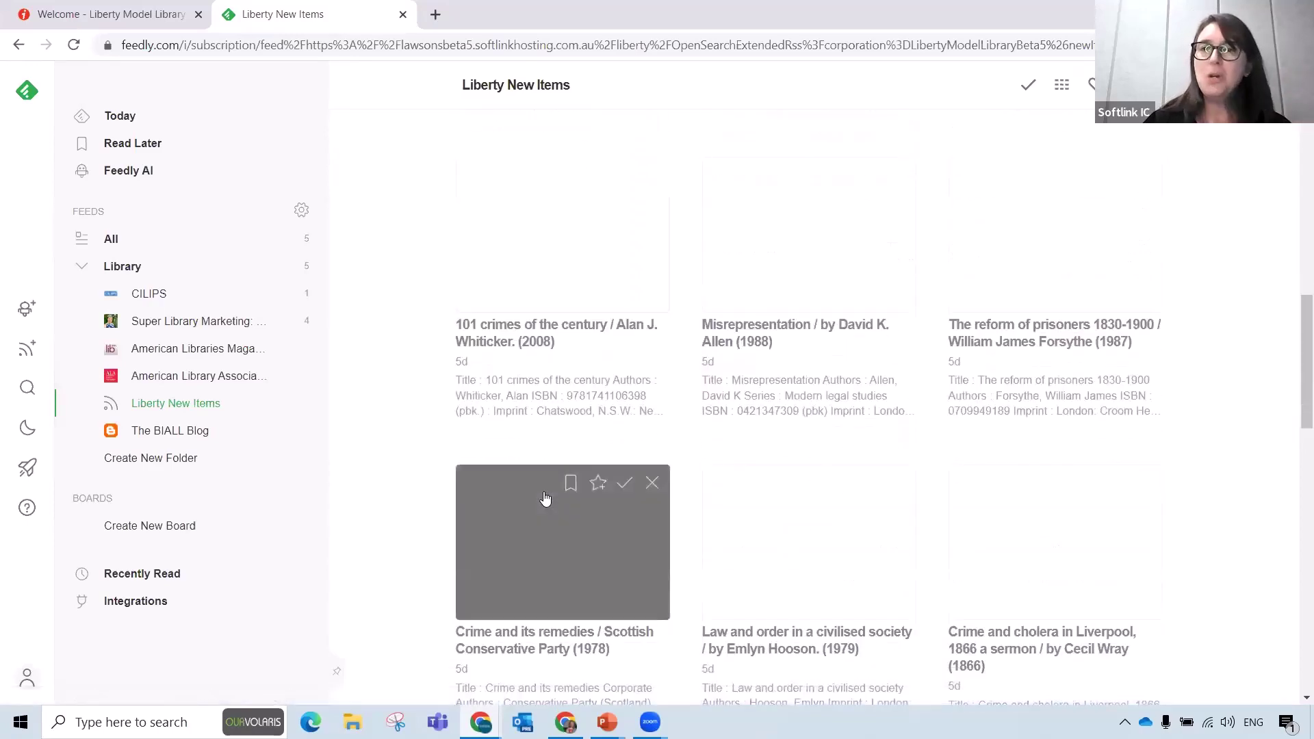
scroll(546, 498, "down", 2)
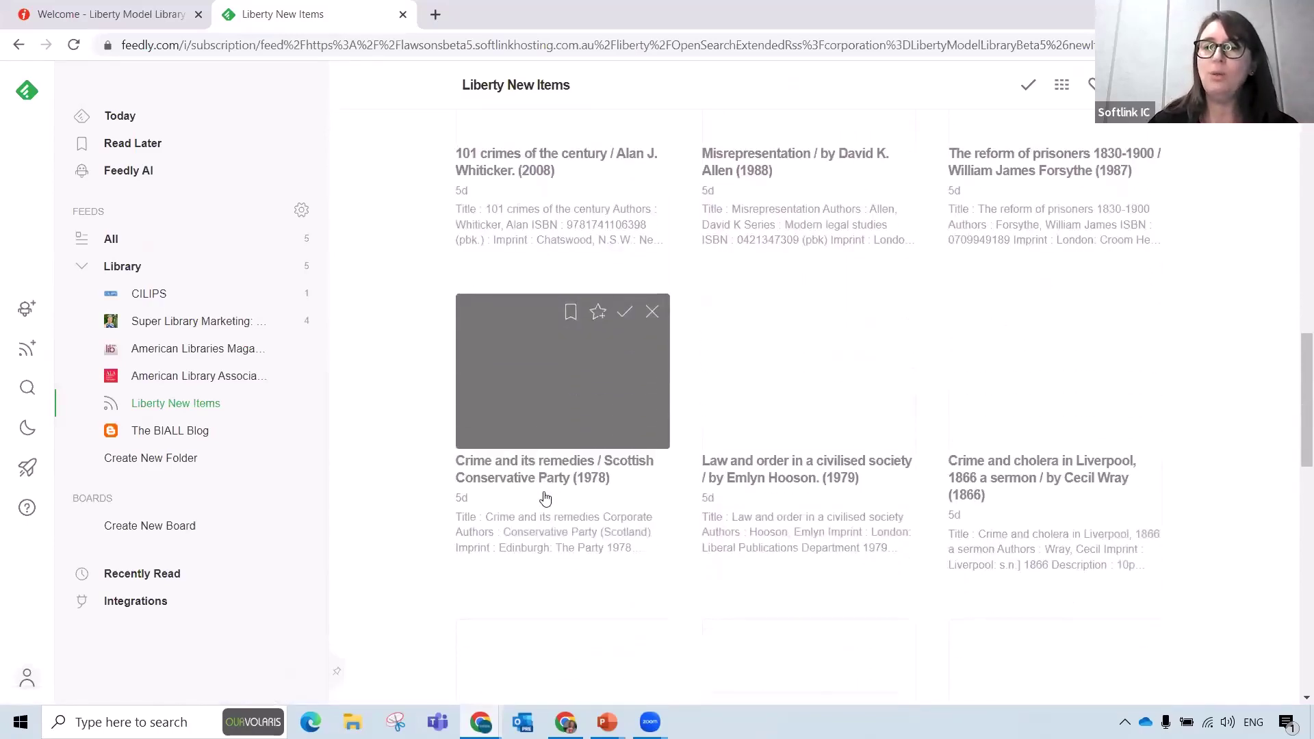
Step: View the "Crime and its remedies" entry, step back through the preceding entries to "101 crimes of the century", and close the entry view
scroll(545, 499, "down", 1)
left_click(523, 384)
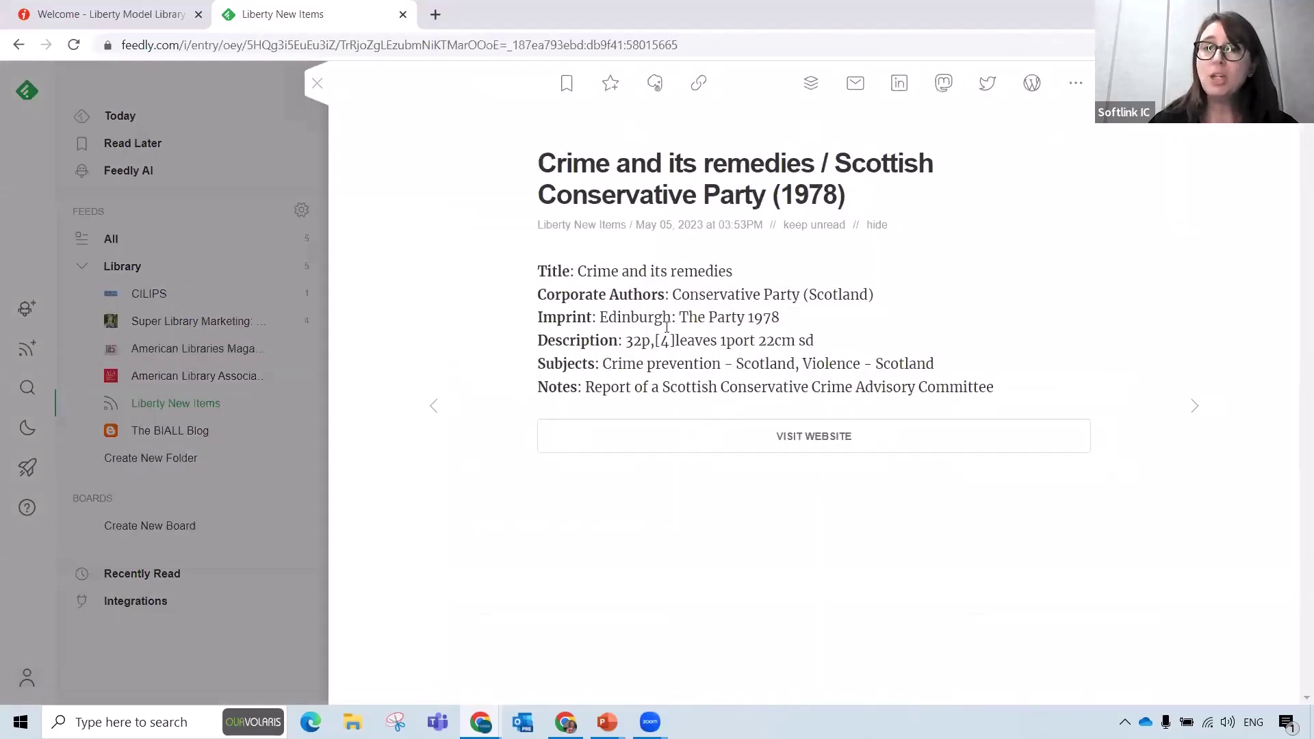
left_click(433, 408)
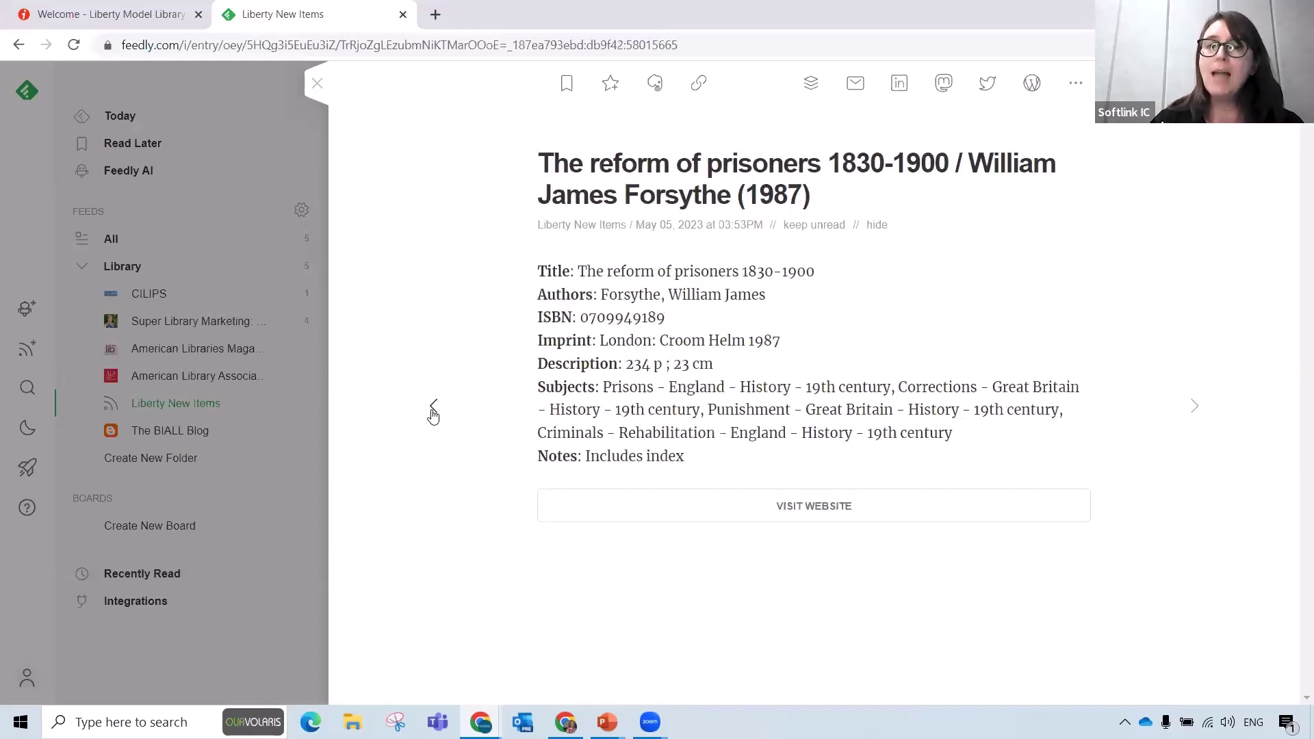
left_click(433, 411)
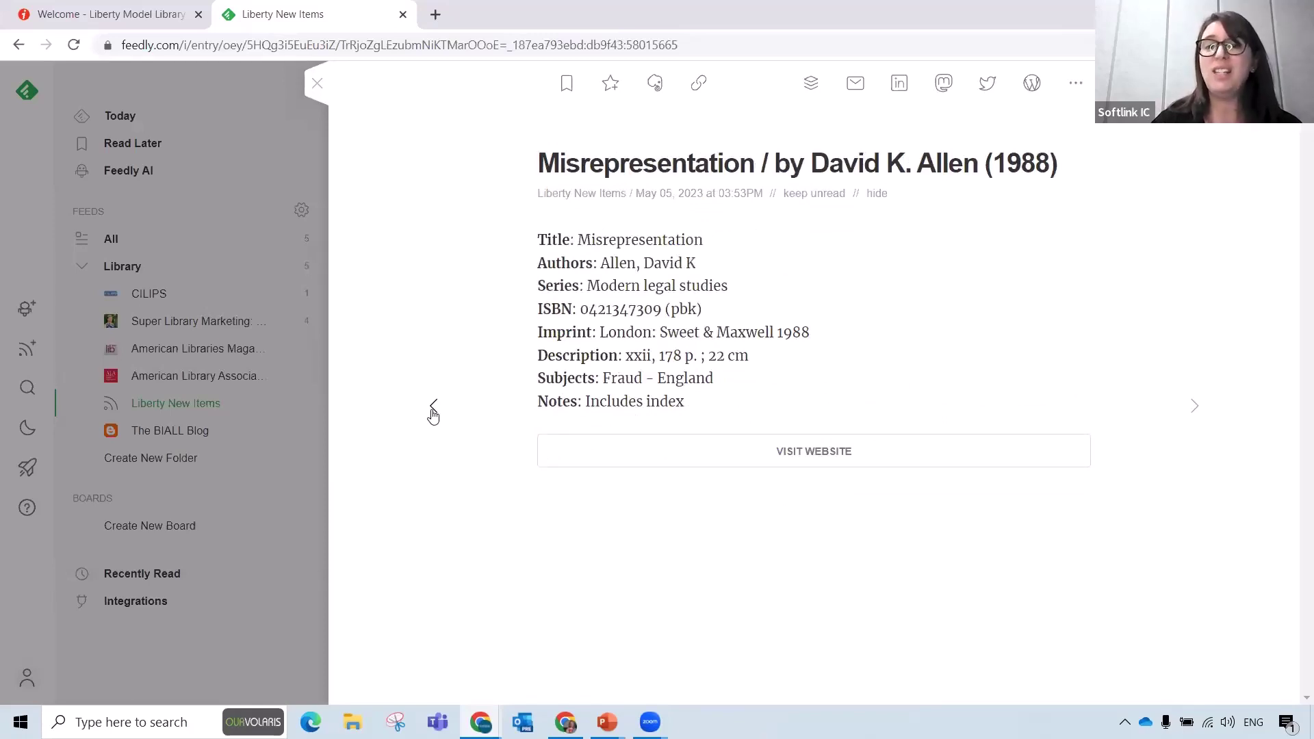
left_click(434, 411)
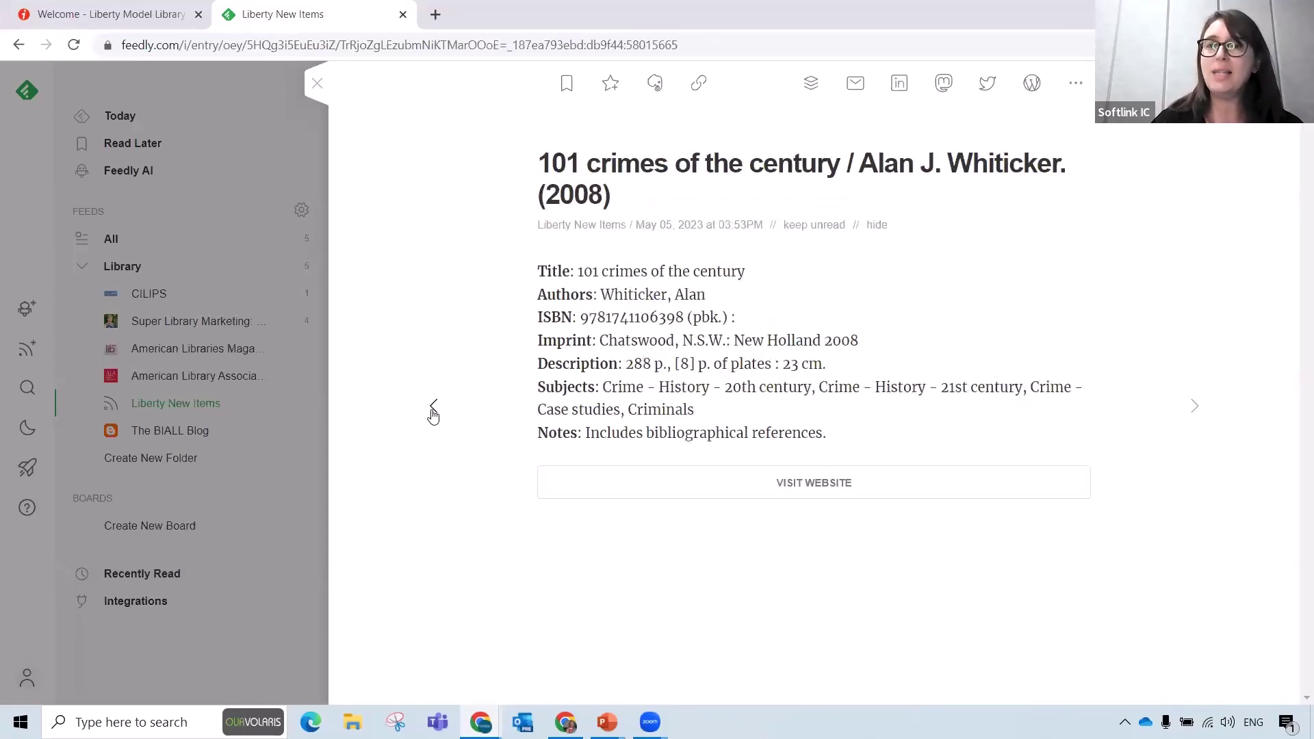
left_click(318, 85)
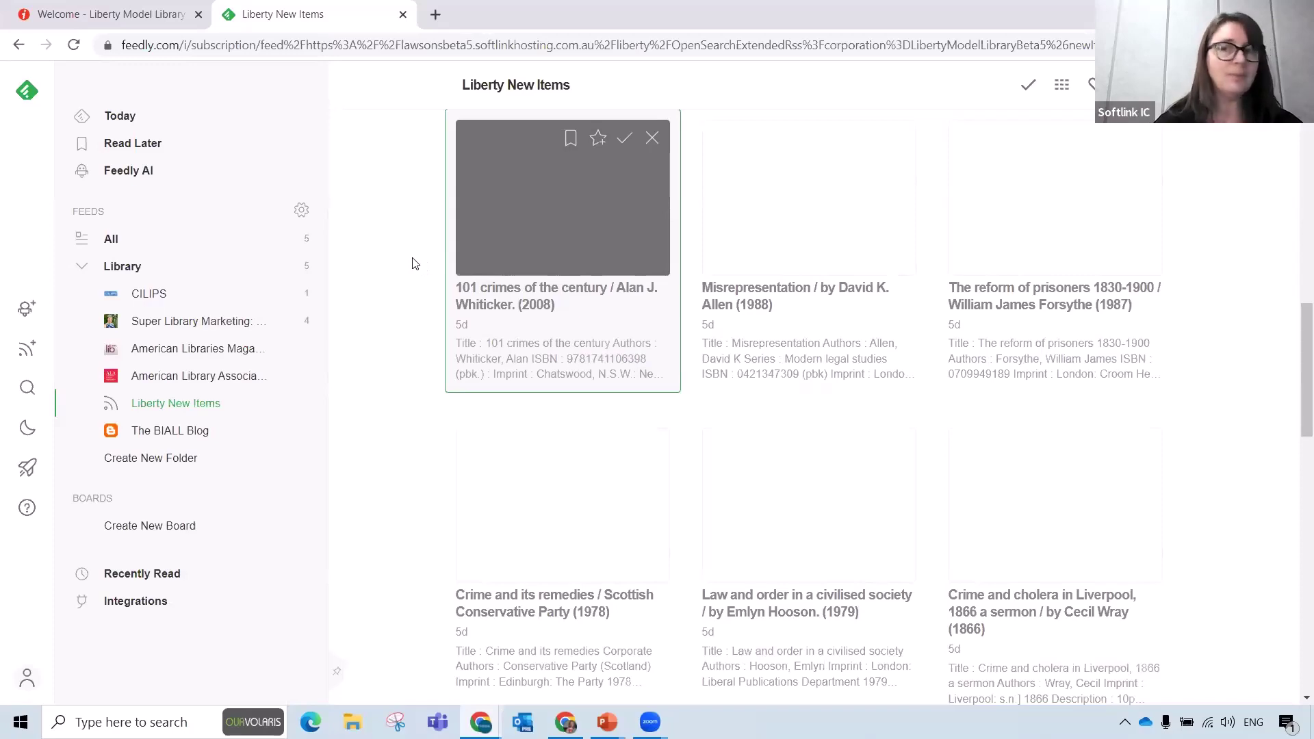
Step: Switch to Liberty and look up parameter 4424 in the Management parameters
left_click(98, 17)
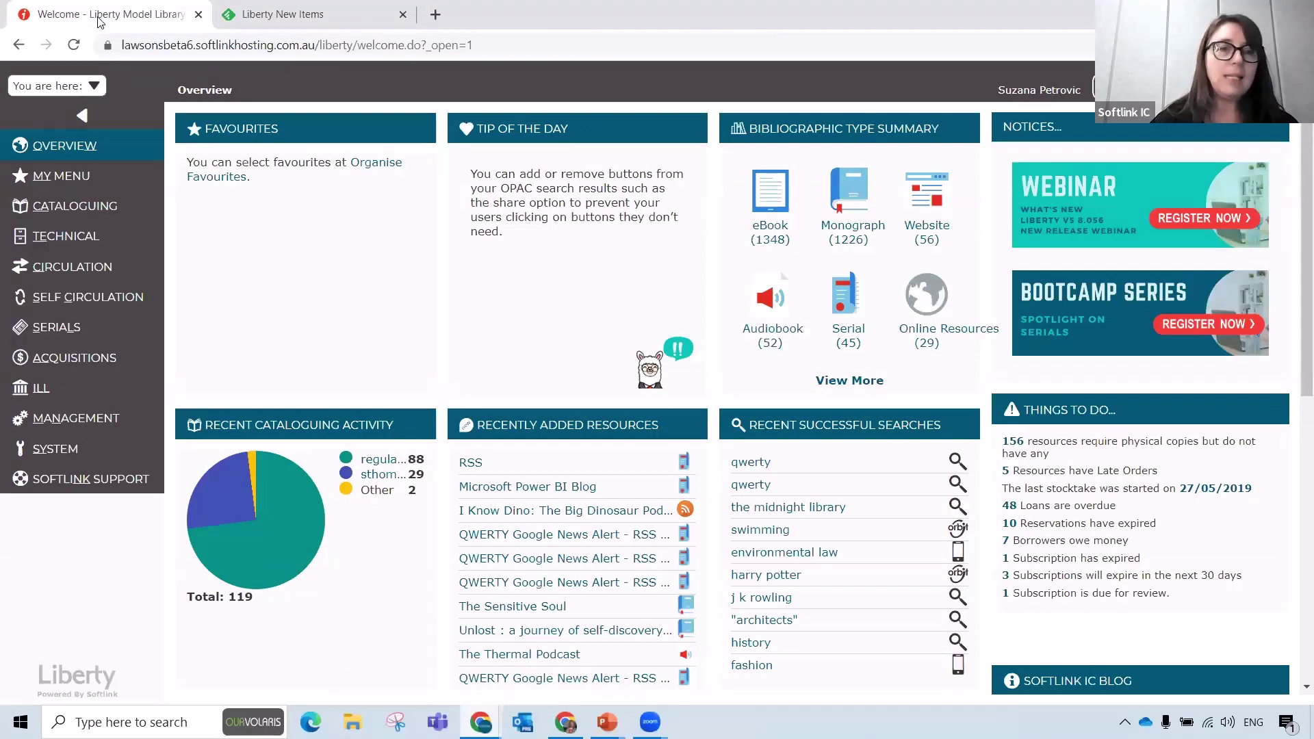
left_click(89, 418)
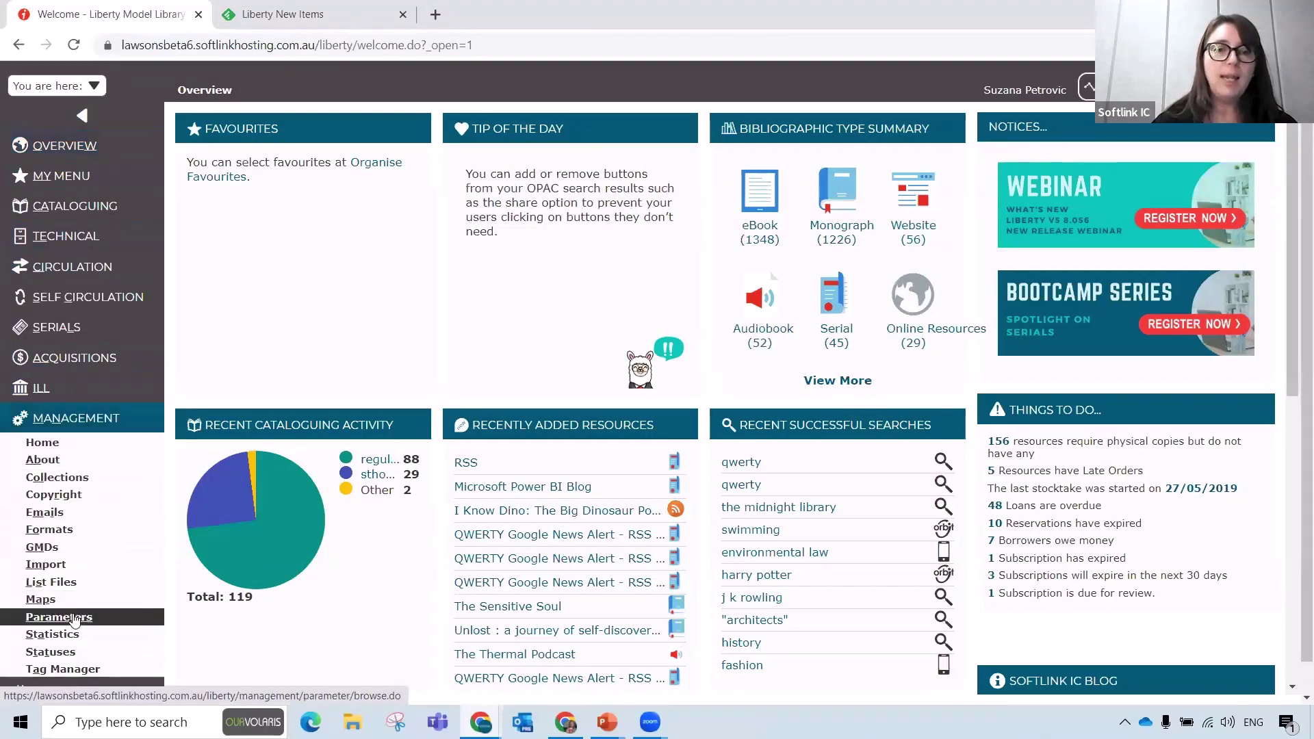
left_click(74, 618)
type("4424")
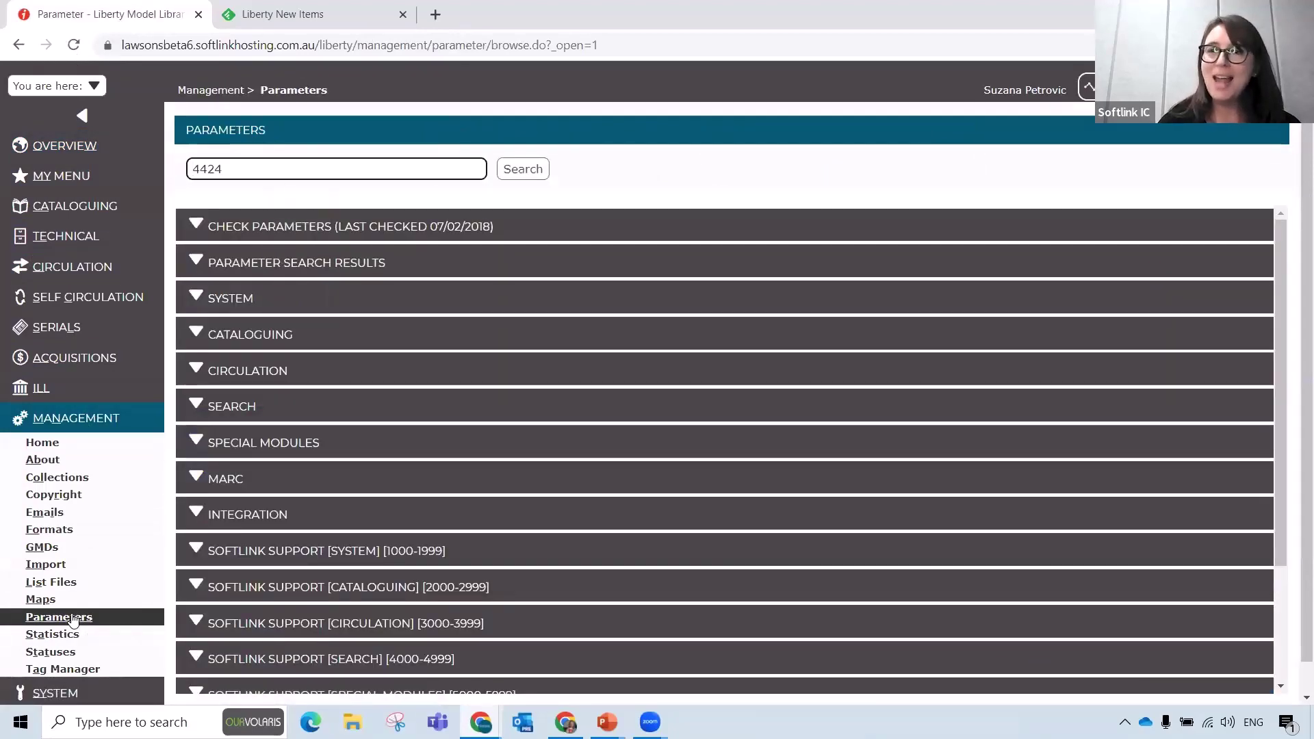
key("Return")
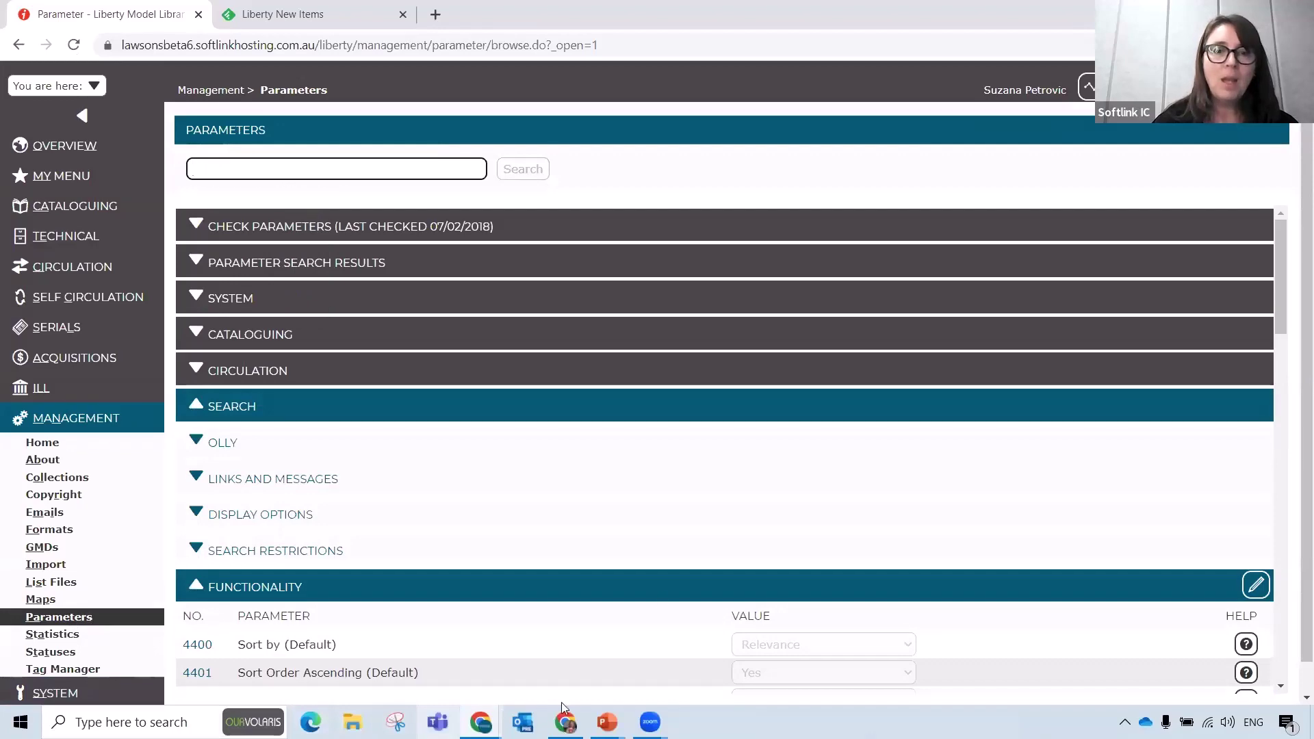
scroll(627, 479, "down", 9)
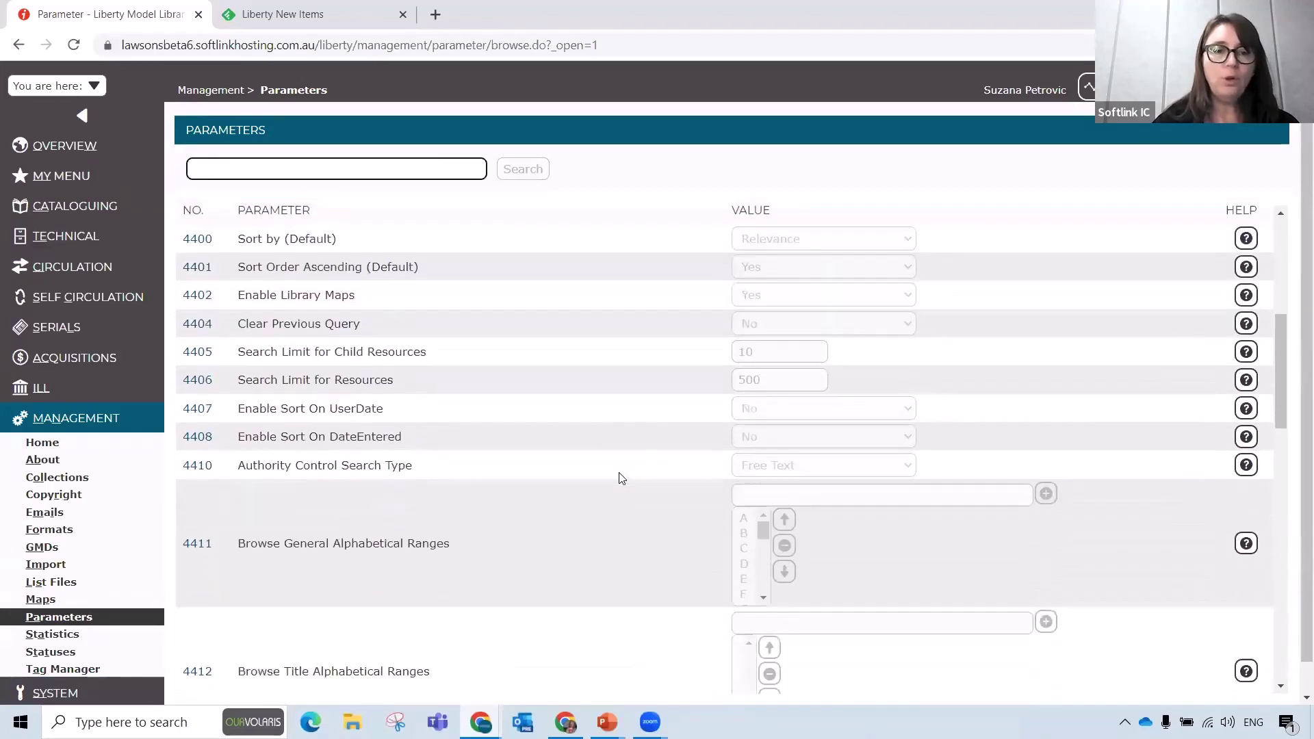
scroll(622, 478, "down", 5)
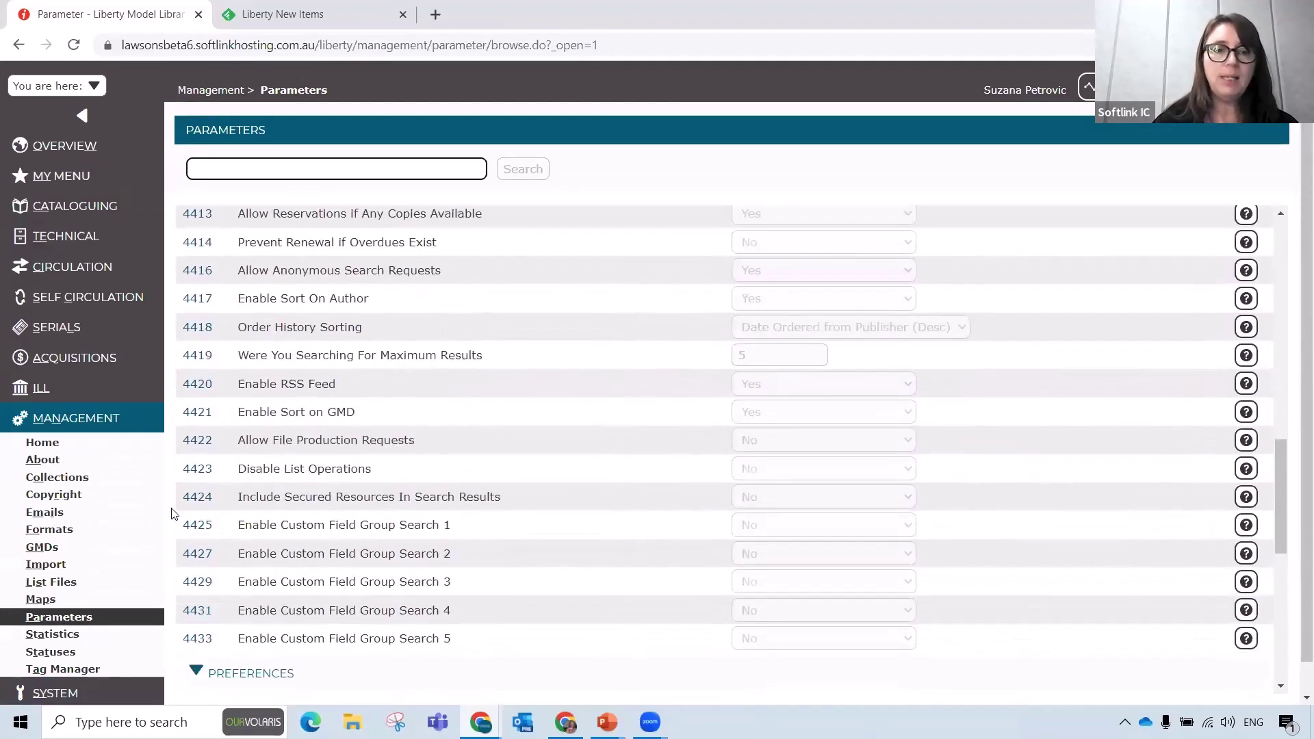
Step: Set parameter 4424, Include Secured Resources In Search Results, to Yes, save it and close its details
left_click(197, 498)
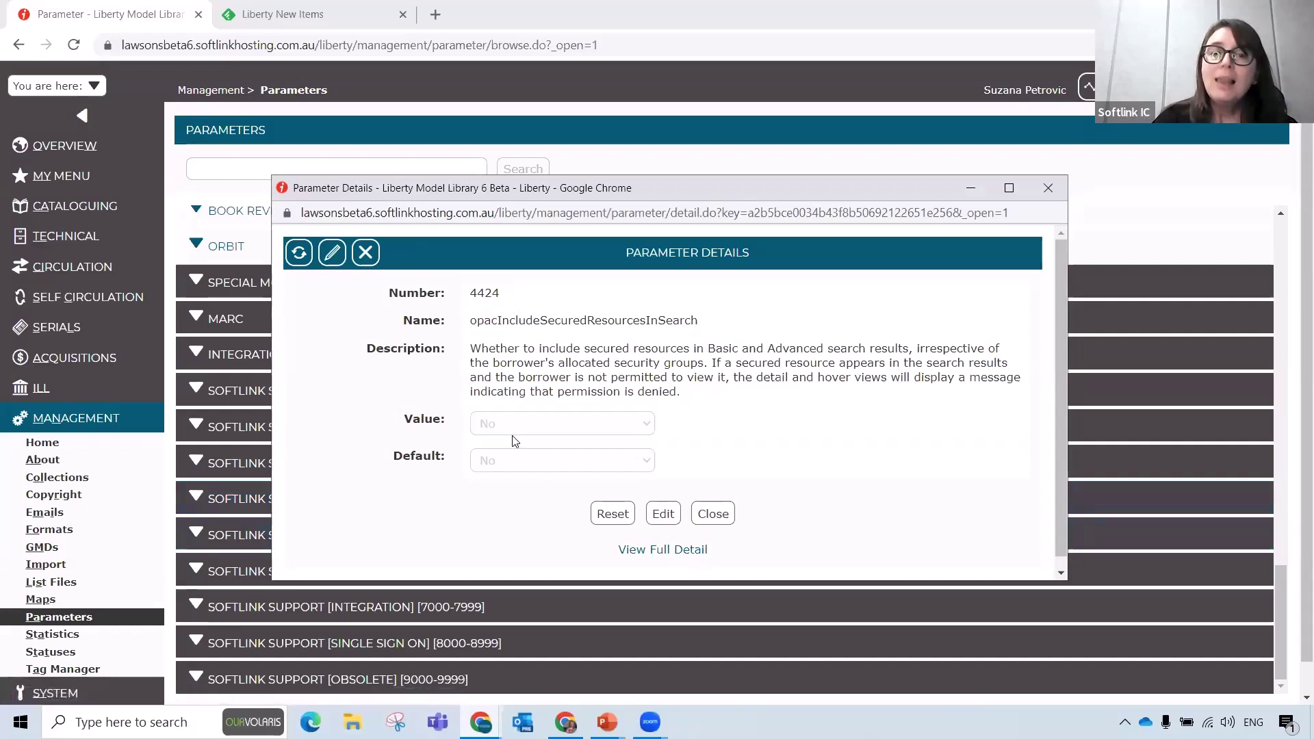
left_click(662, 514)
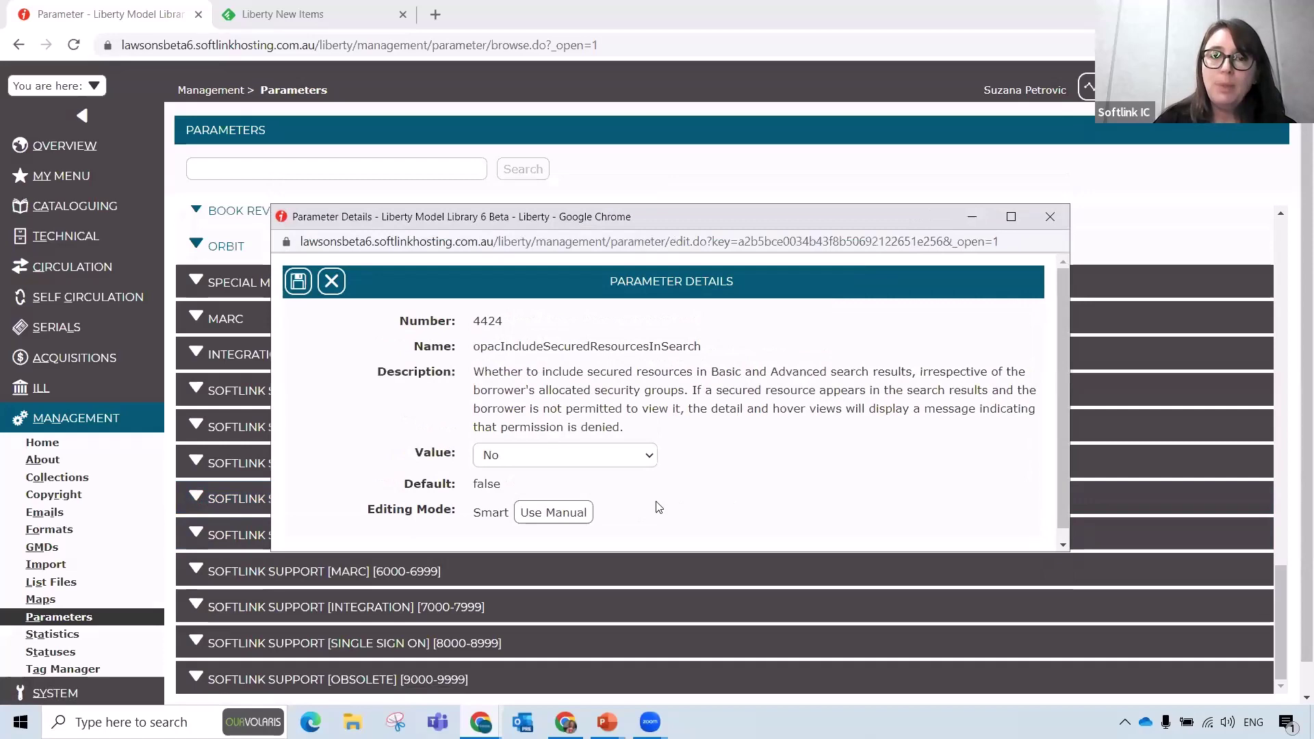
left_click(592, 455)
left_click(506, 476)
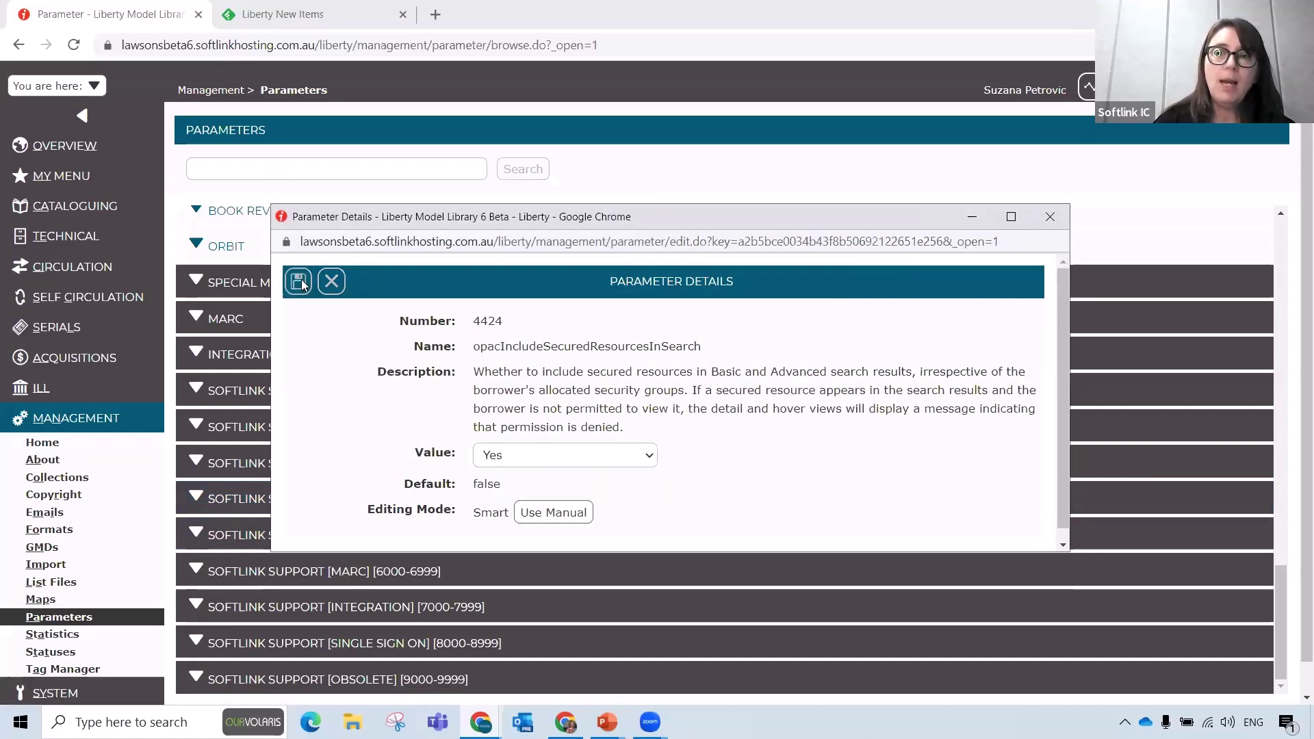
left_click(297, 281)
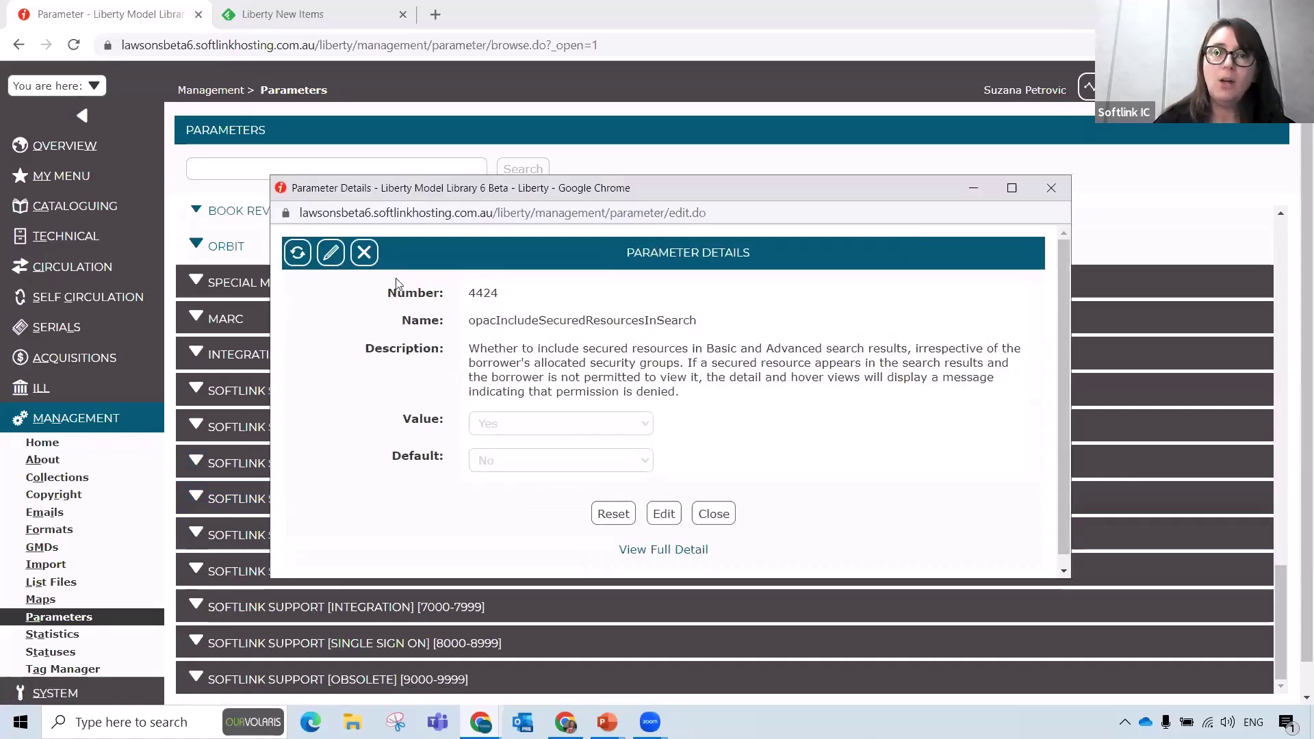
left_click(1051, 189)
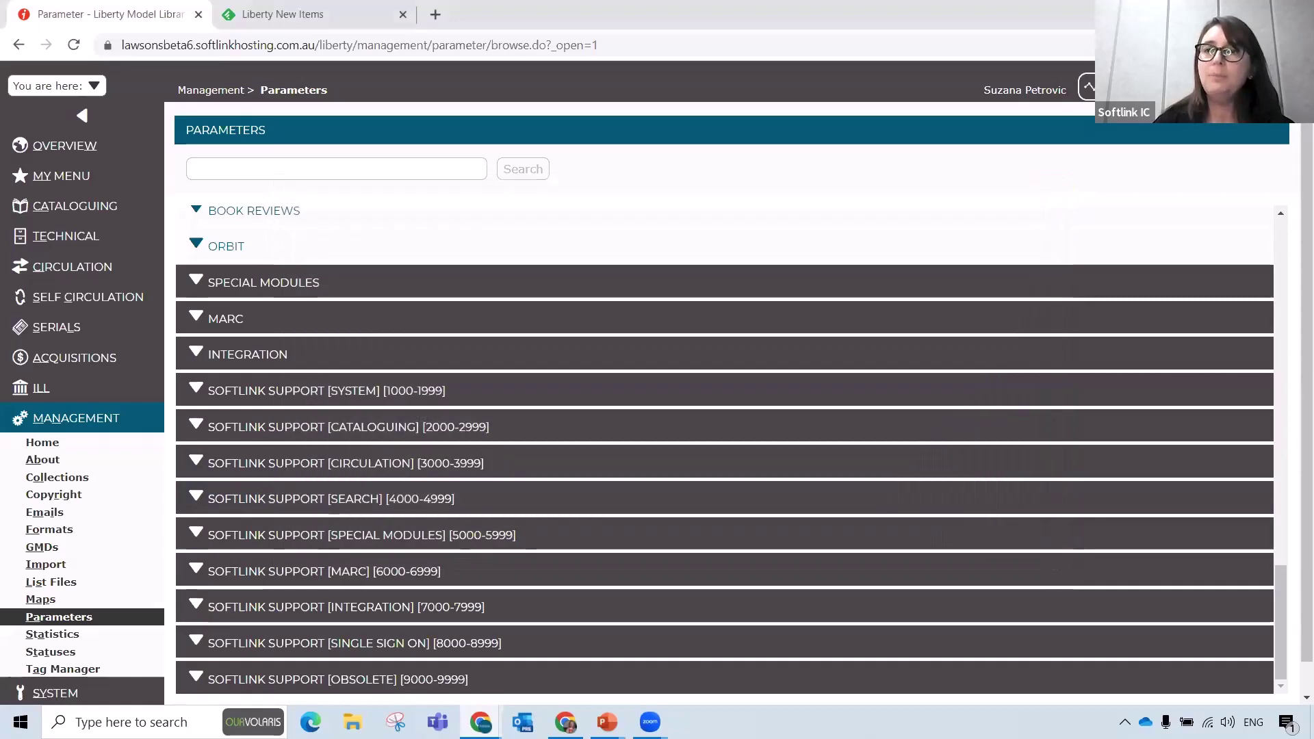
Step: Open the Liberty library home page and run a basic word search for "qwerty"
left_click(1123, 87)
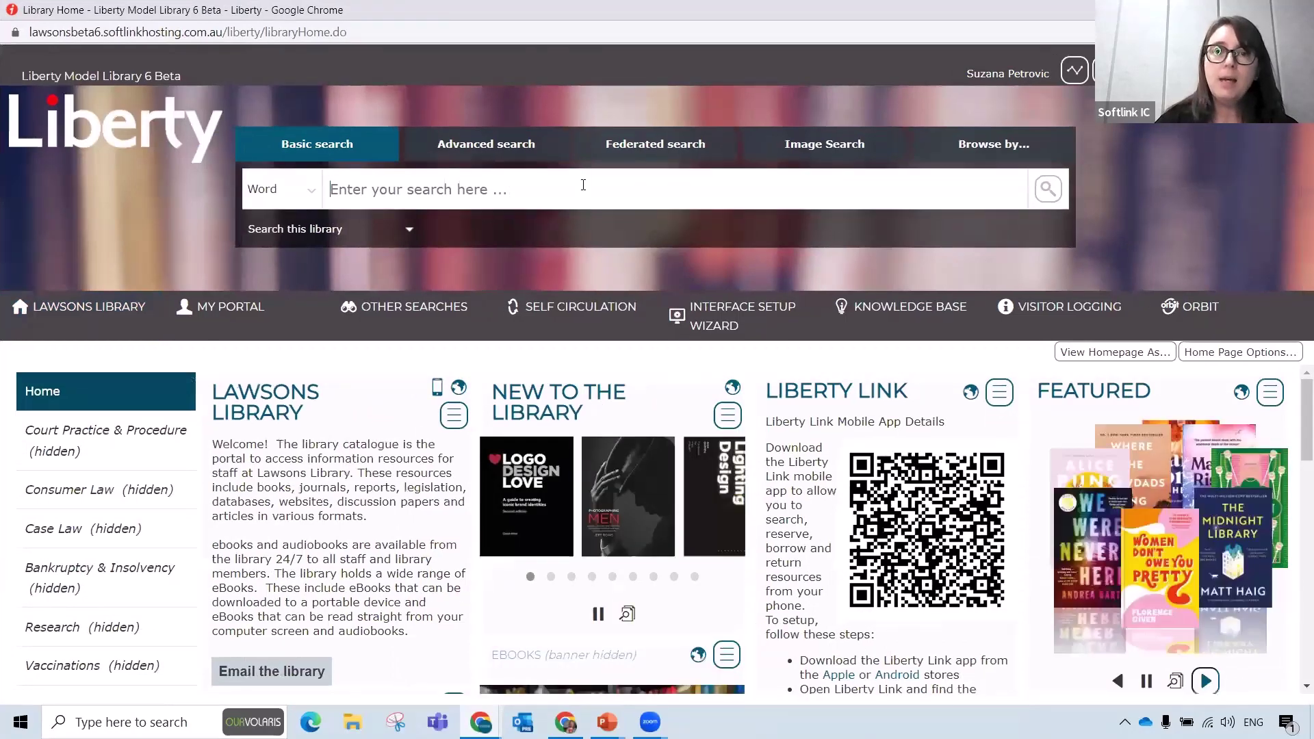
type("qwerty")
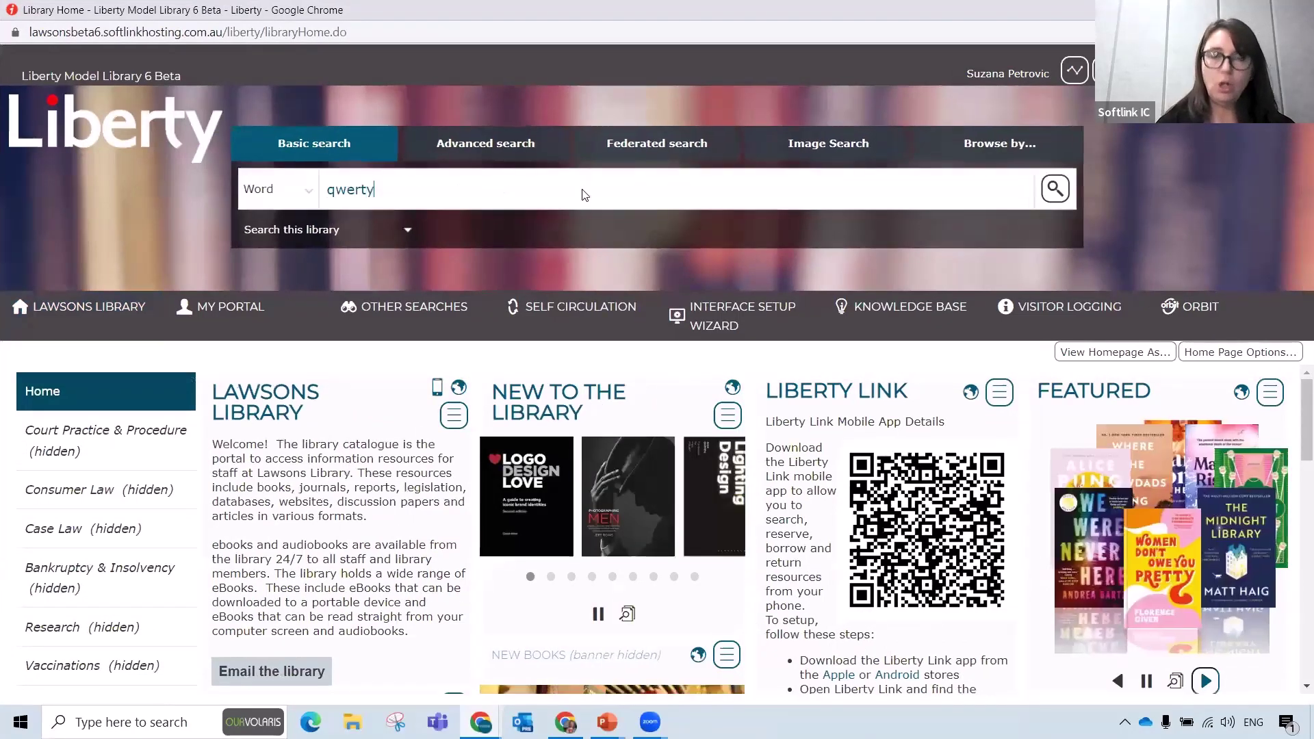
key("Return")
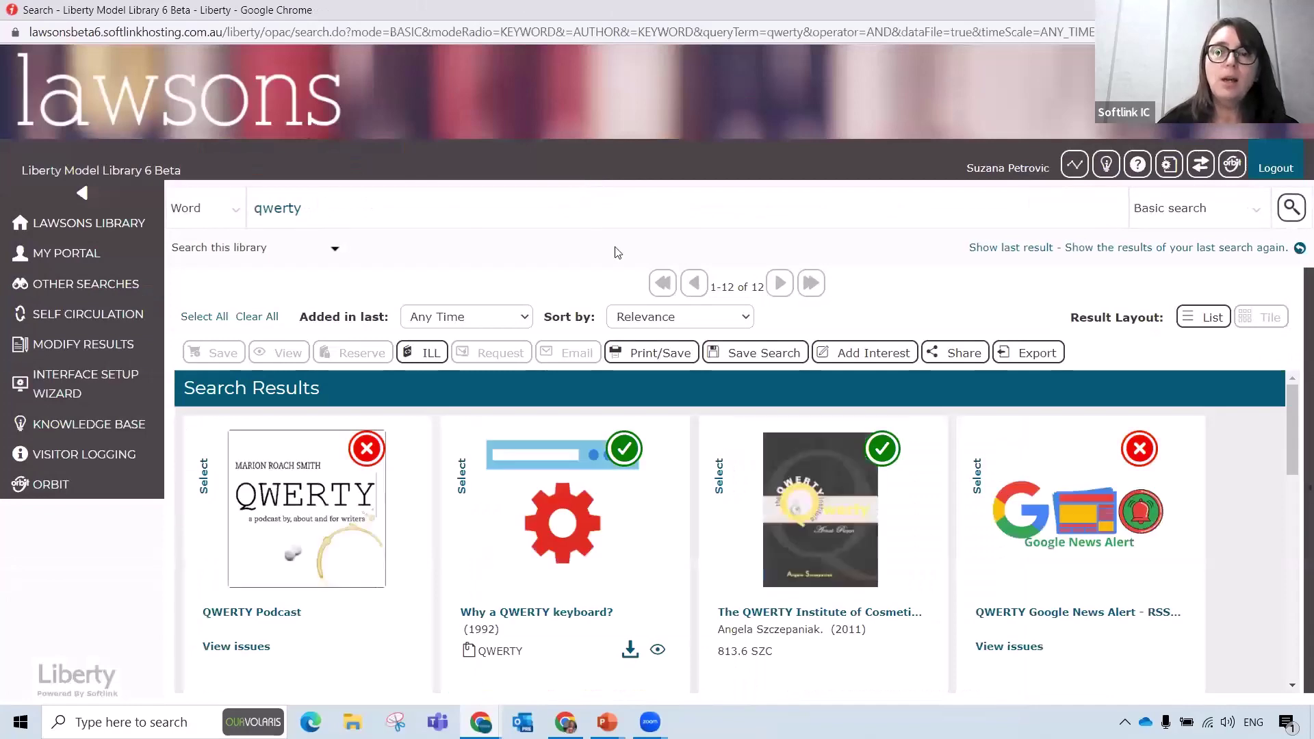
Step: Open the locked result "Qwerty : take my word for it", leave its record and close the library search window
scroll(688, 519, "down", 6)
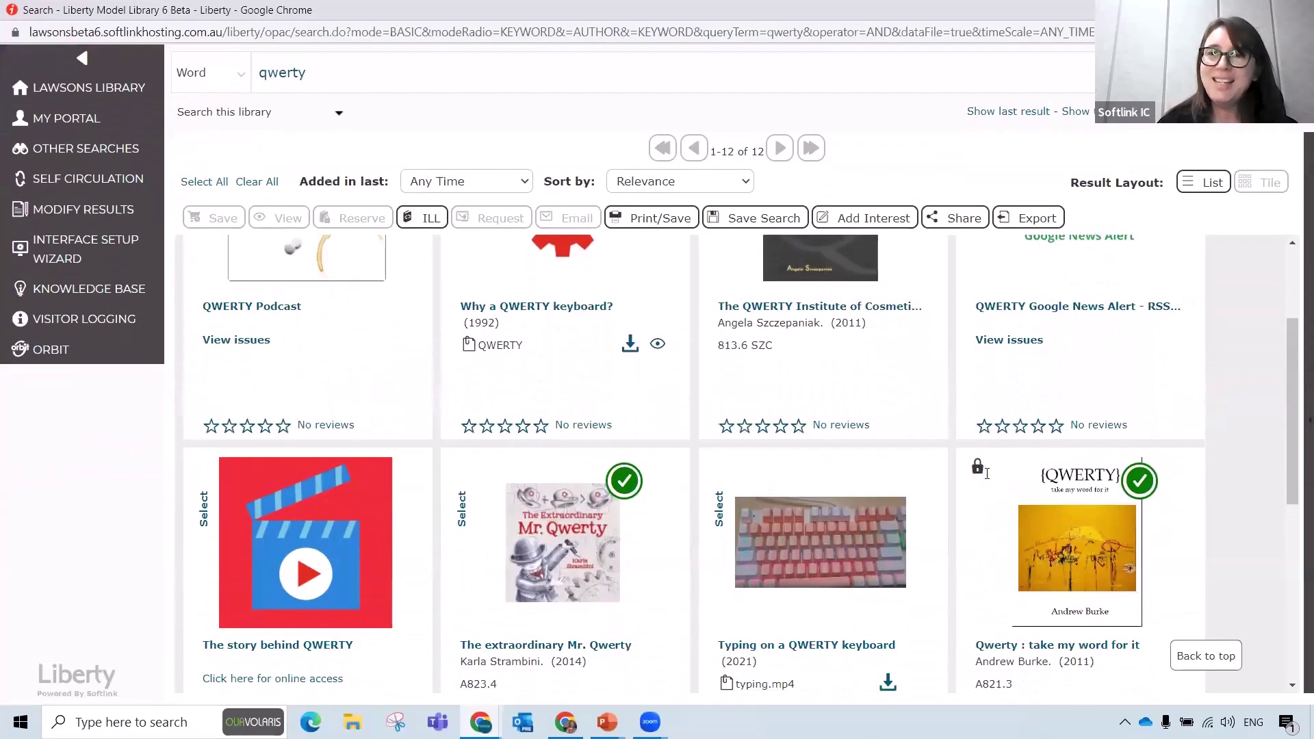
mouse_move(987, 473)
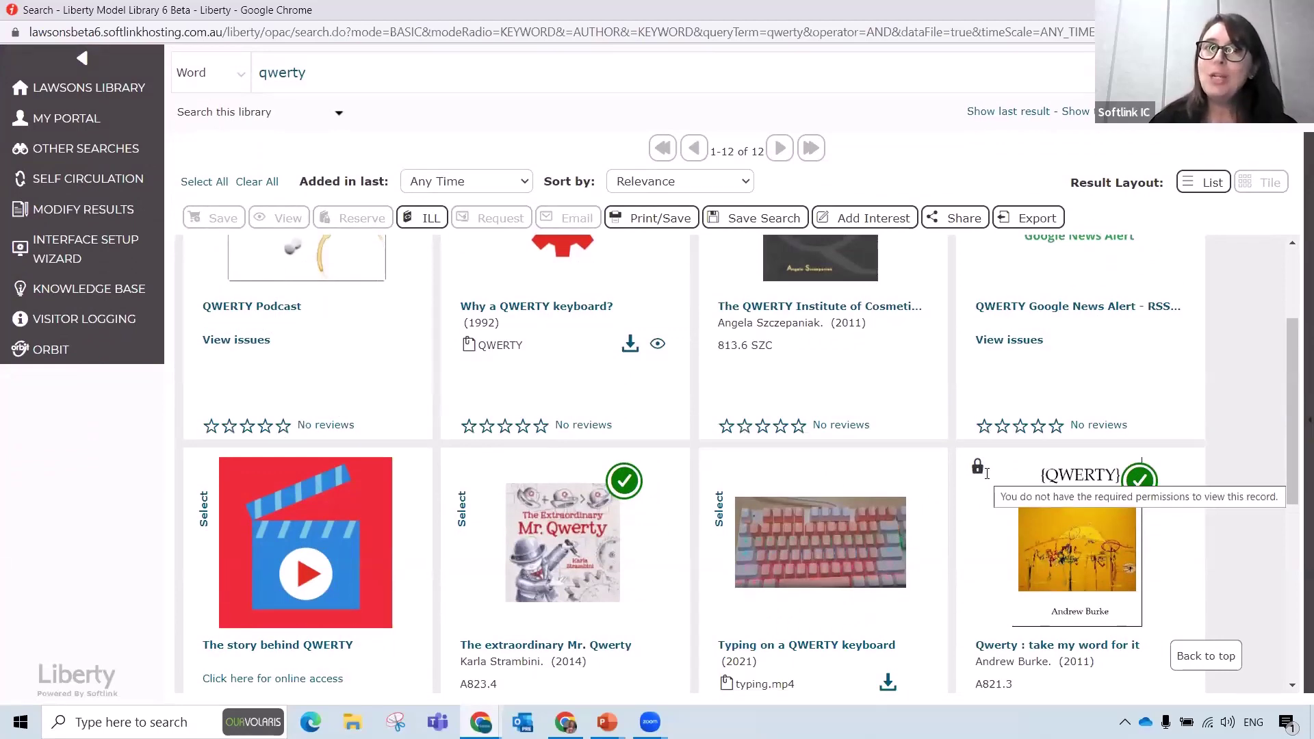
left_click(1063, 560)
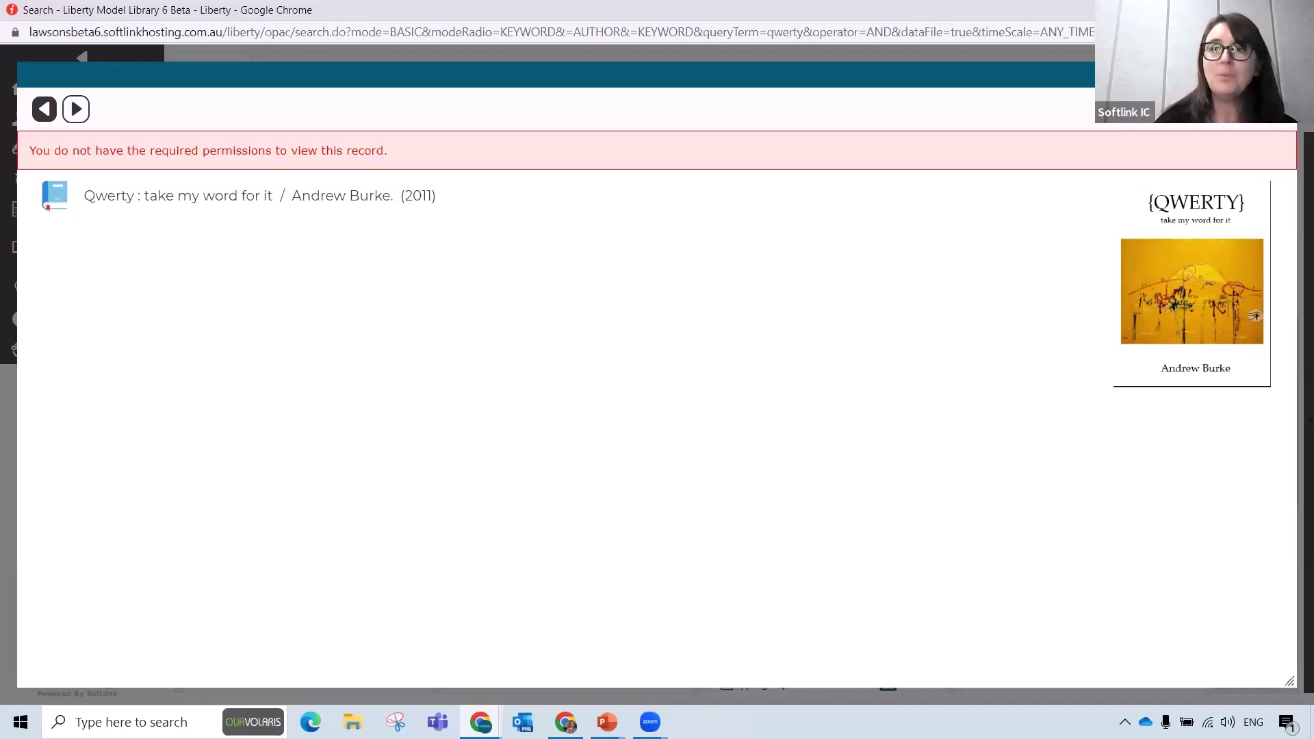
left_click(45, 109)
left_click(103, 91)
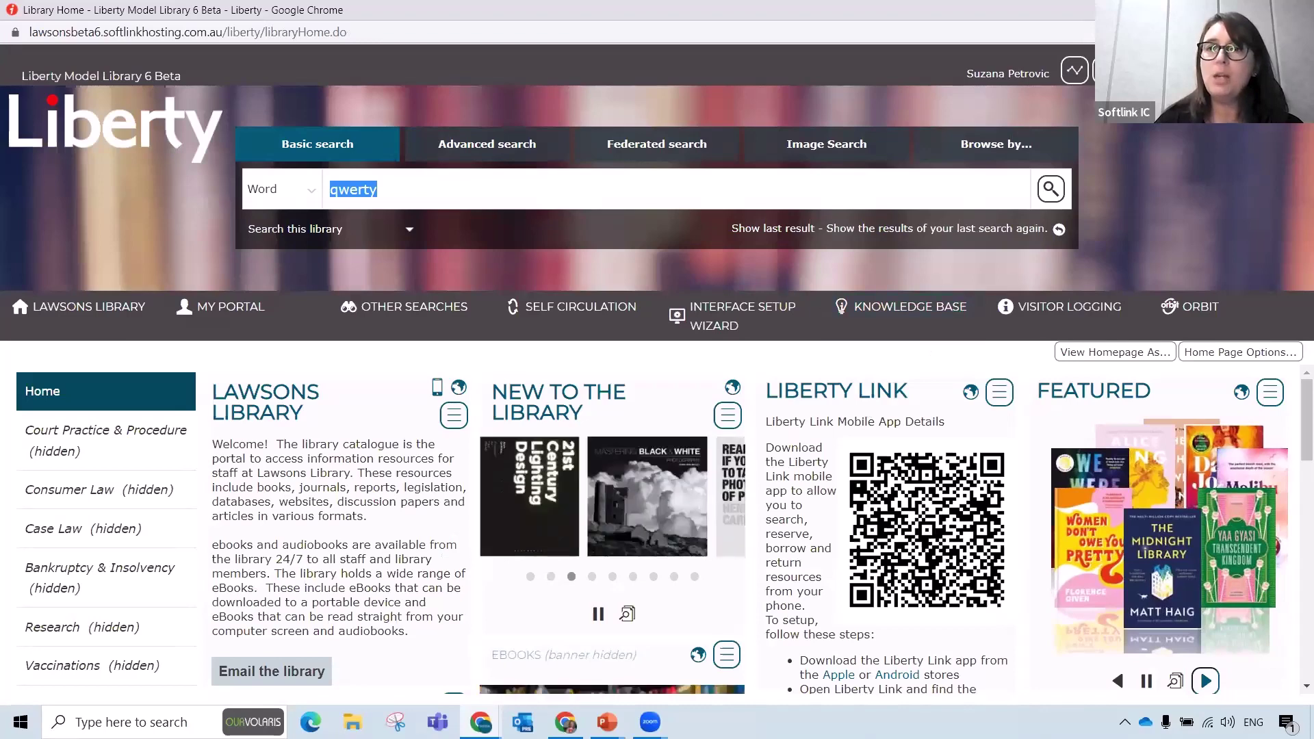
key("ctrl+w")
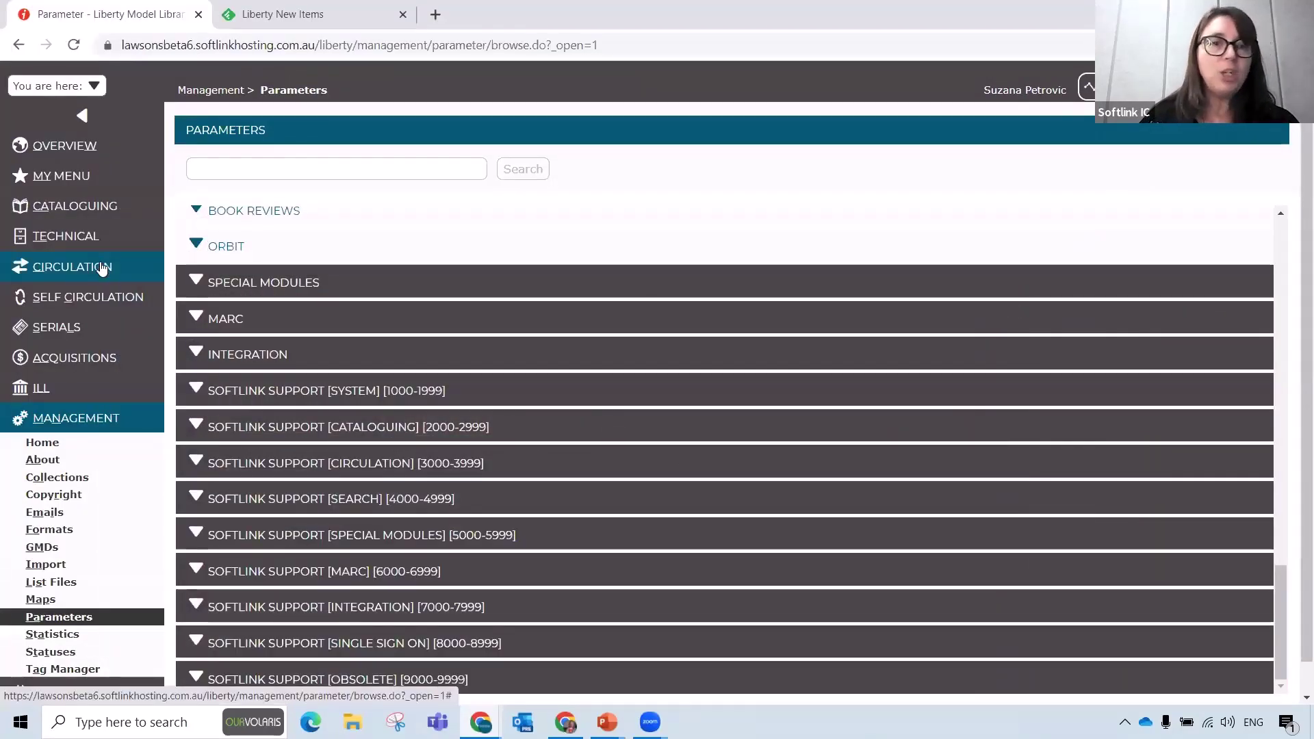
Step: Open the file access matrix in the Circulation lending rules and examine the Authenticated and General file categories
left_click(102, 268)
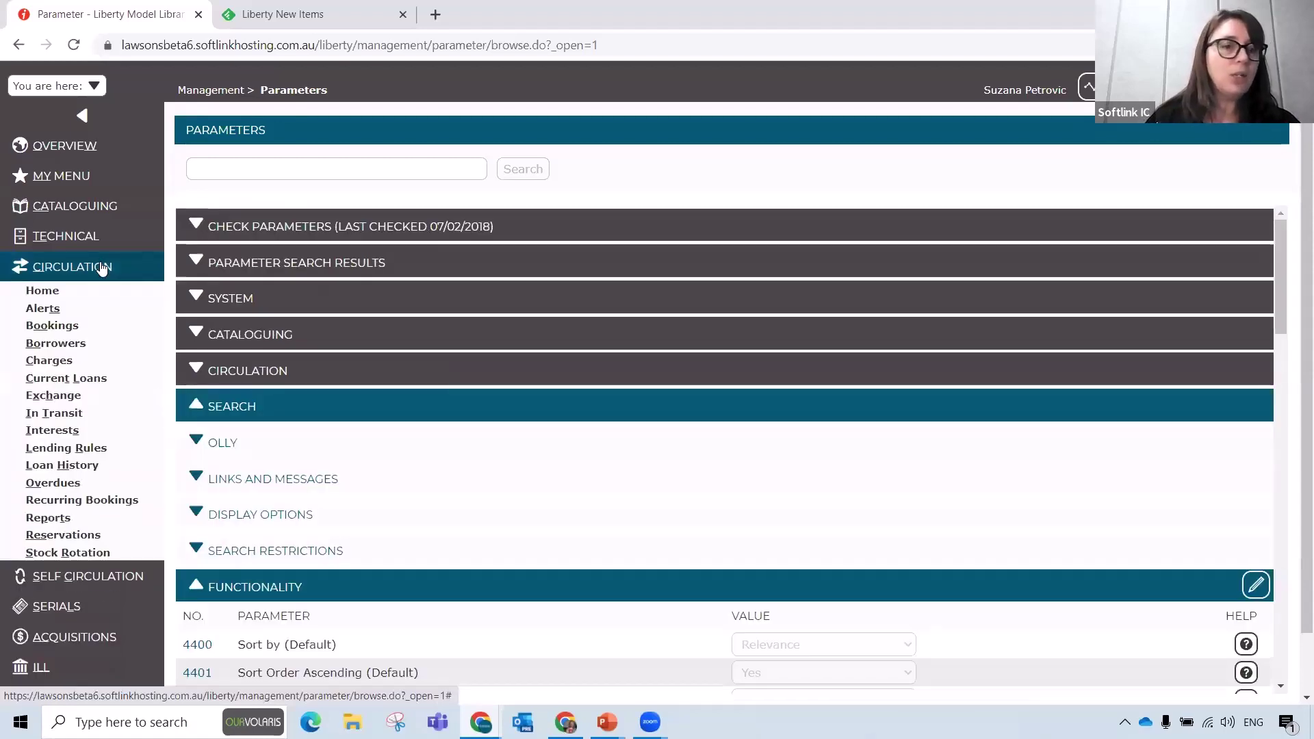
left_click(85, 454)
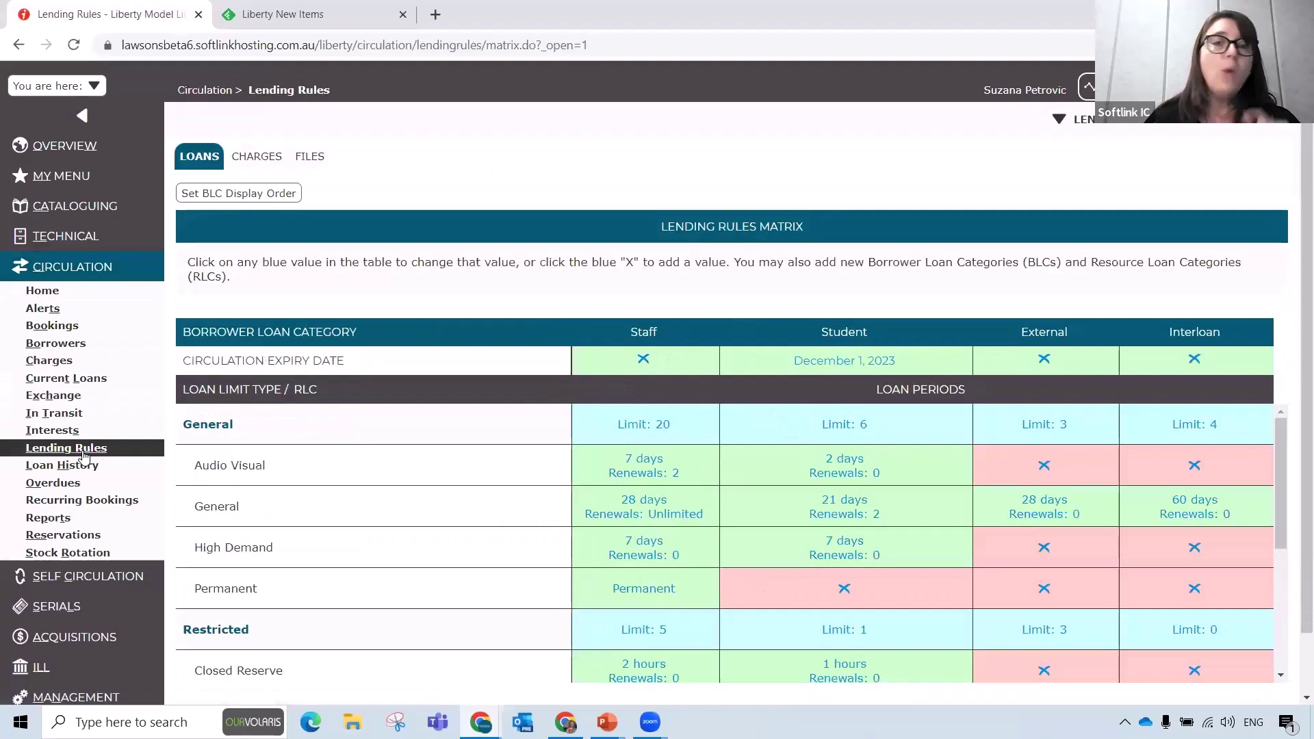
left_click(320, 156)
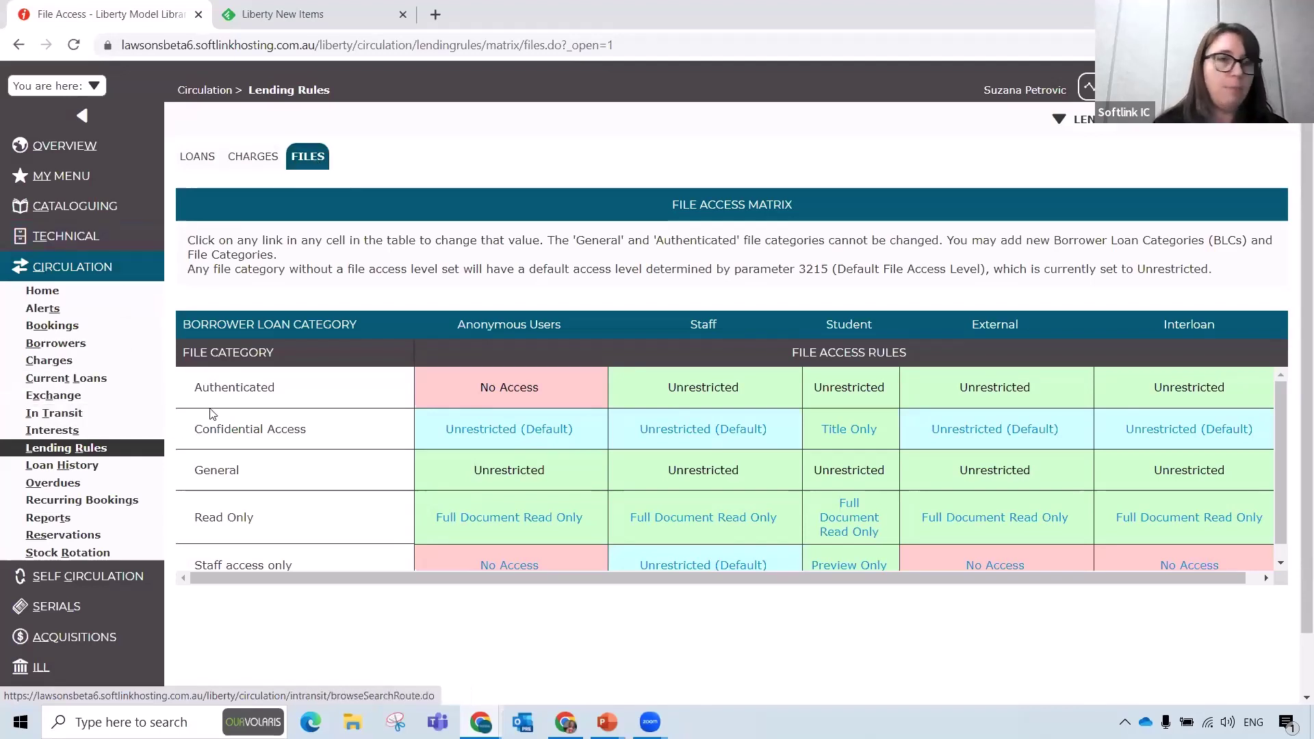
double_click(230, 388)
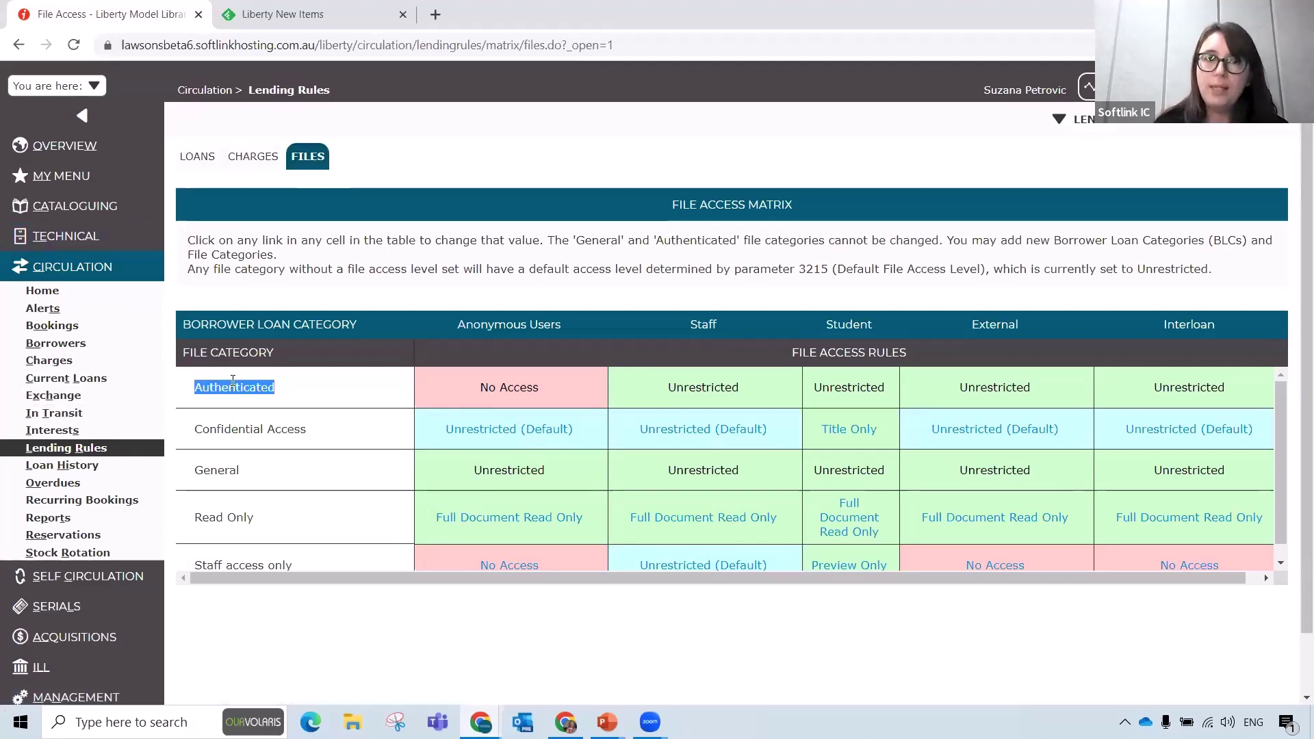
double_click(218, 471)
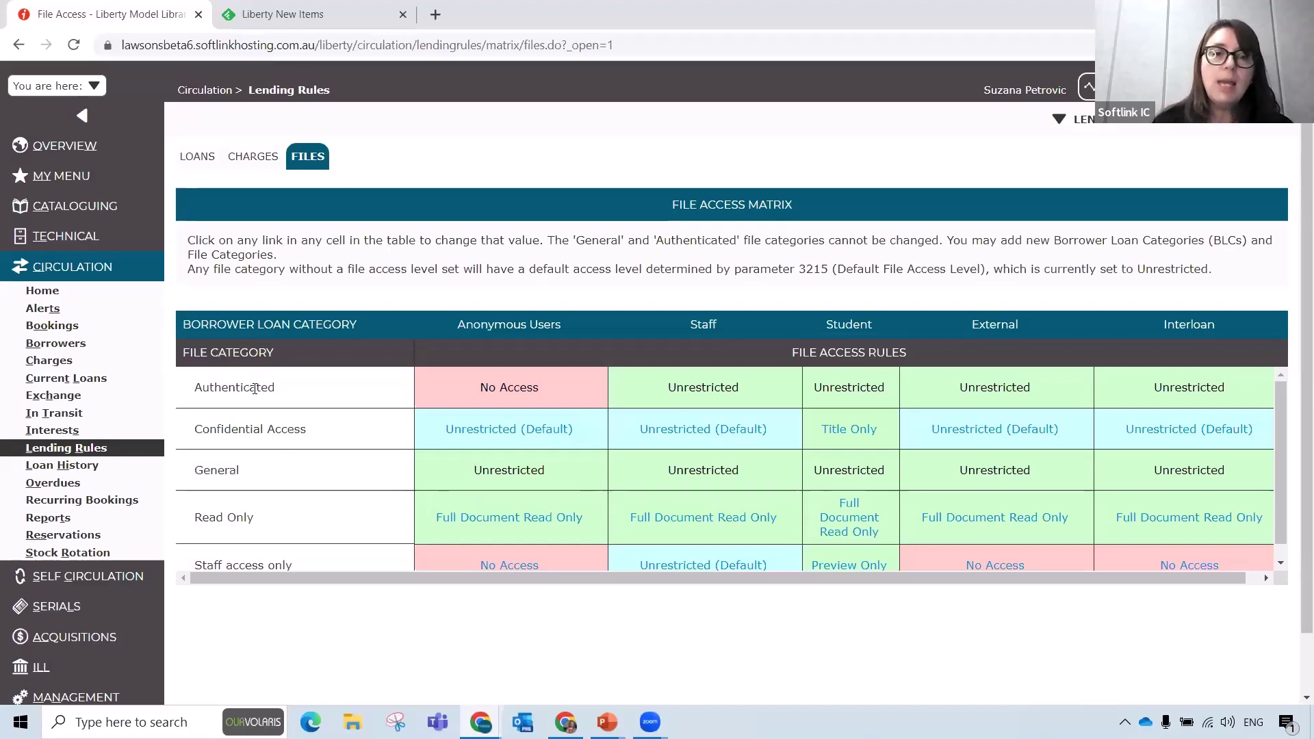
double_click(254, 389)
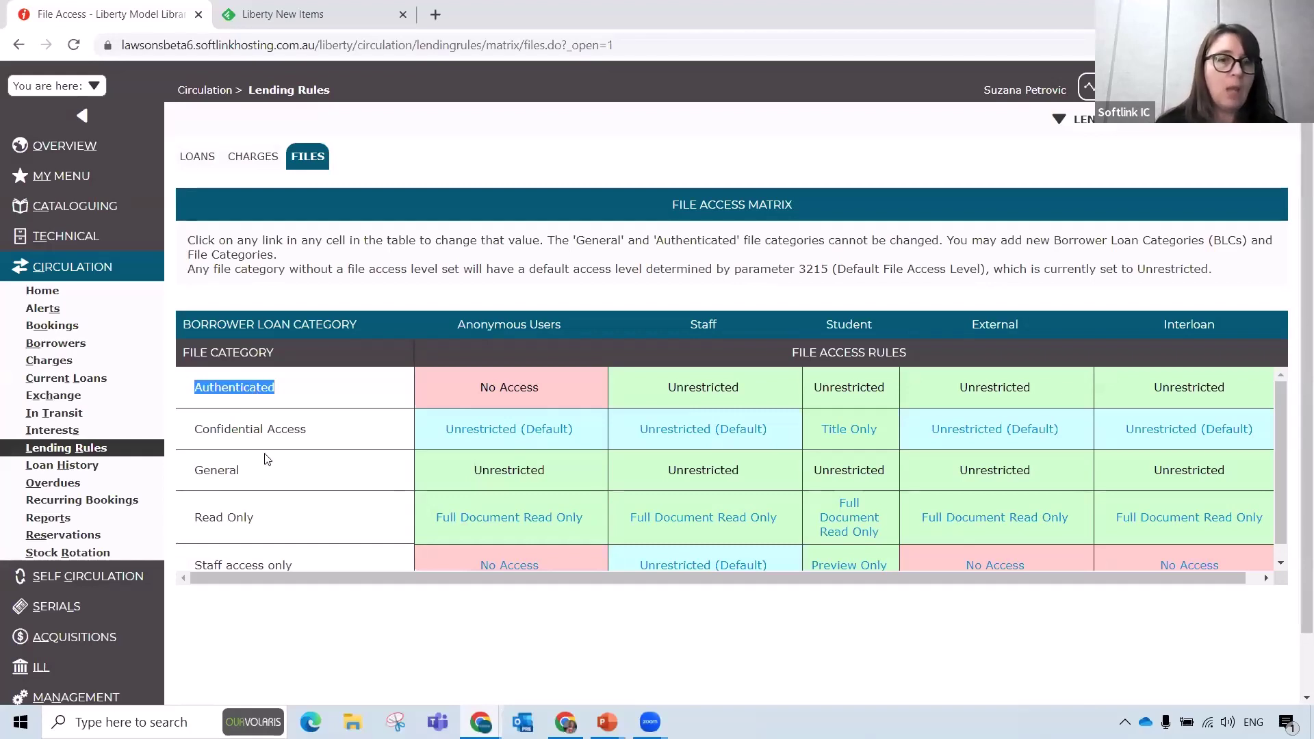
double_click(229, 470)
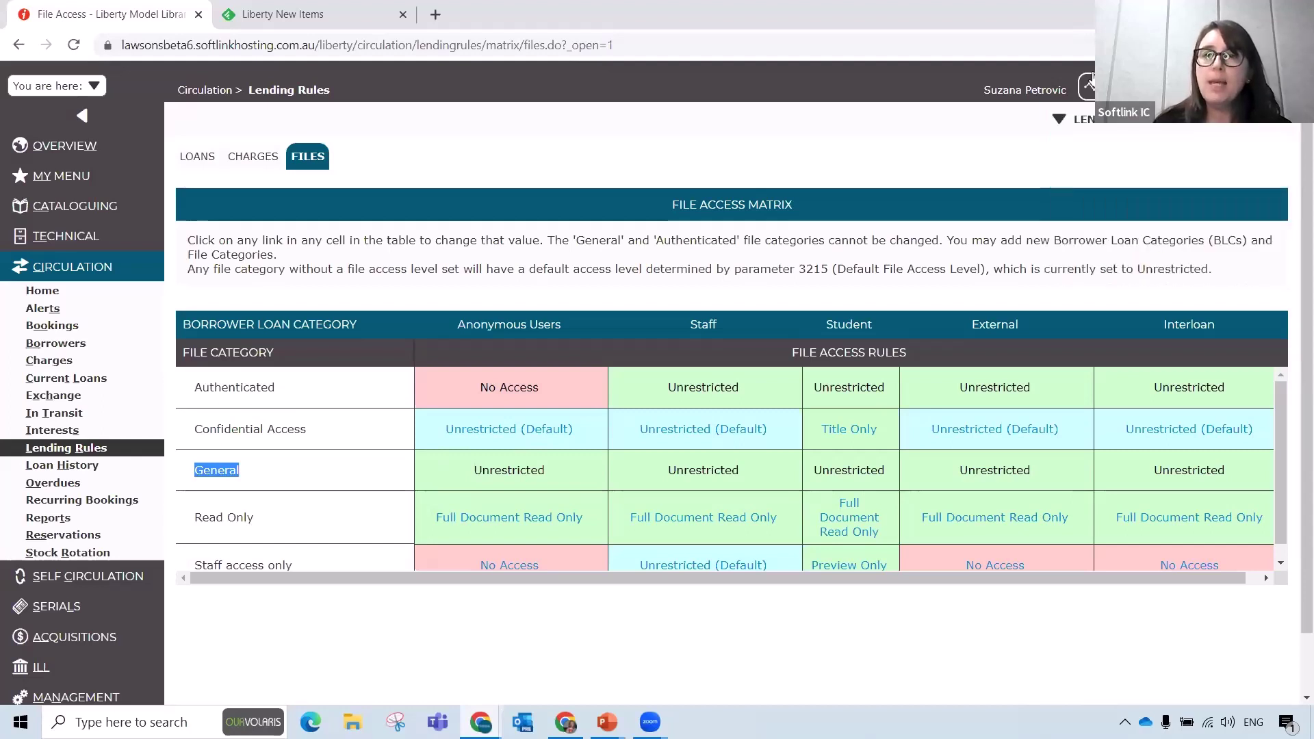
Step: Open the file categories list from the lending rules and add a new file category named "Lecture Notes"
left_click(1078, 118)
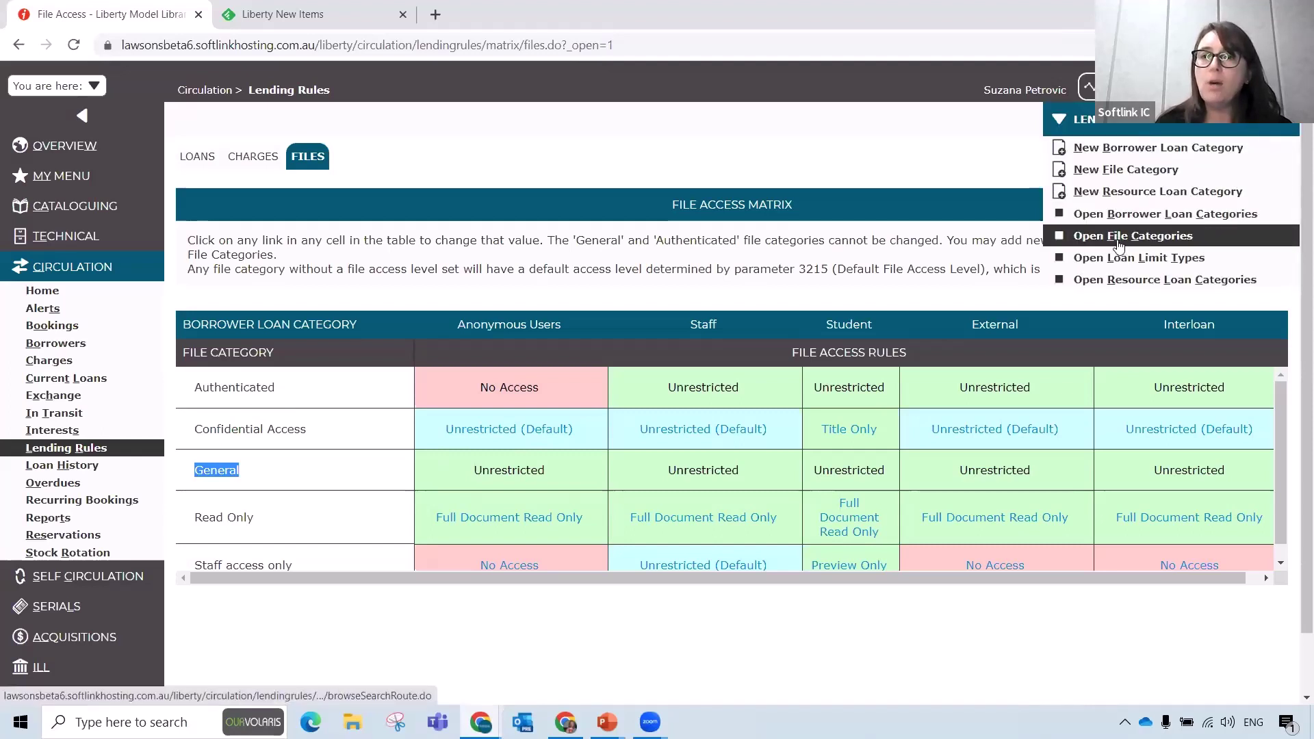
left_click(1120, 239)
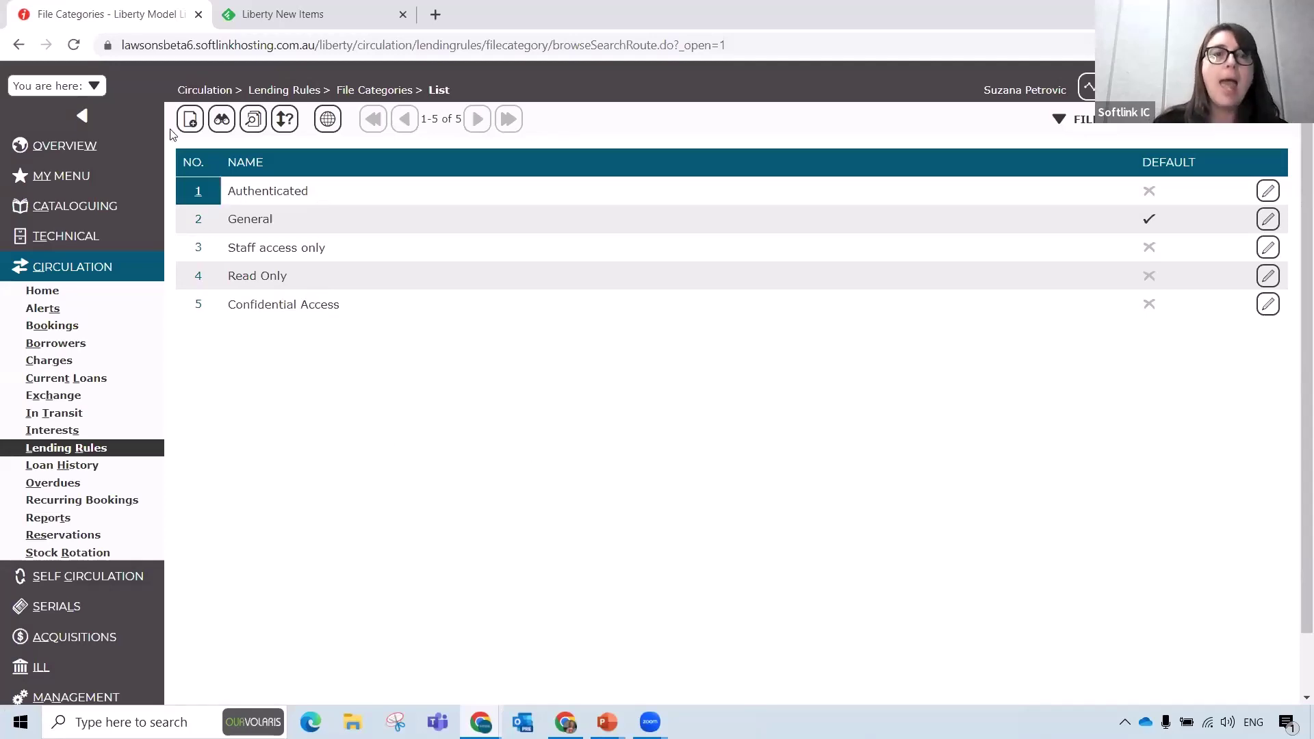
left_click(191, 119)
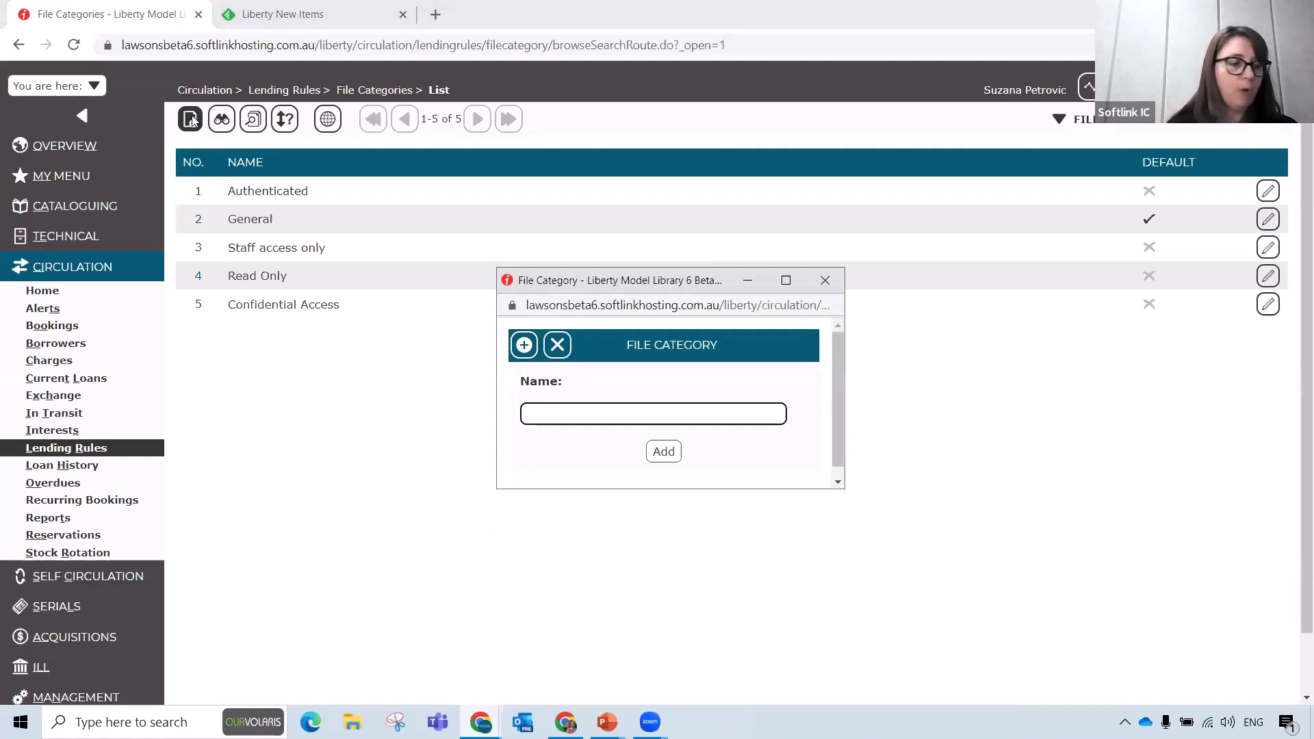
type("Lecture Not")
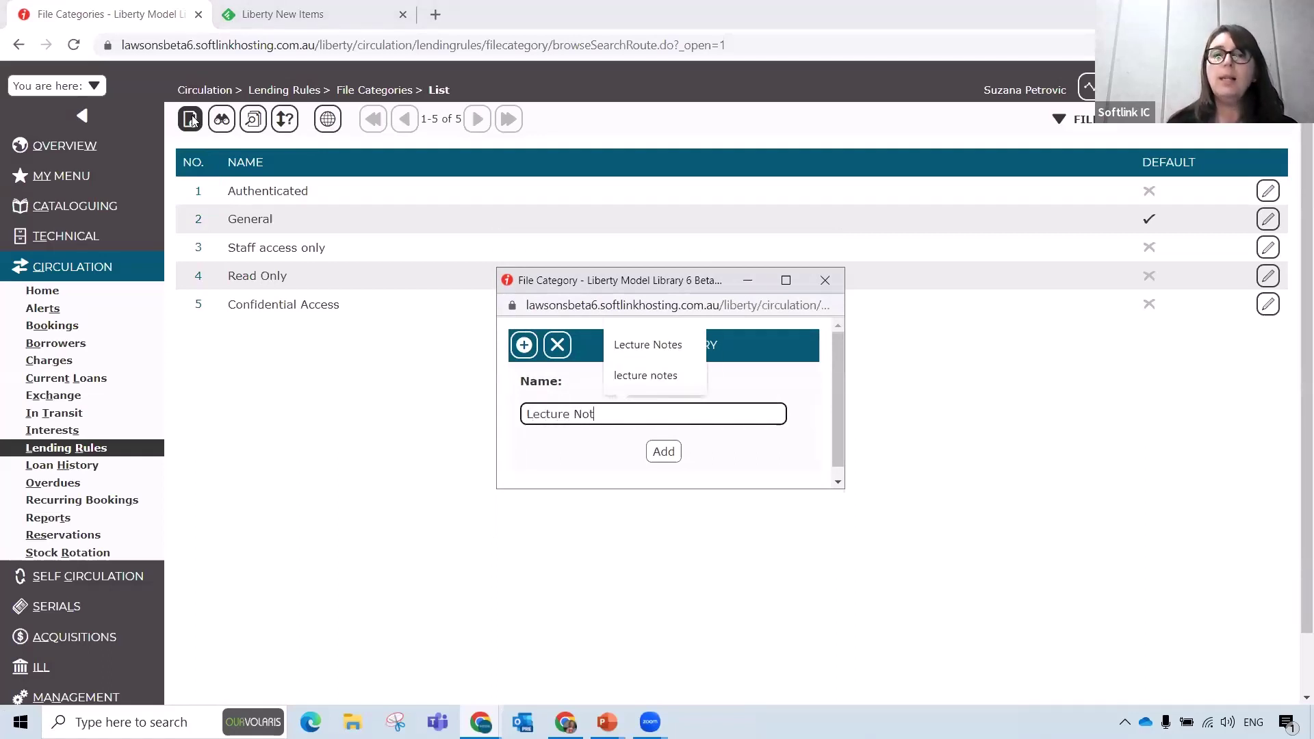
type("es")
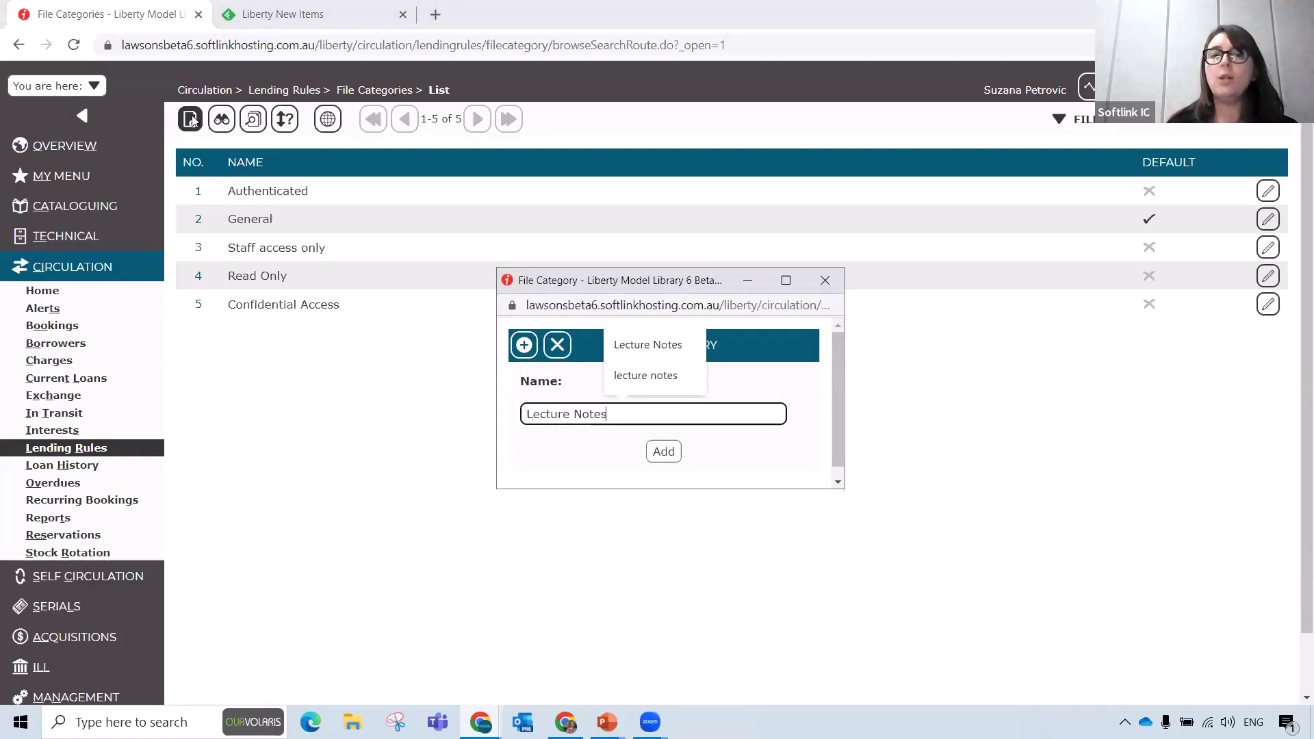
left_click(667, 453)
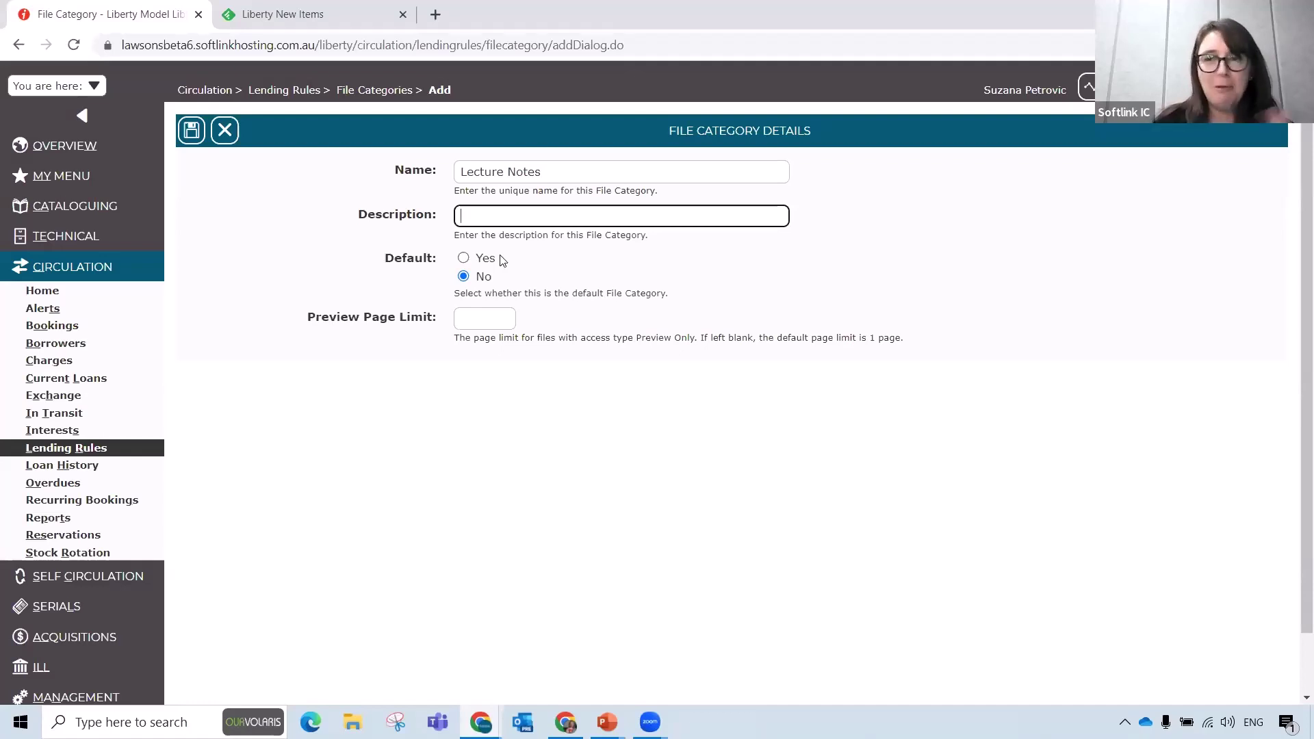
Step: Set the Preview Page Limit of the Lecture Notes file category to 2 and save the category
left_click(483, 317)
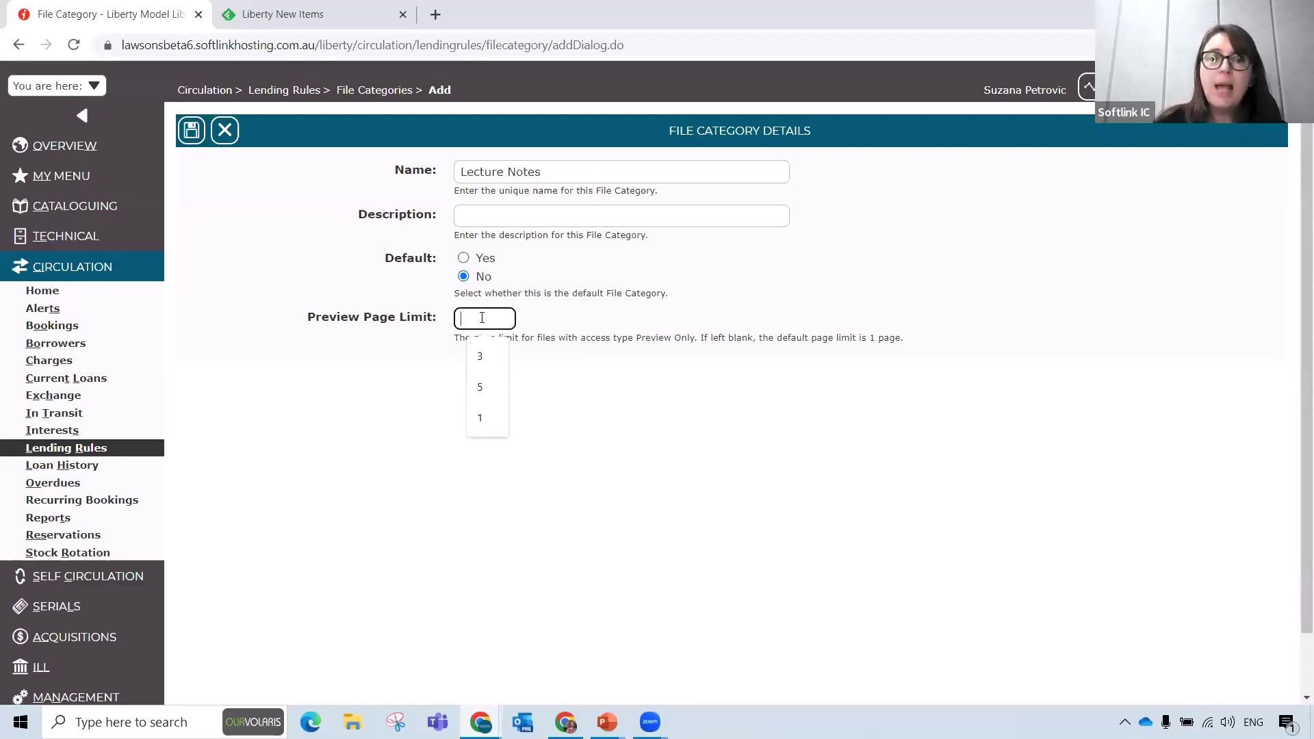
type("2")
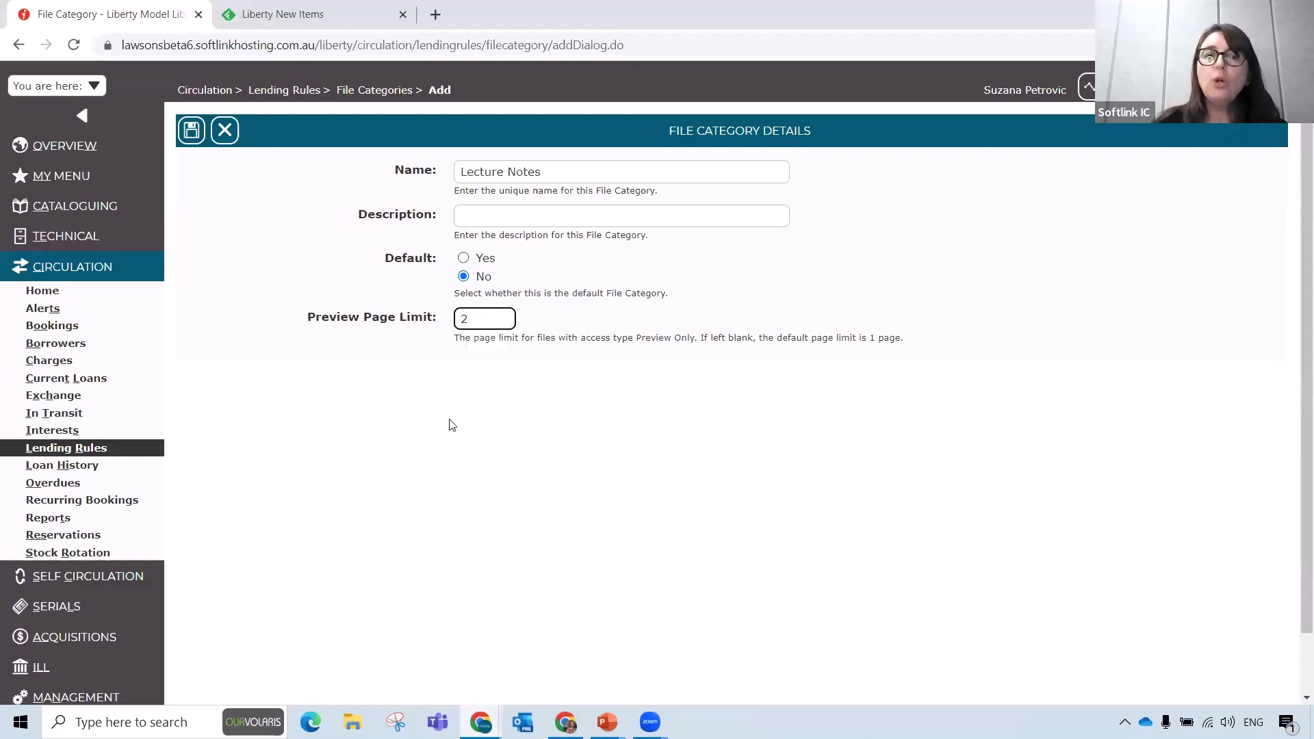
left_click(191, 132)
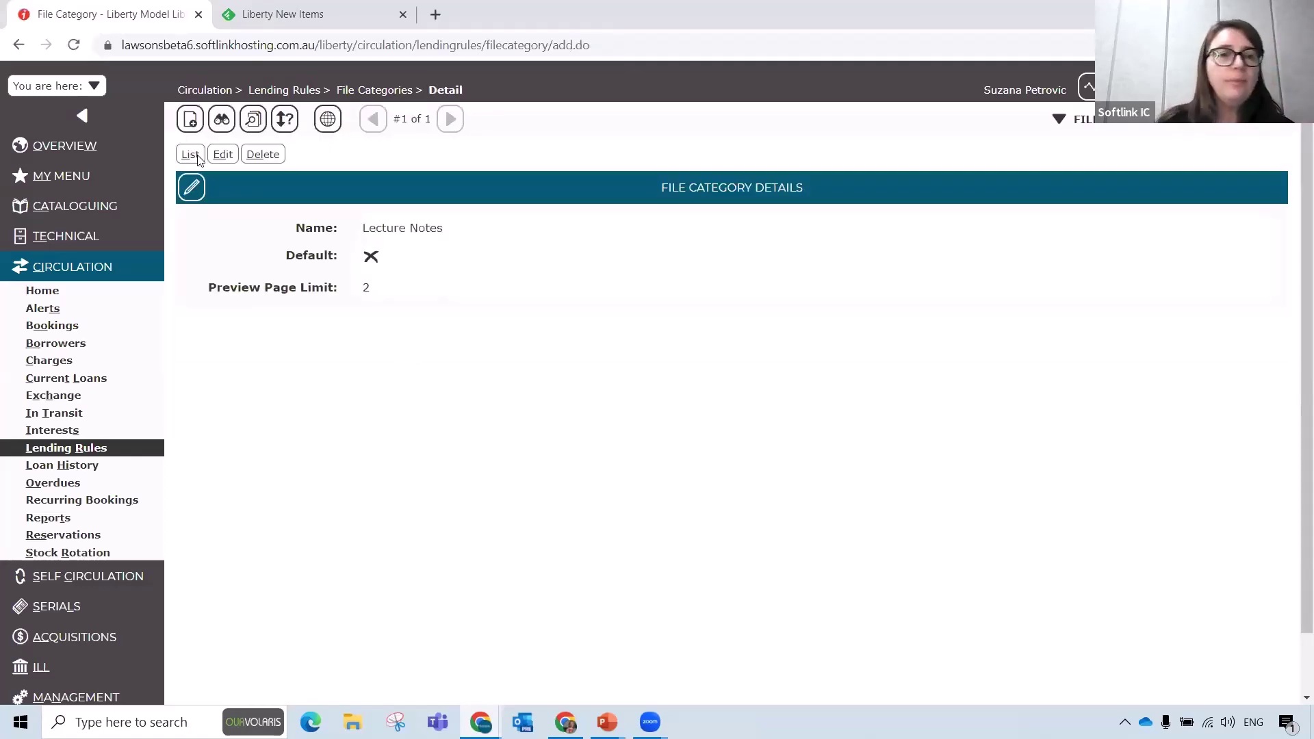
Step: Return to the file access matrix and set Anonymous Users' access level for Lecture Notes to No Access, saving the rule
left_click(86, 452)
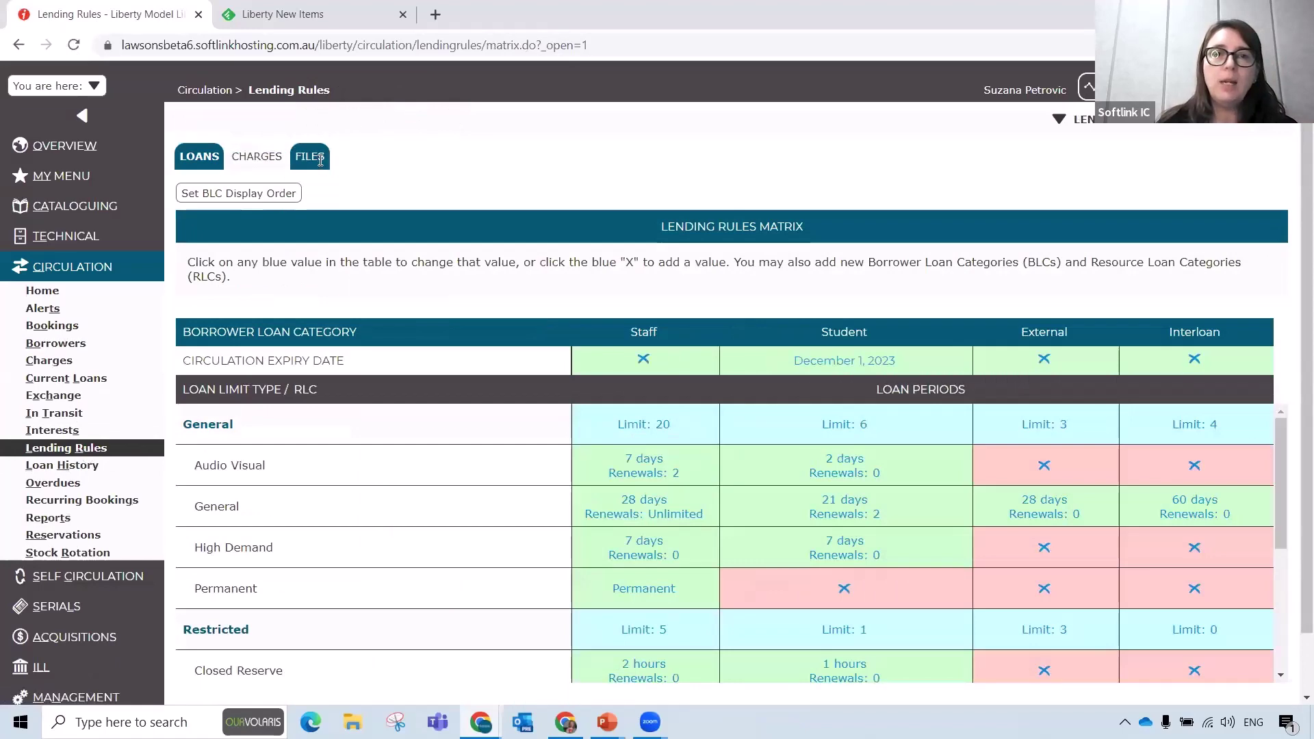
left_click(319, 159)
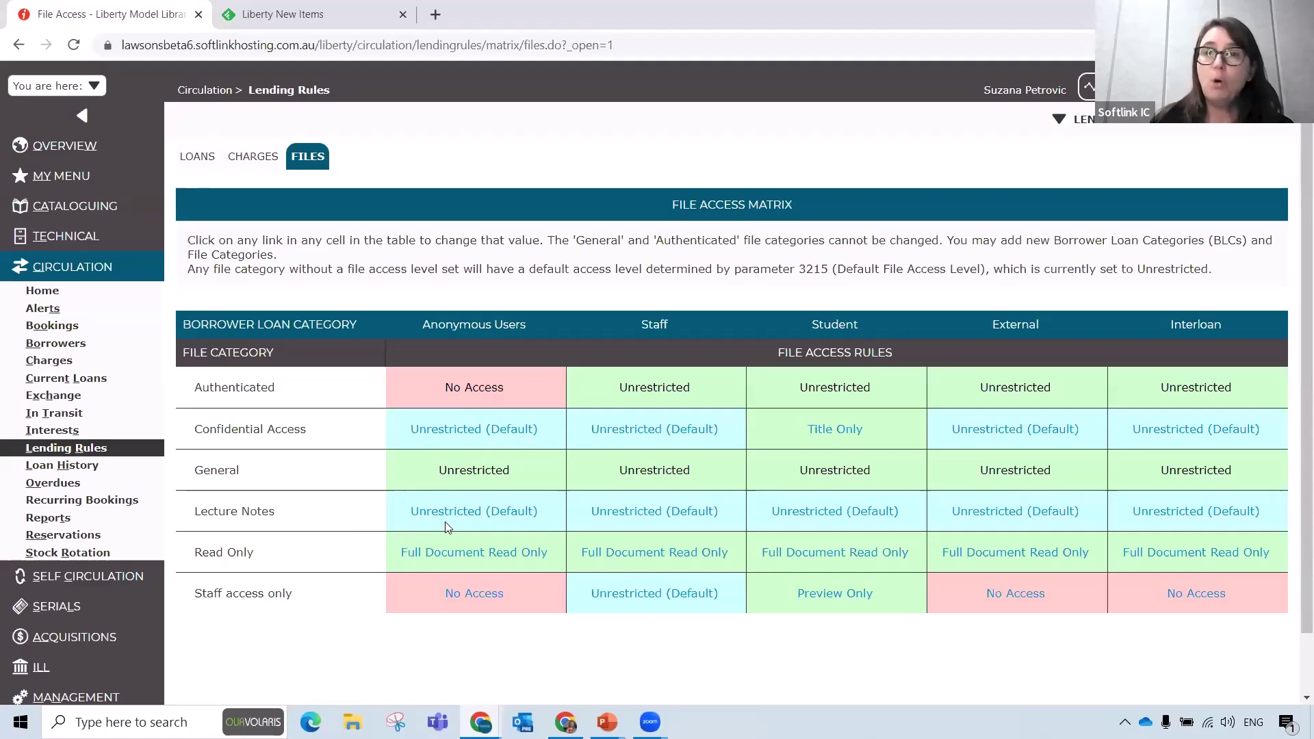
left_click_drag(411, 512, 532, 515)
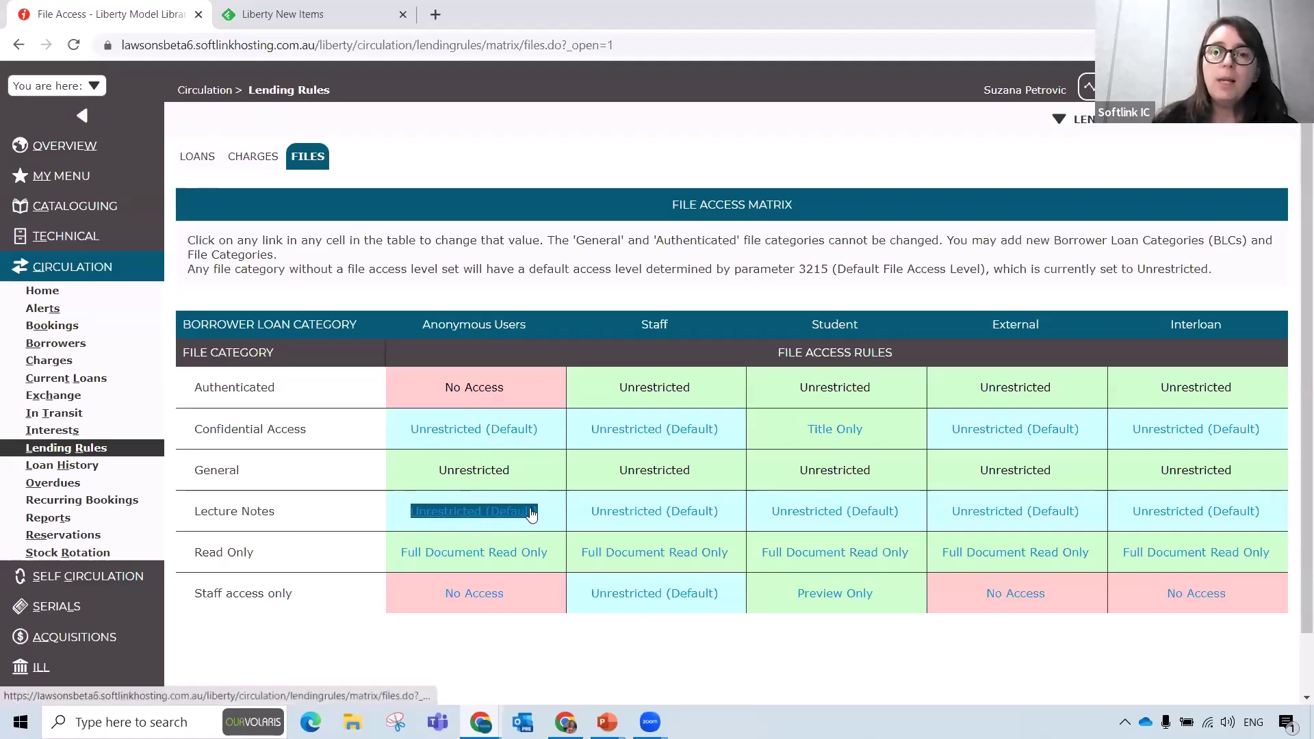
left_click(532, 514)
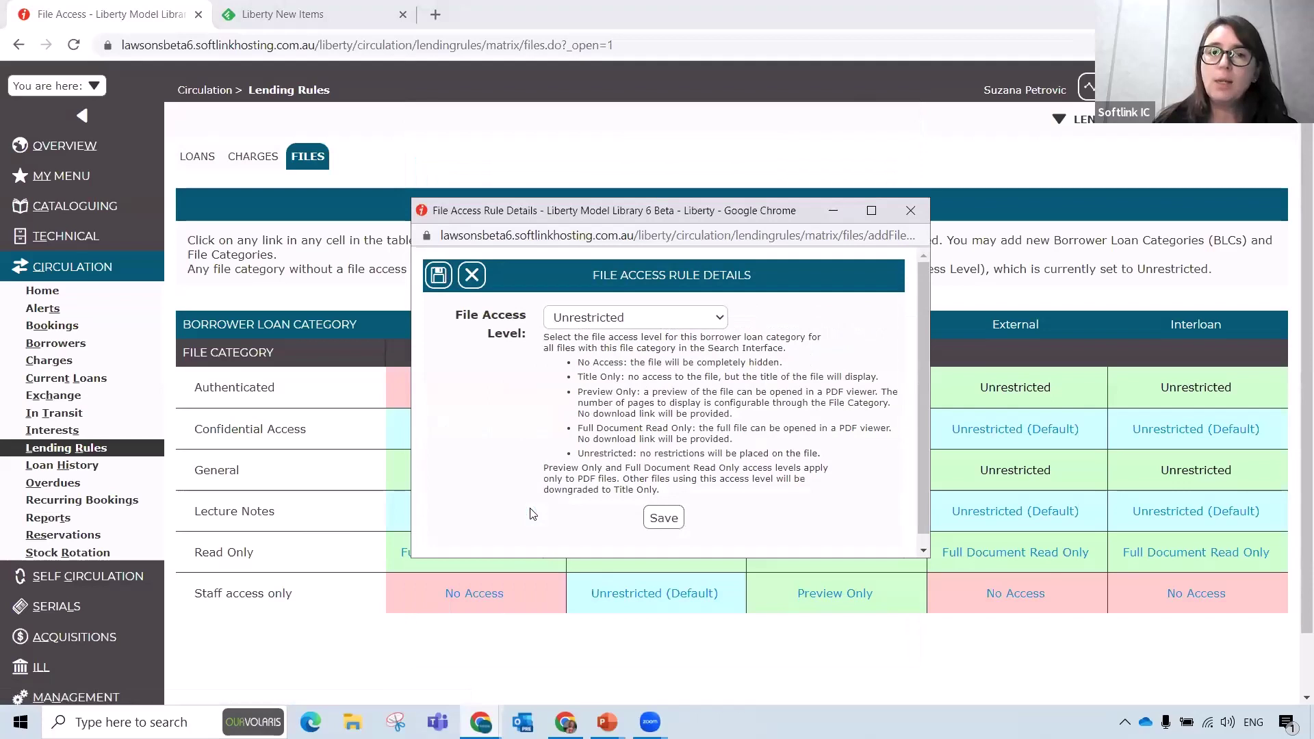
left_click(676, 326)
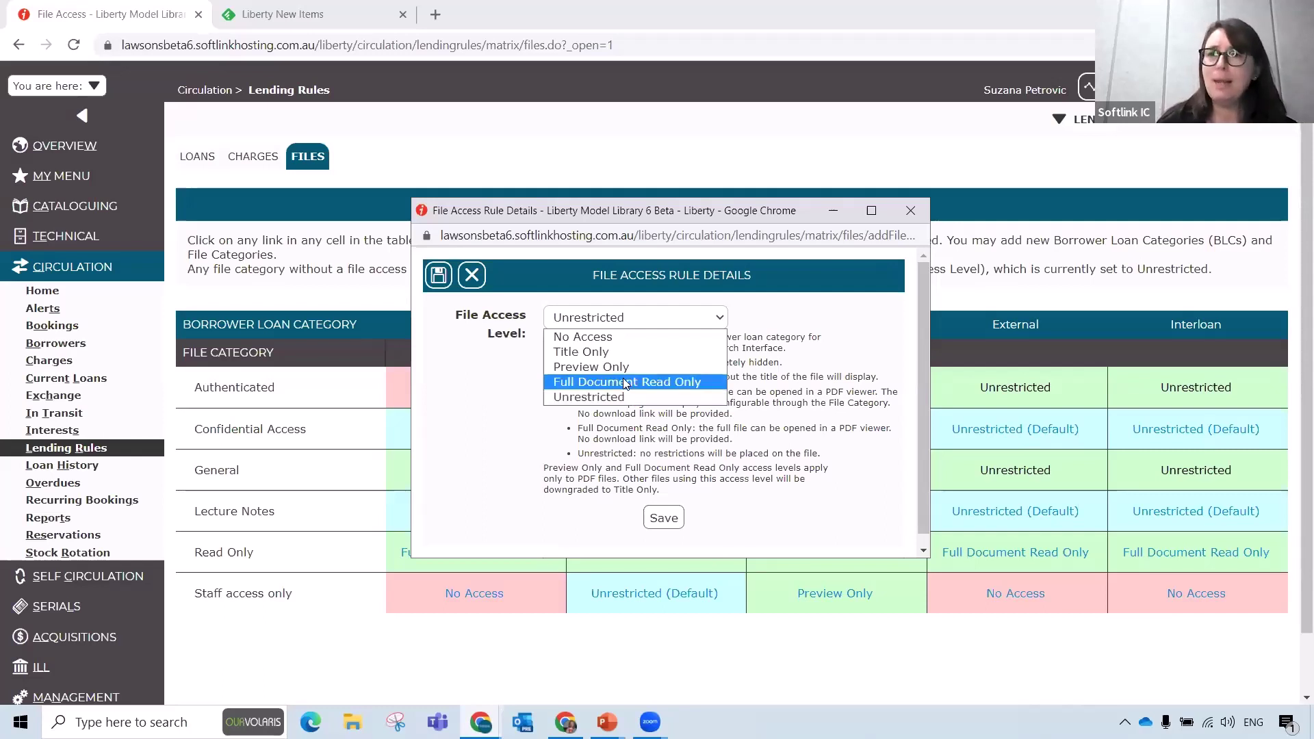
left_click(612, 340)
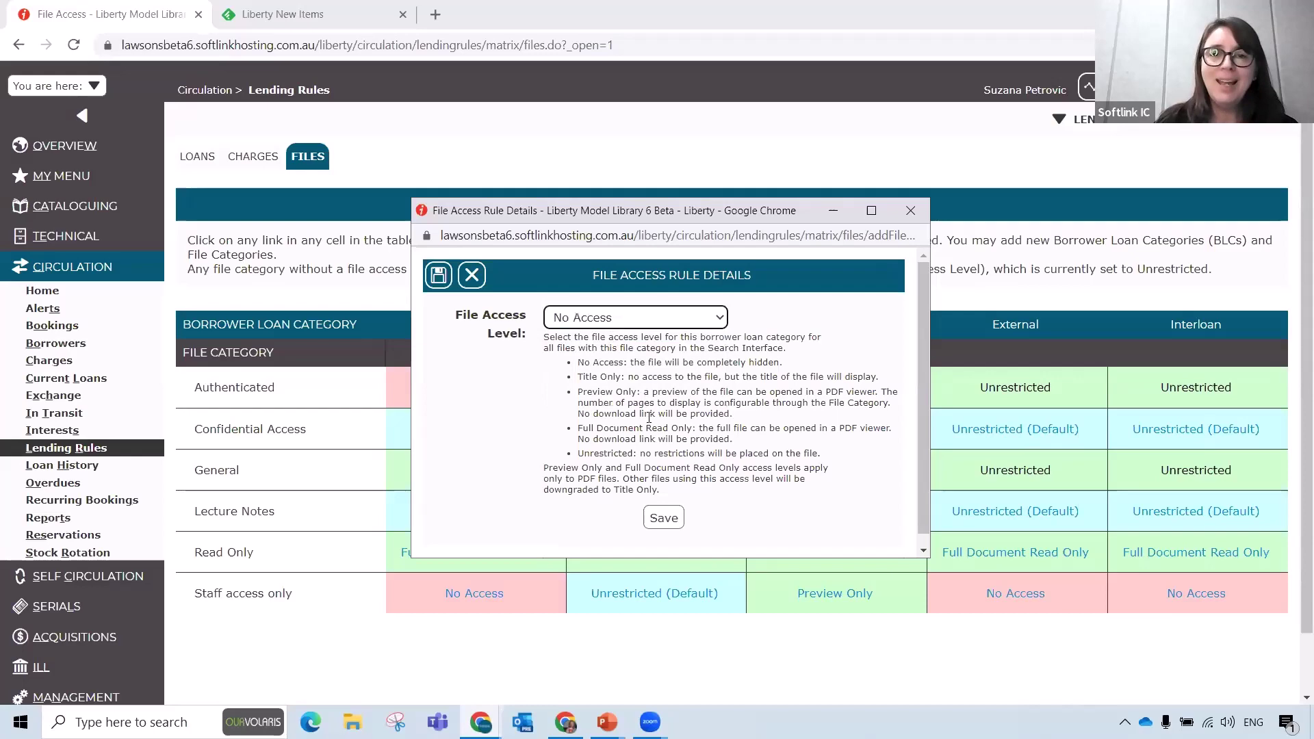
left_click(668, 518)
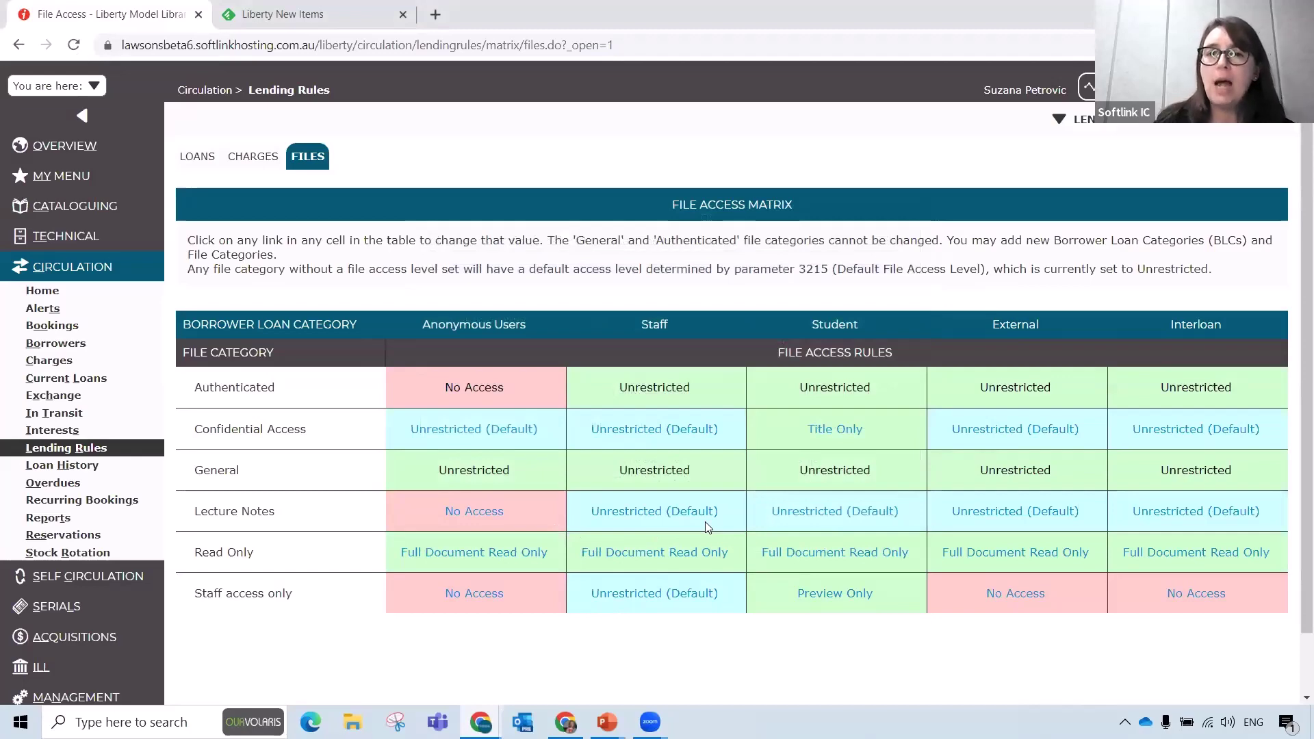
Step: Set the Student access level for Lecture Notes to Preview Only and save the rule
triple_click(895, 516)
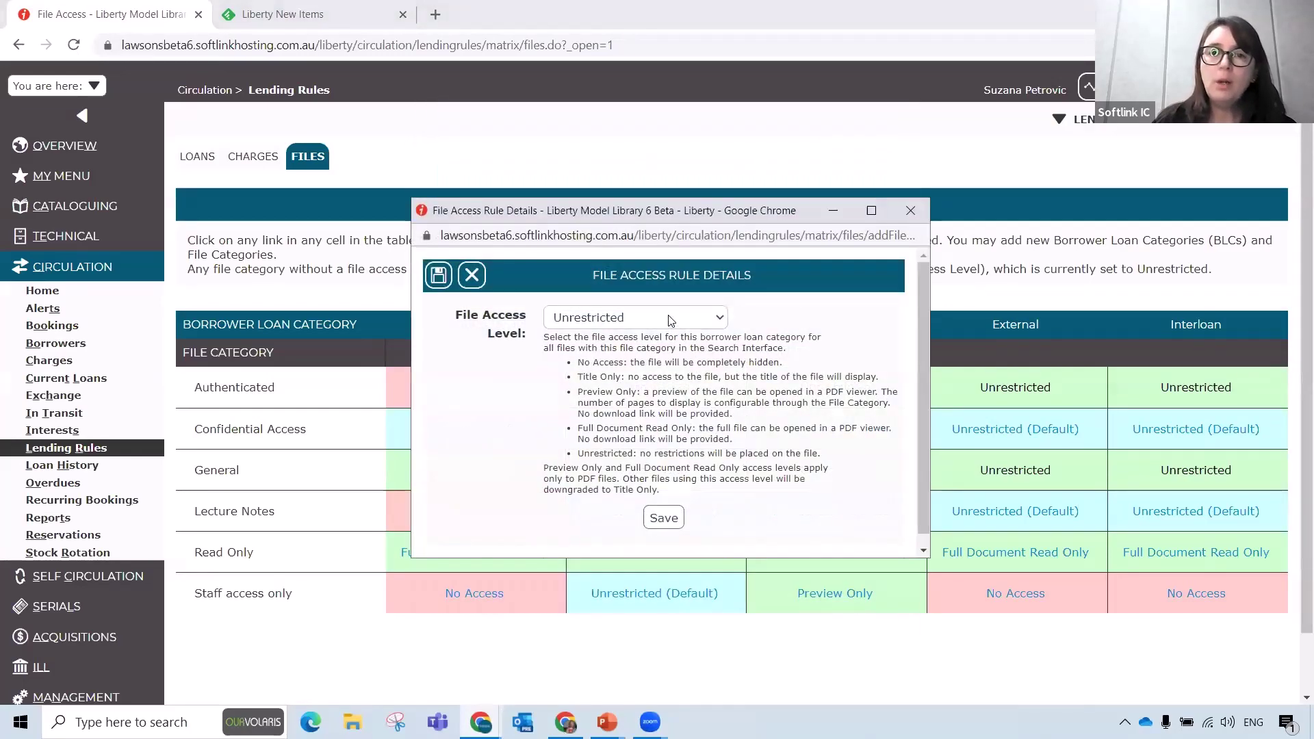
left_click(670, 319)
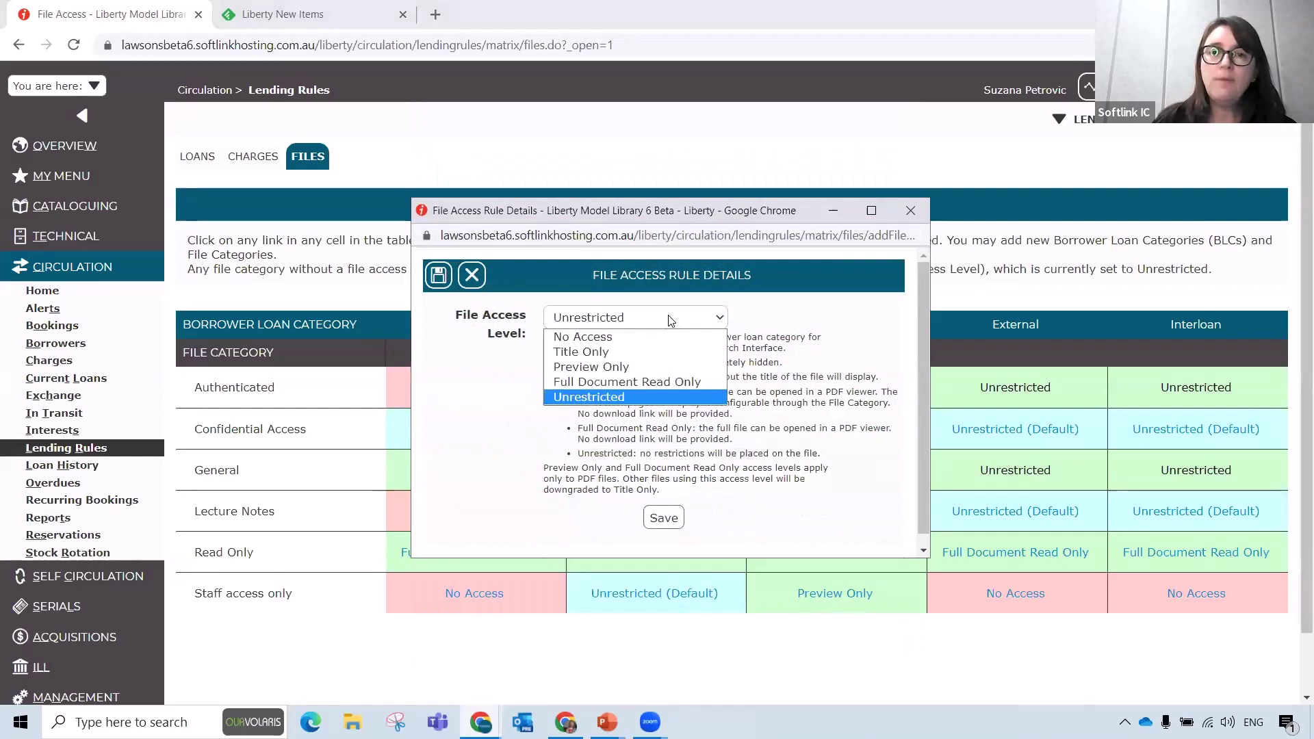
left_click(636, 369)
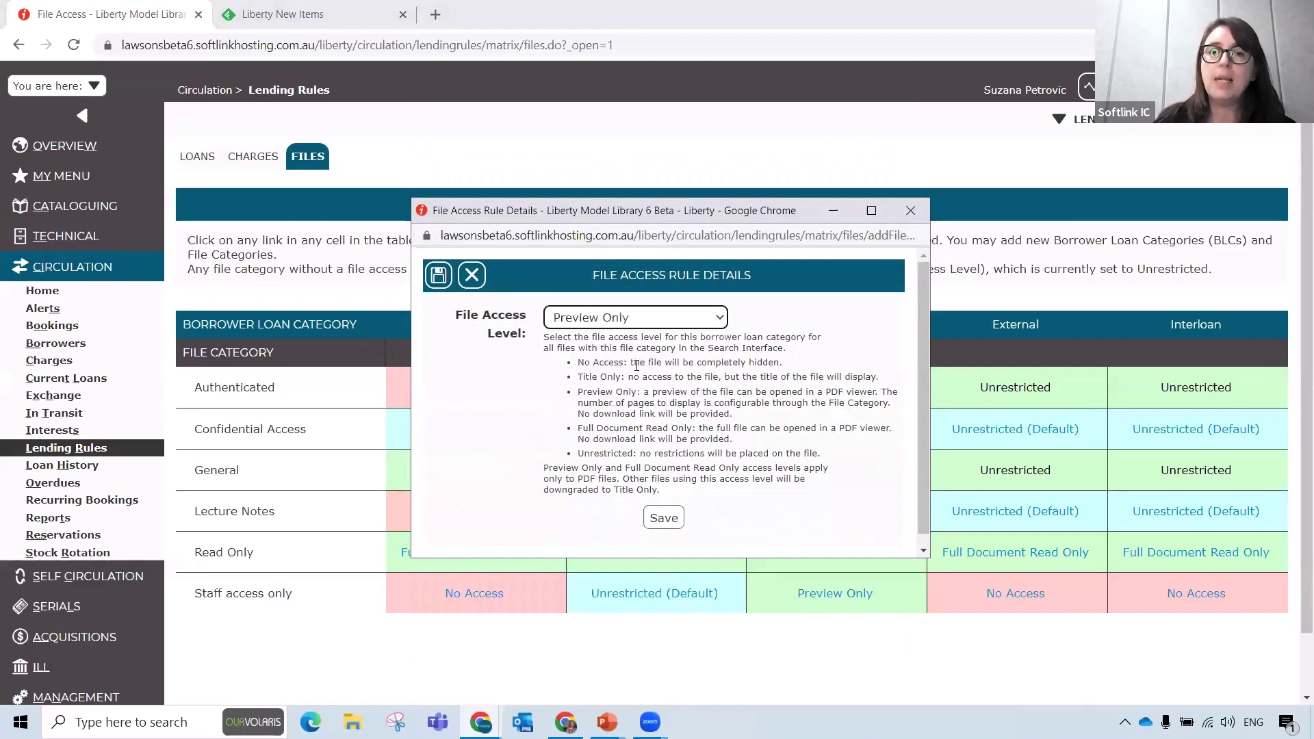
left_click(664, 518)
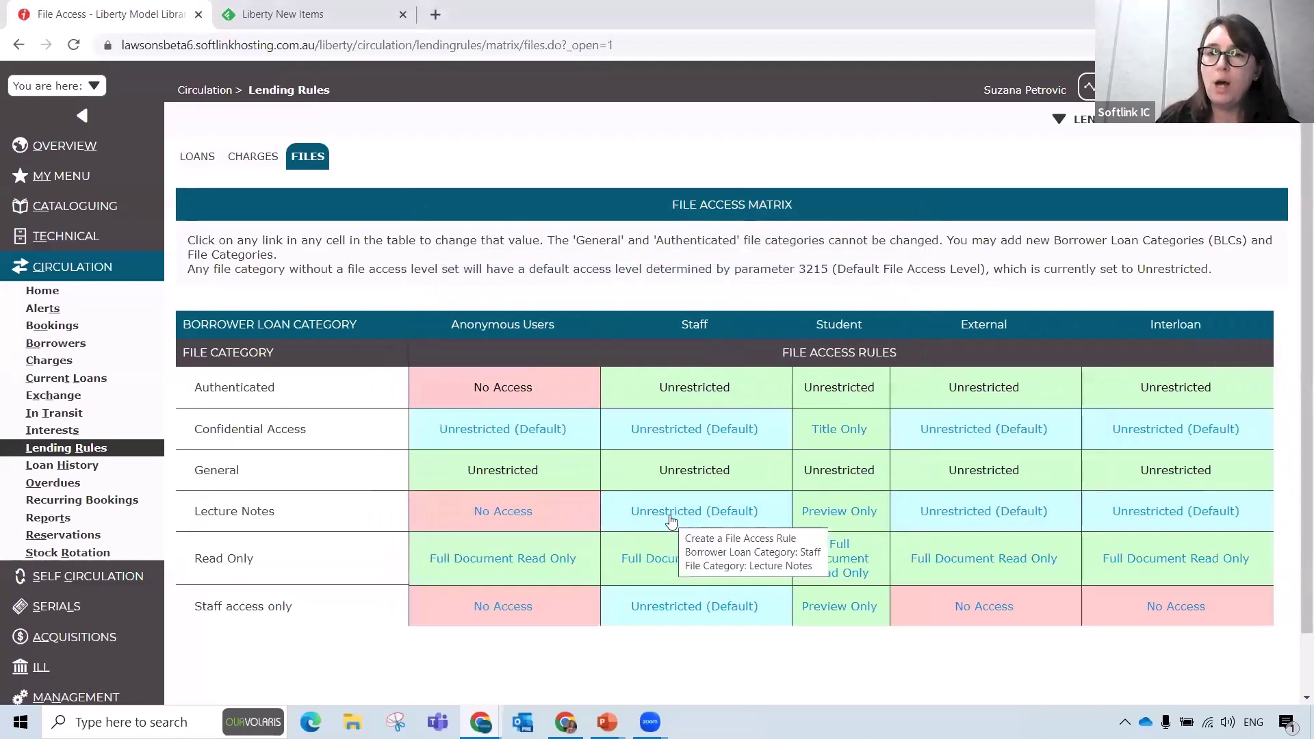
Step: Set the External borrowers' access level for Lecture Notes to Title Only and save the rule
triple_click(998, 513)
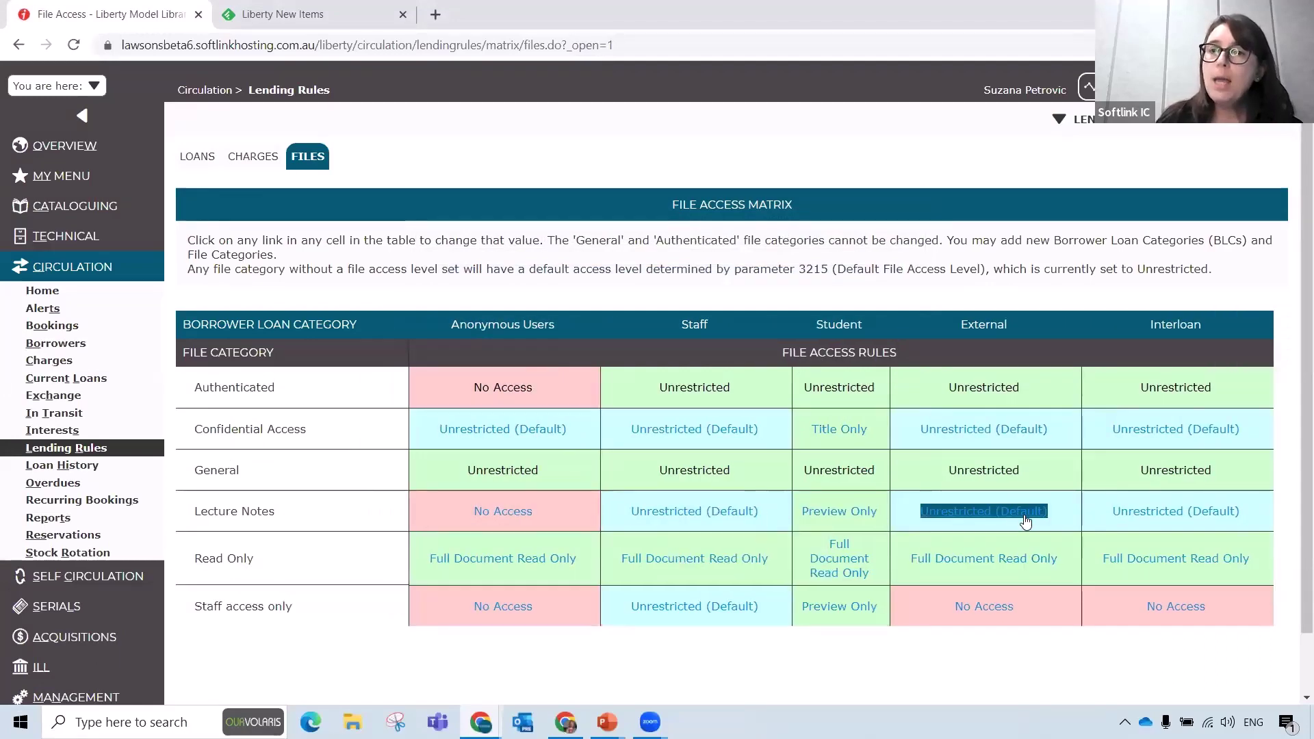
left_click(1035, 522)
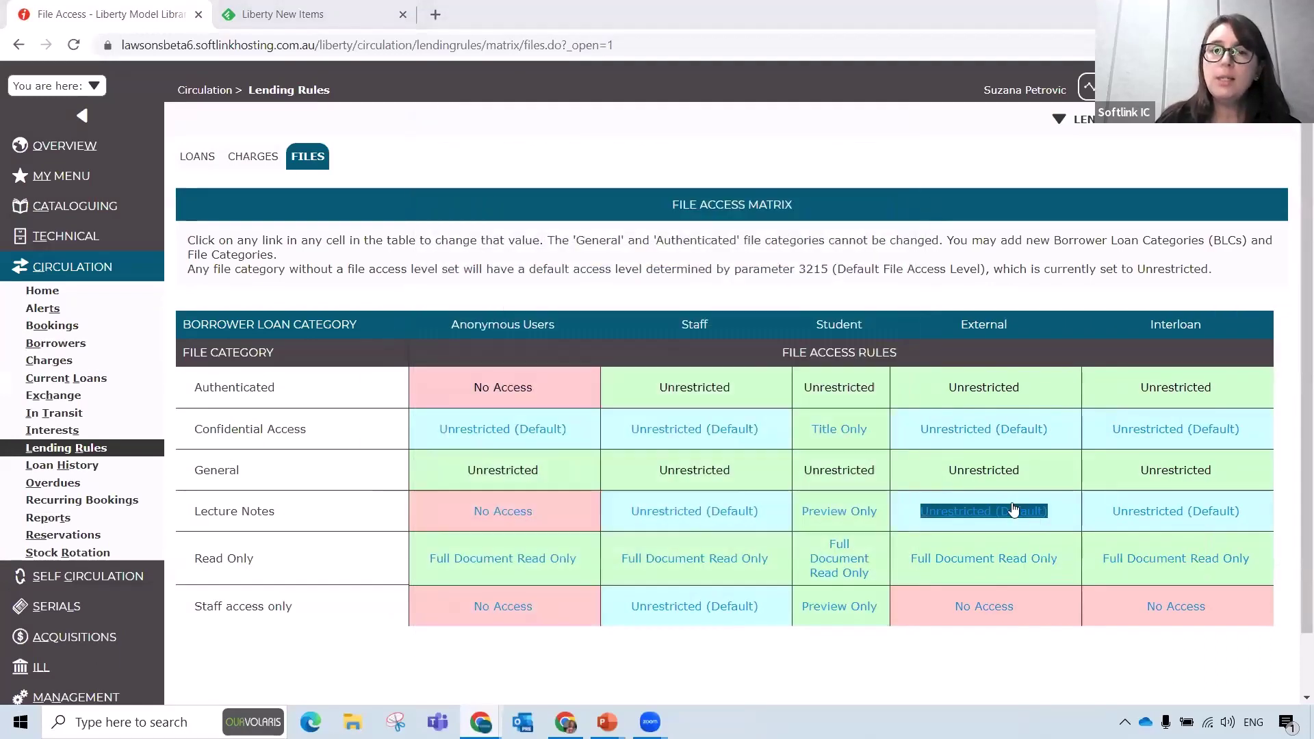
left_click(645, 318)
left_click(611, 352)
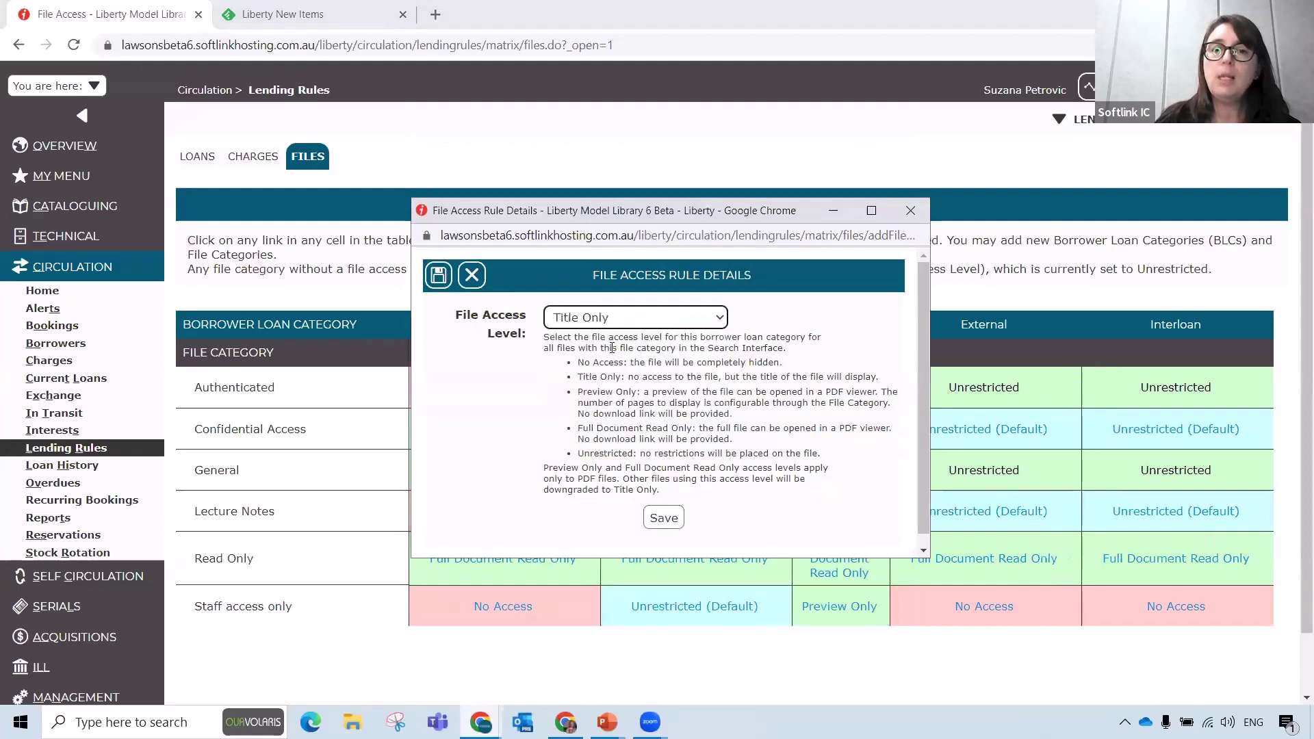
left_click(663, 517)
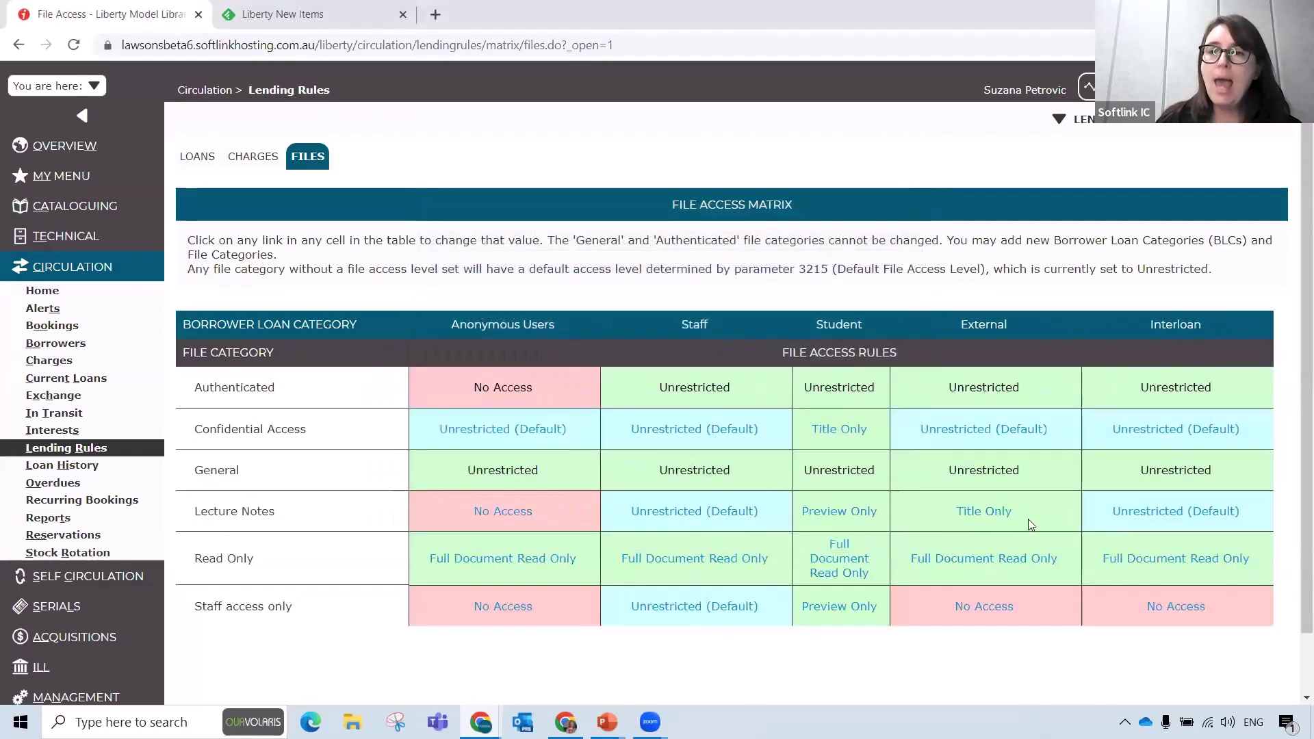
Step: Set the Interloan access level for Lecture Notes to No Access and save the rule
left_click(1235, 520)
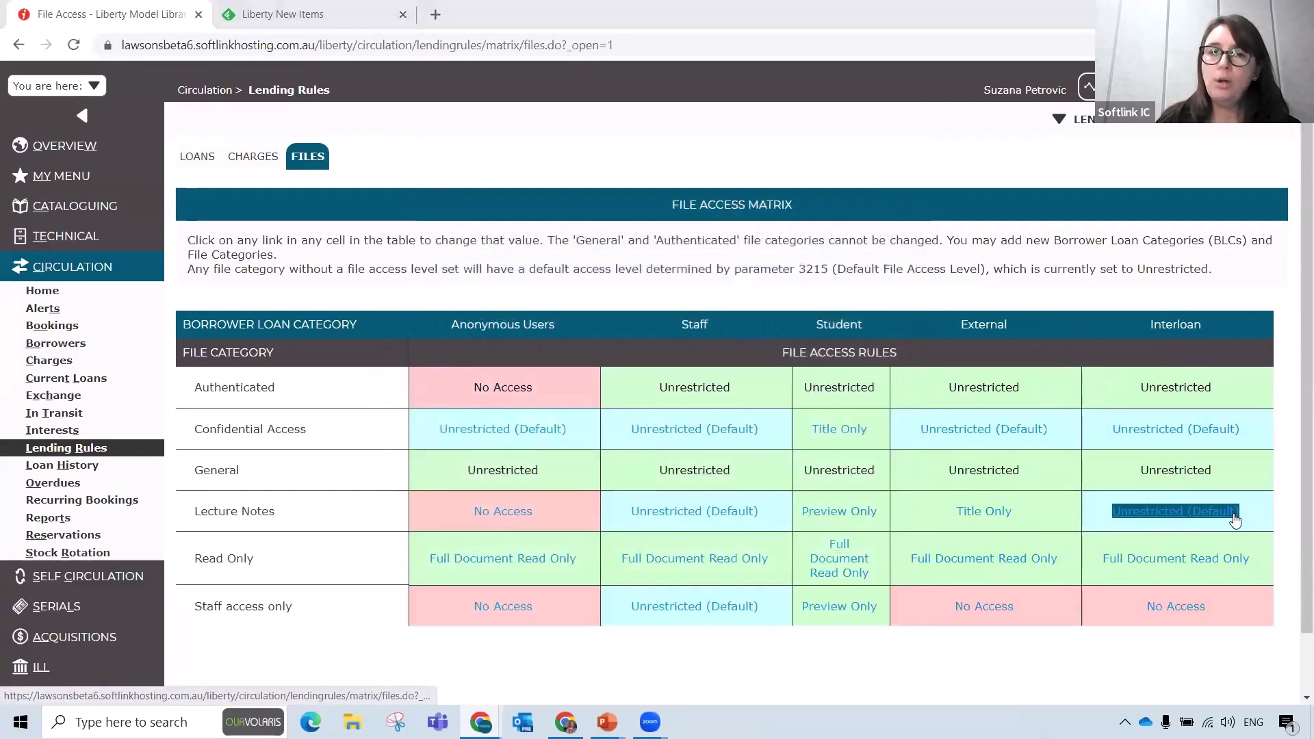
left_click(605, 322)
left_click(603, 339)
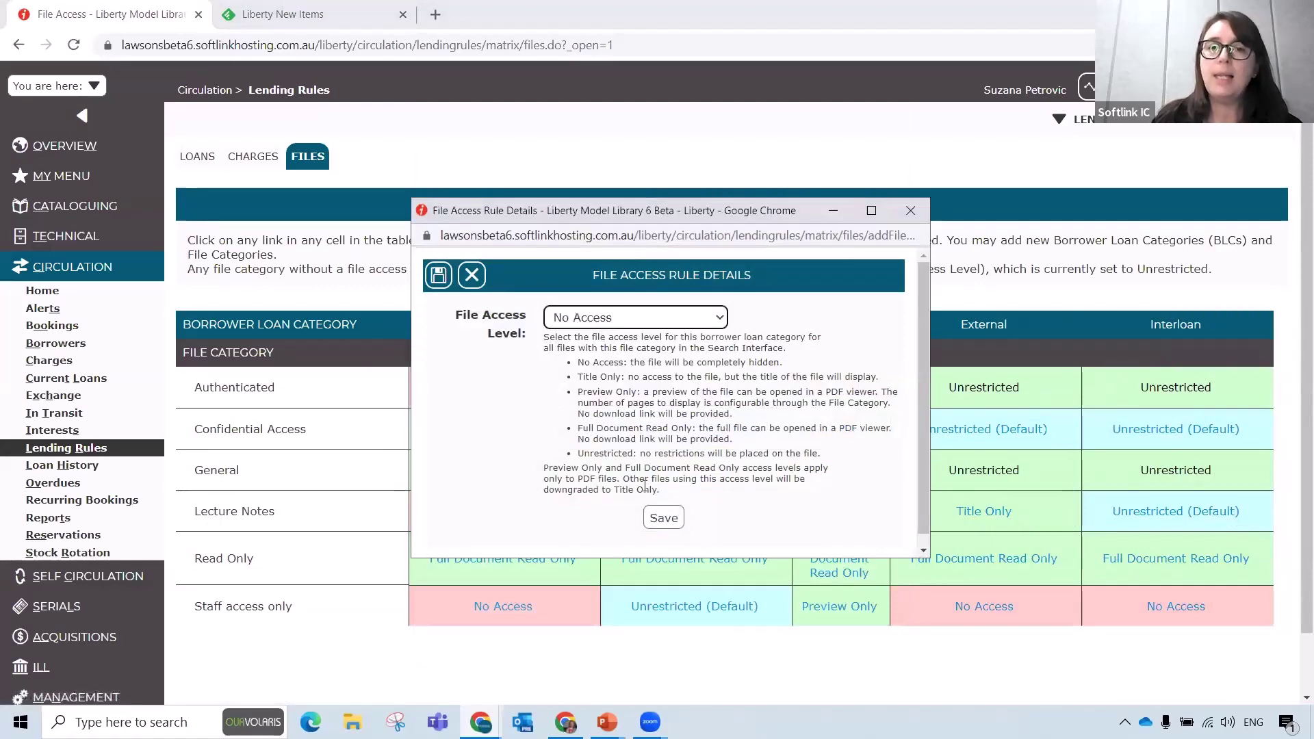
left_click(663, 518)
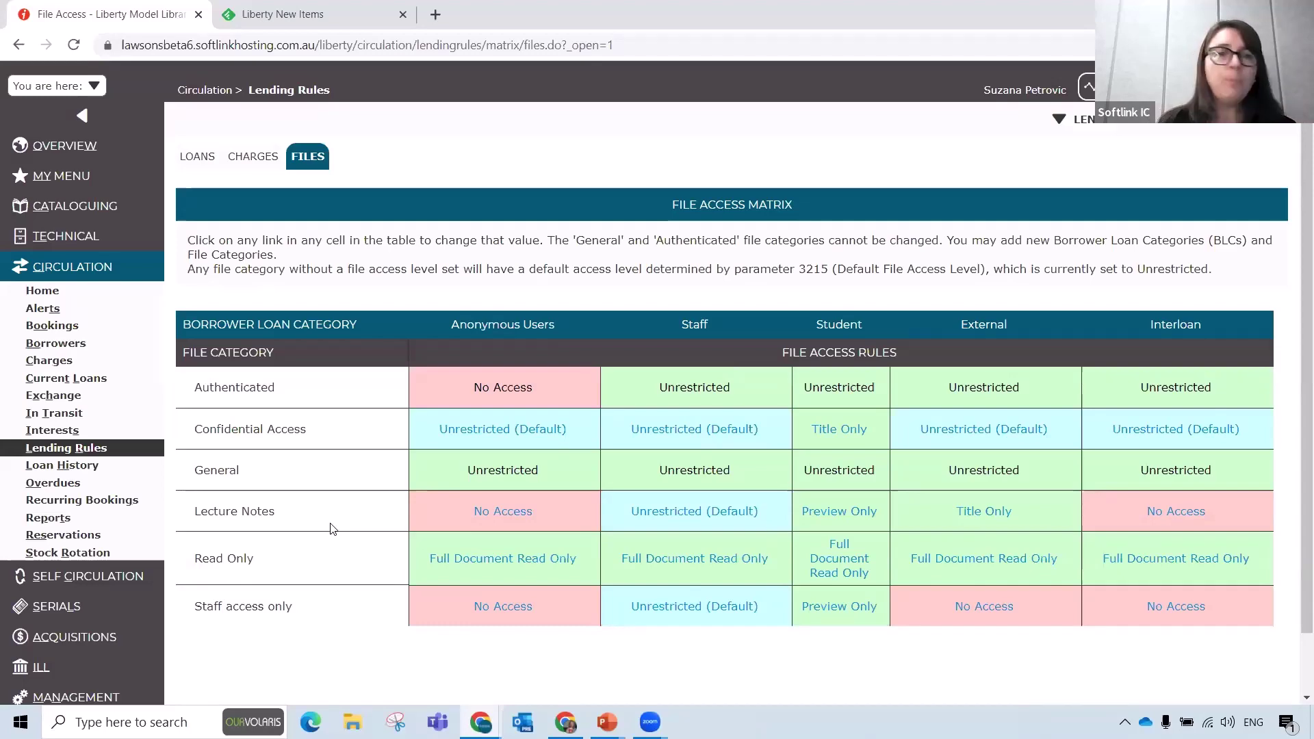
Step: Go to the catalogued resources list and open the details of the monograph "Book lovers"
left_click(57, 208)
left_click(76, 387)
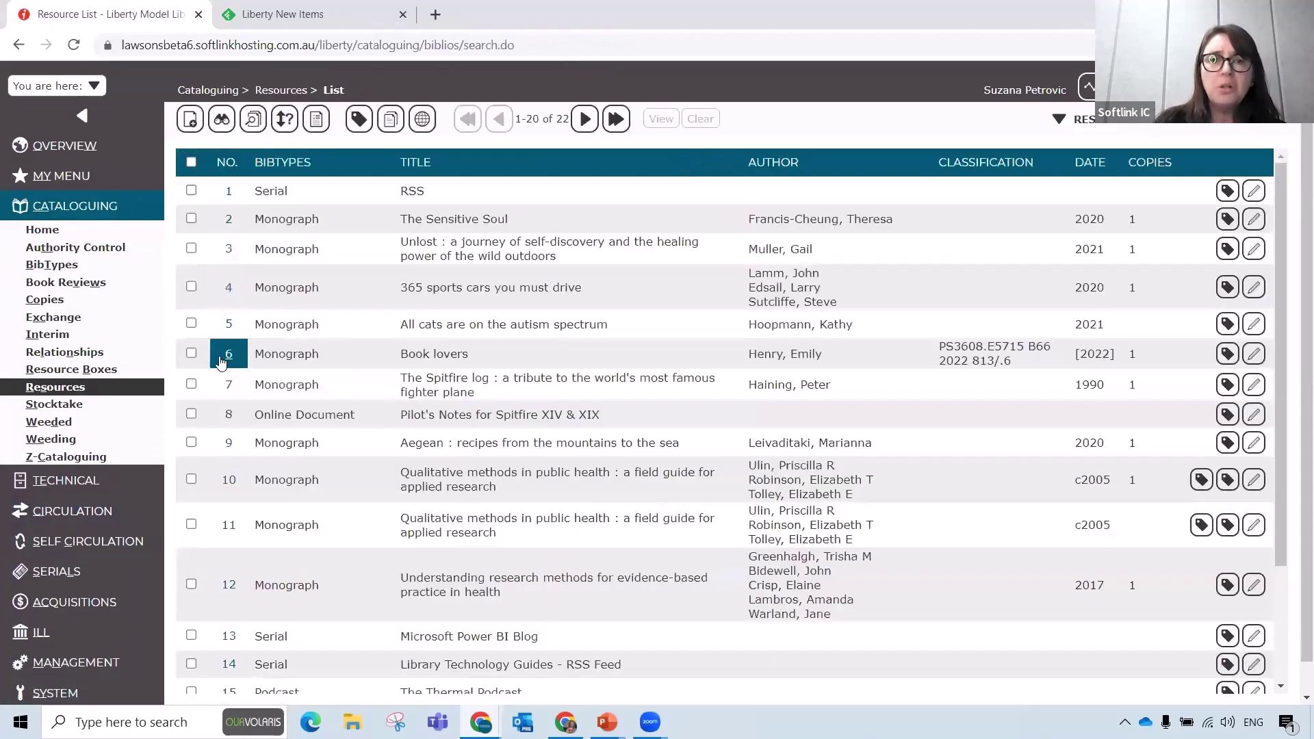
left_click(228, 363)
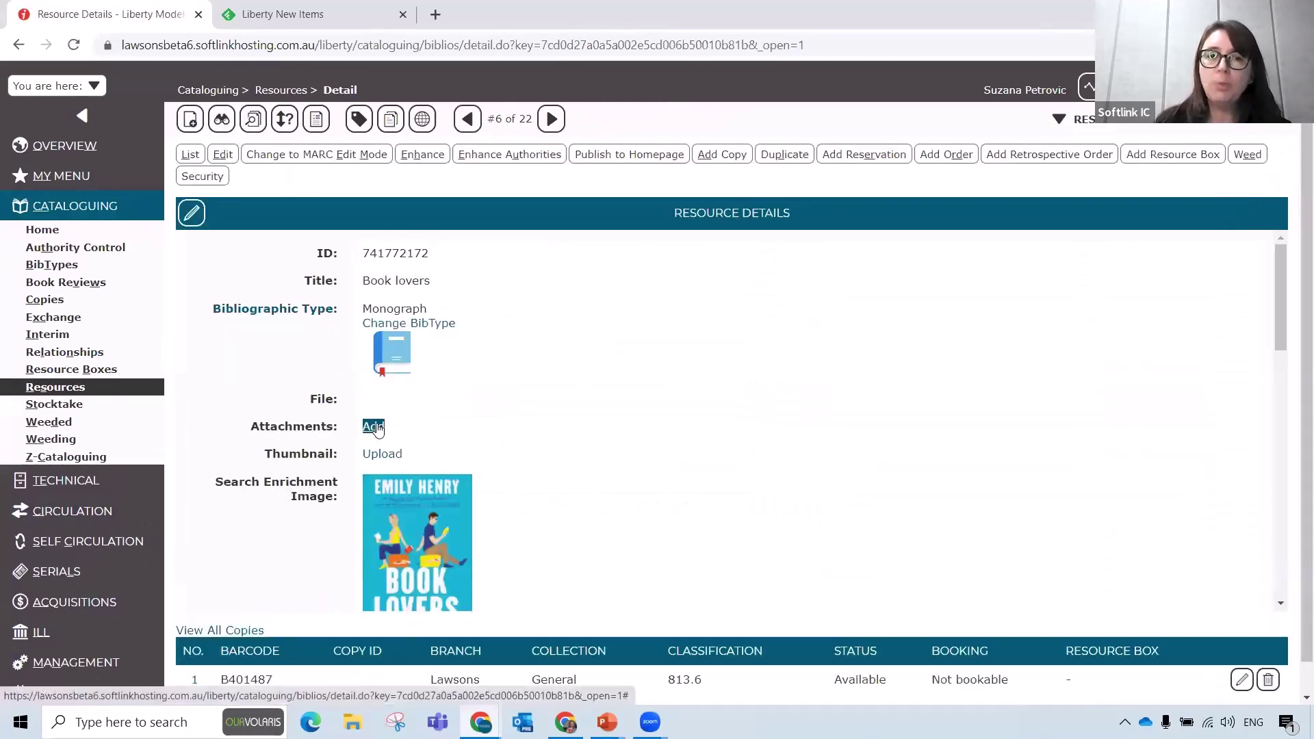
Step: Start adding an attachment to the Book lovers resource and choose the PDF "Overview of File Categories File Access Control" from the Desktop
left_click(376, 427)
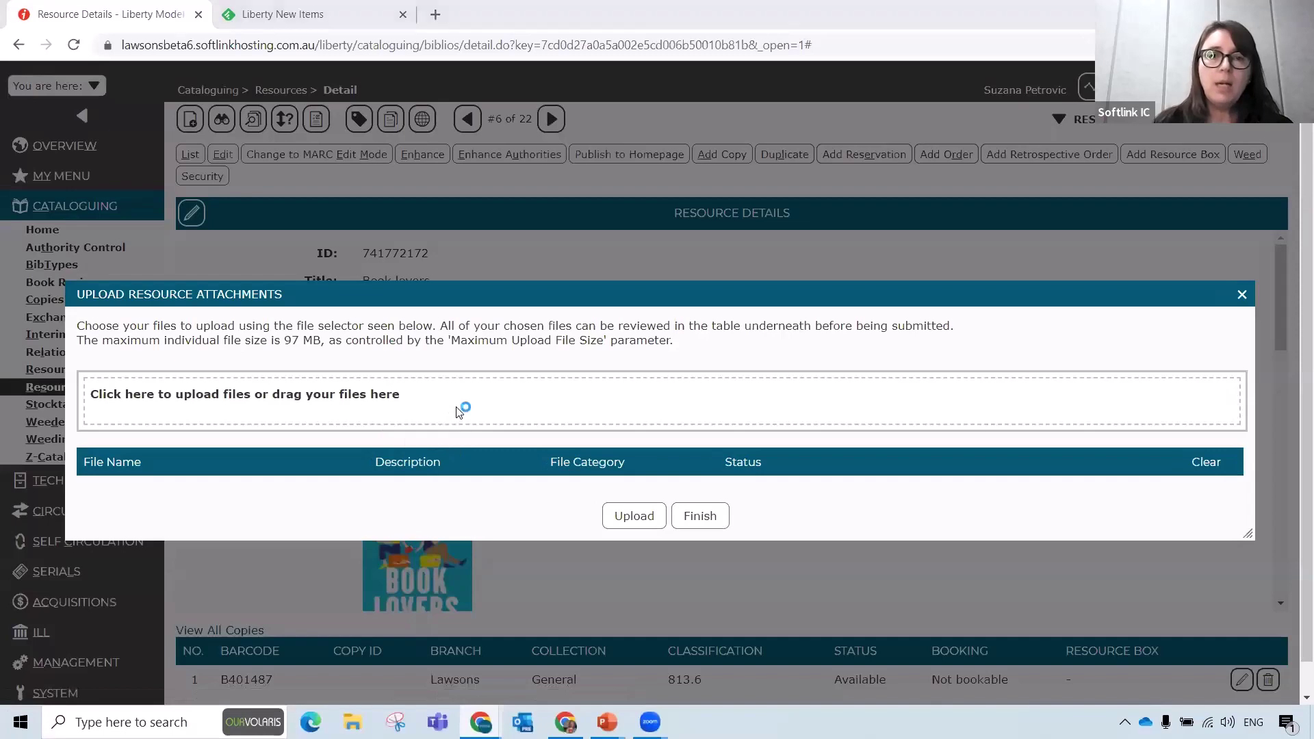
left_click(457, 410)
scroll(184, 164, "up", 4)
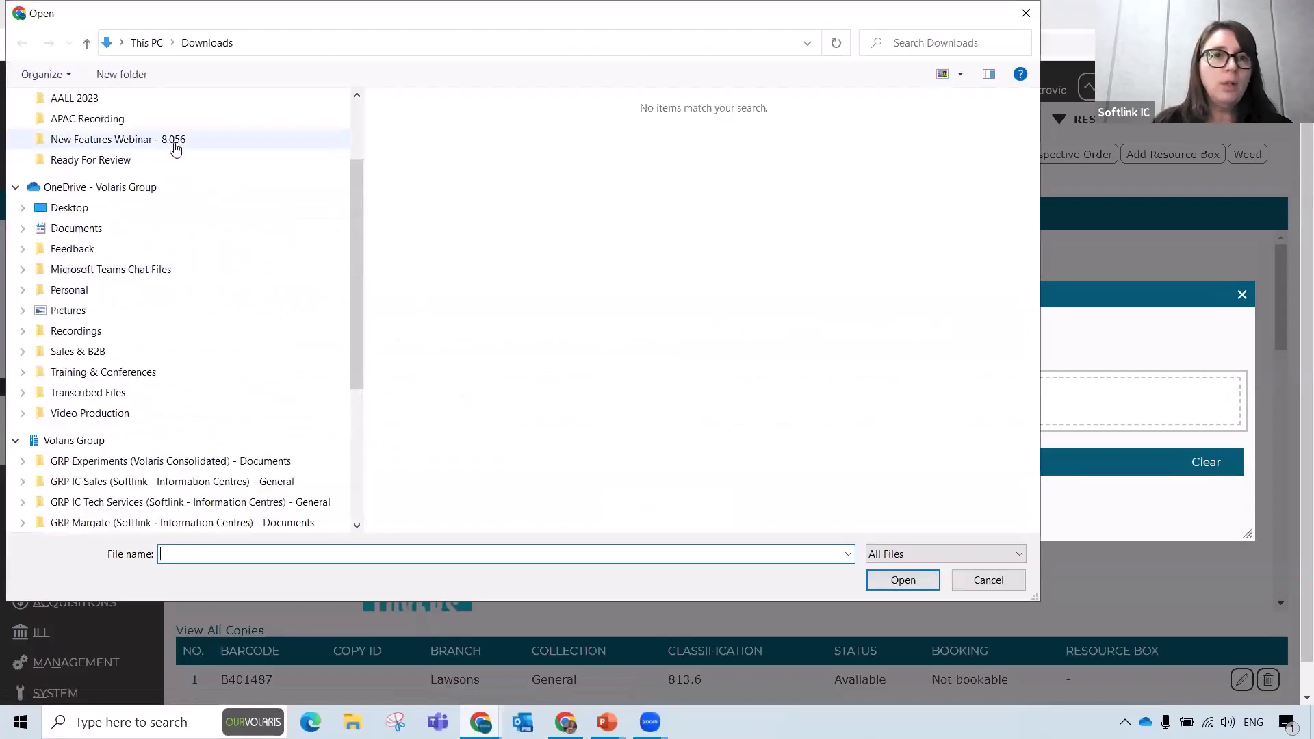
scroll(176, 149, "up", 3)
left_click(83, 132)
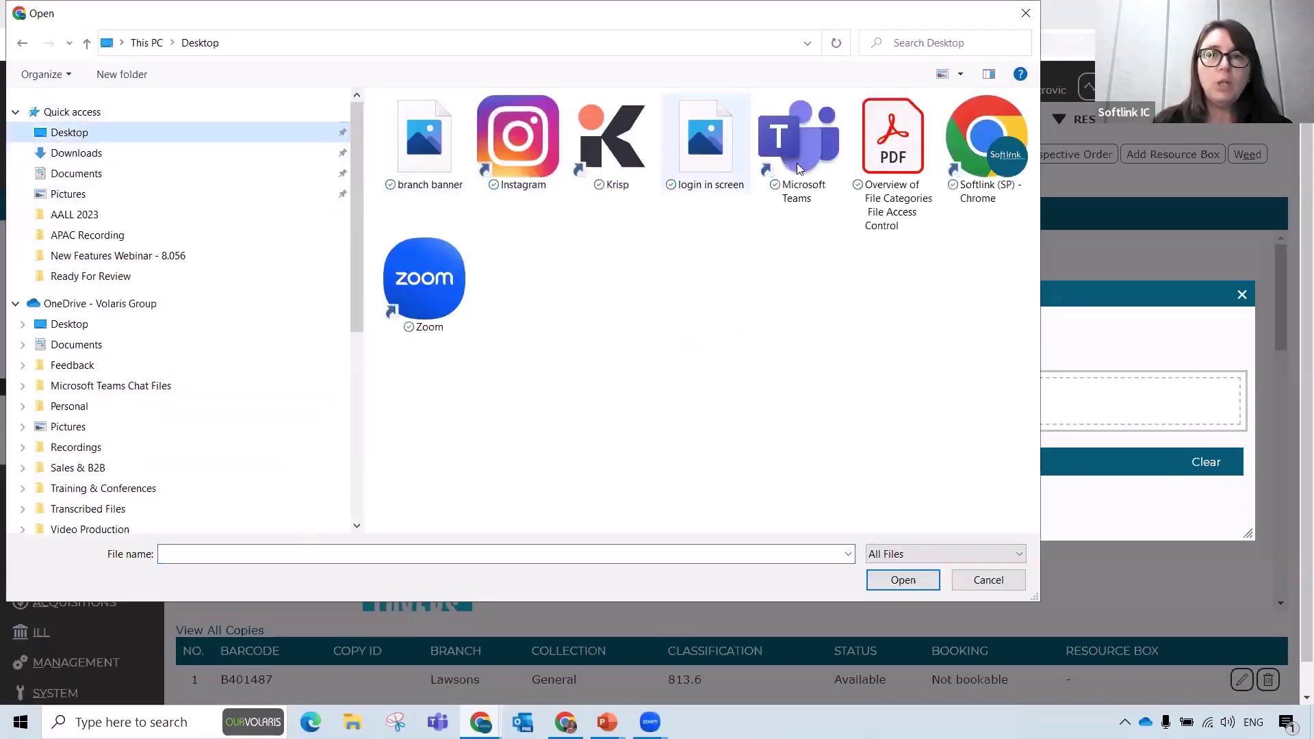
left_click(890, 148)
left_click(904, 581)
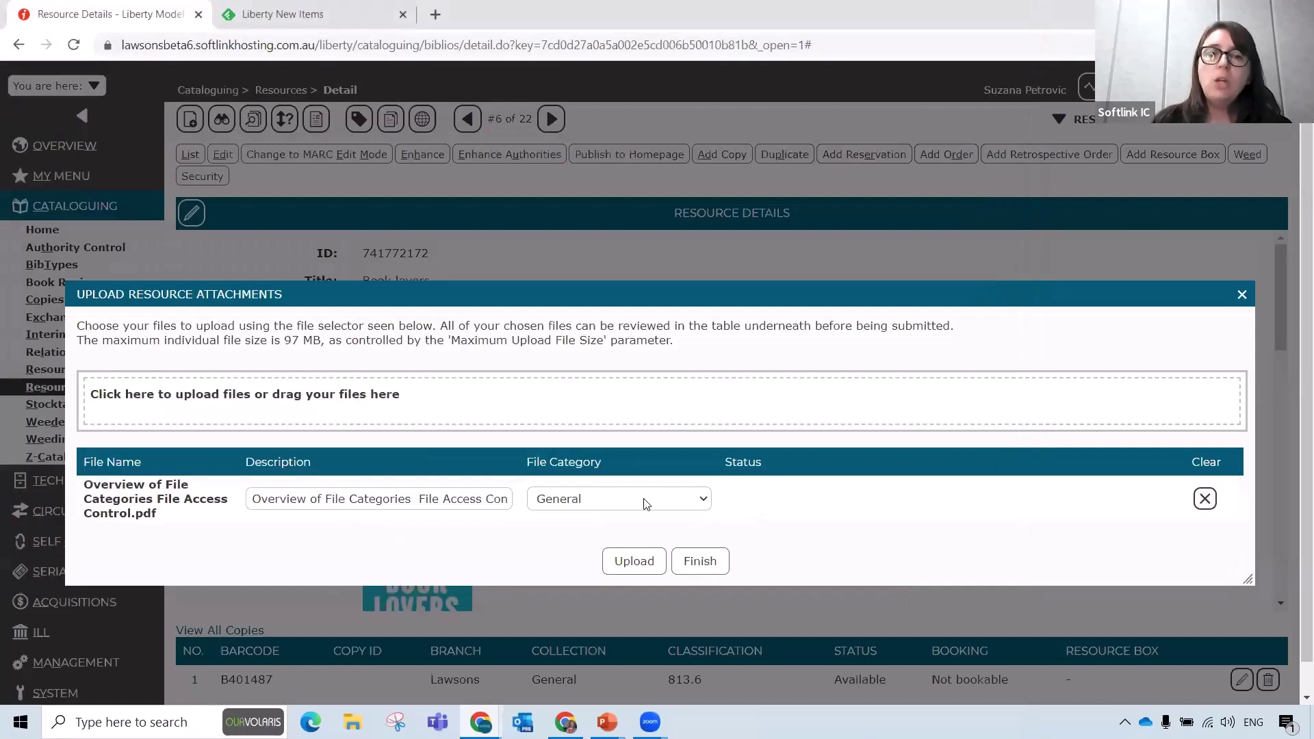
Step: Assign the Lecture Notes file category to the PDF, upload it and finish the attachment upload
left_click(647, 504)
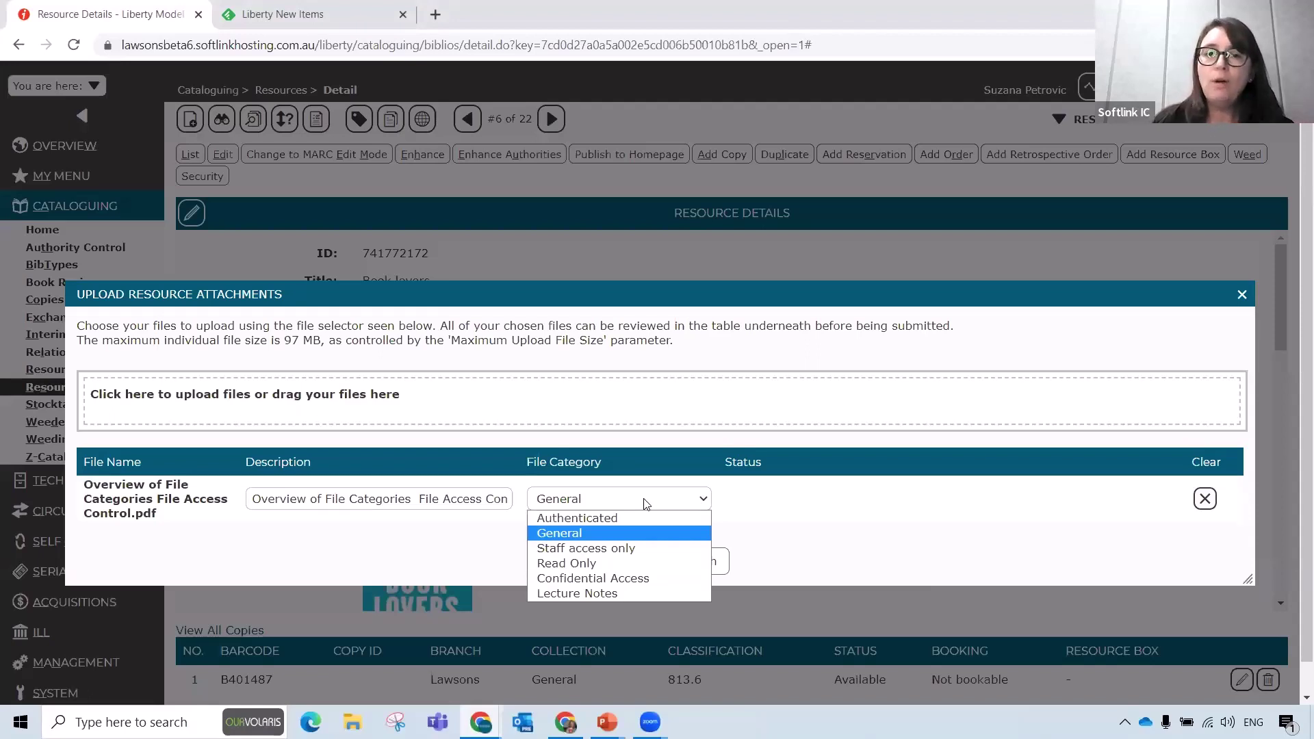
left_click(612, 594)
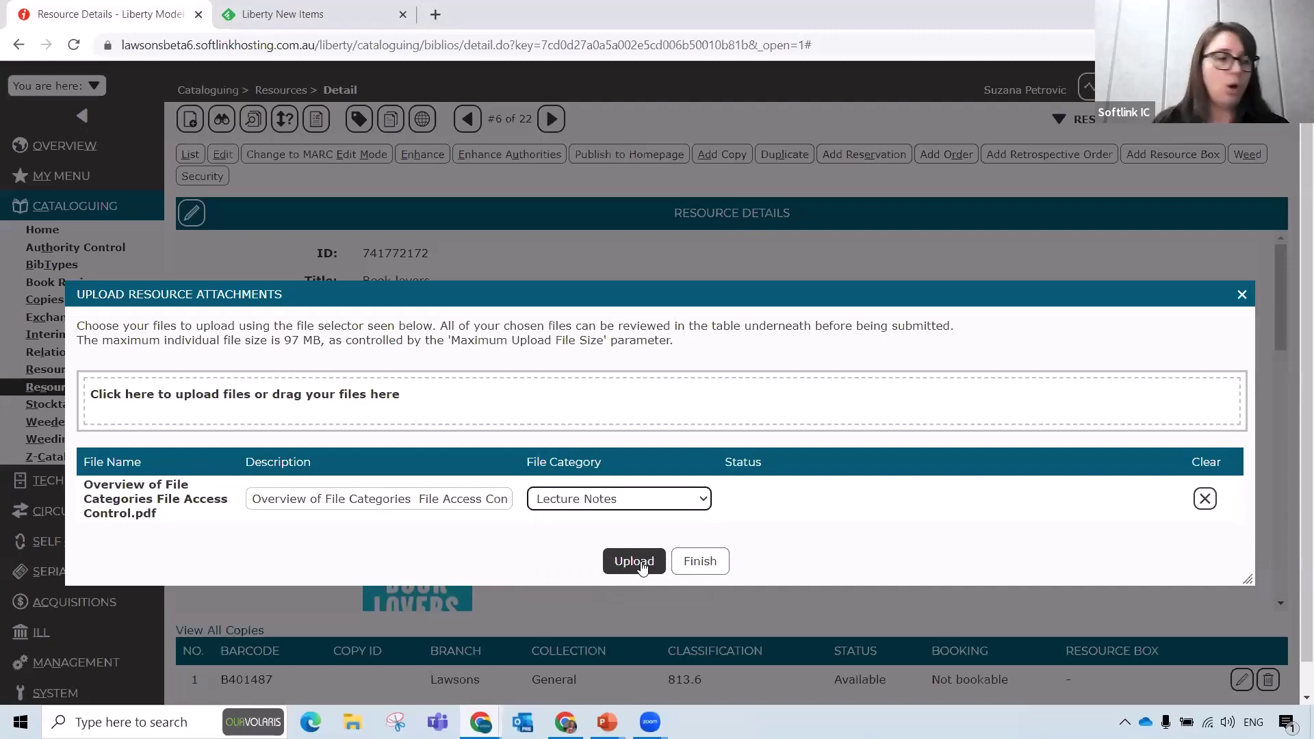
left_click(634, 562)
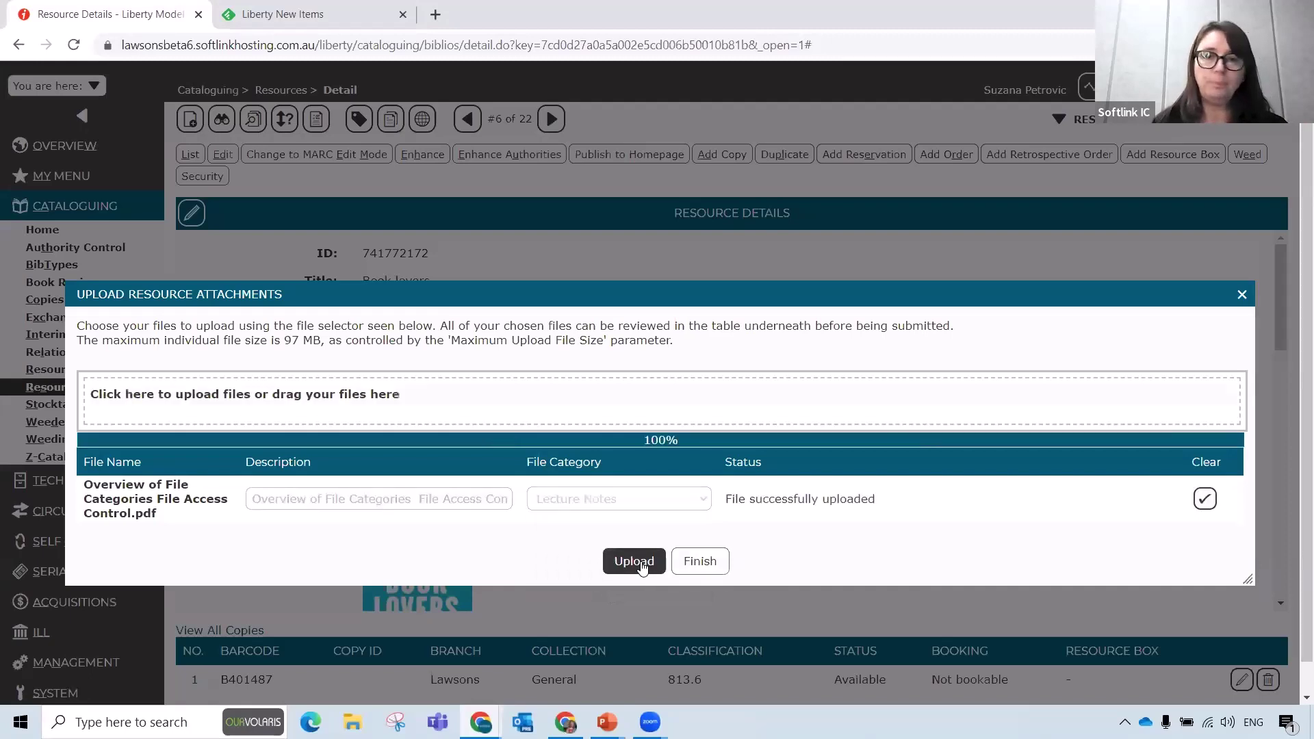
left_click(699, 561)
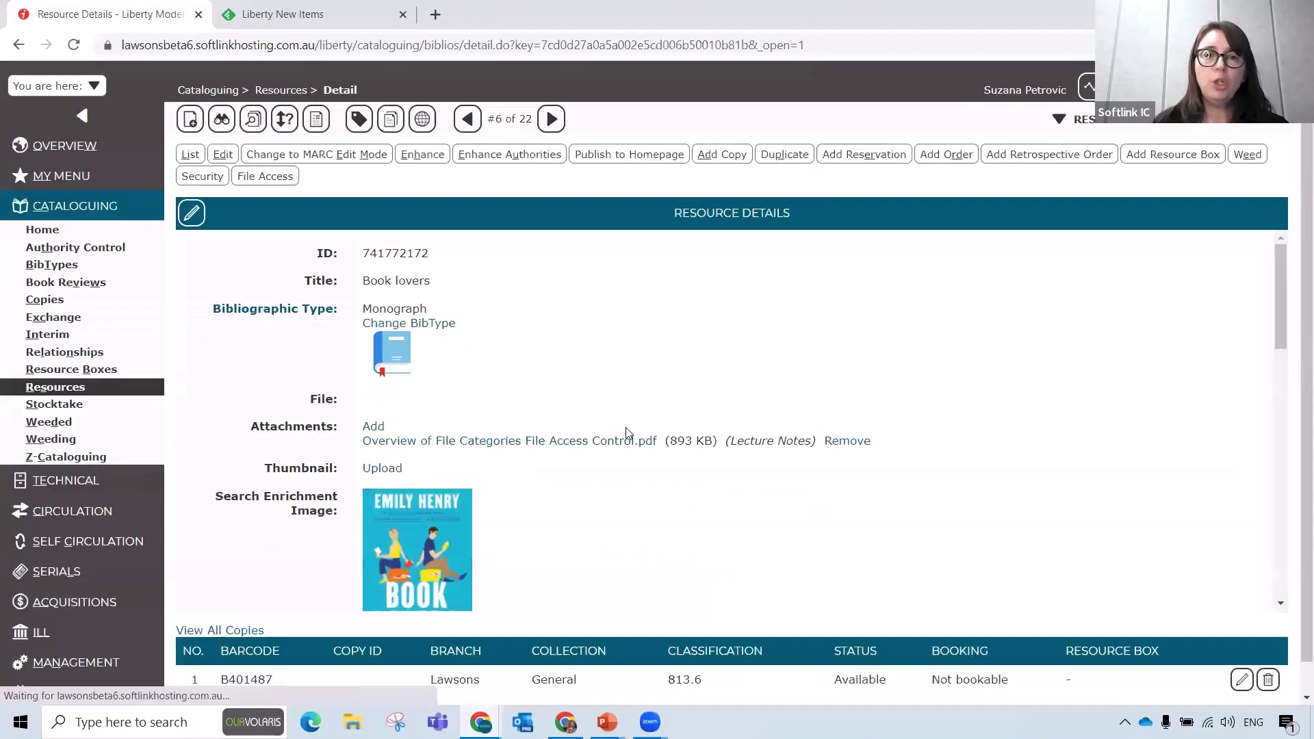
Step: Copy the resource title "Book lovers" and search for it in the staff user's library search window
double_click(406, 282)
triple_click(406, 282)
key("ctrl+c")
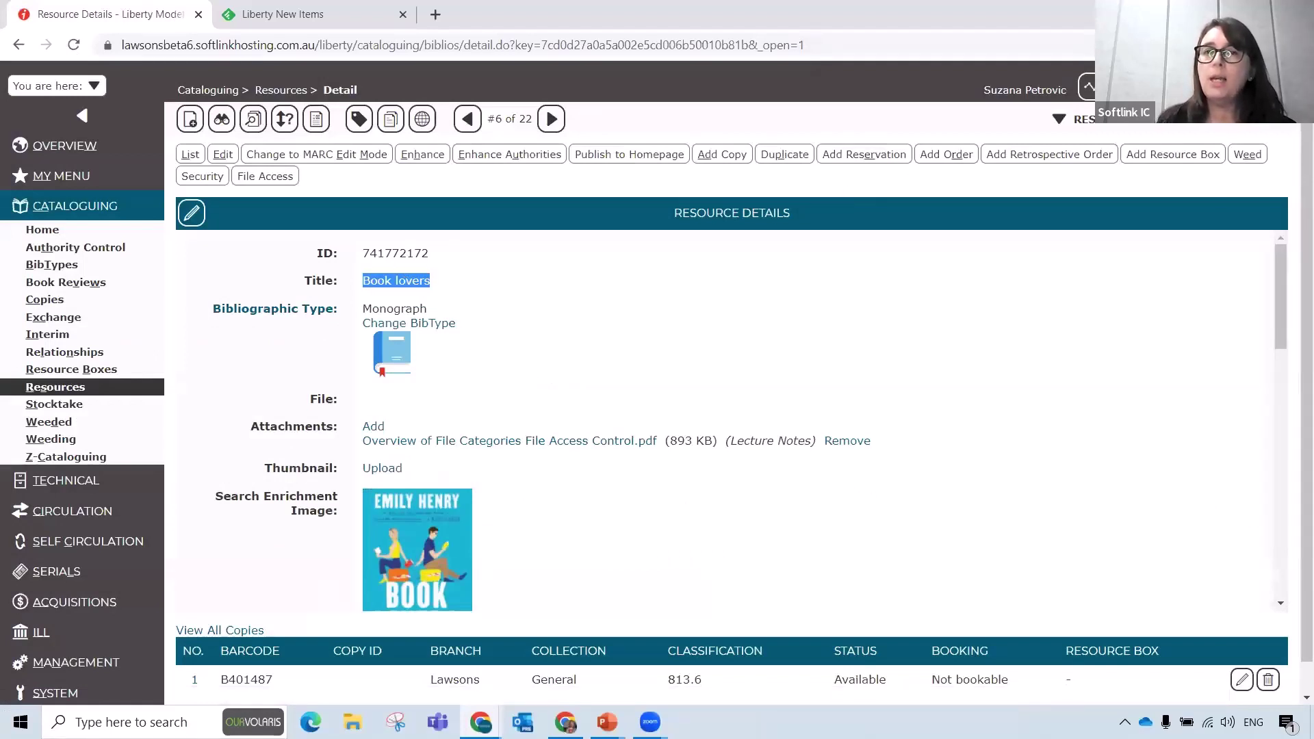
key("alt+Tab")
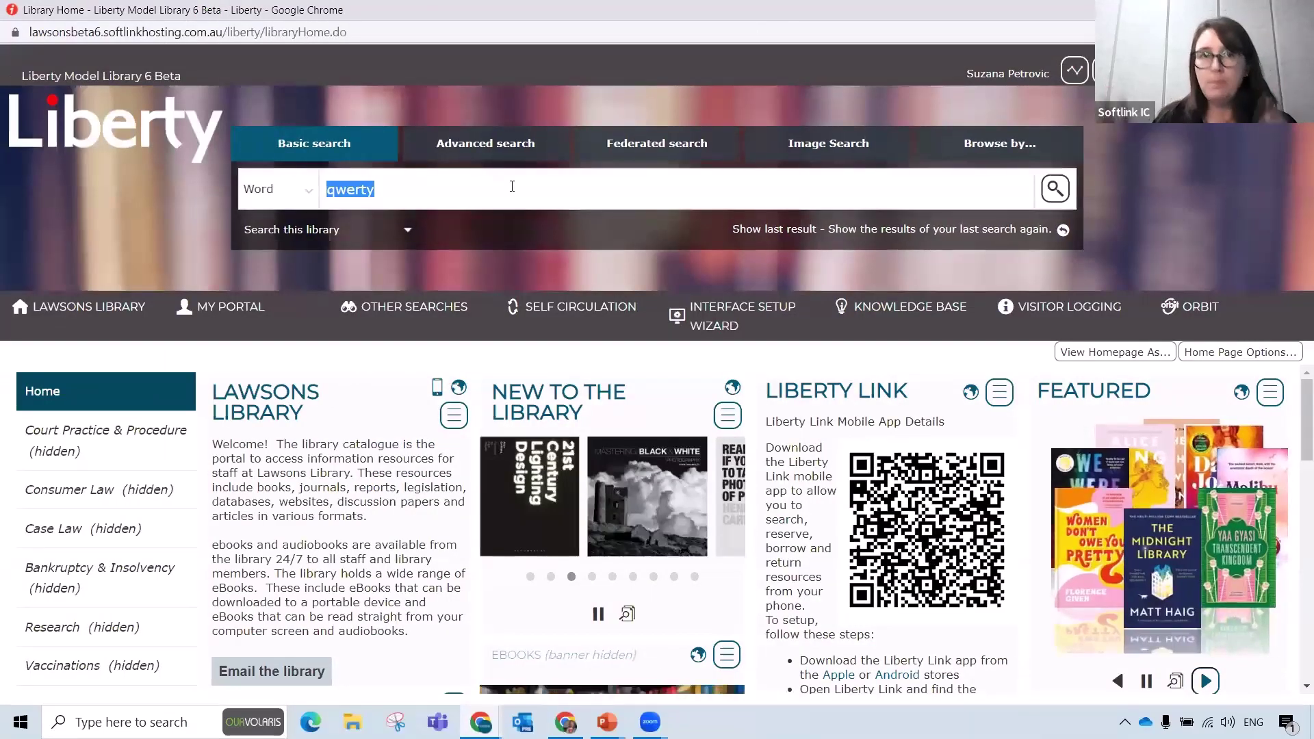
key("ctrl+v")
key("Return")
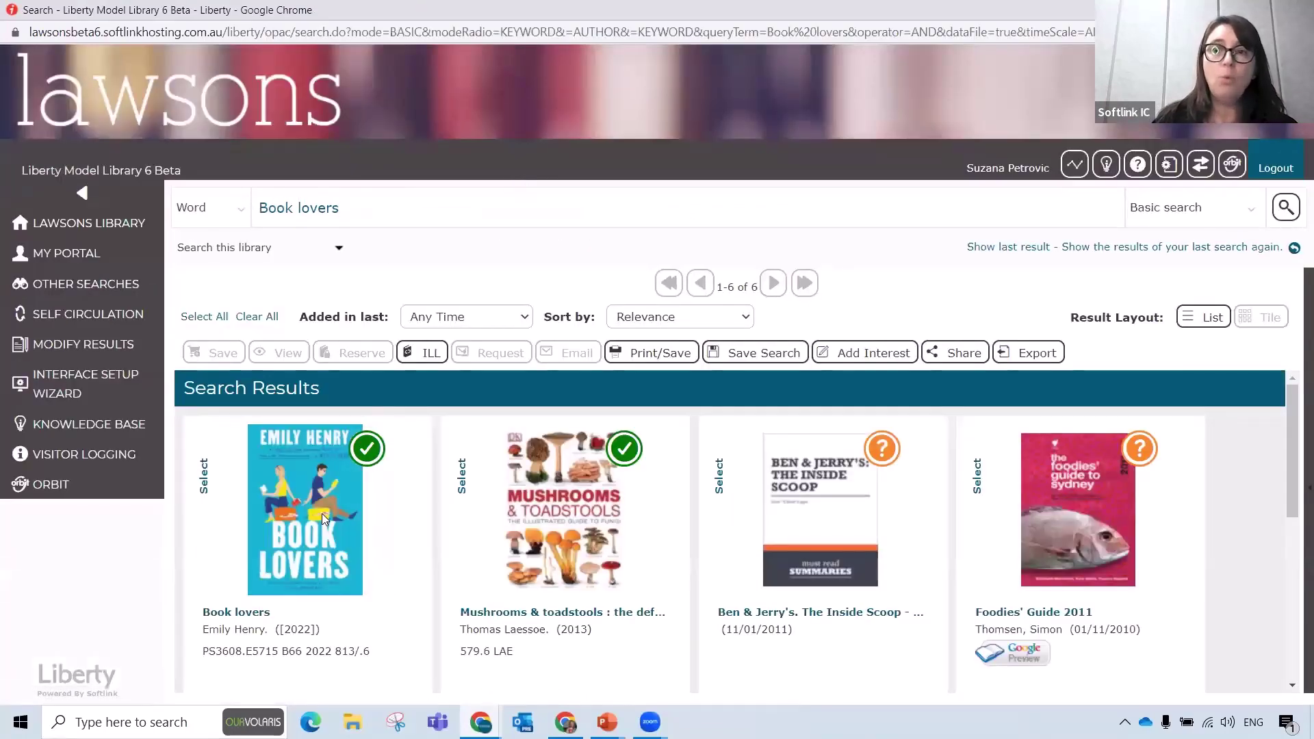
Step: Open the Book lovers result, view its attached PDF in the viewer, and close both the viewer and the record
left_click(322, 515)
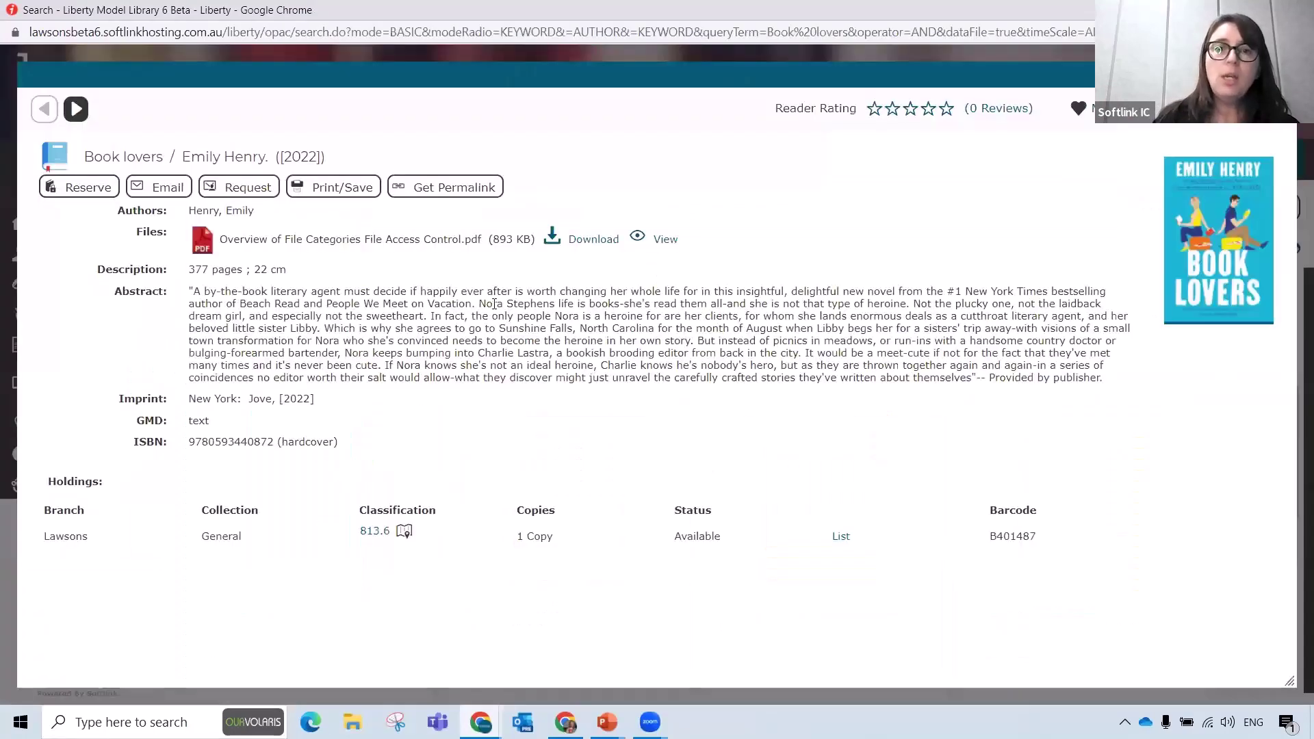
left_click(661, 241)
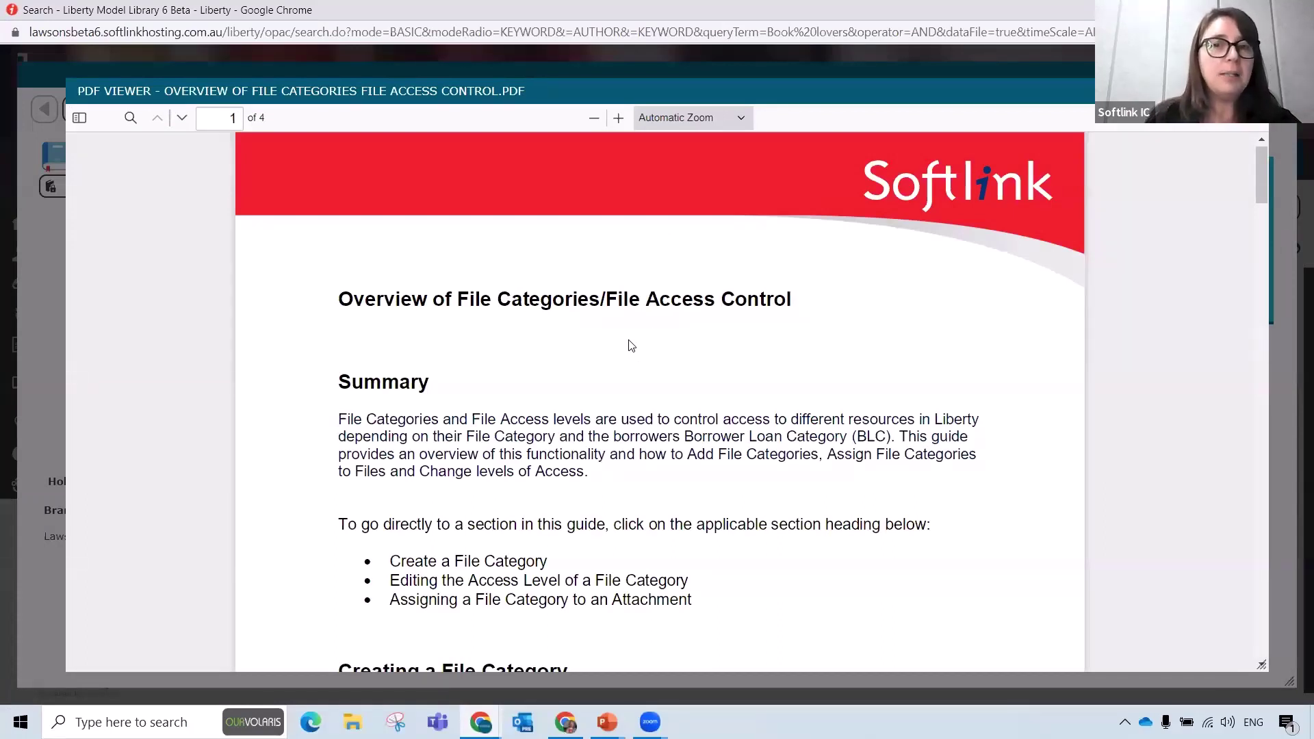
scroll(631, 345, "down", 5)
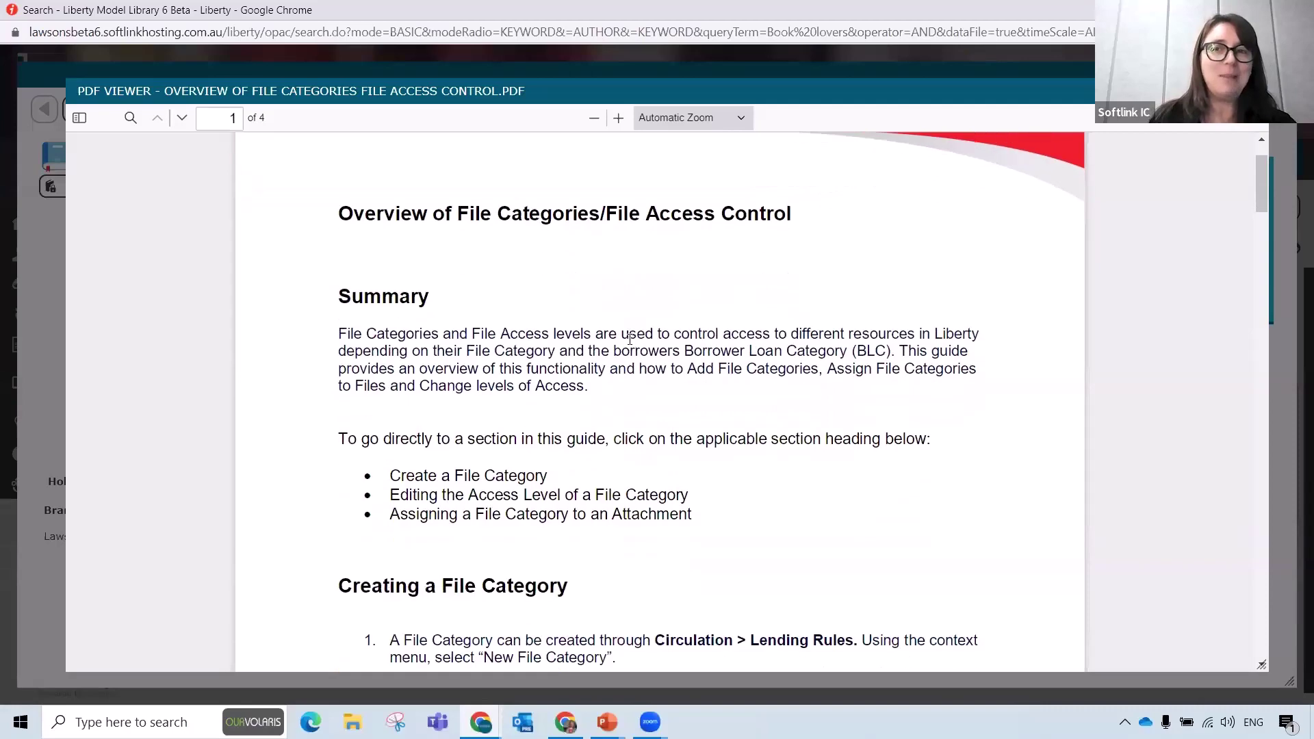
scroll(631, 345, "down", 6)
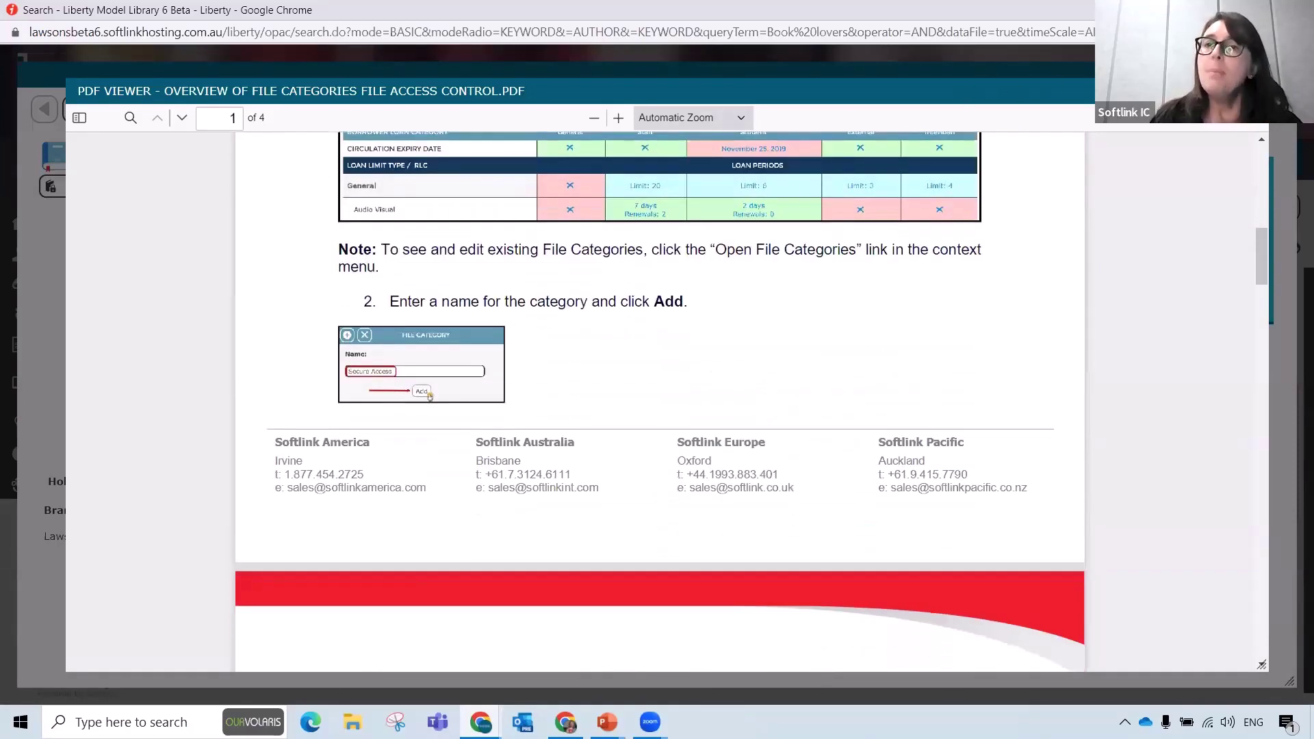
key("Escape")
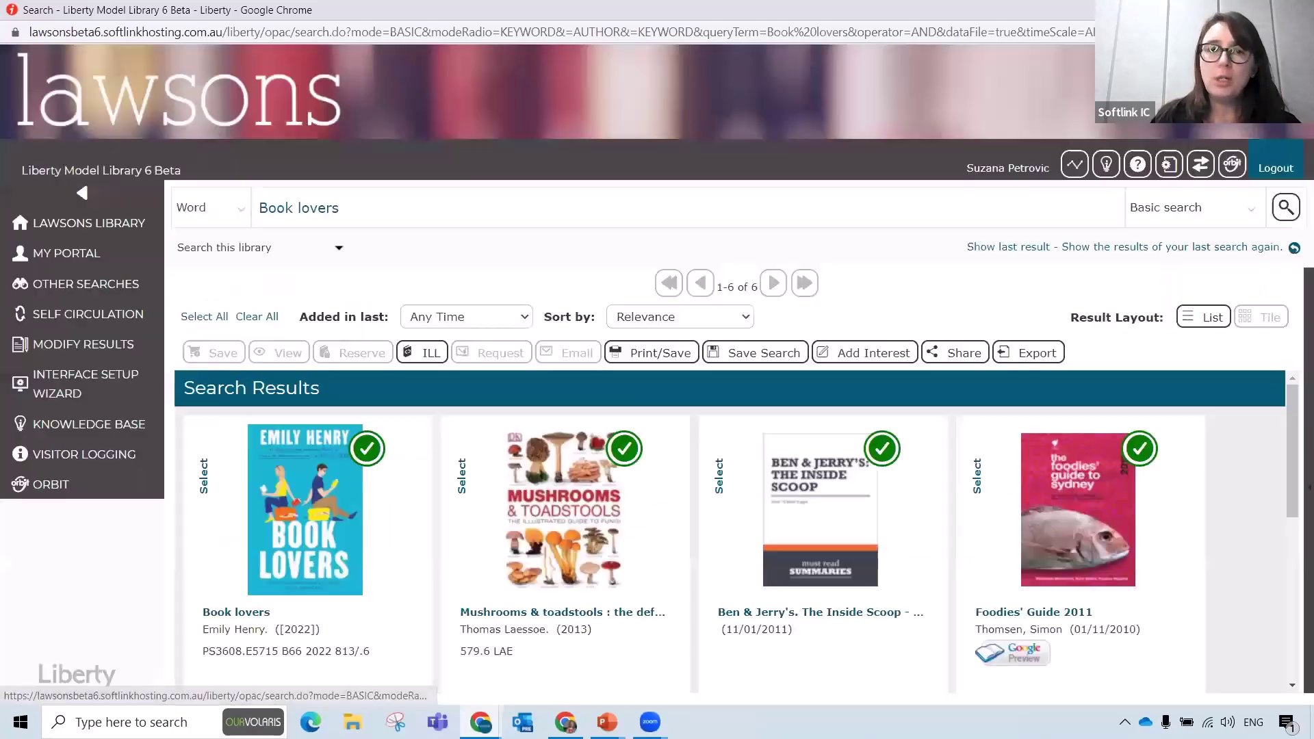
key("Escape")
Step: Switch to the other borrower's Liberty browser window, maximize it and search for "Book lovers"
key("alt+Tab")
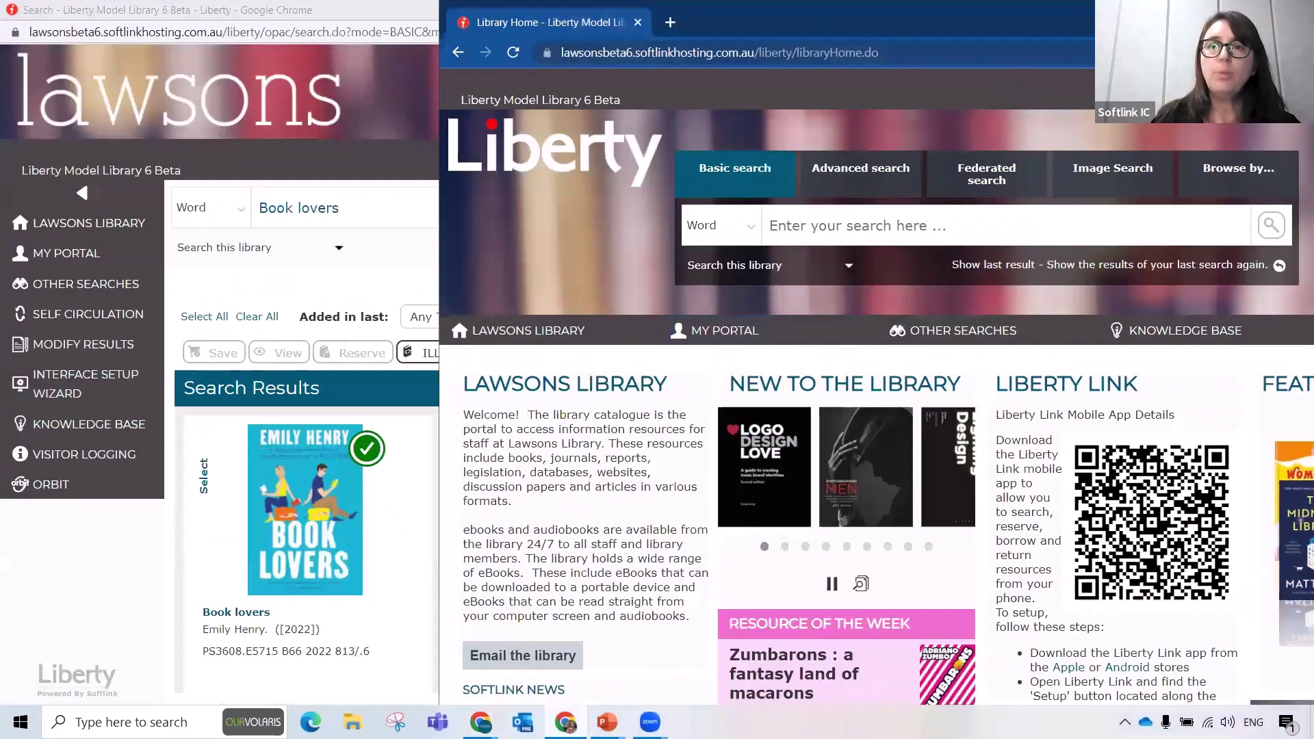
key("super+Up")
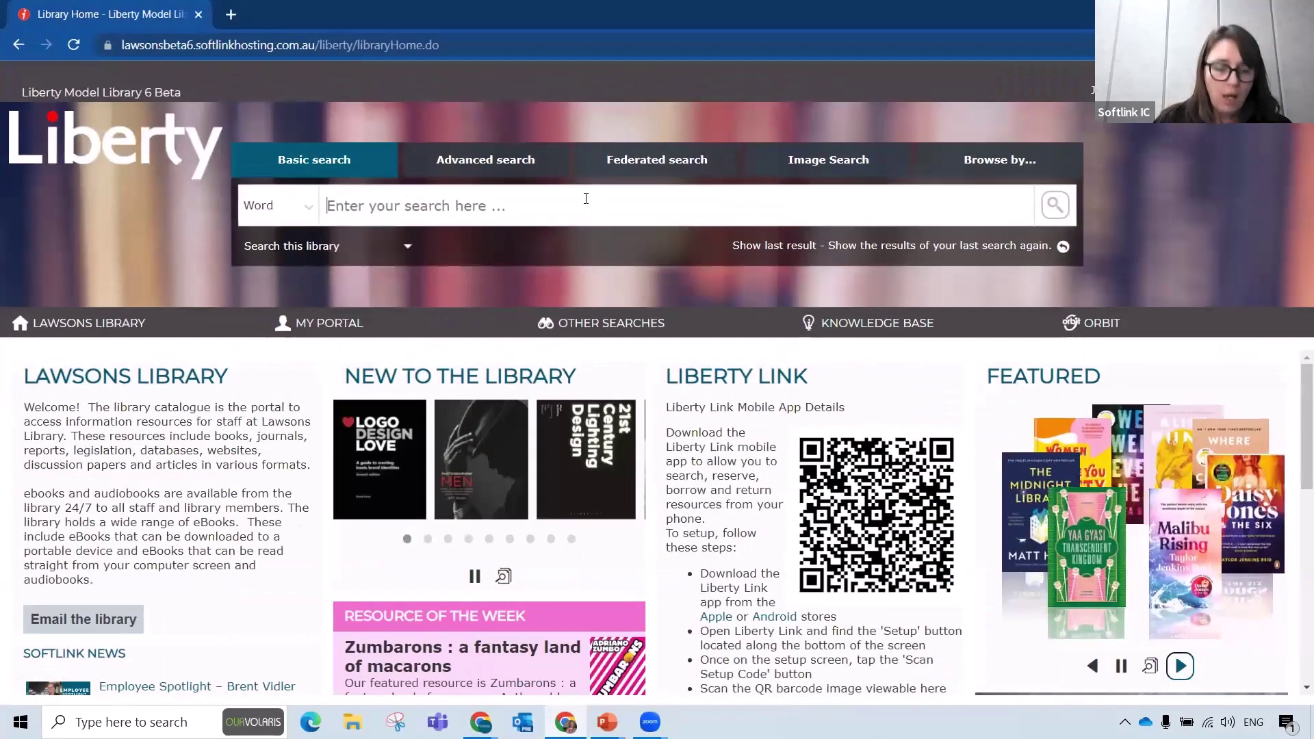
type("Book lovers")
key("Return")
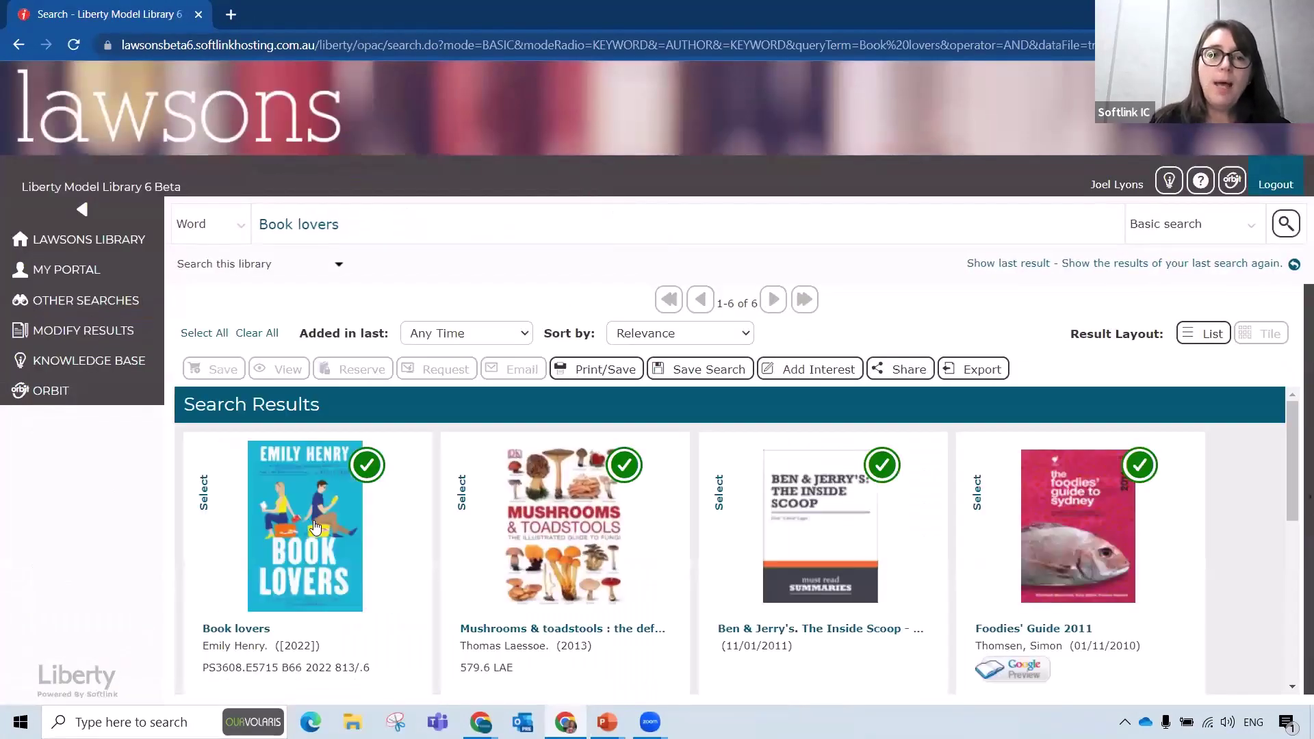
Step: Open the Book lovers record, examine the page-limited preview of its attached PDF, and close the preview and the record
left_click(324, 529)
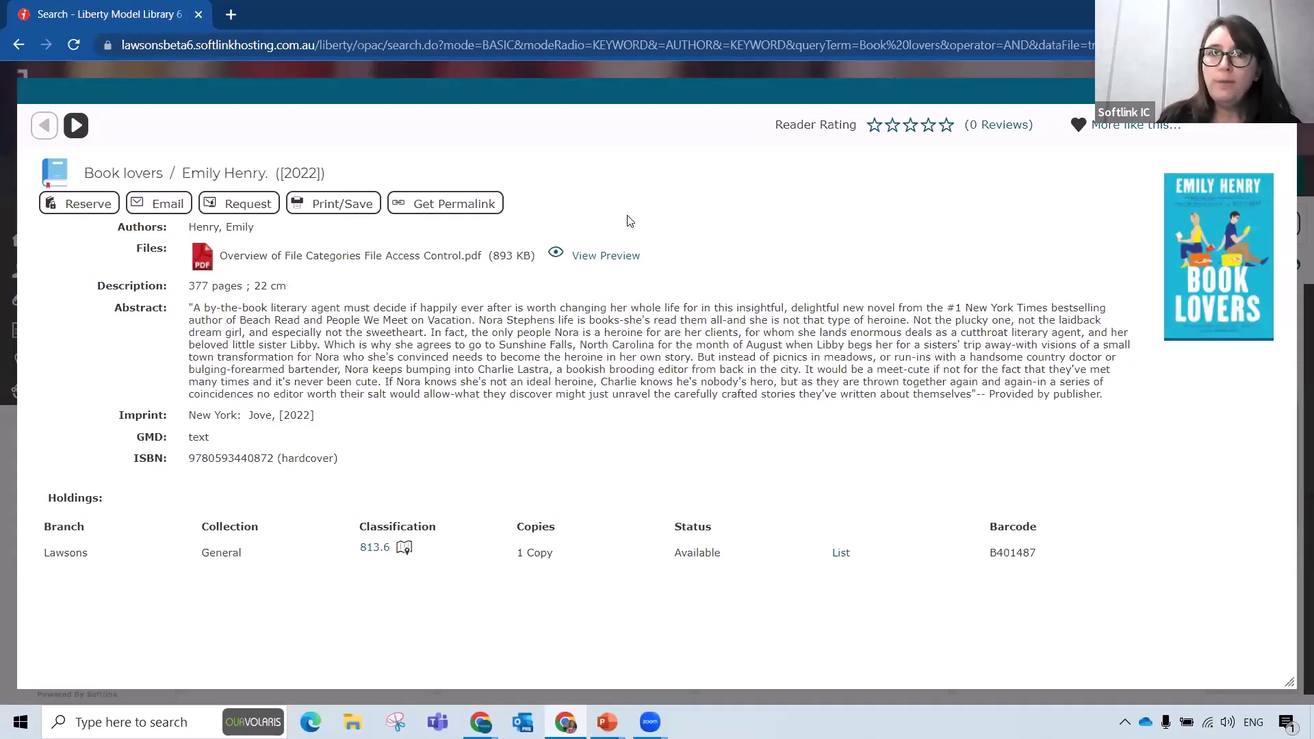
left_click(605, 256)
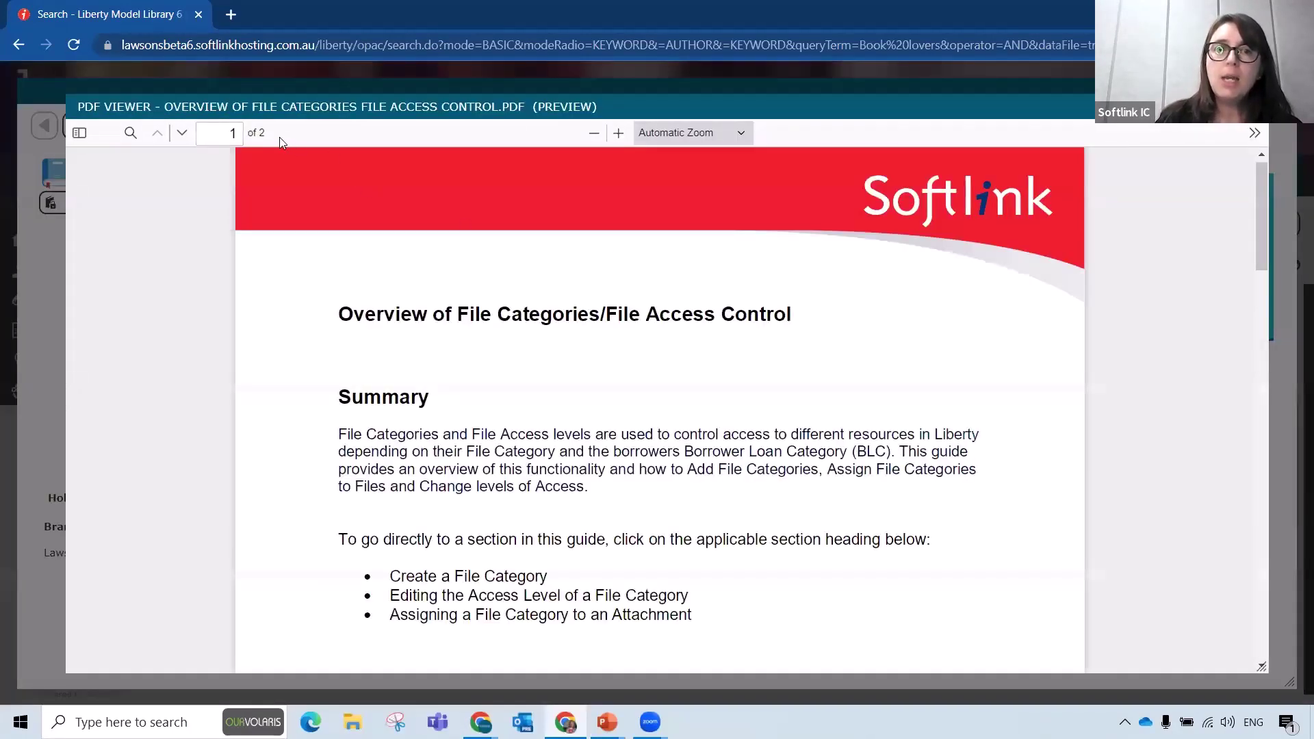
left_click(236, 134)
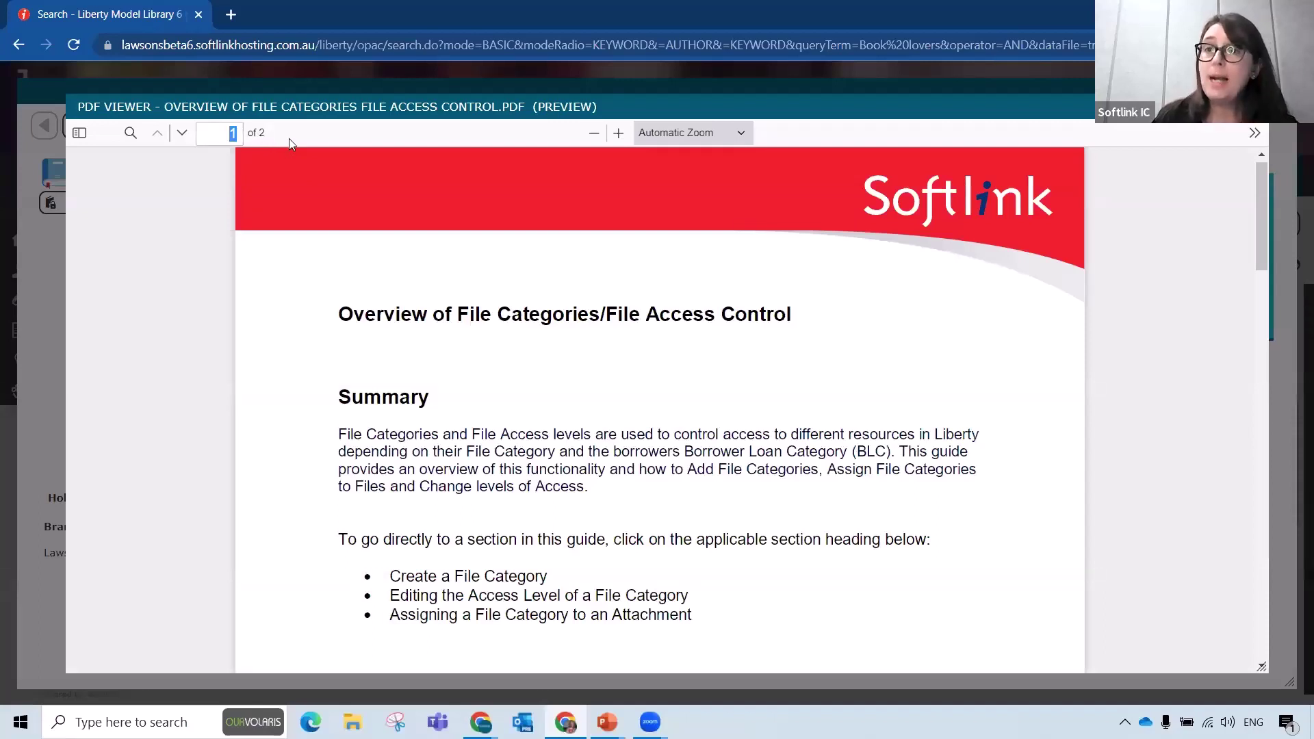
scroll(390, 315, "down", 7)
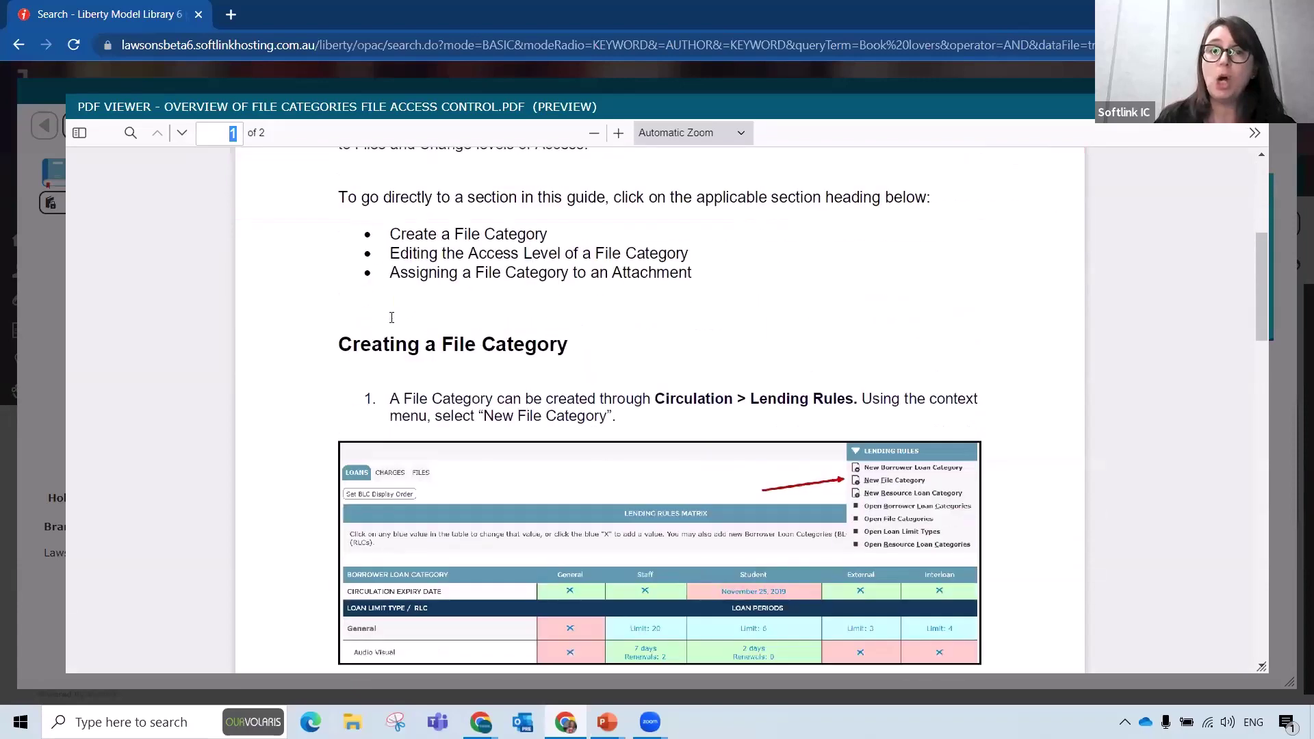
scroll(926, 162, "up", 7)
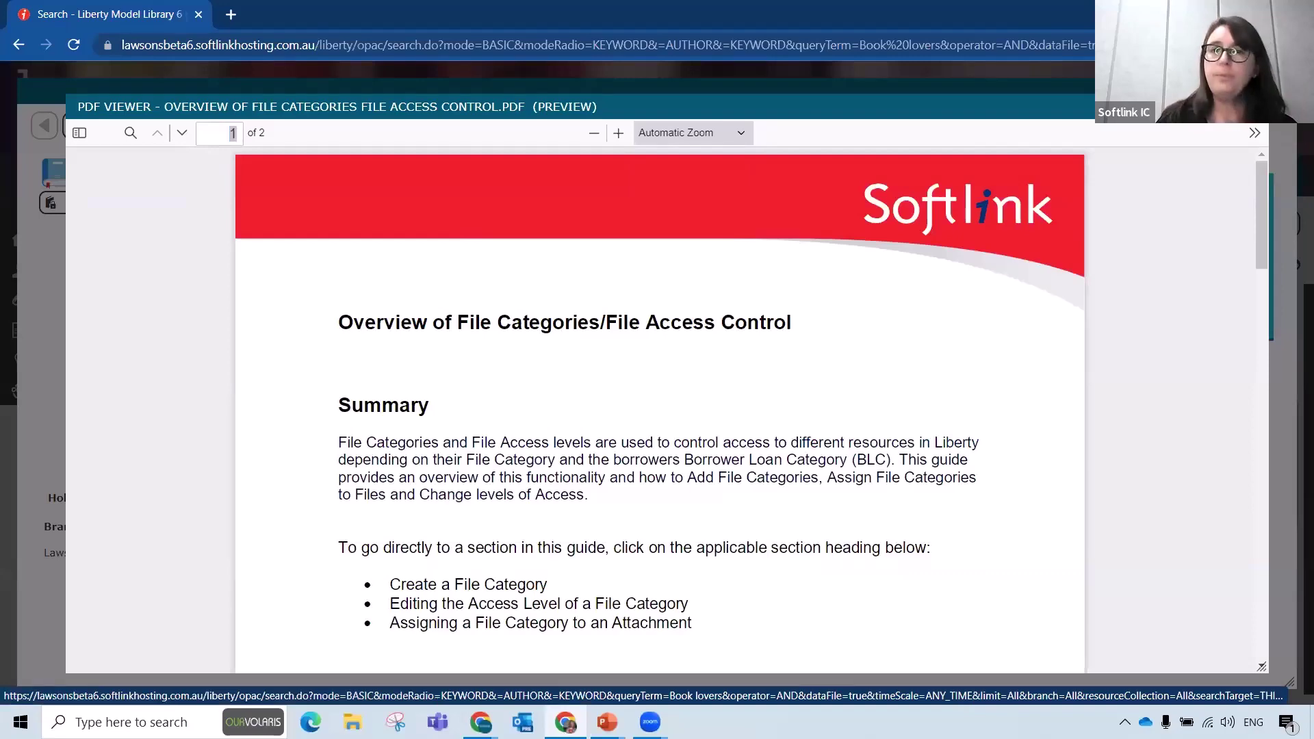
left_click(1284, 115)
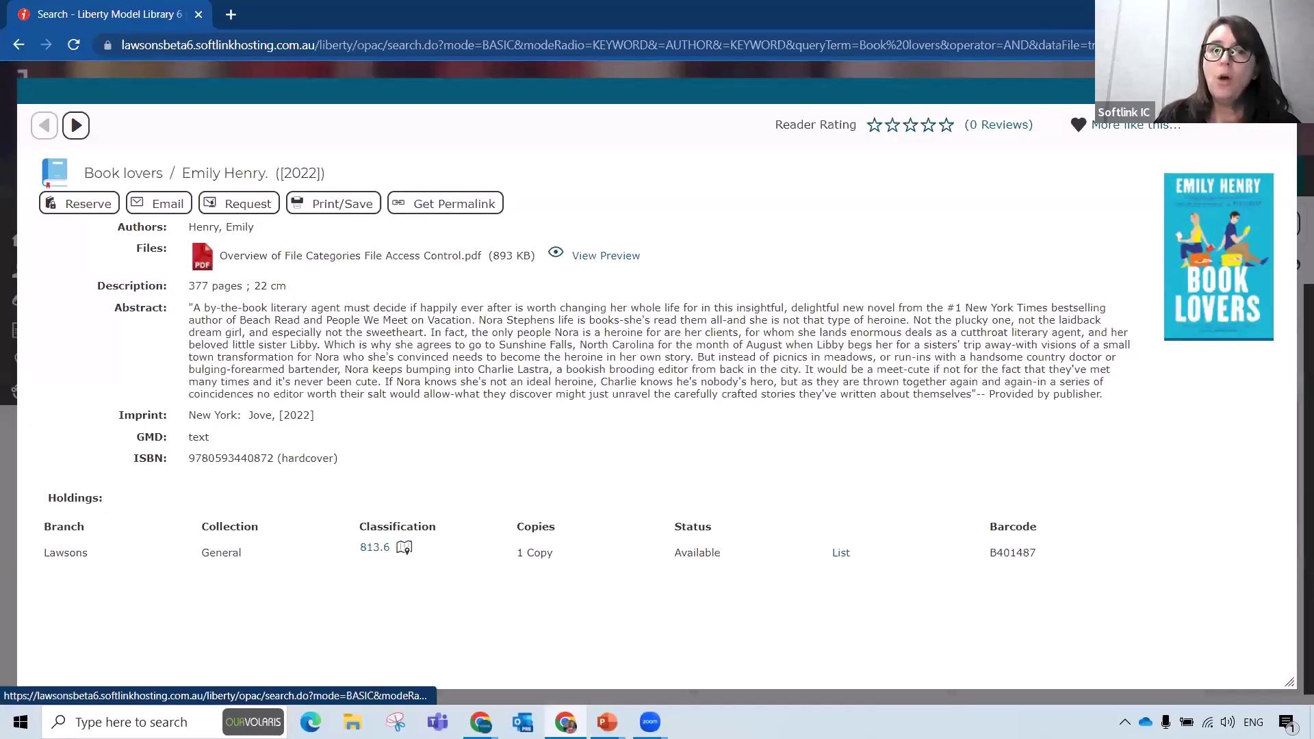
left_click(1282, 91)
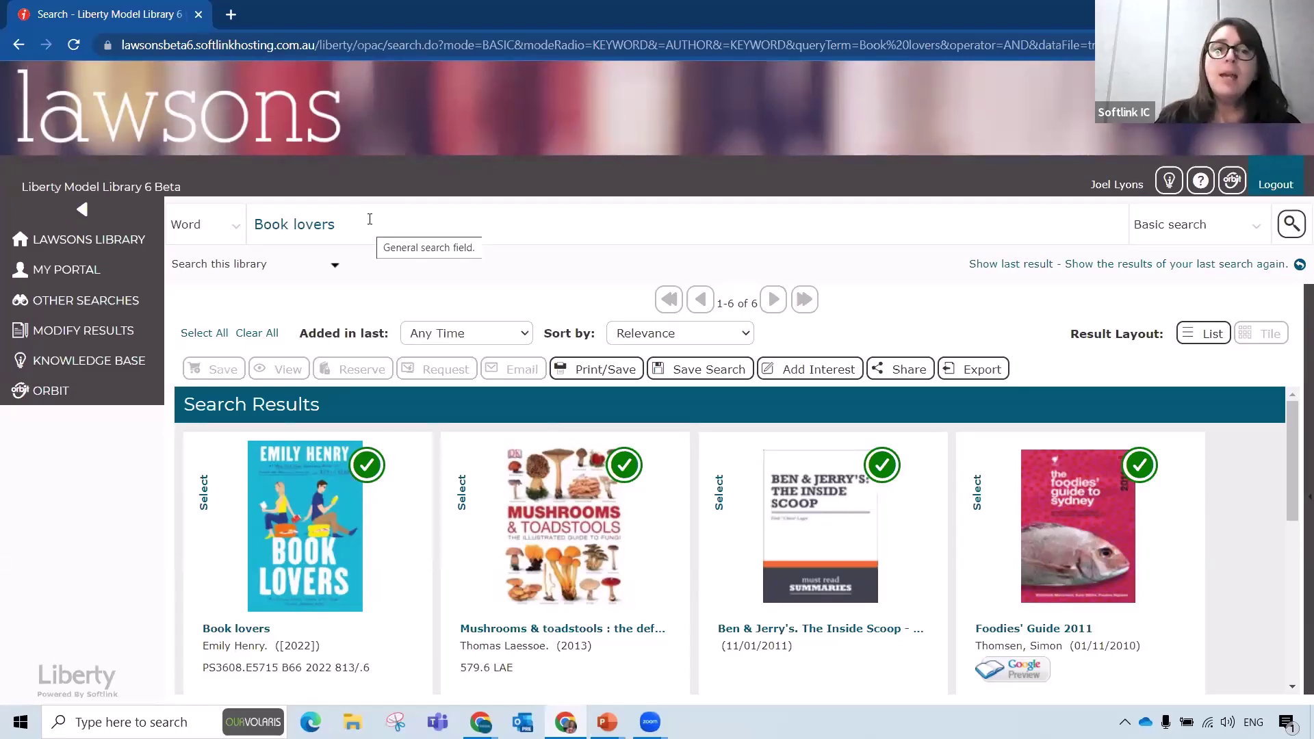
Step: Search the library for "qwerty", open The QWERTY Institute of Cosmetic Typographical Enhancements record and examine the access options on its attached files
triple_click(369, 219)
type("qwerty")
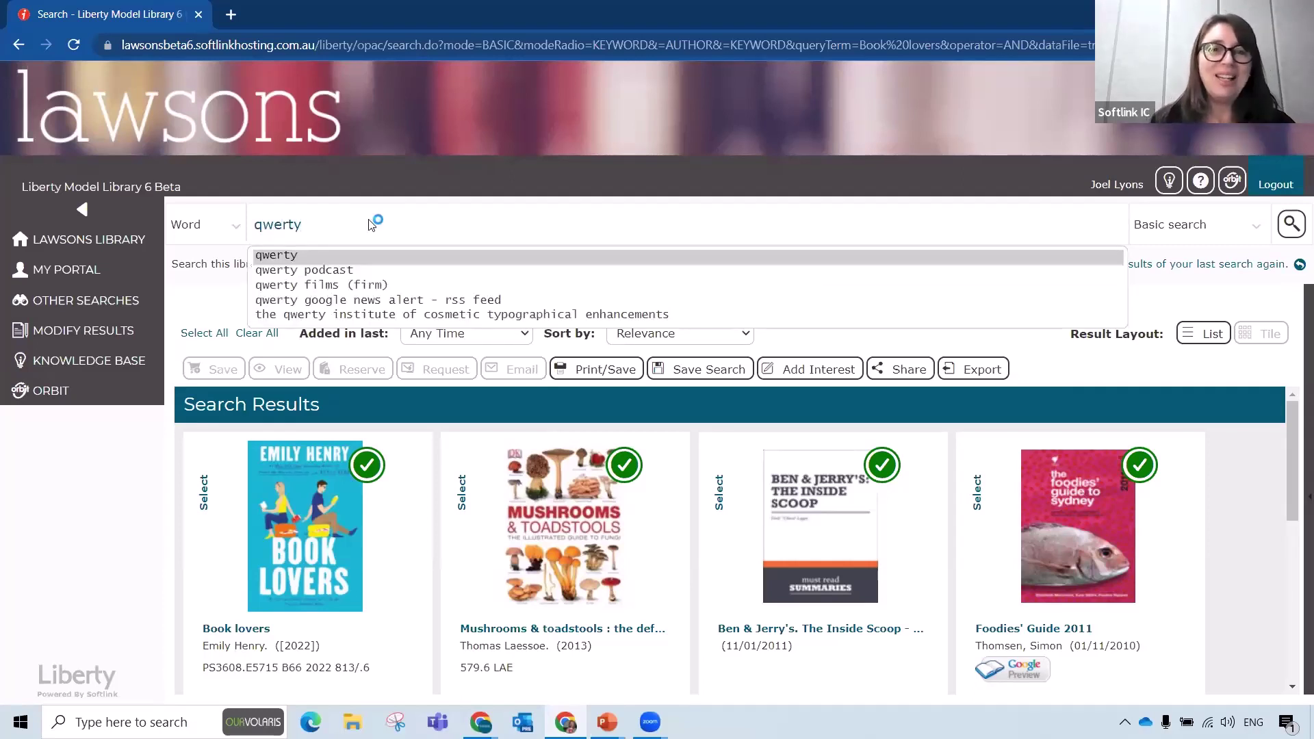
key("Return")
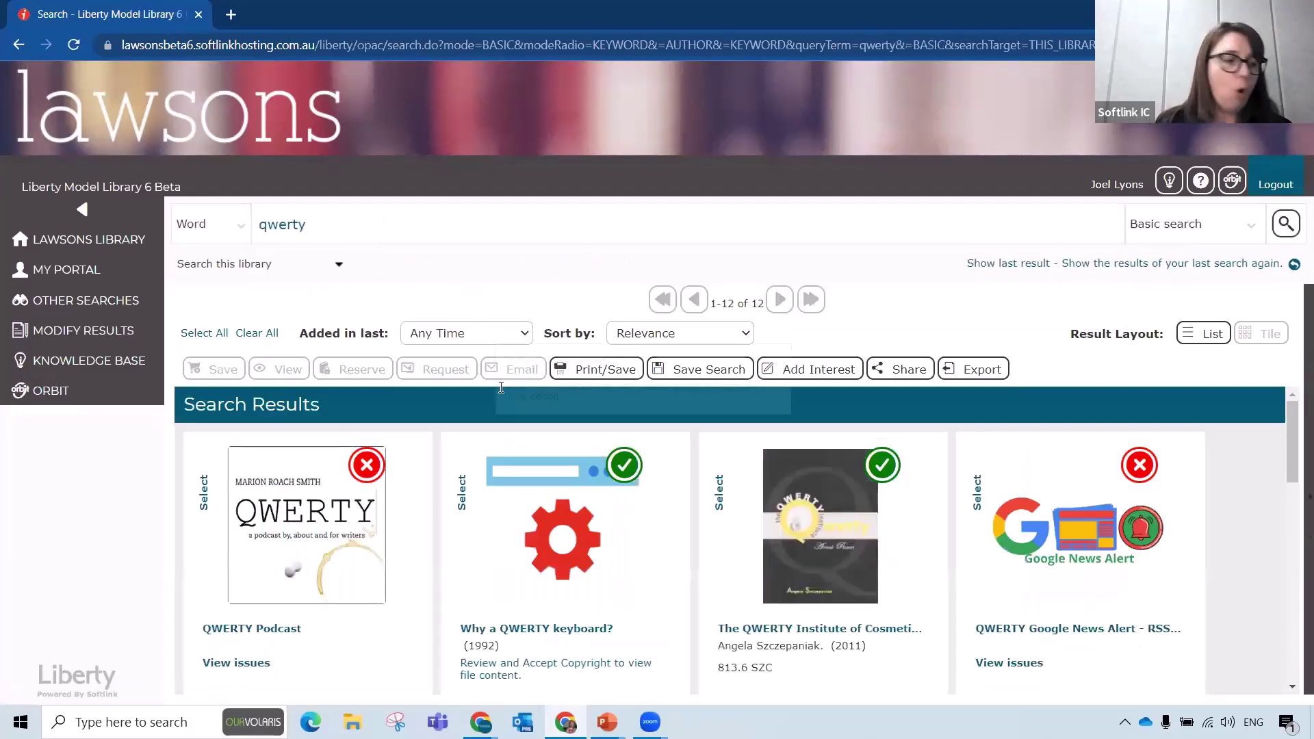
left_click(794, 521)
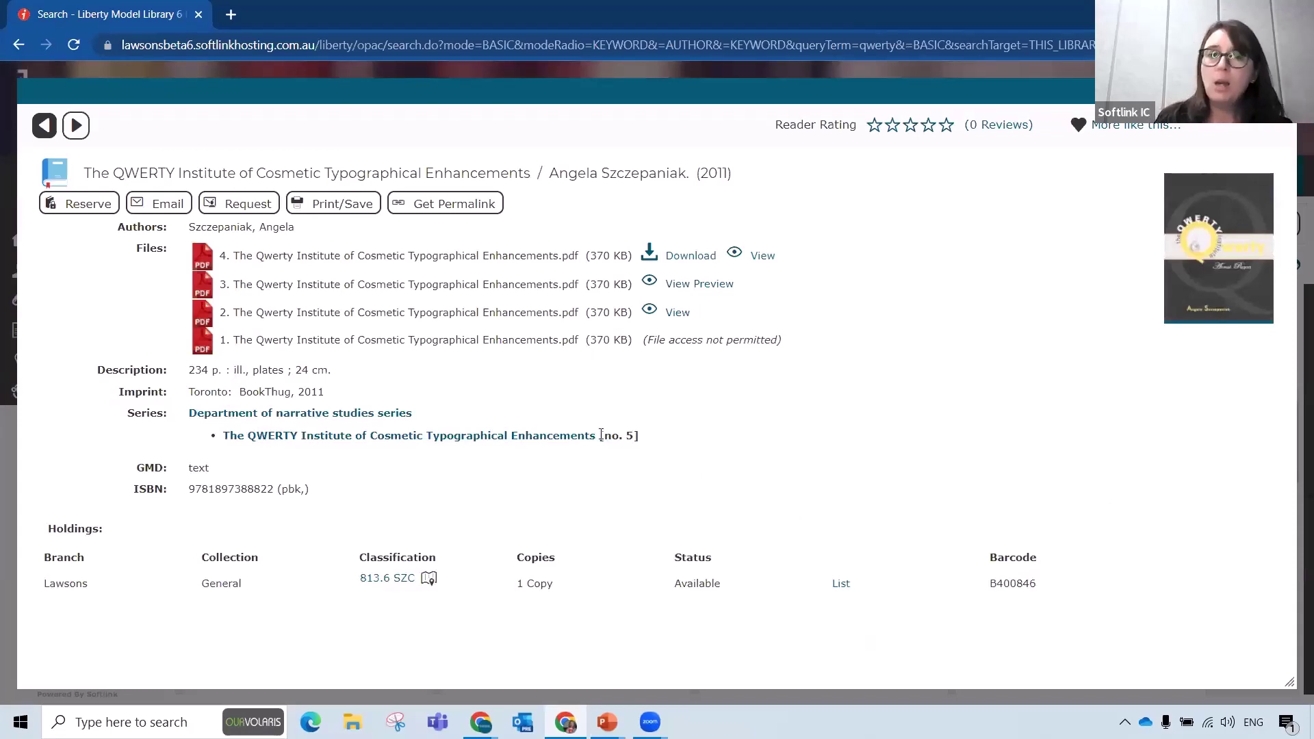
triple_click(778, 340)
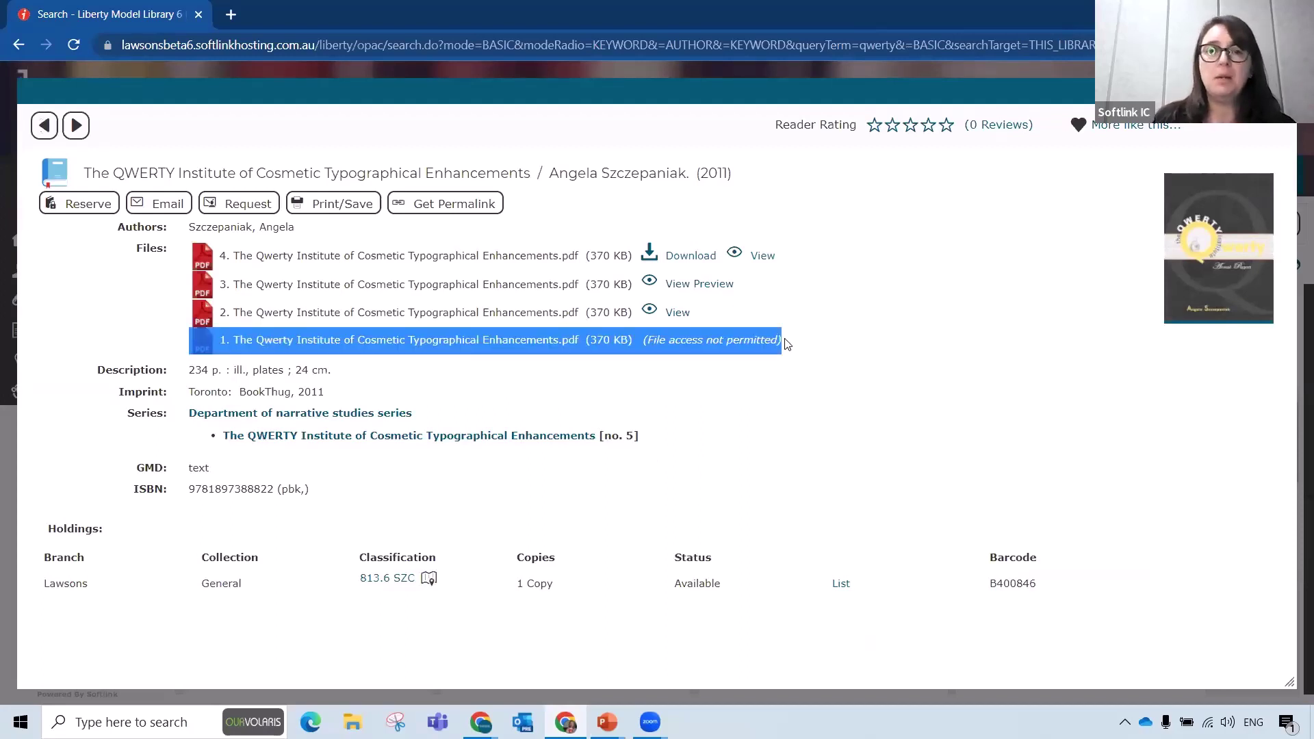
left_click(764, 318)
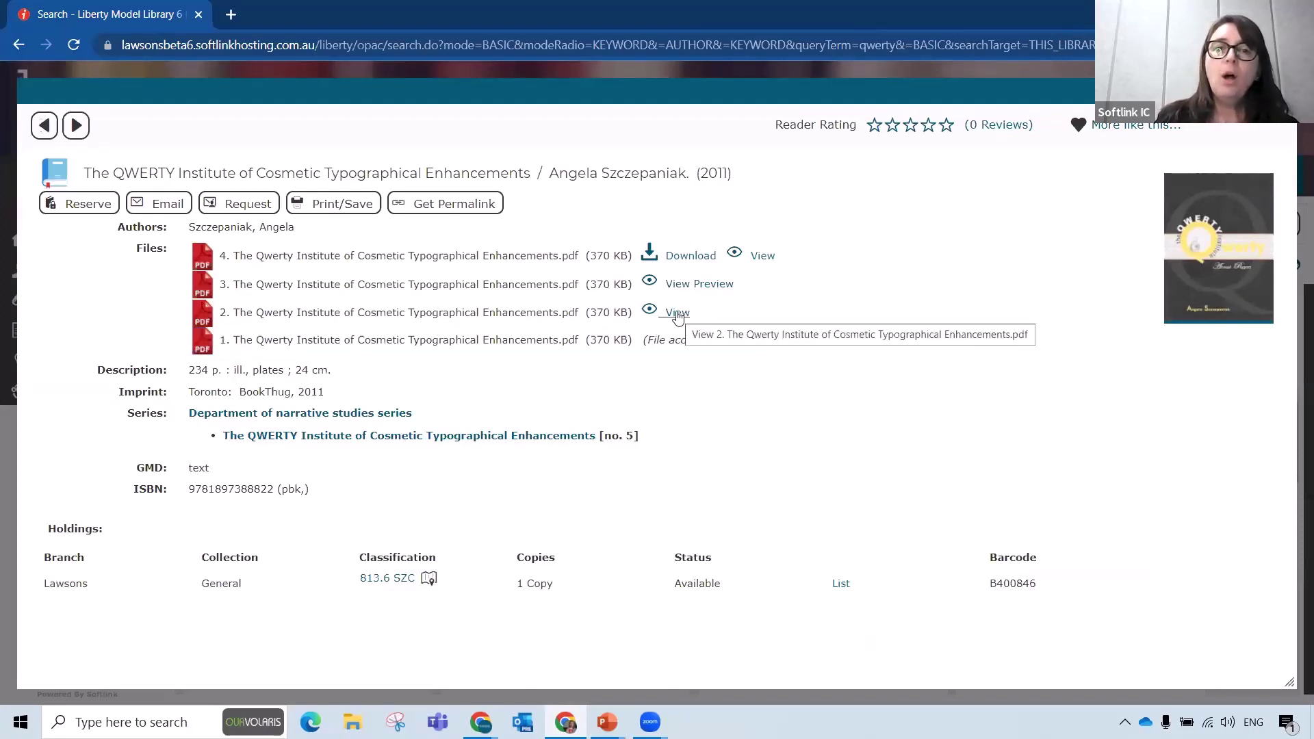
Step: View the record's second attached PDF in the viewer, look through its pages and close the viewer
left_click(678, 315)
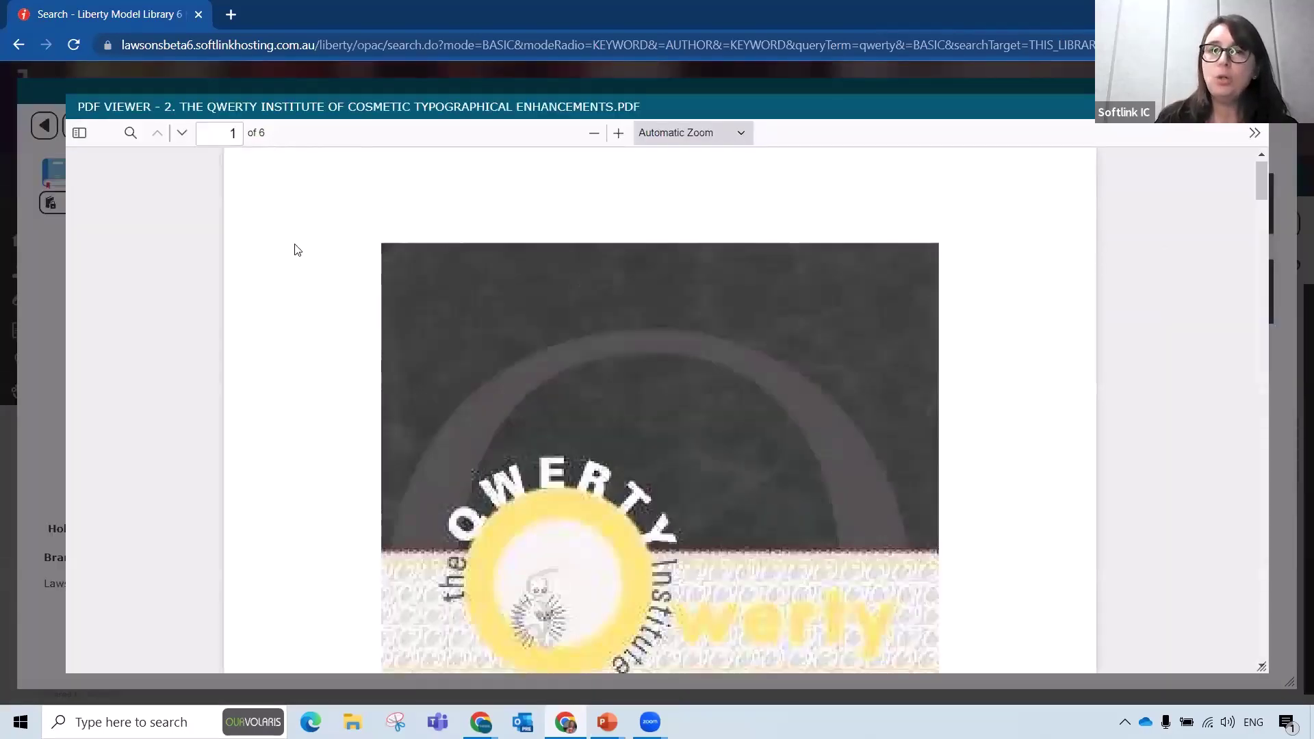
scroll(296, 251, "down", 3)
scroll(296, 250, "down", 10)
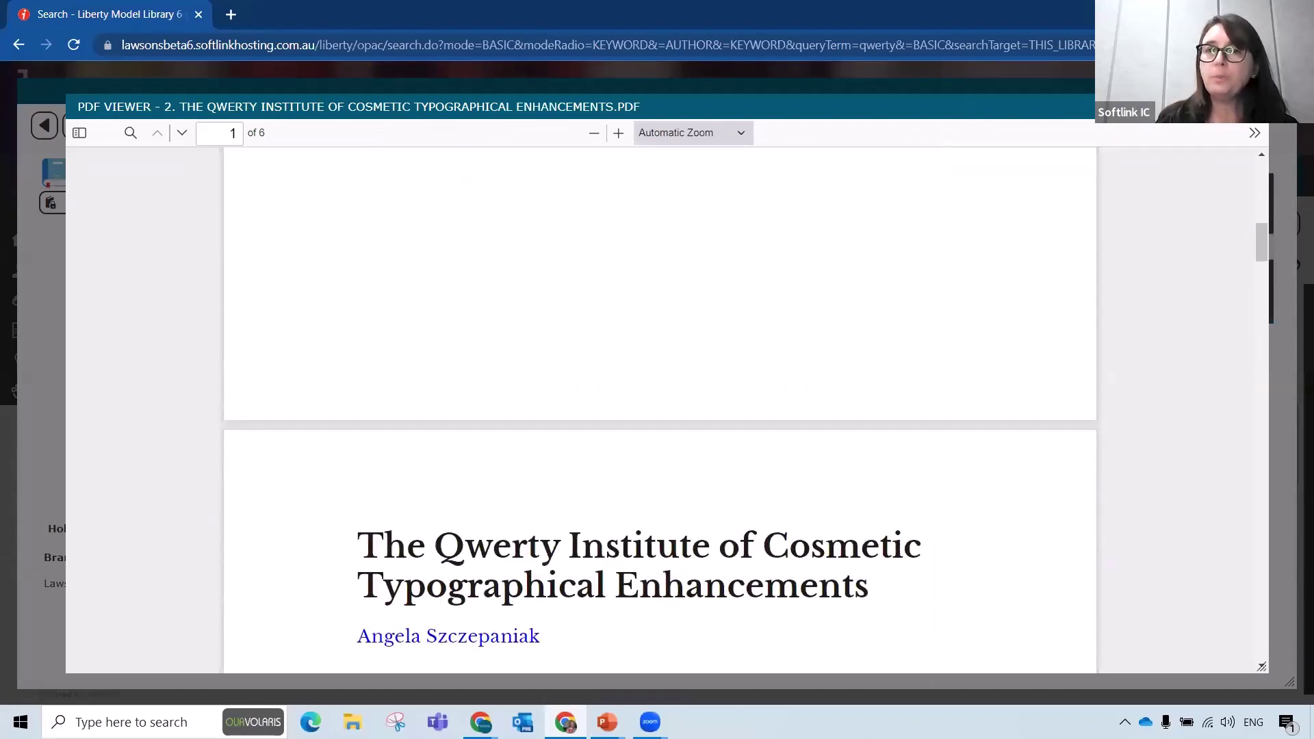
left_click(1254, 108)
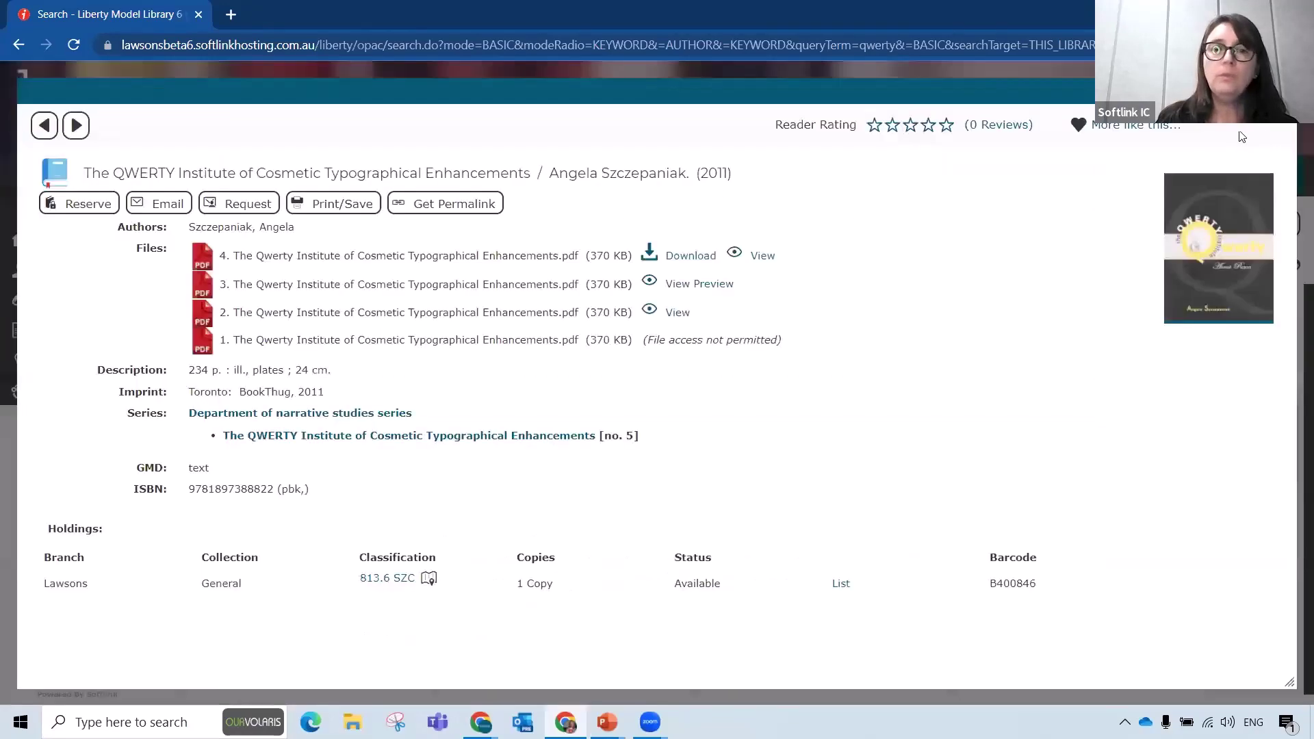
Step: View the third PDF's preview and the fourth PDF in the viewer, then close the record and return to the library home page
left_click(696, 288)
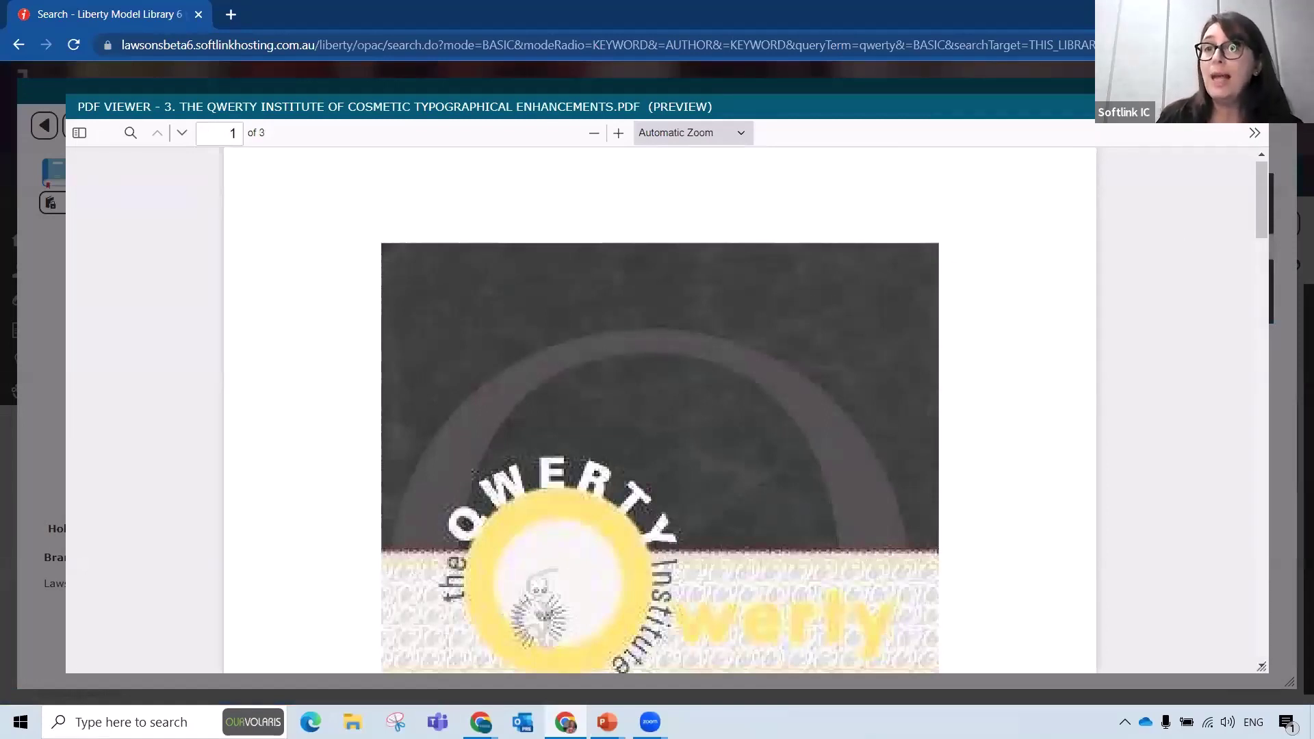
left_click(1286, 106)
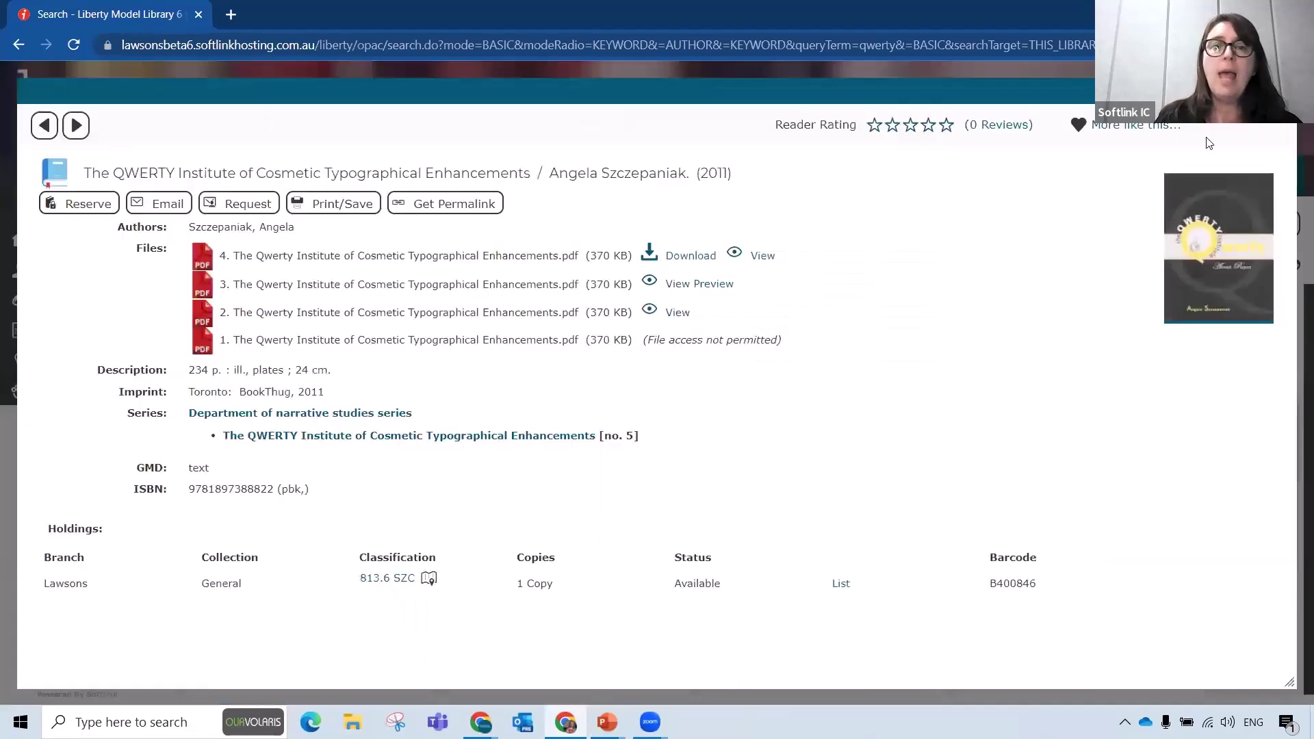
left_click(763, 256)
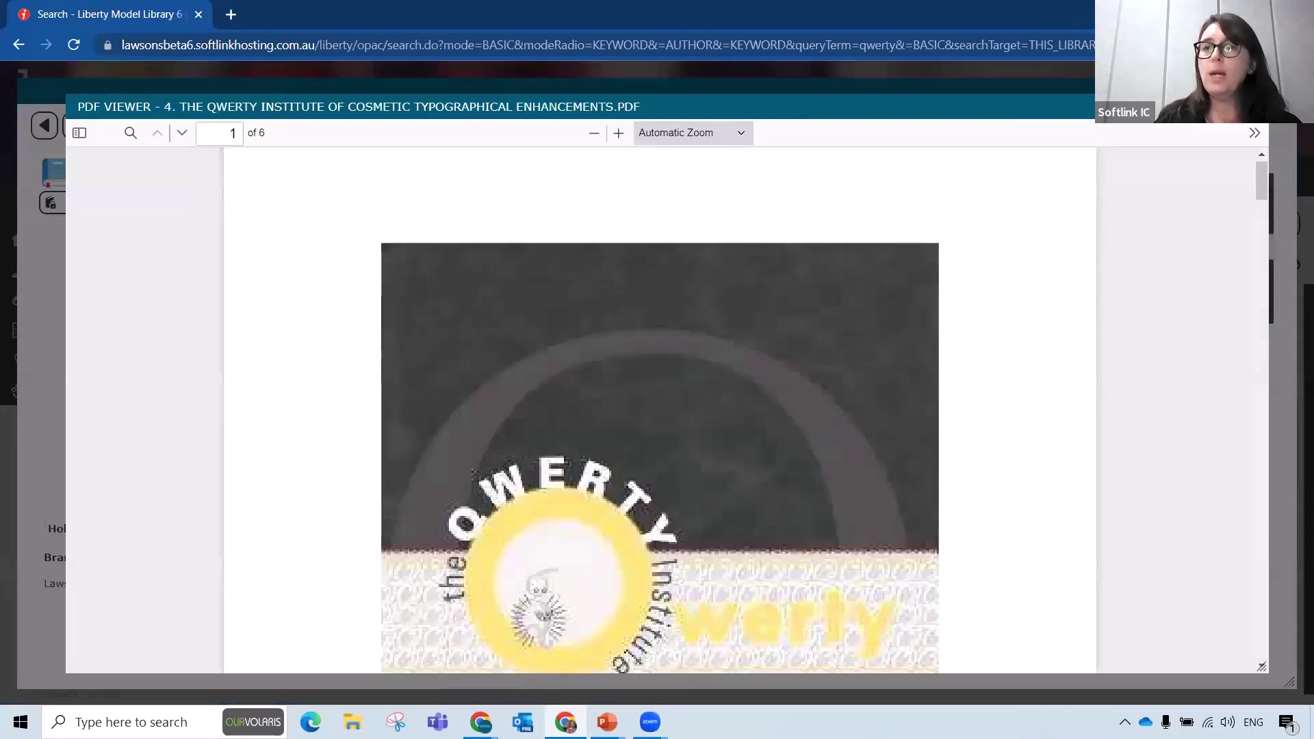
key("Escape")
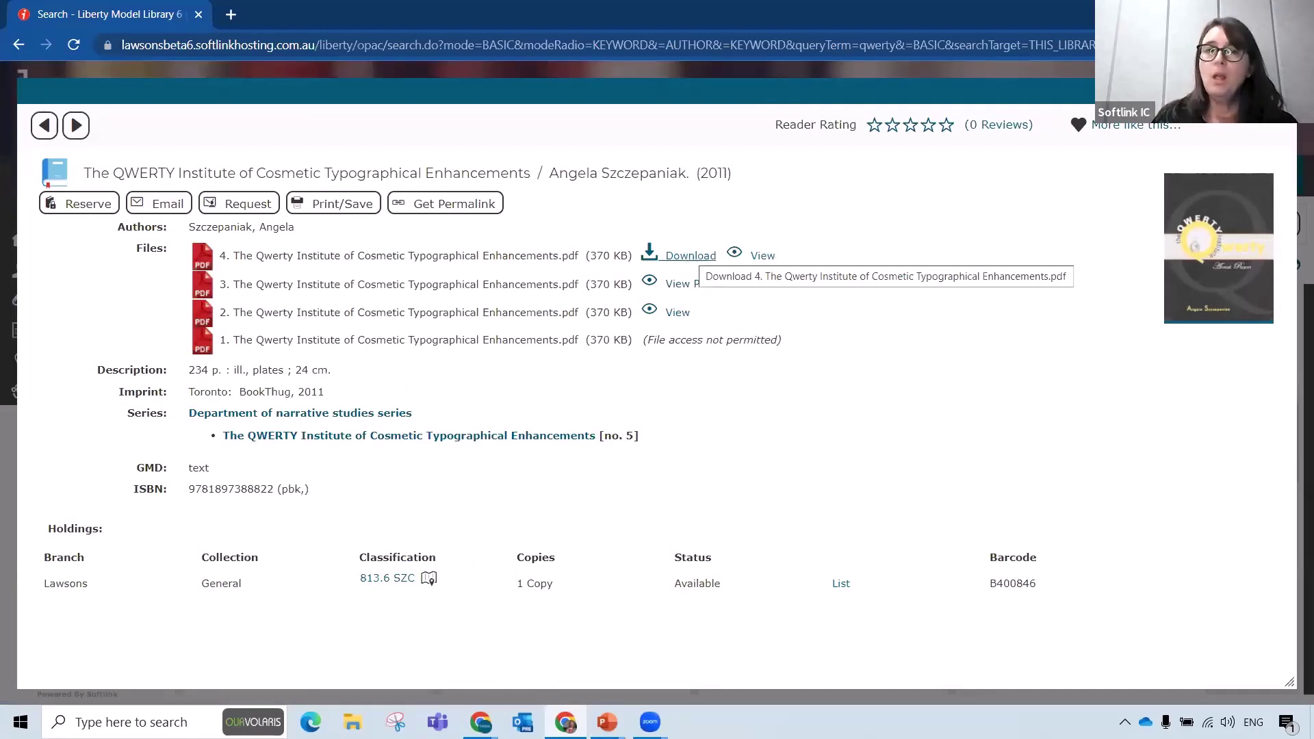
key("Escape")
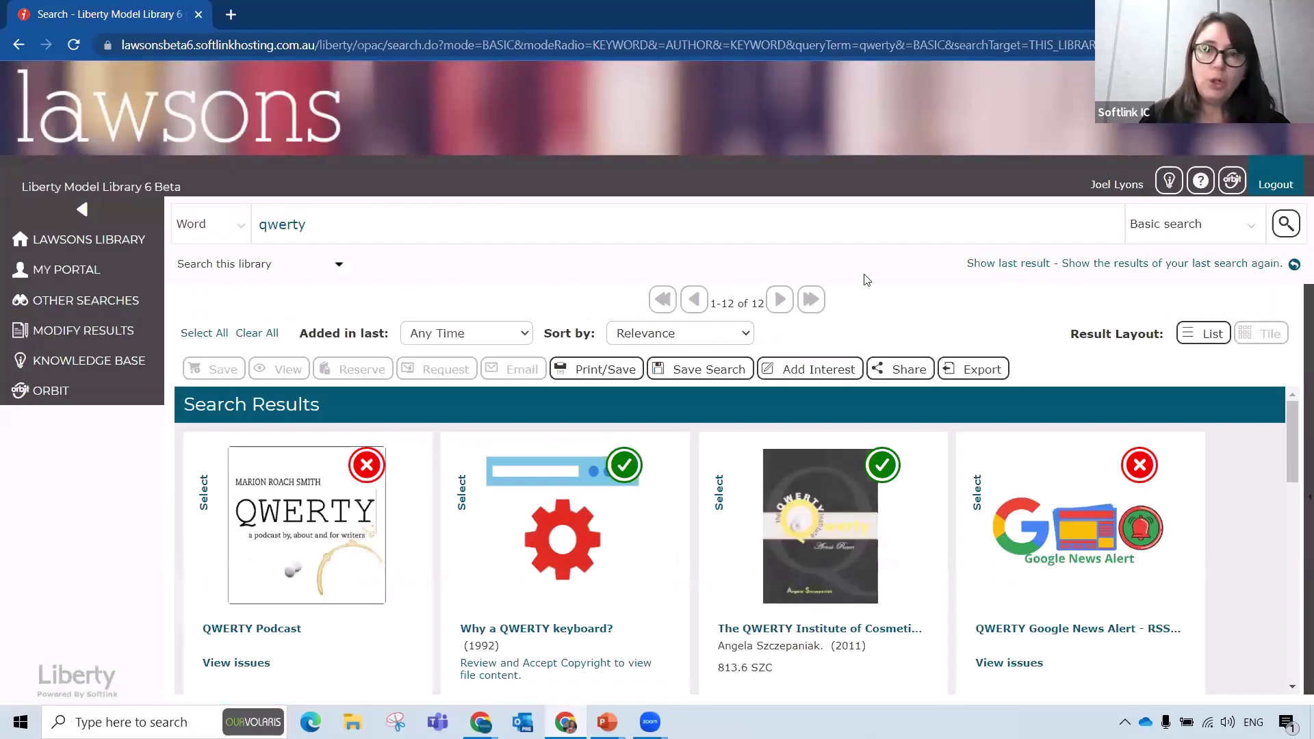
left_click(103, 243)
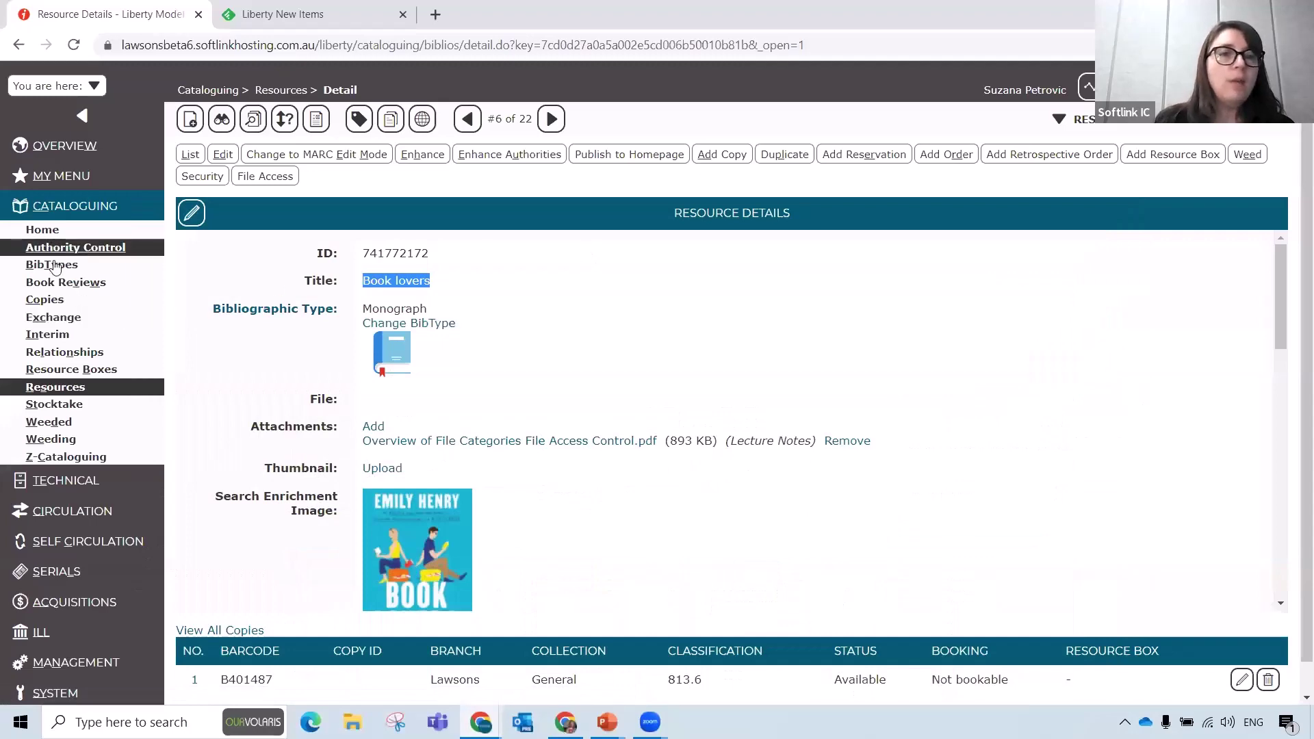
Step: In the staff user's window, browse all catalogued resources and list only the three research methods titles, numbers 10 to 12
left_click(71, 392)
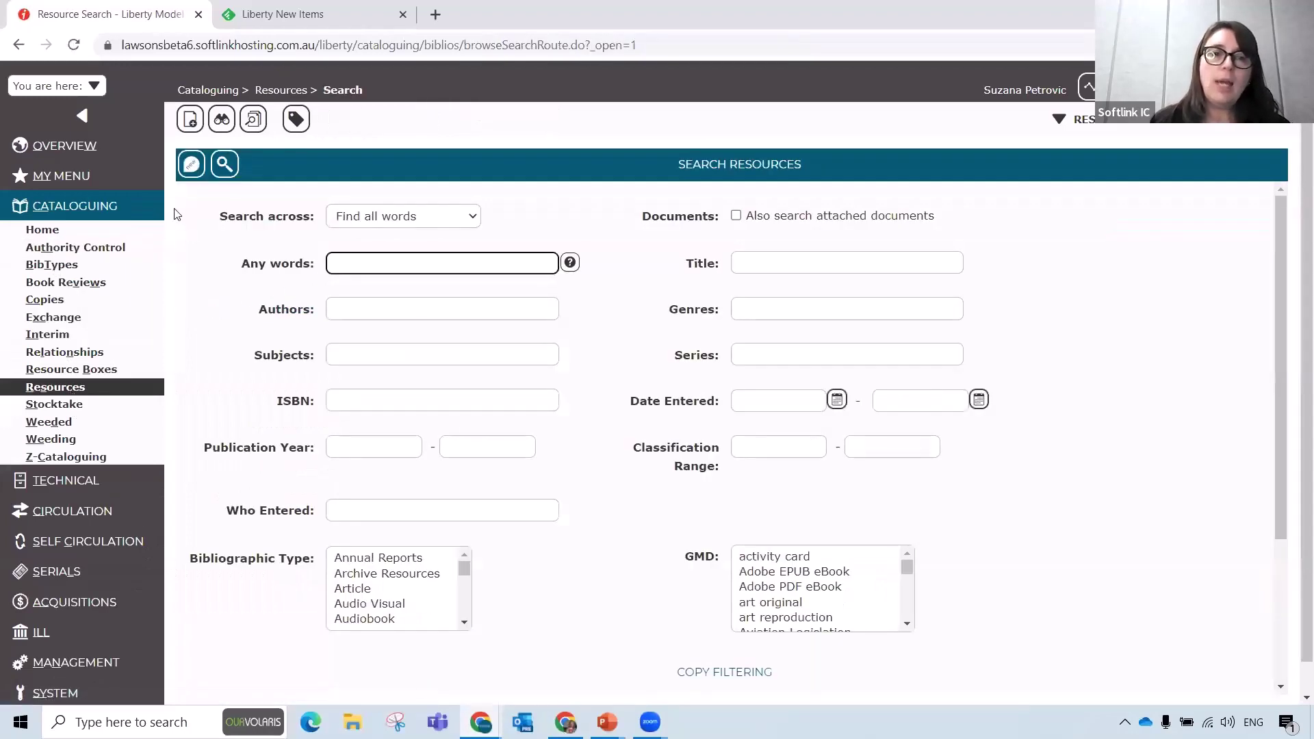
left_click(191, 169)
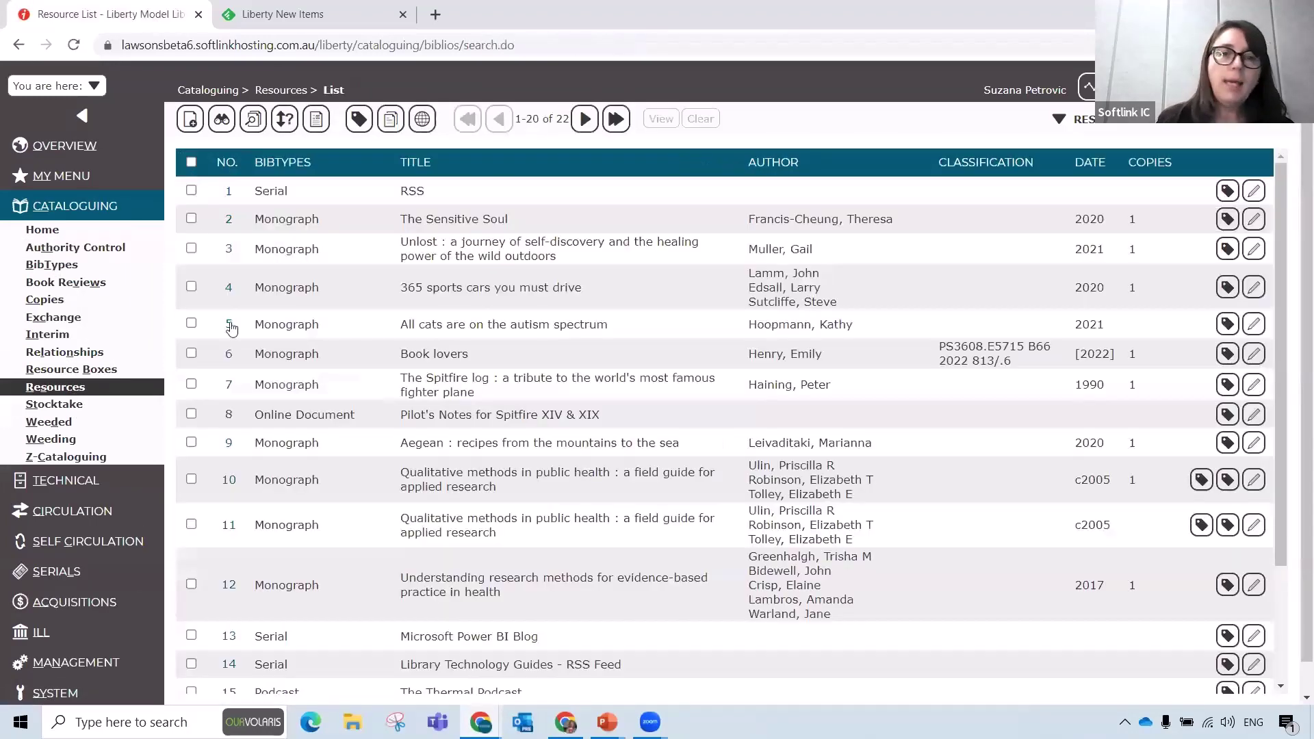
left_click(191, 479)
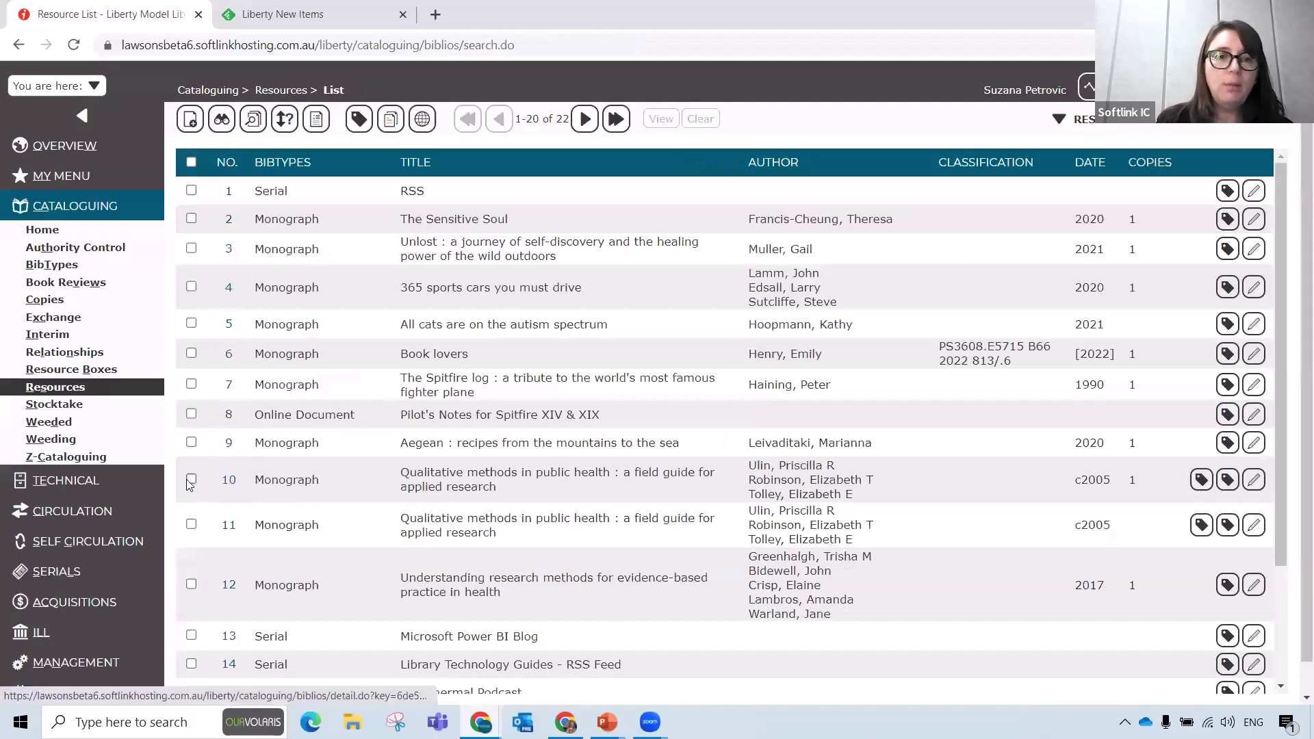
left_click(191, 524)
left_click(192, 584)
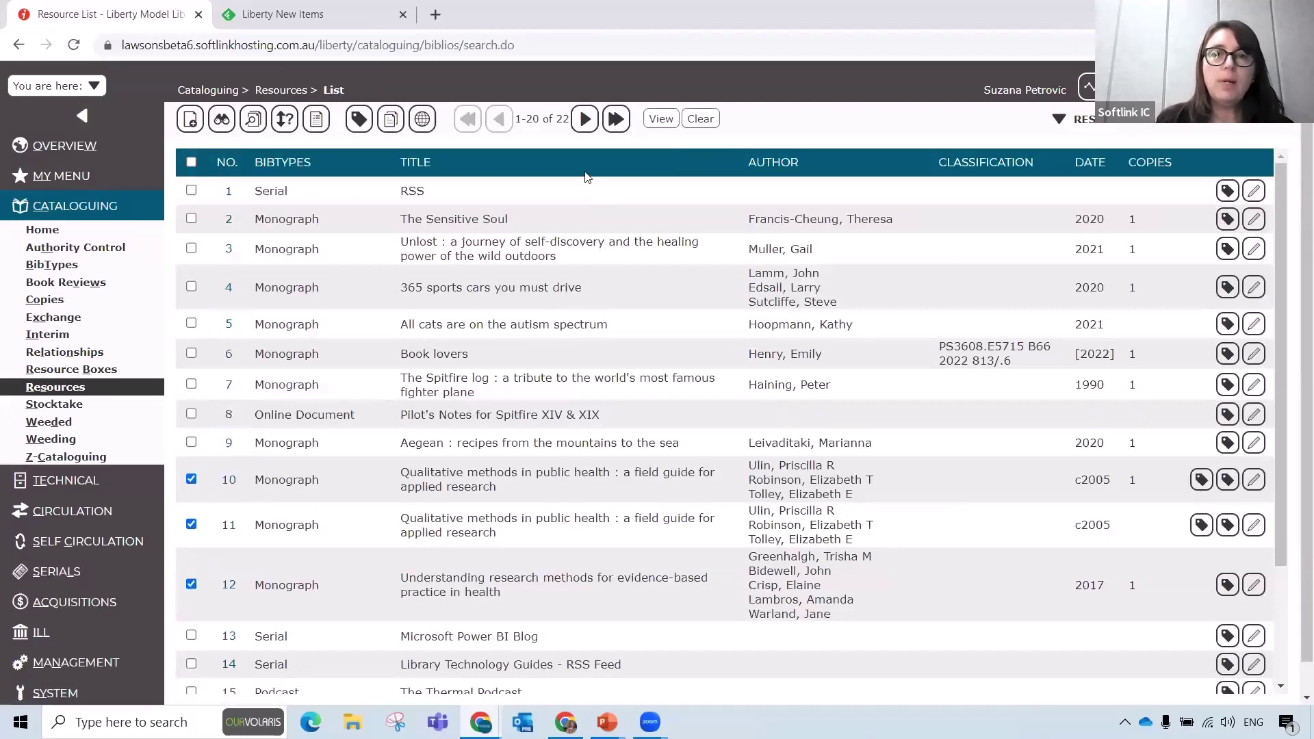
left_click(663, 120)
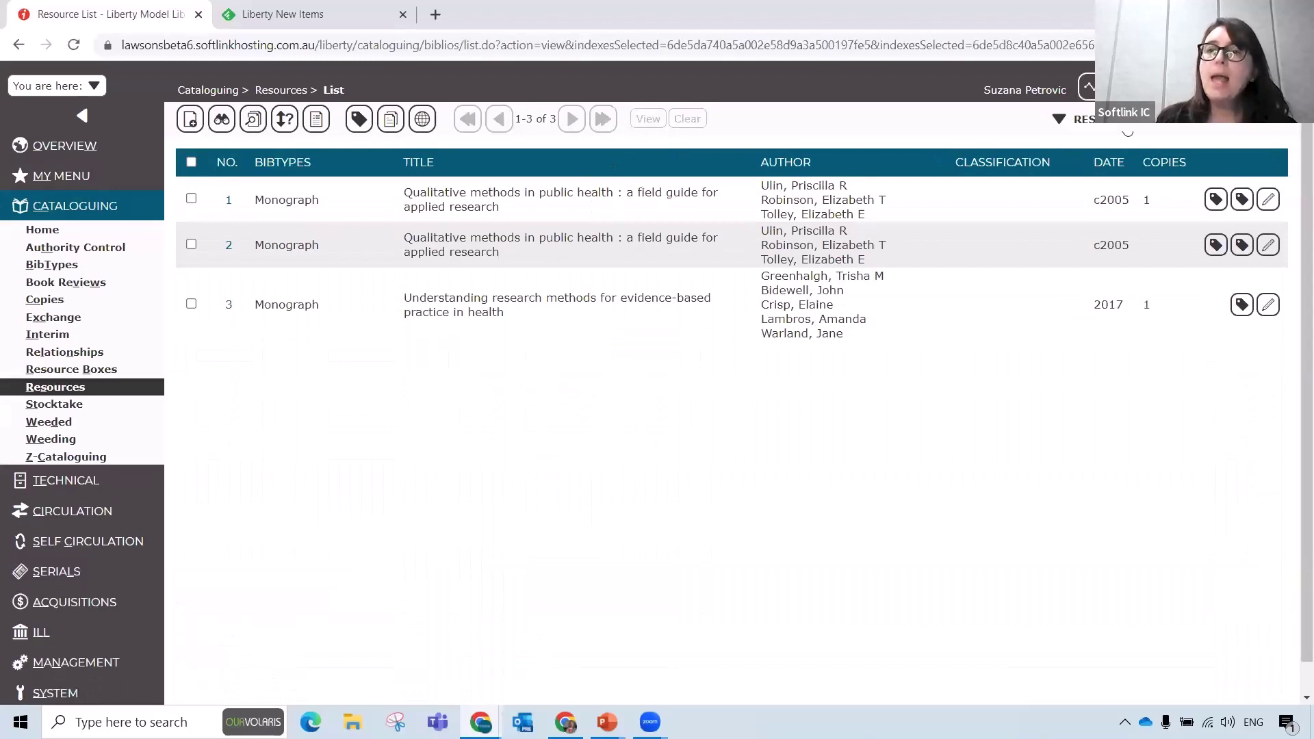
Step: Examine Change File Categories for the listed resources with attachments, files and contents pages enabled, review the attachment categories, and close without submitting
left_click(1120, 130)
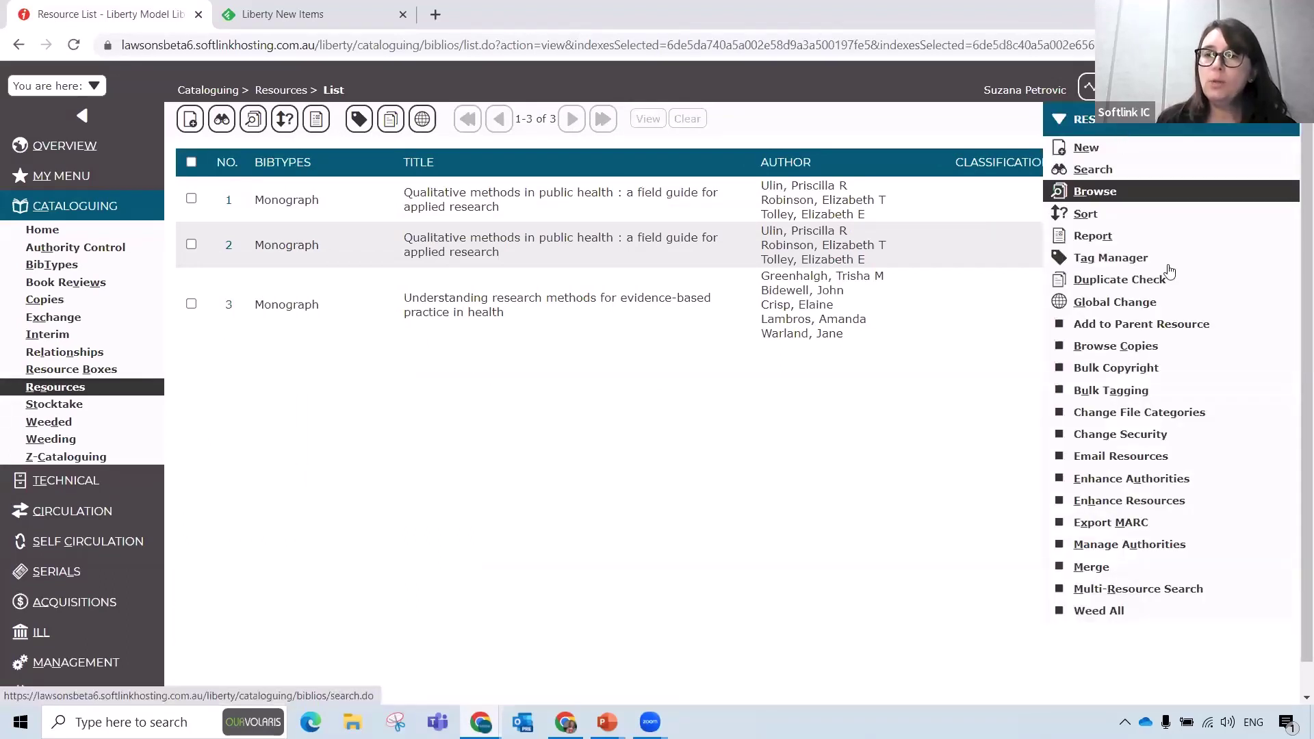
left_click(1186, 418)
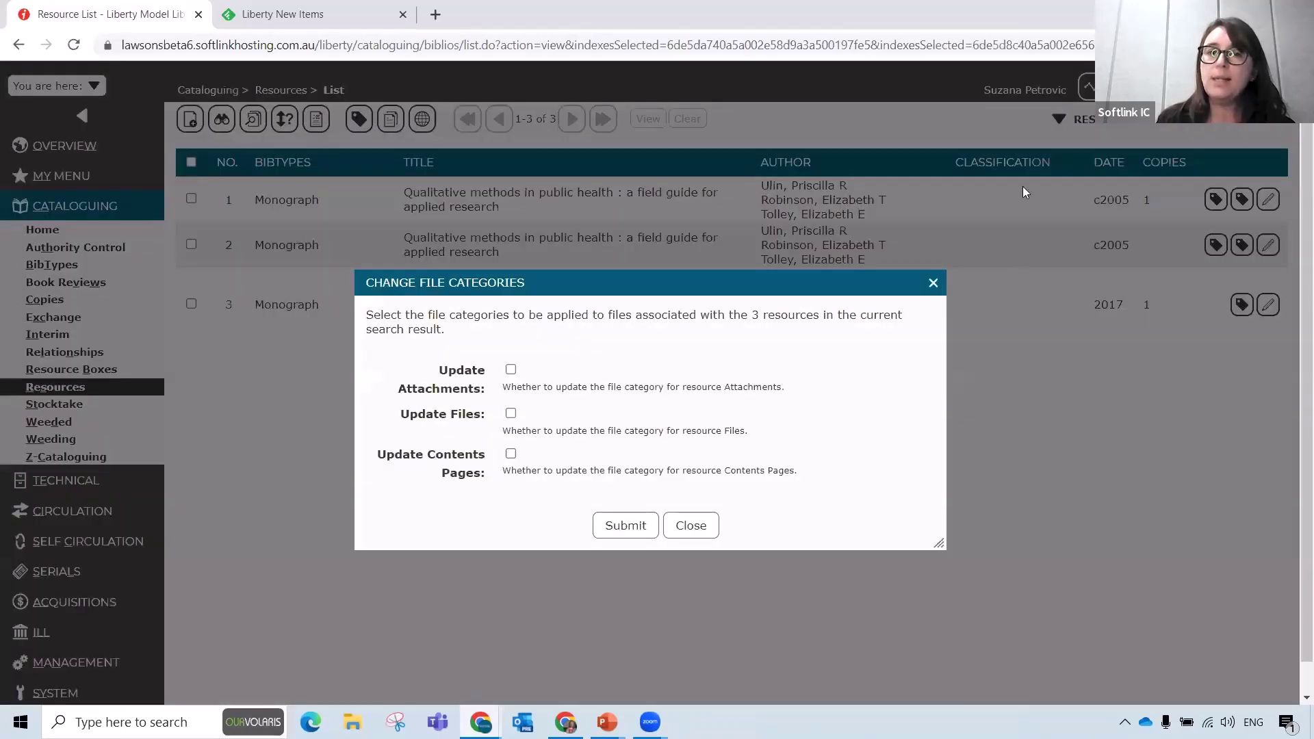
left_click(510, 370)
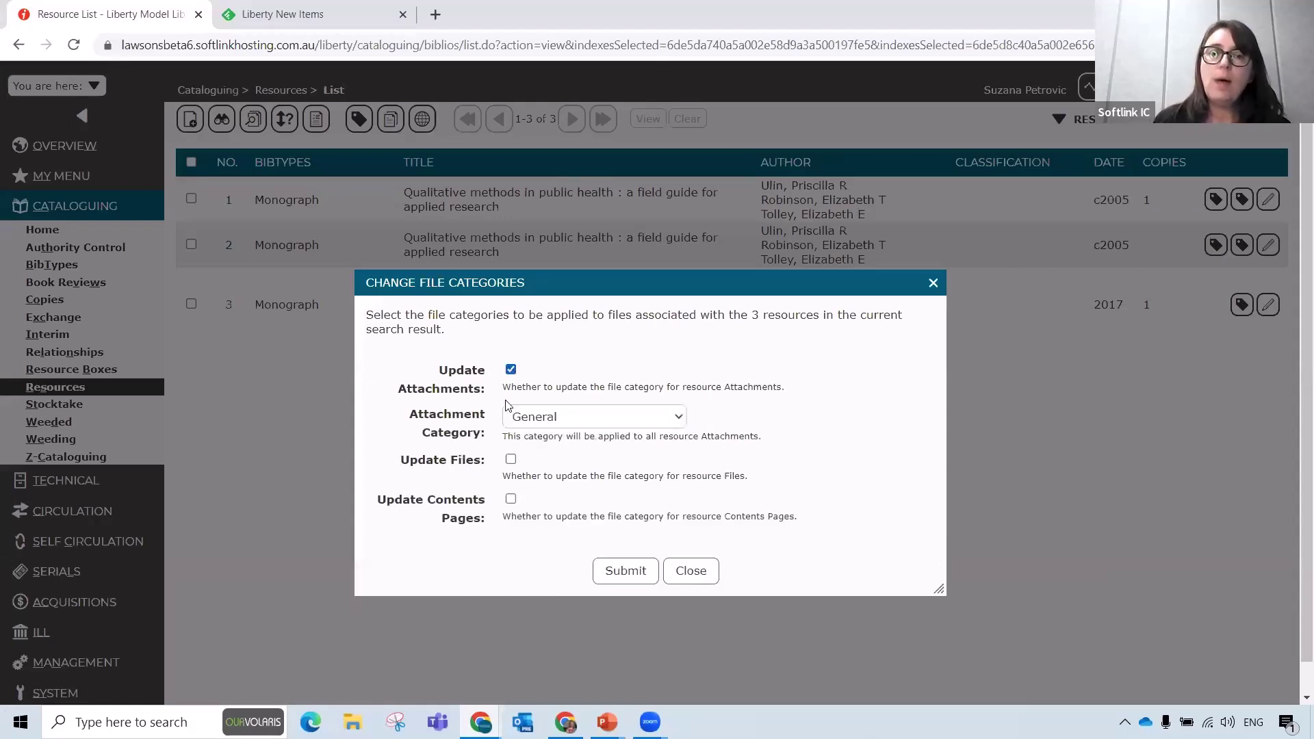
left_click(511, 458)
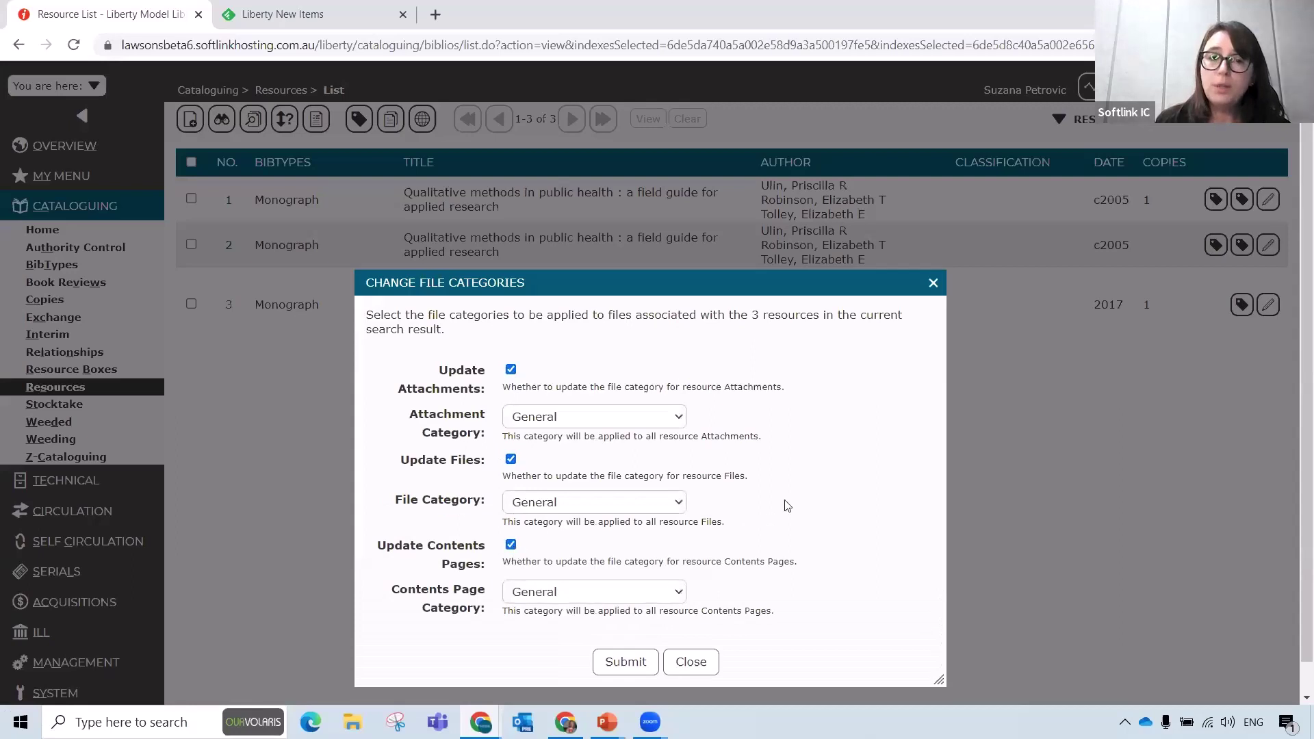
left_click(655, 423)
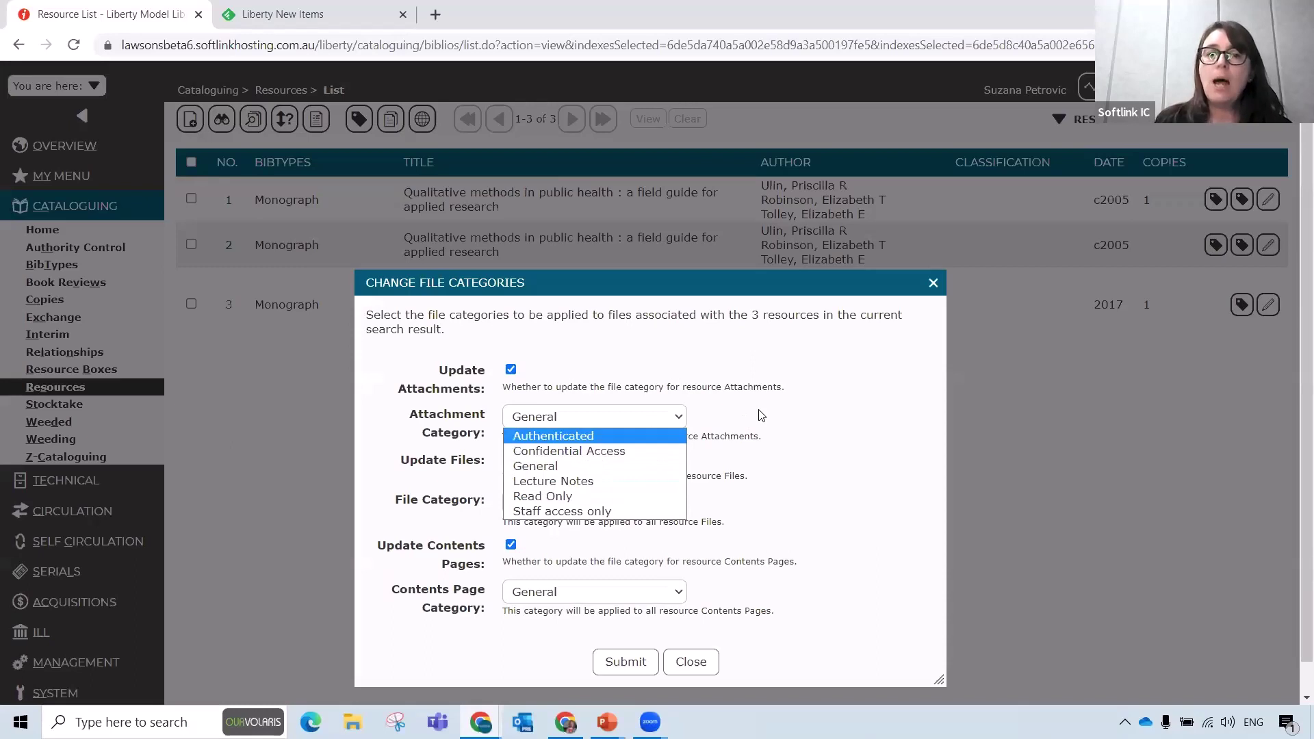
left_click(807, 401)
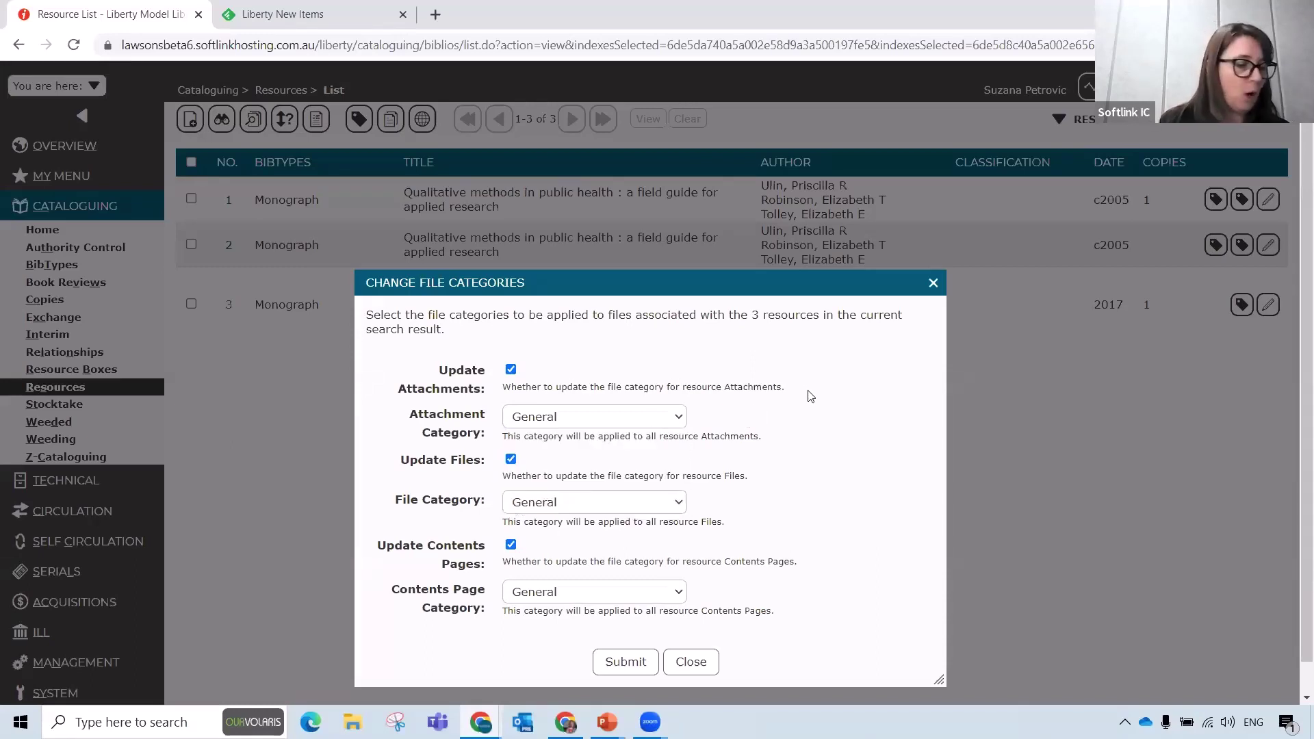
left_click(692, 662)
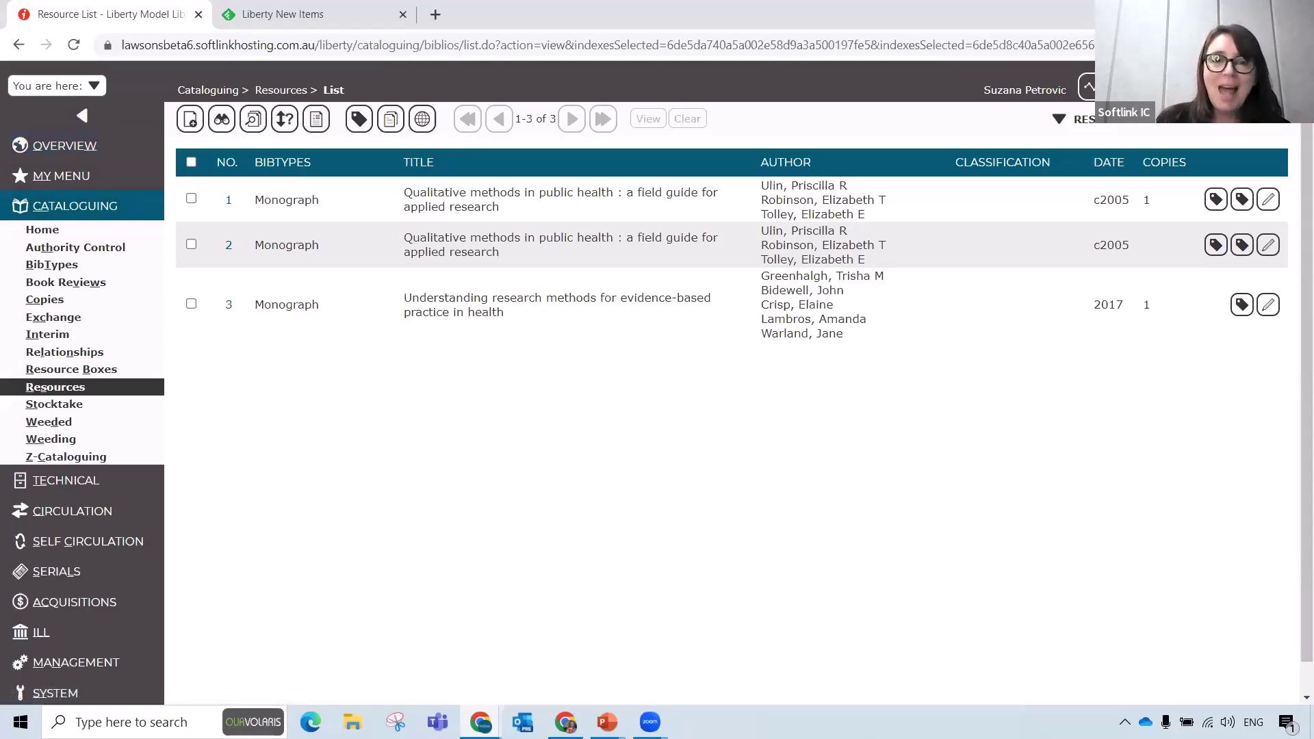
Step: Switch to the borrower's library home page window and log the borrower out
key("alt+Tab")
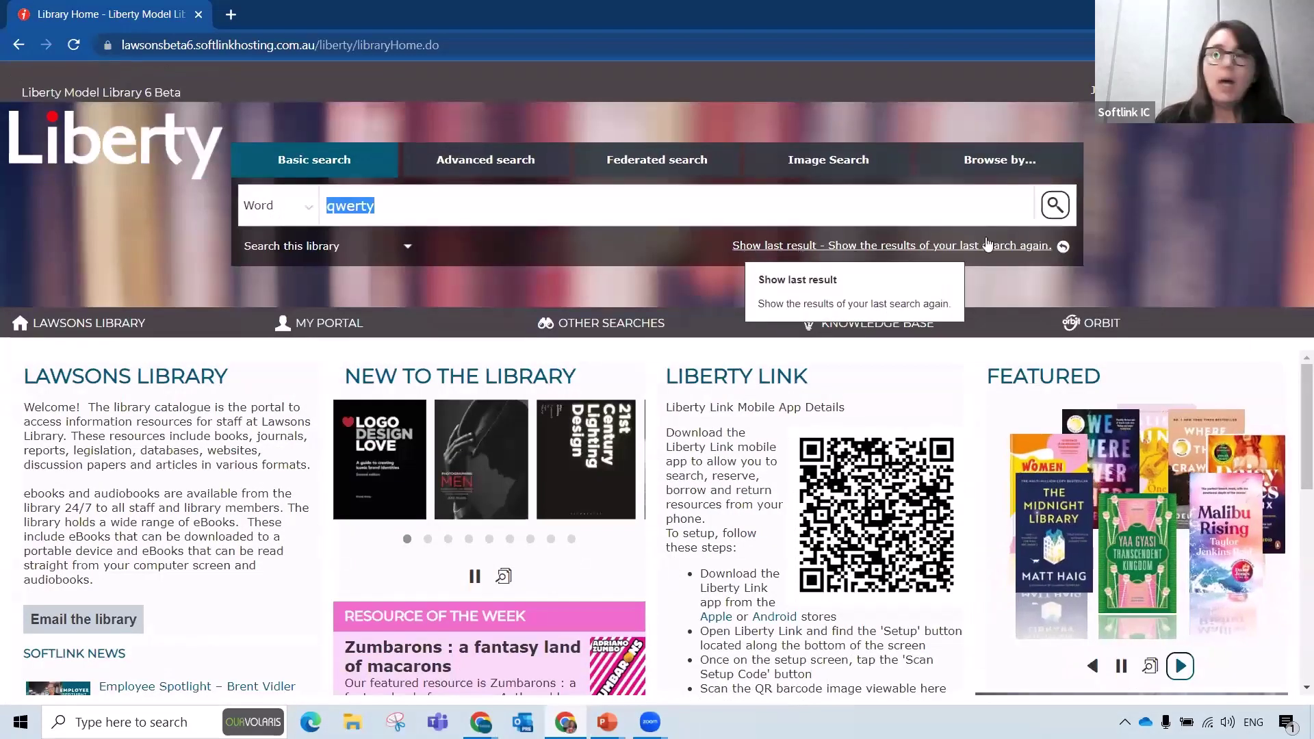
left_click(1163, 92)
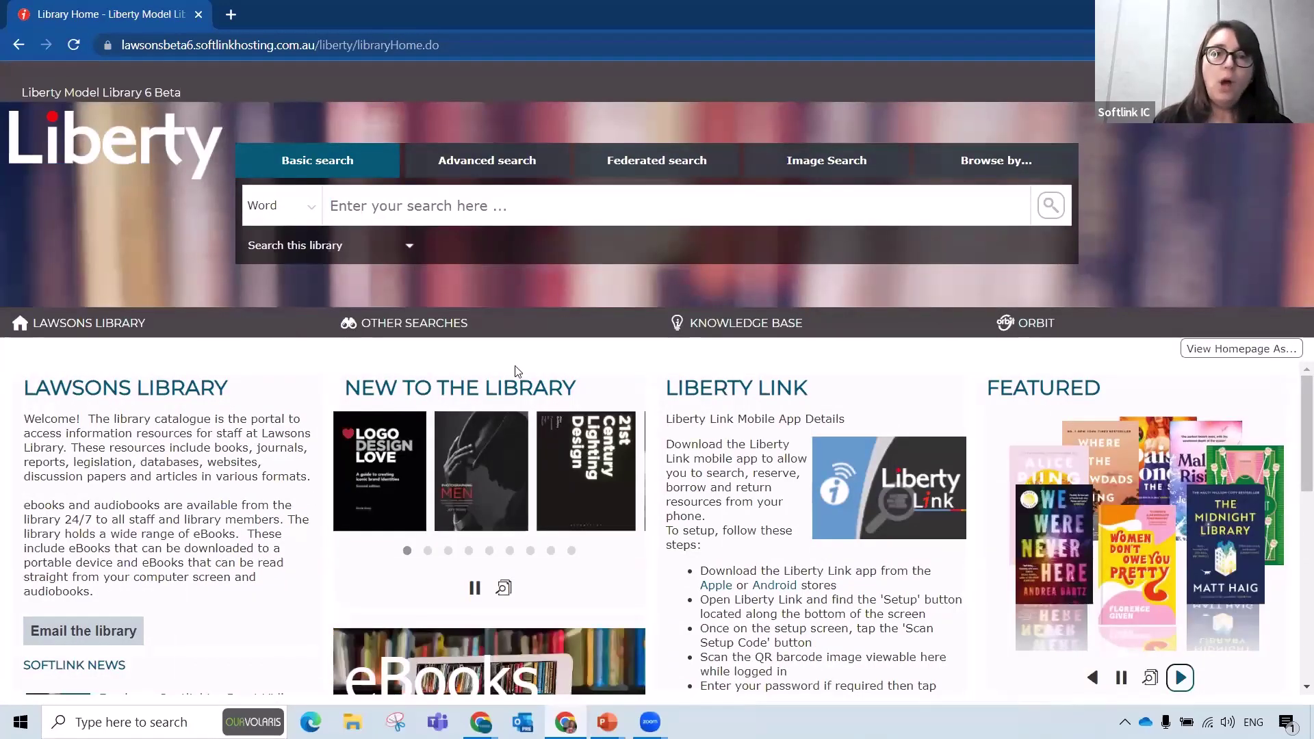
left_click(427, 551)
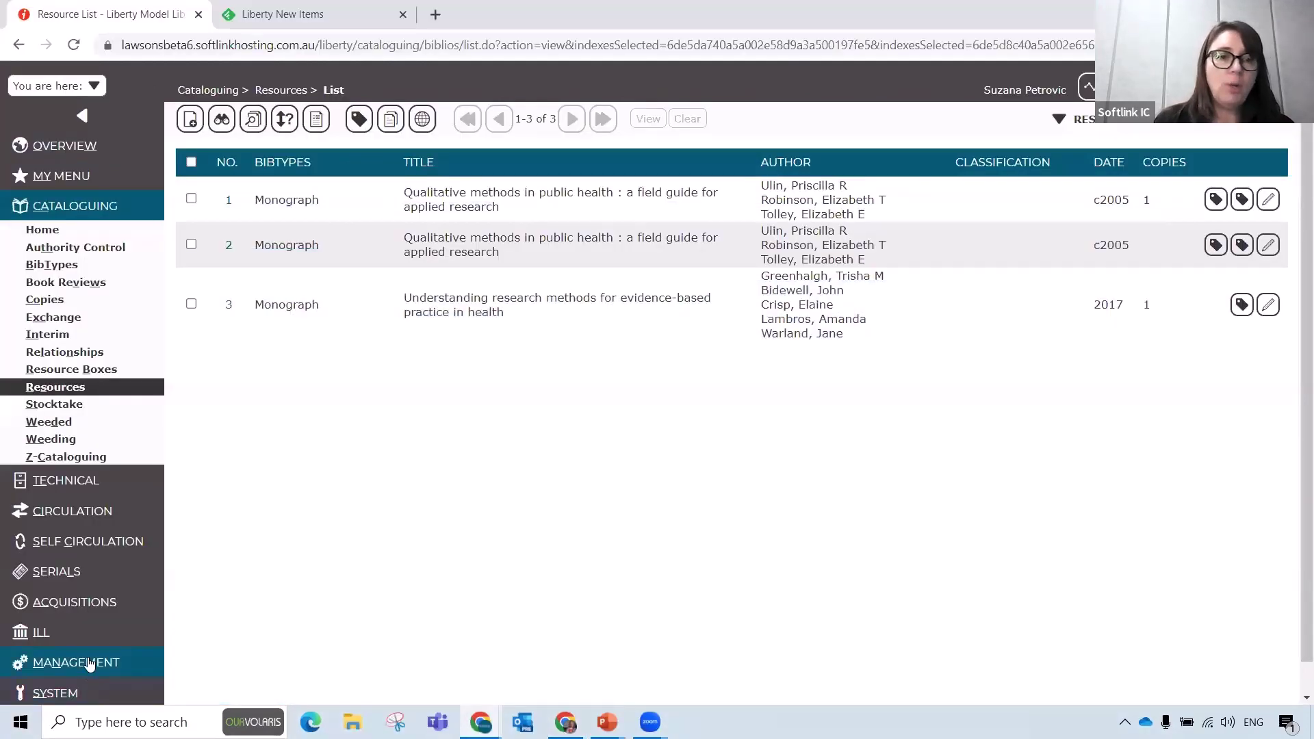
Step: In the staff window's management parameters, search for parameter 4511 and locate Force Login for Search Interface
left_click(88, 661)
scroll(84, 647, "down", 2)
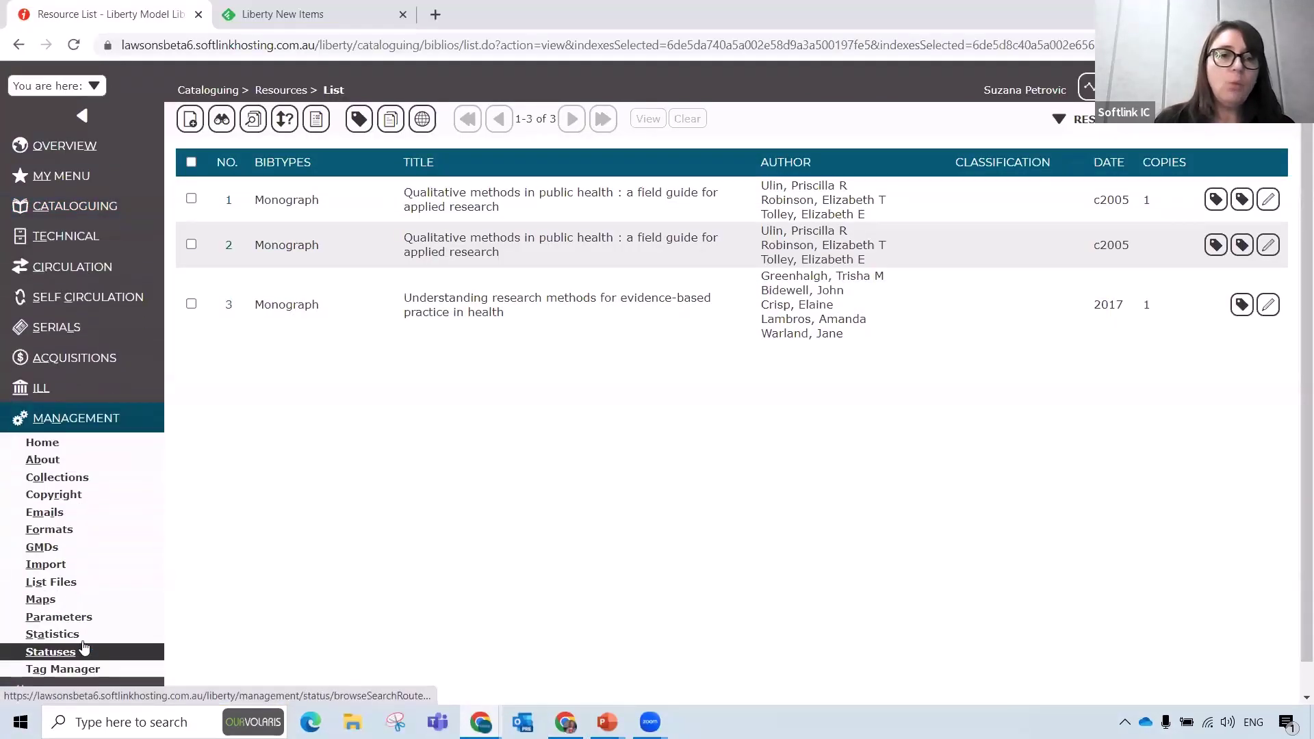
left_click(58, 617)
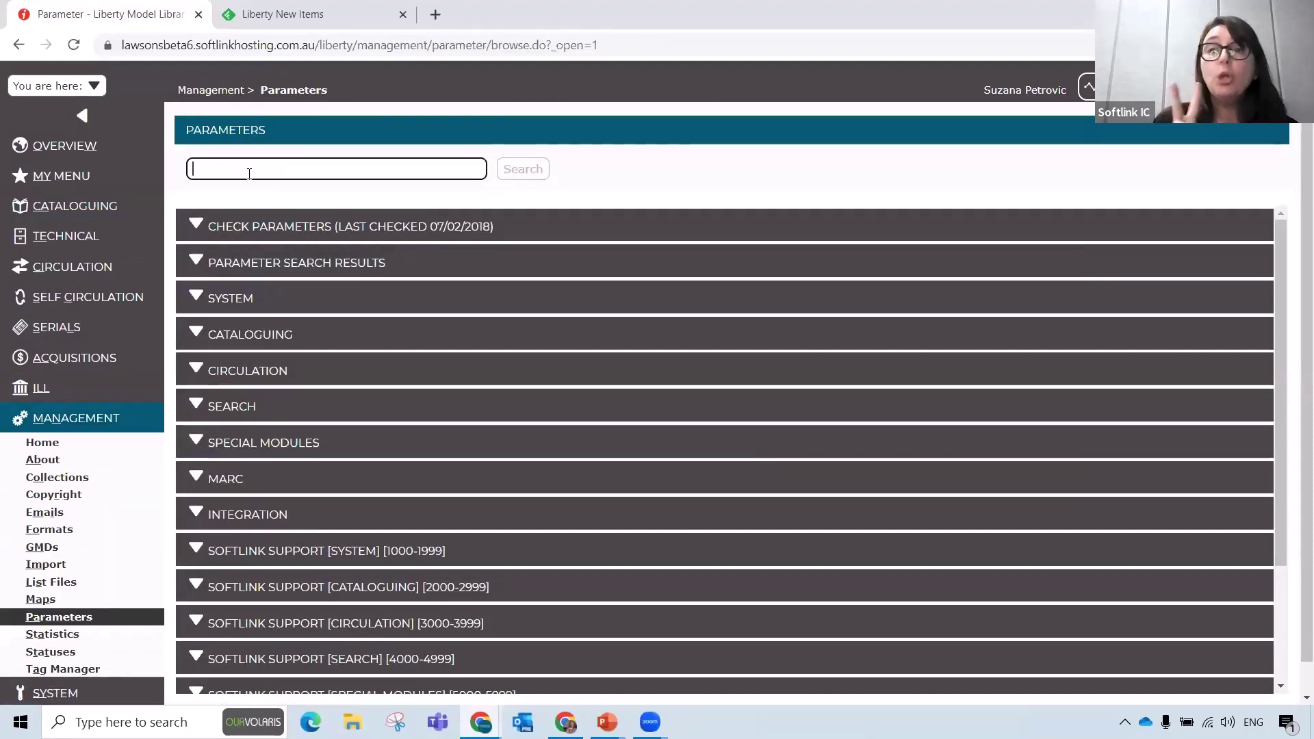
type("4511")
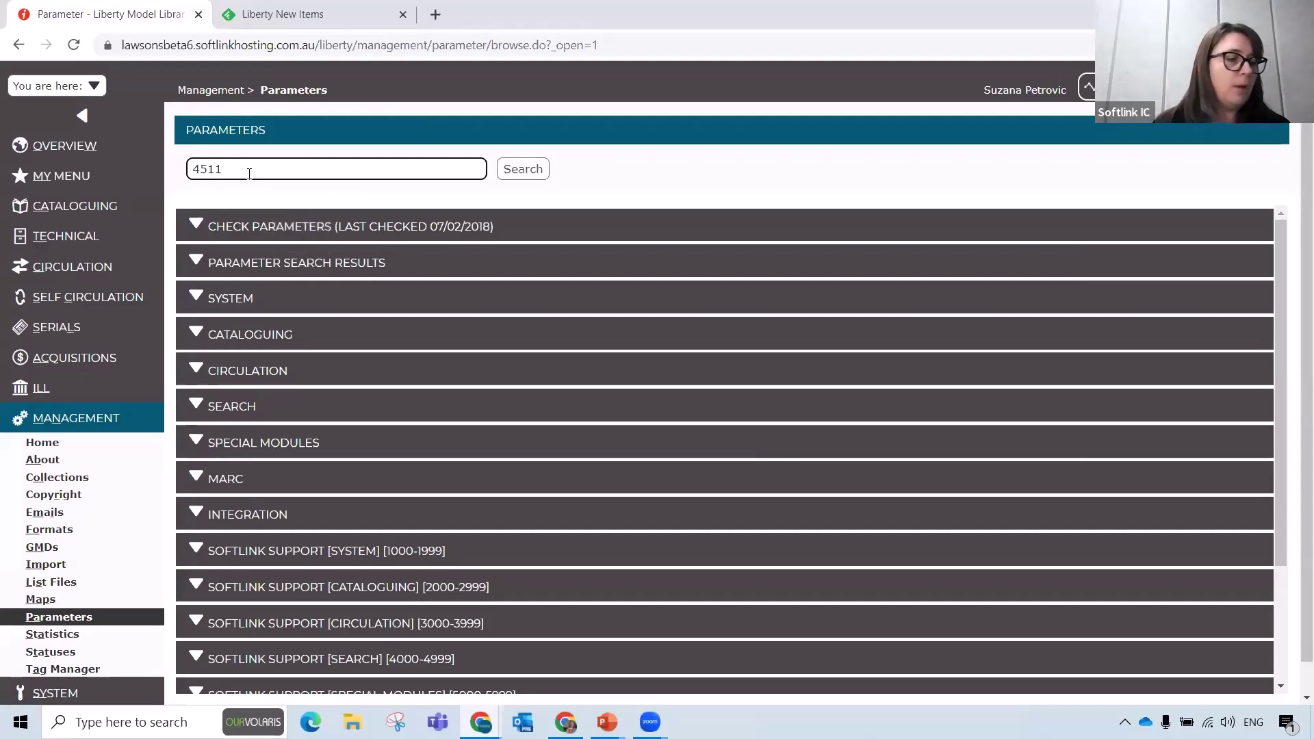
key("Return")
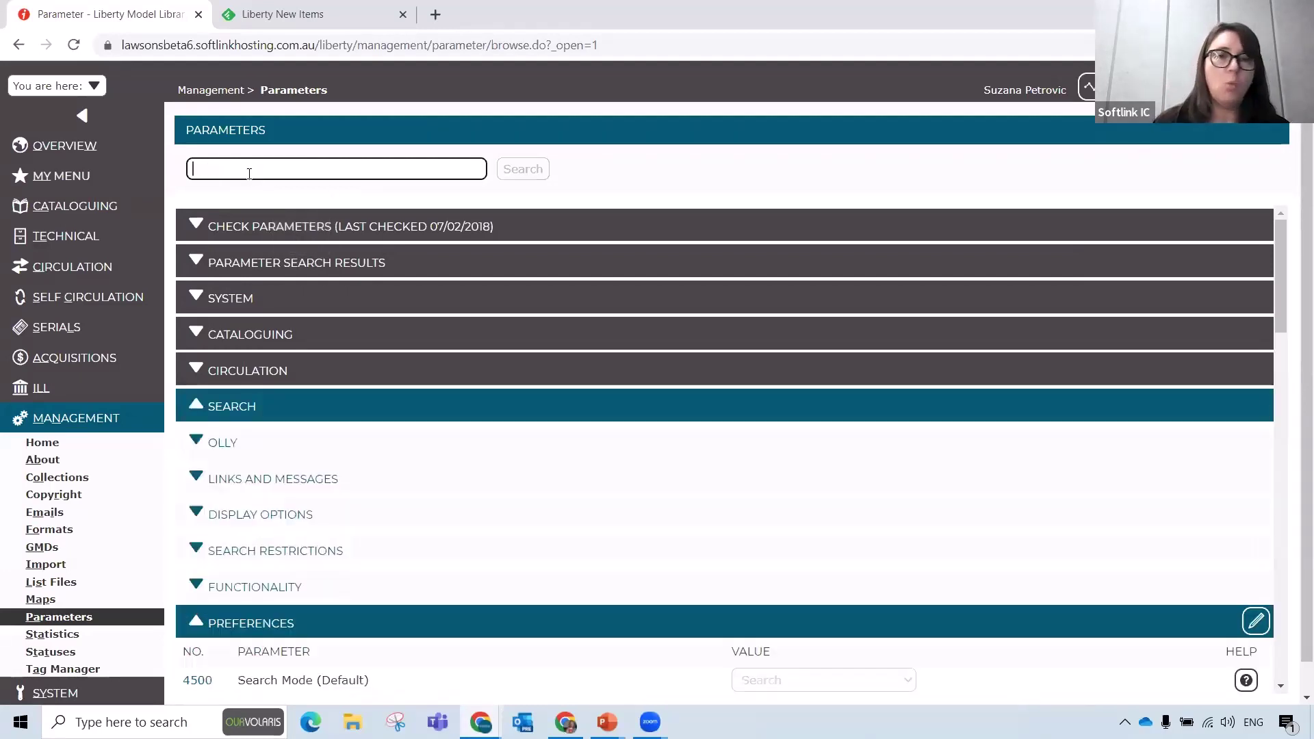
scroll(363, 416, "down", 2)
scroll(374, 419, "down", 3)
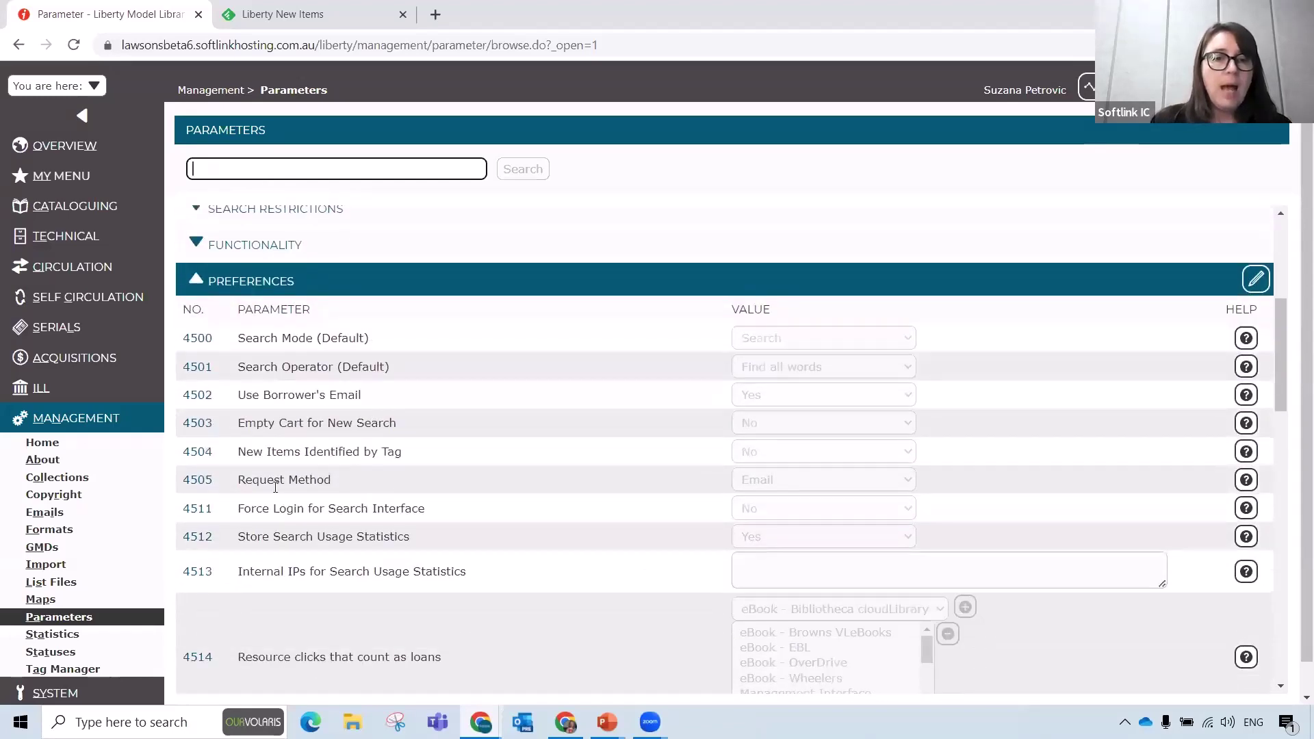
double_click(198, 509)
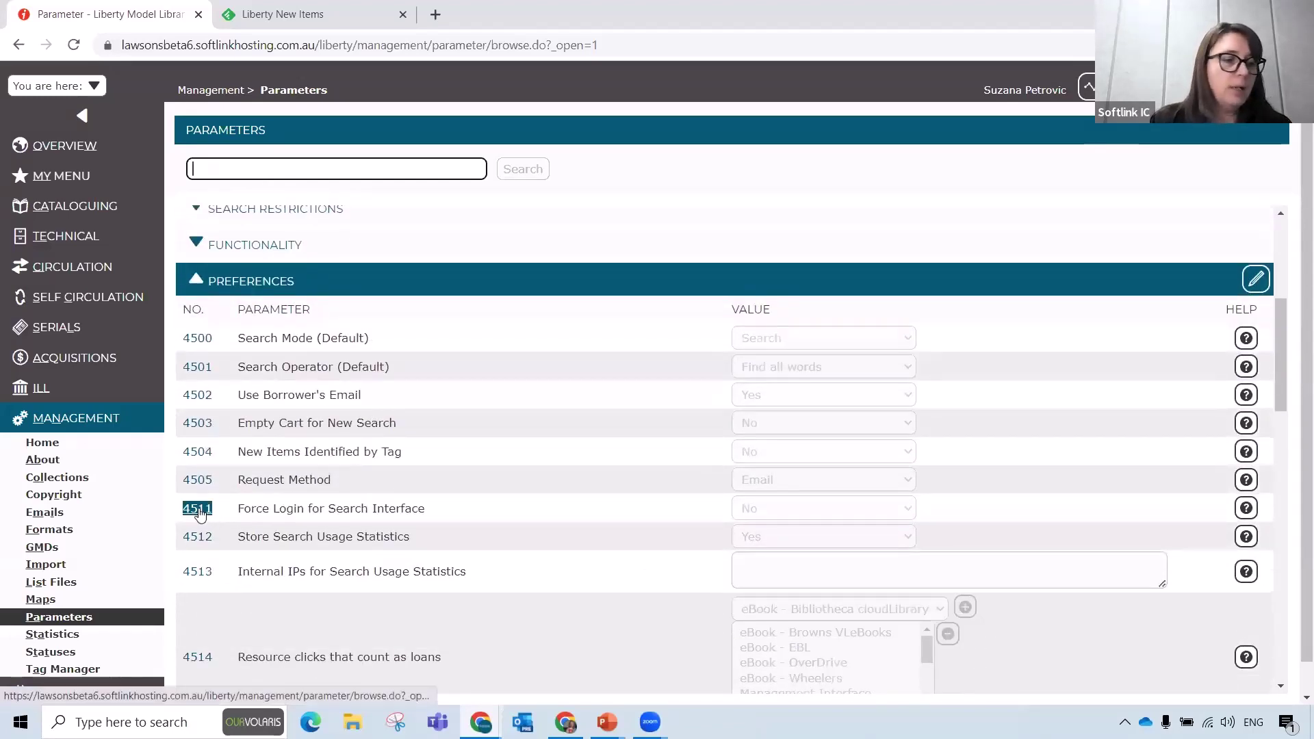
Step: Set parameter 4511, Force Login for Search Interface, to Yes, save it and close its details
left_click(198, 509)
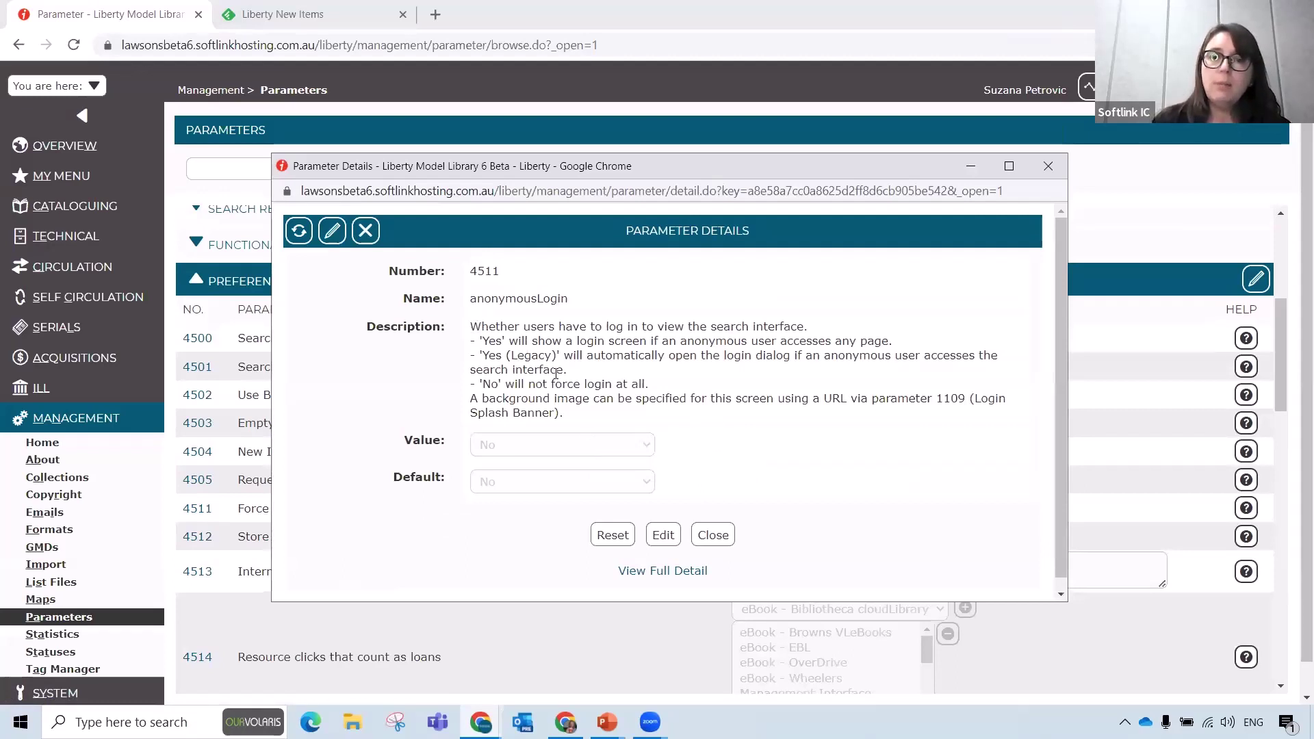
left_click(664, 537)
left_click(590, 489)
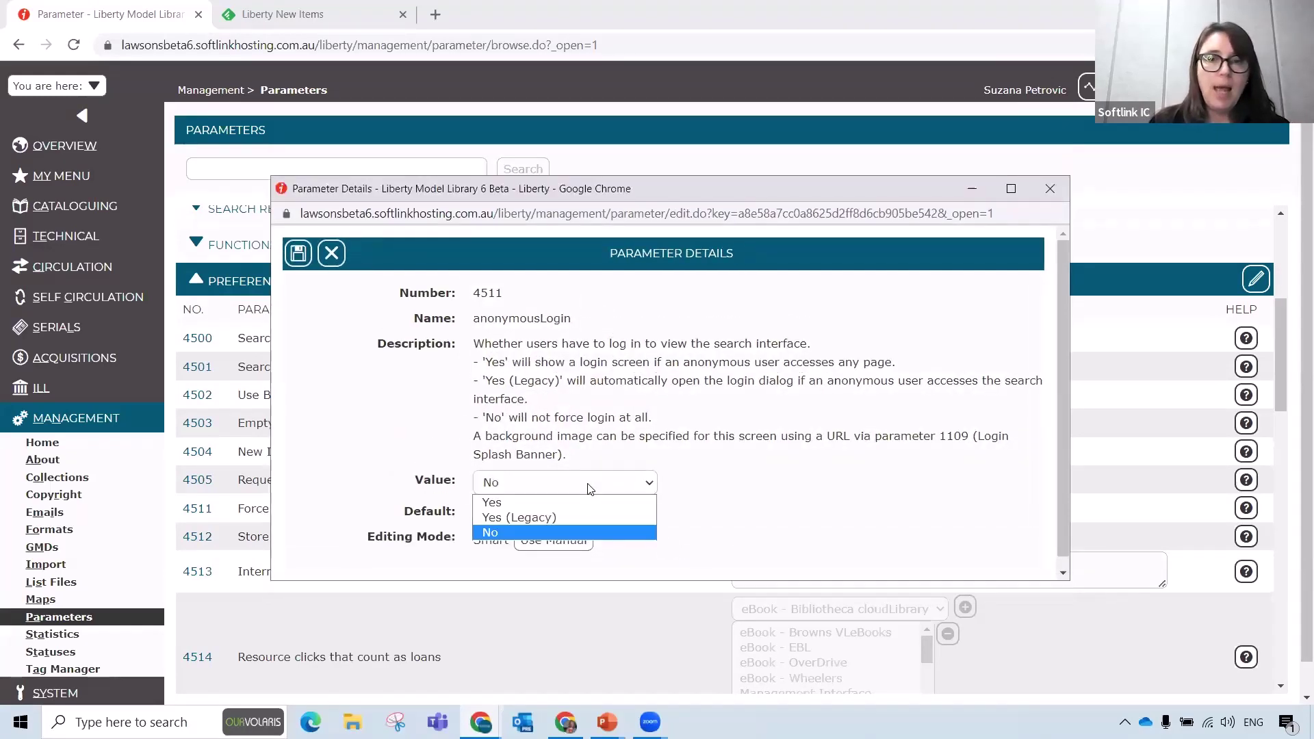
left_click(516, 503)
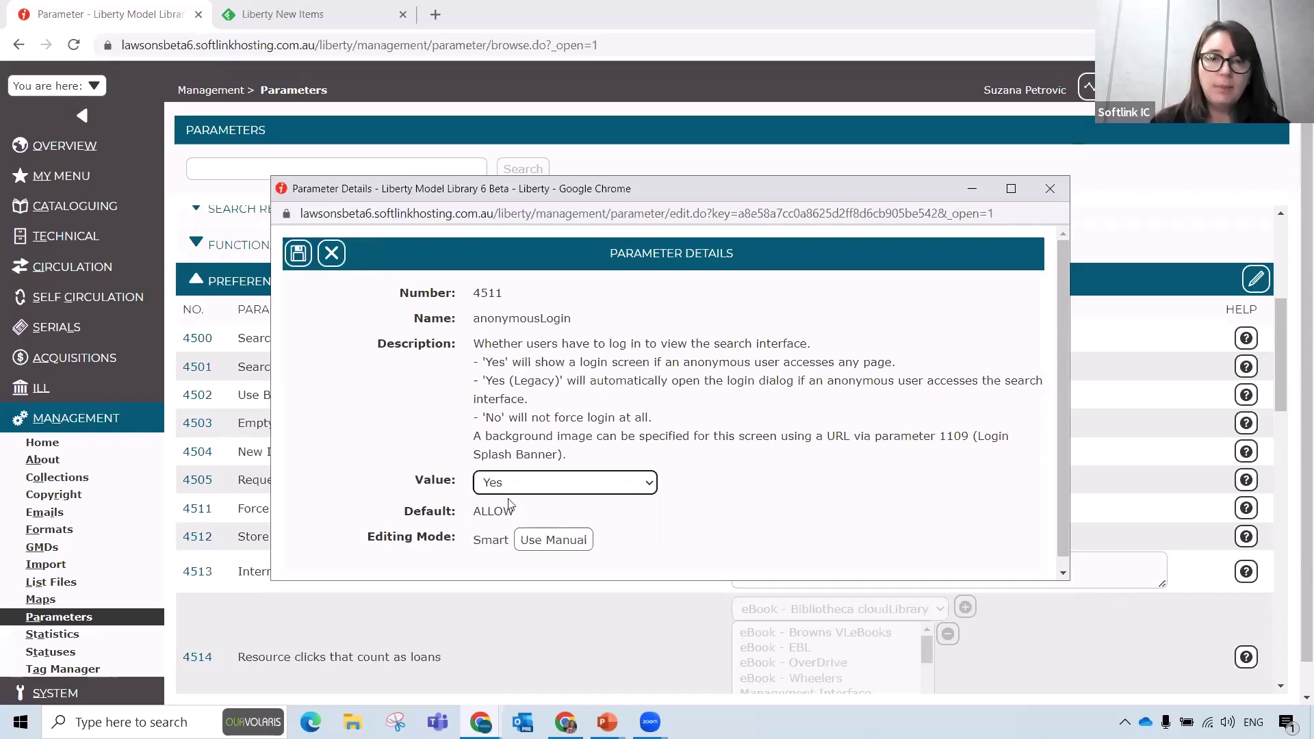
left_click(299, 254)
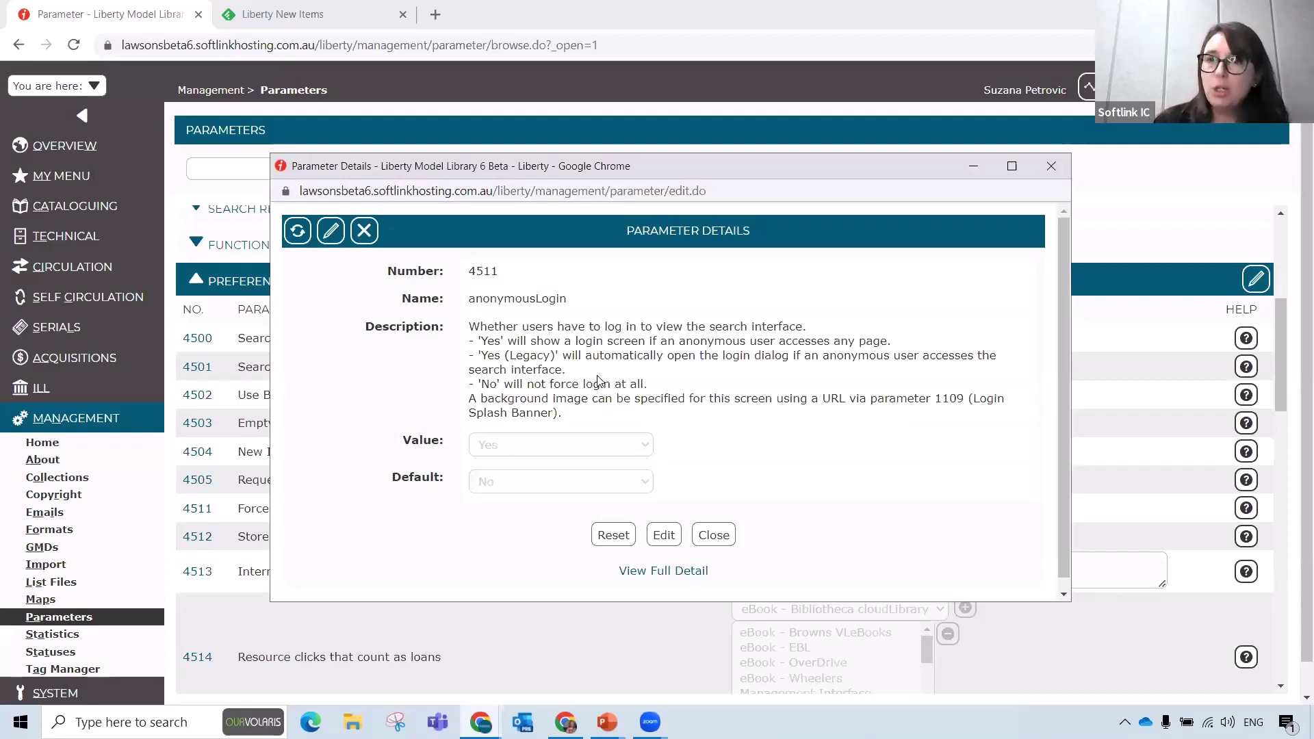
left_click(713, 537)
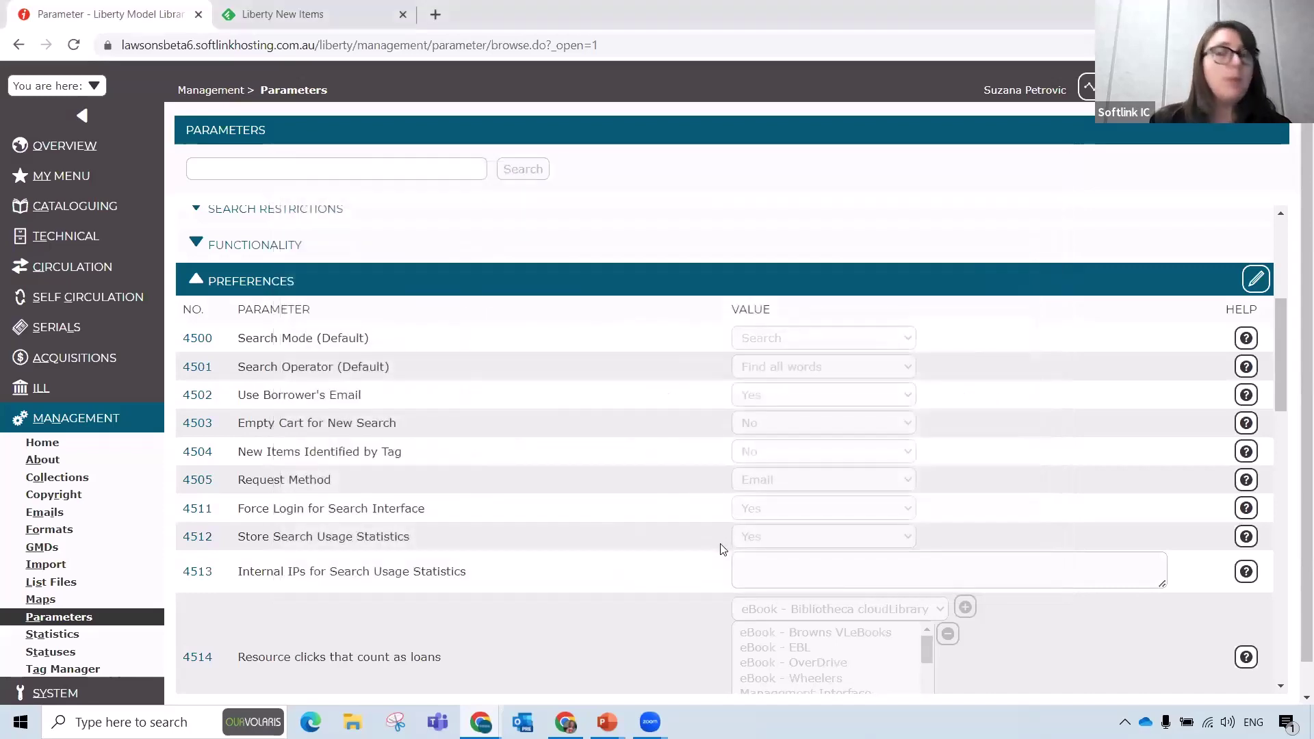
Step: Search the parameters for 4242 and open the details of Login Page Background Image
left_click(264, 168)
type("4242")
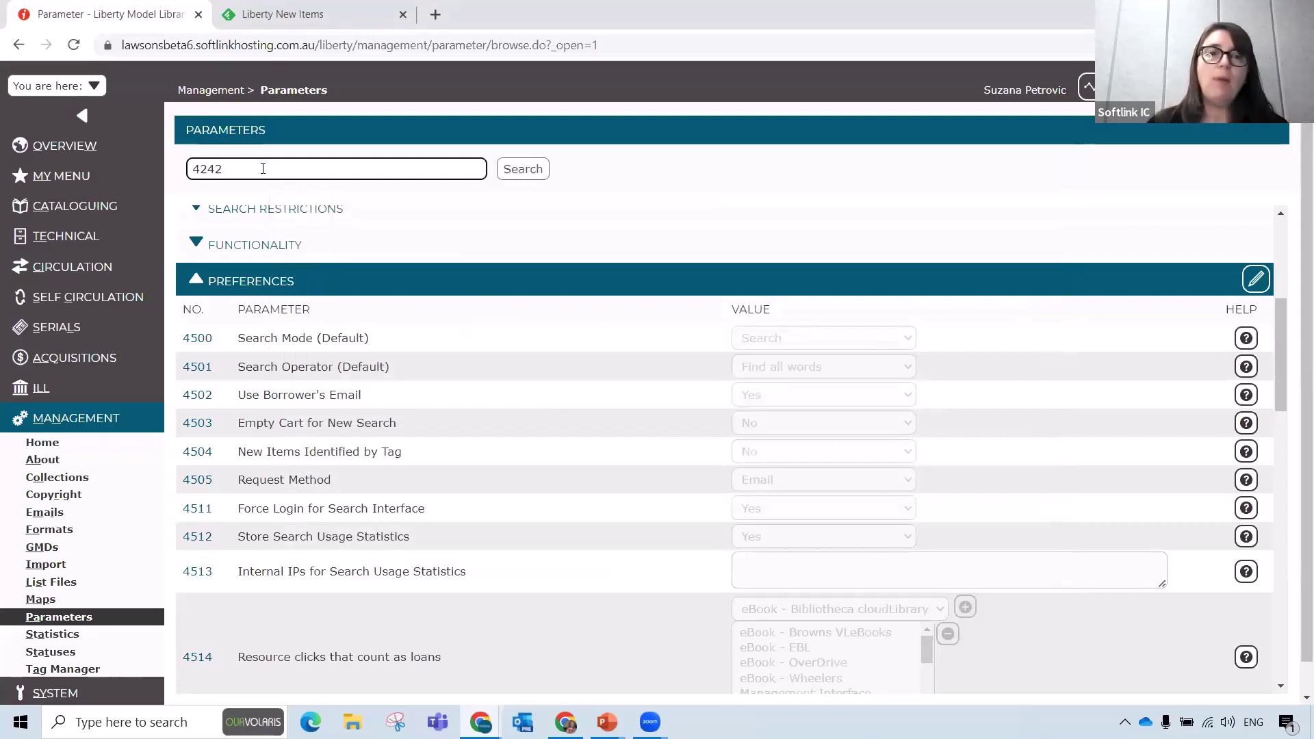
left_click(537, 170)
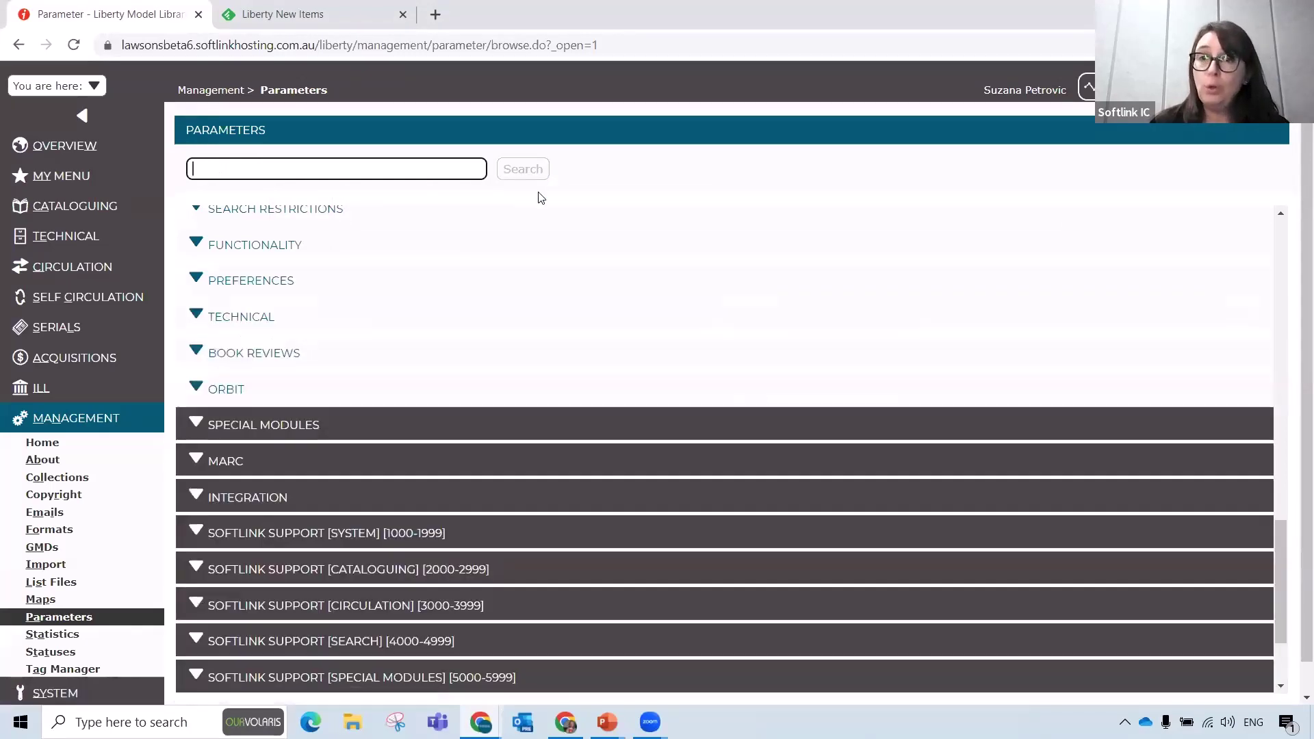
scroll(531, 288, "down", 2)
scroll(531, 289, "up", 5)
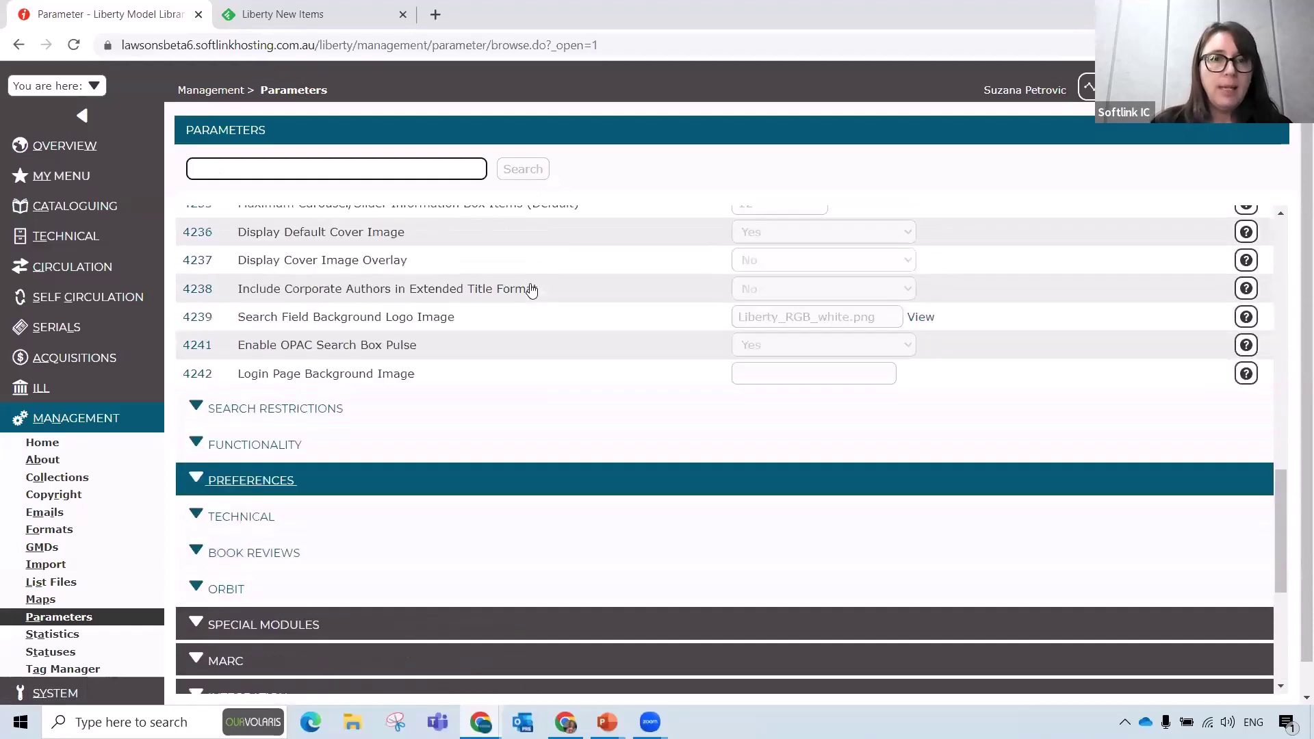
scroll(531, 289, "up", 1)
double_click(197, 458)
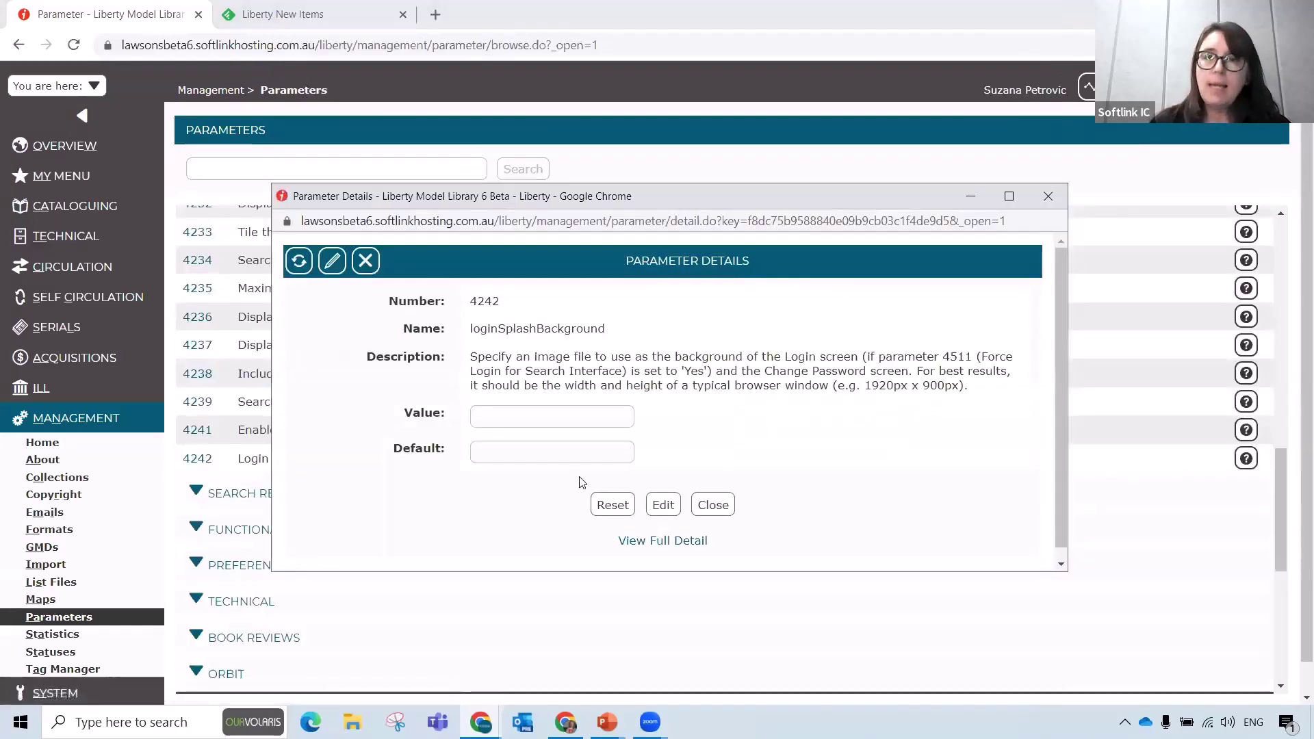
Step: Set the login page background to the "login in screen" image from the Desktop, save the parameter and close its details
left_click(674, 507)
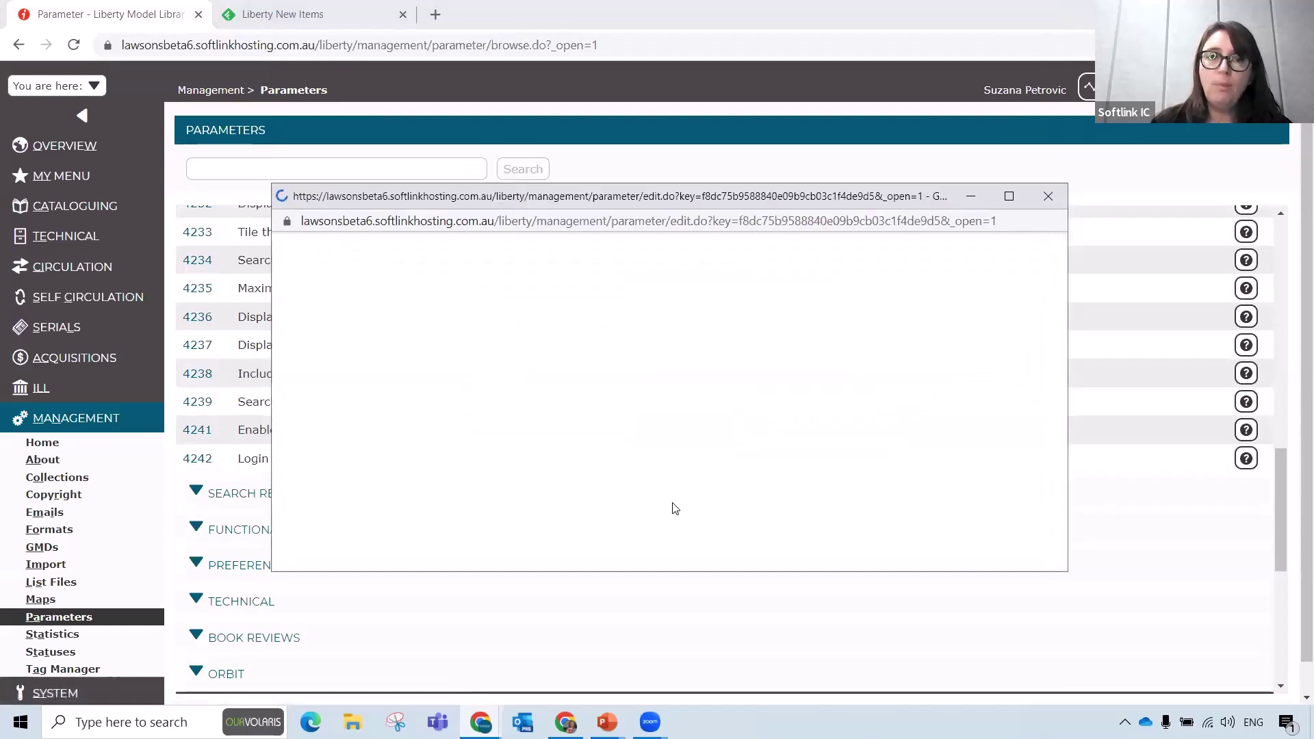
left_click(530, 472)
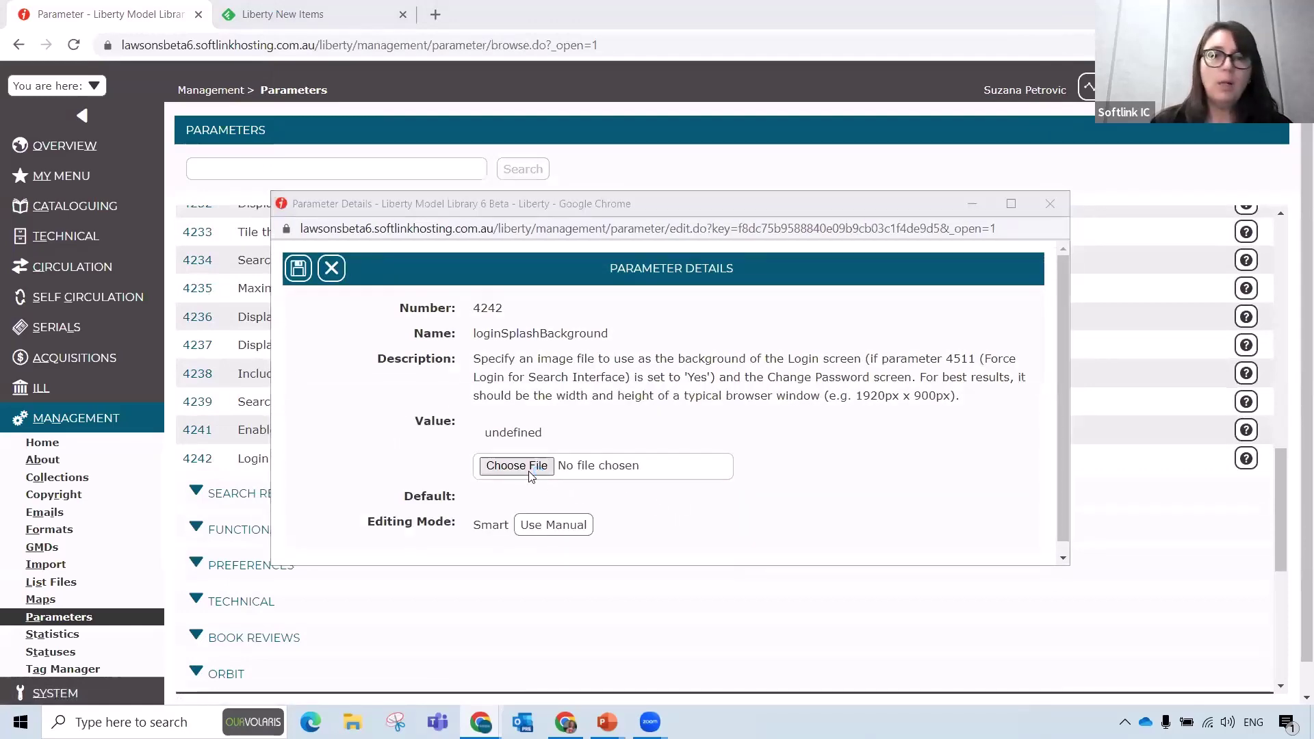
left_click(943, 266)
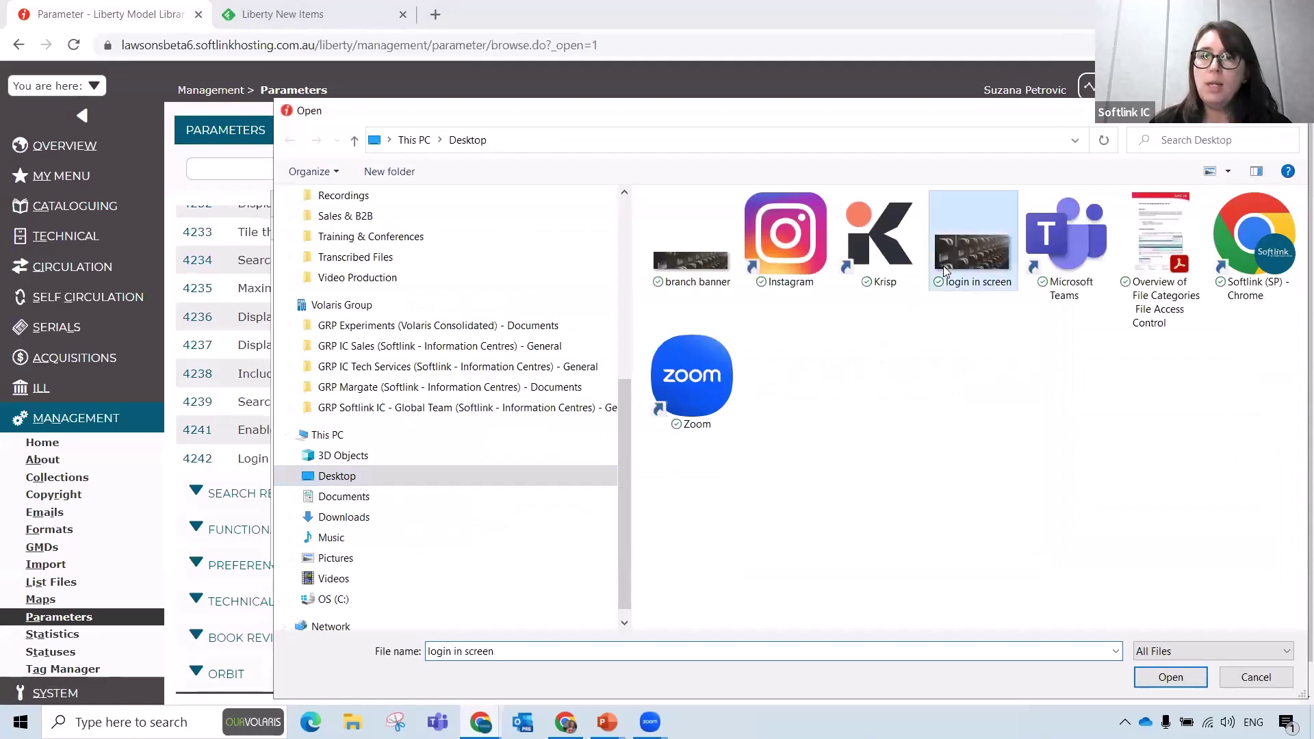
left_click(1176, 679)
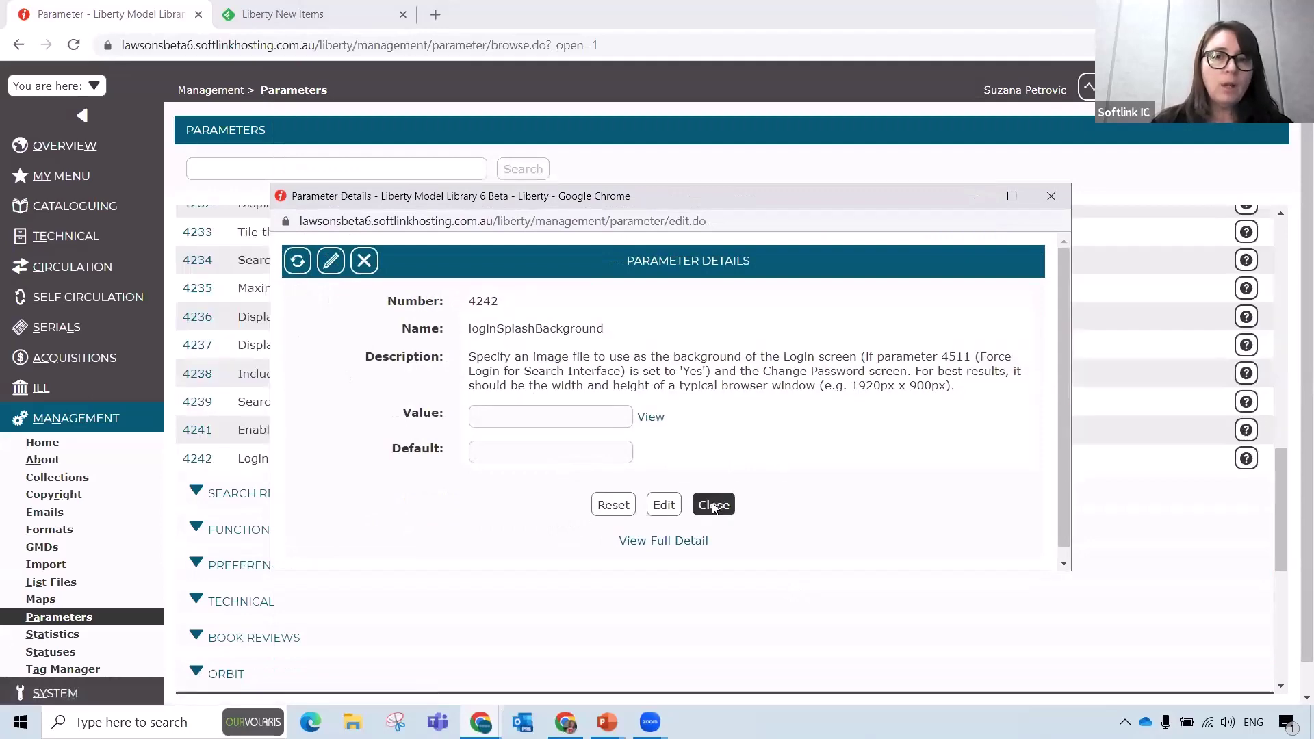
left_click(712, 506)
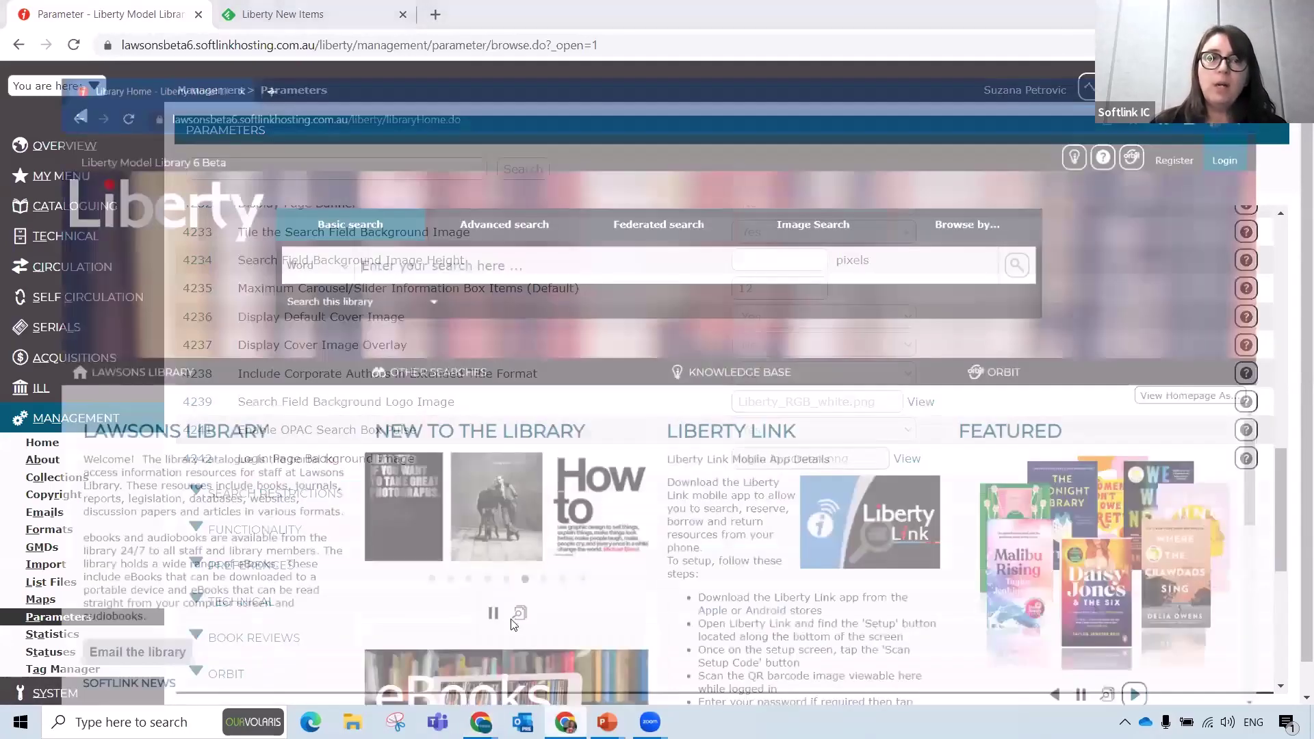
Step: Switch to the borrower's library window, bring up the forced login page, and view the forgotten-password form before cancelling it
left_click(91, 318)
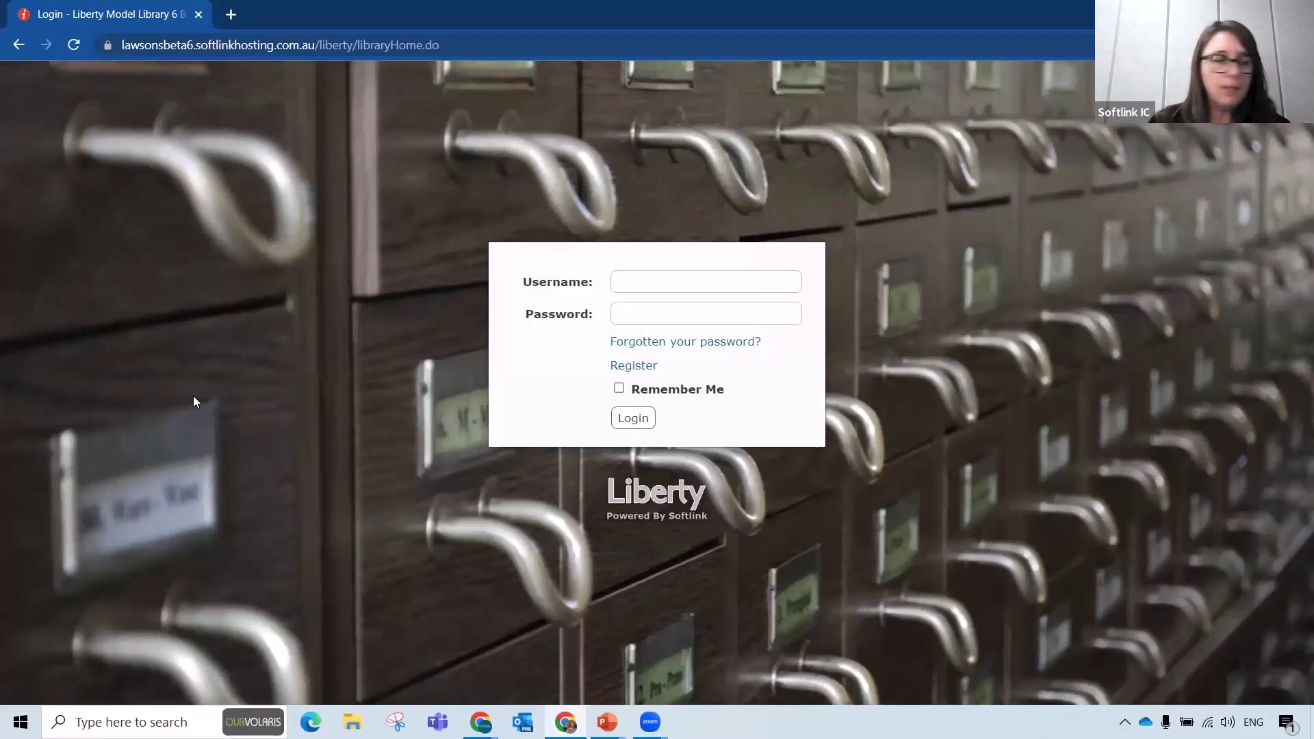
left_click(681, 344)
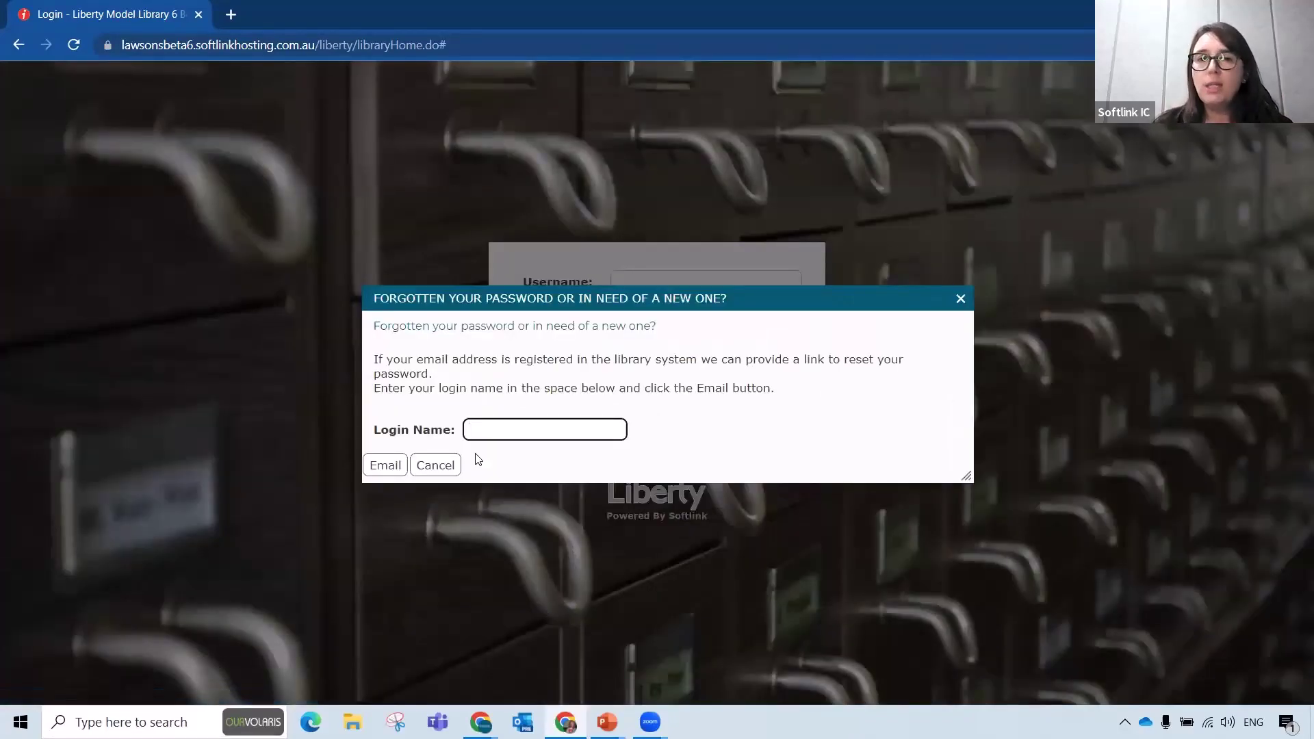
left_click(450, 467)
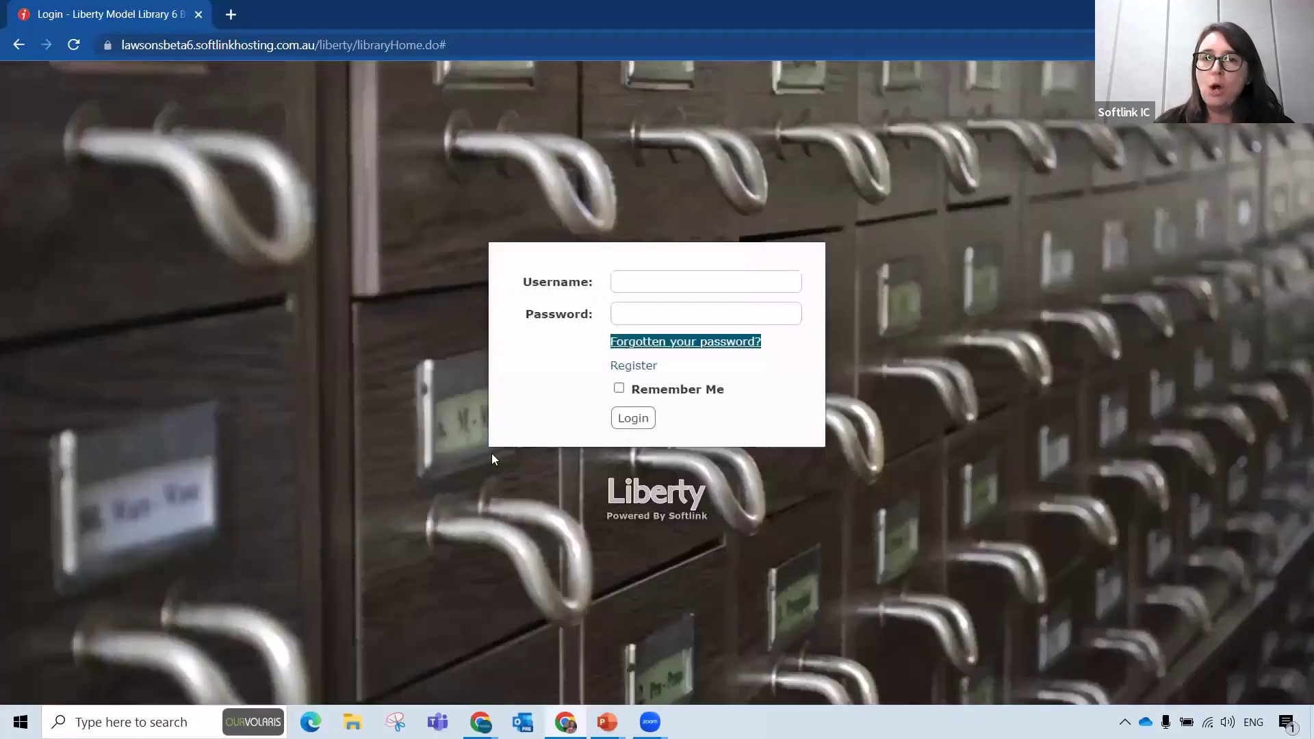
Step: Log the borrower in on the forced login page with the saved username and account password
left_click(660, 279)
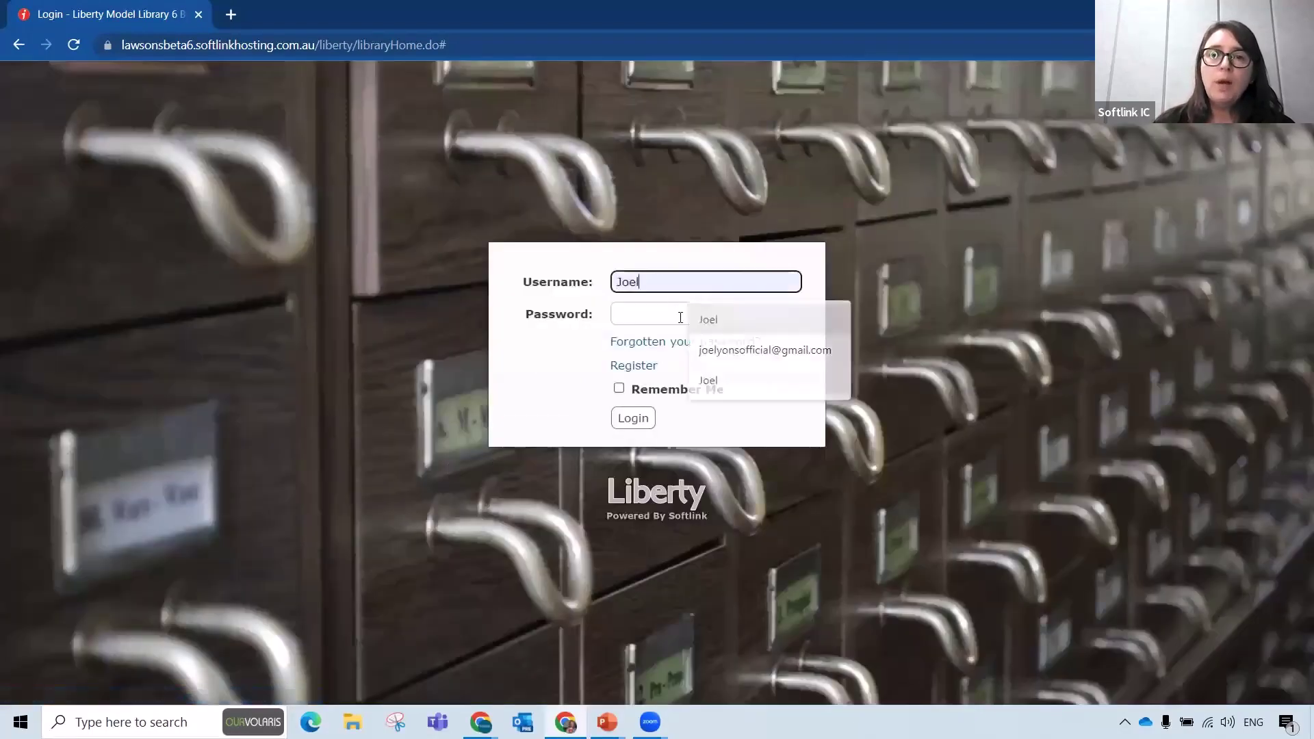
left_click(707, 319)
left_click(705, 314)
left_click(725, 351)
left_click(631, 418)
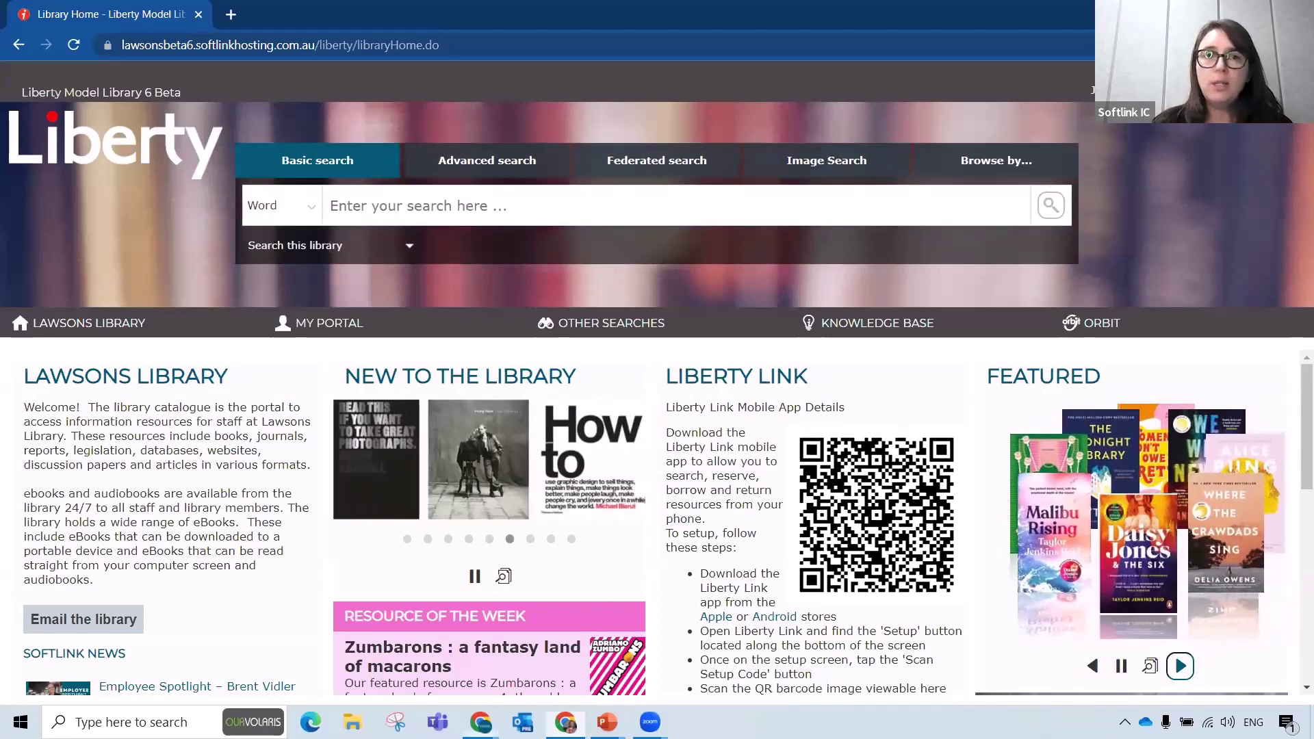
Step: Switch to the staff window, go to the serials subscriptions, and search them for "g3"
key("alt+Tab")
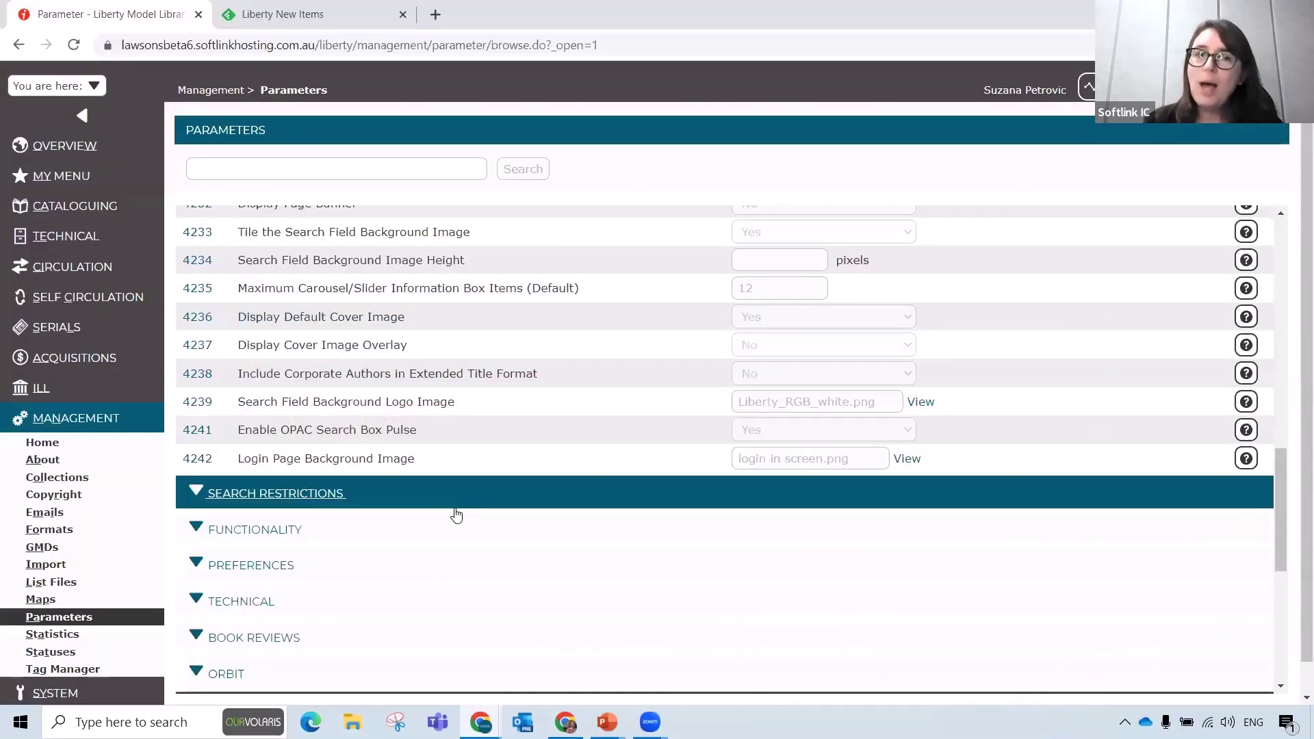
left_click(69, 331)
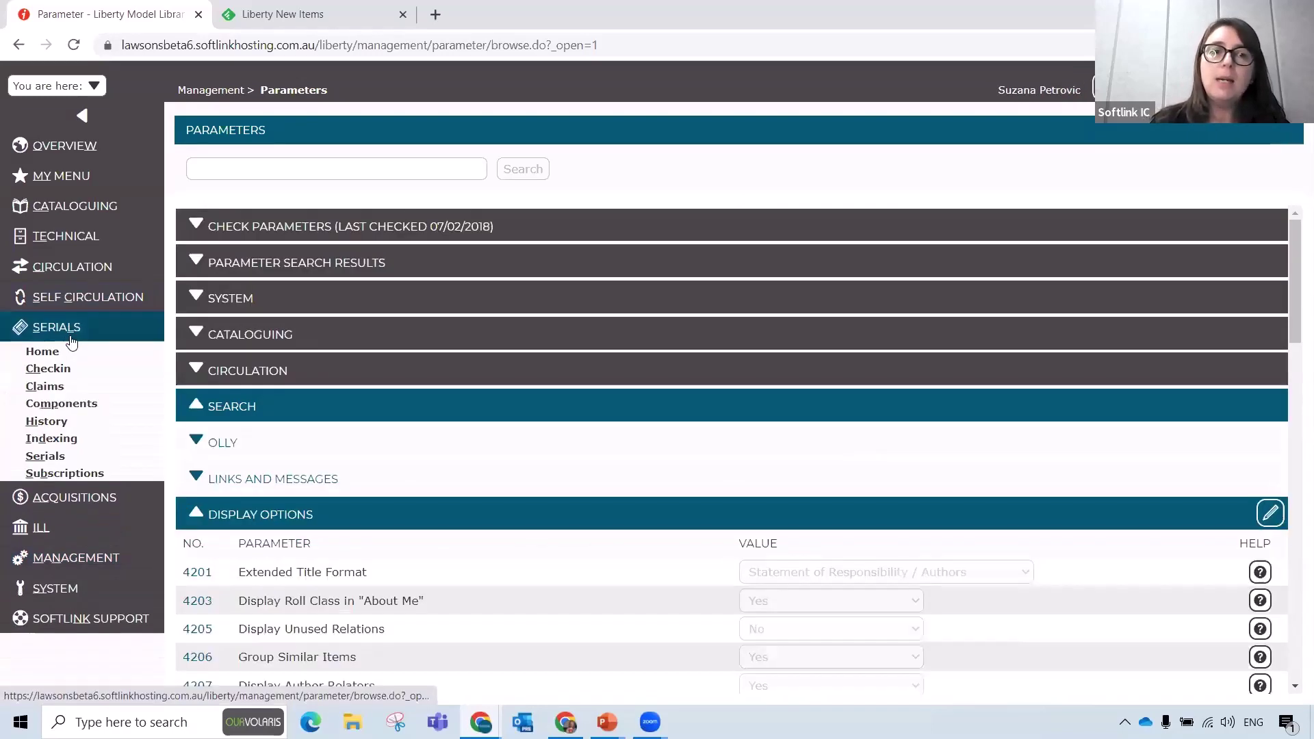
left_click(66, 352)
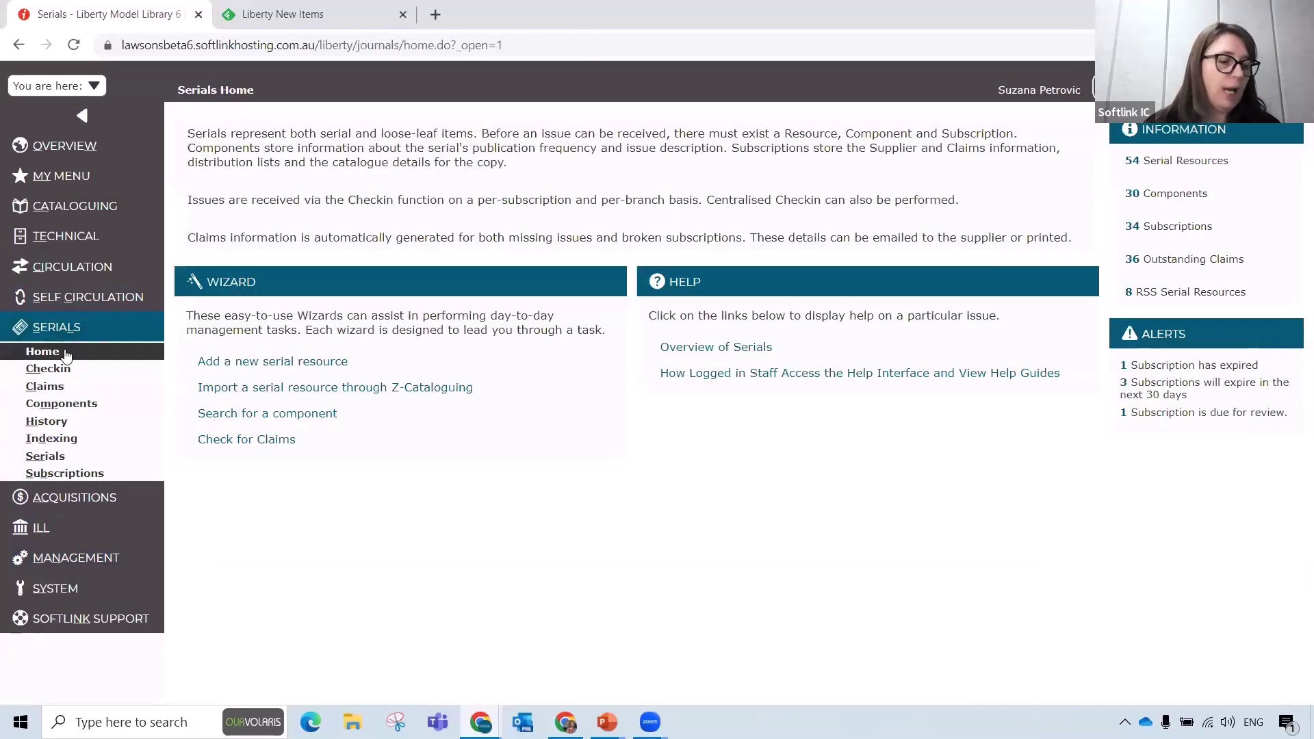
left_click(89, 476)
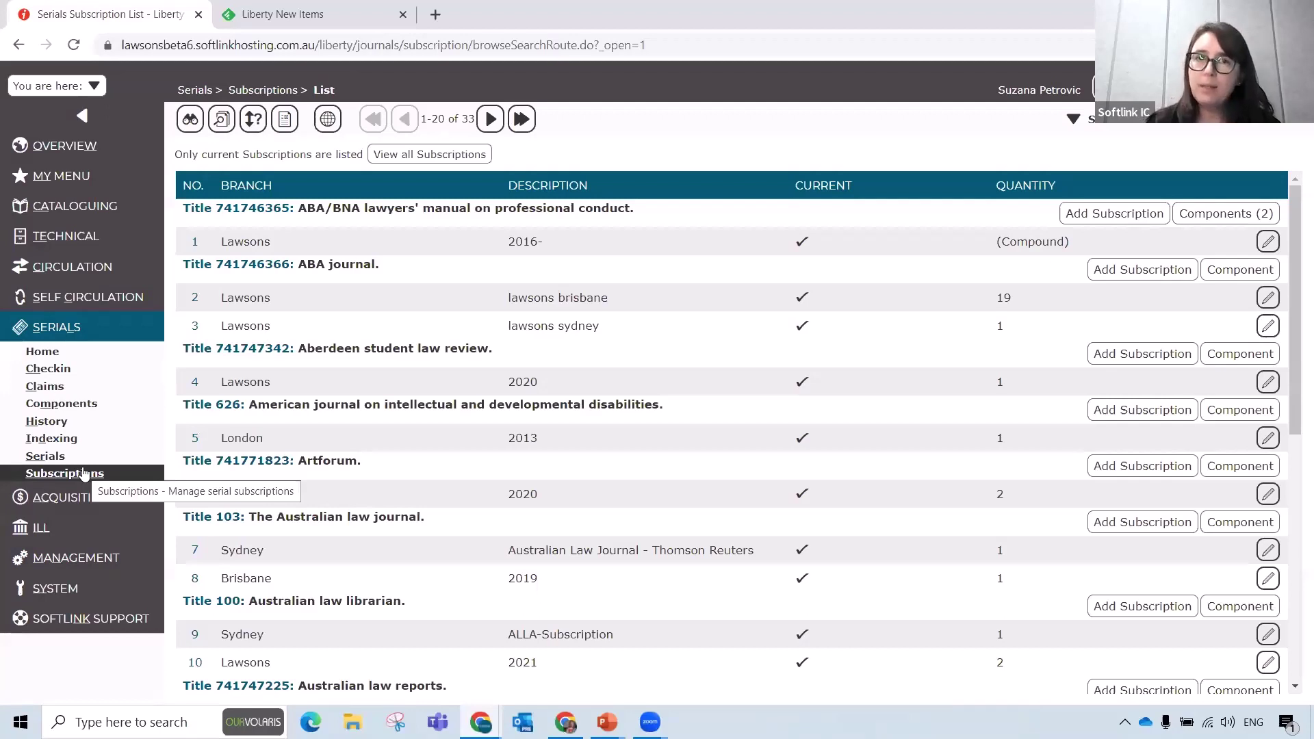
left_click(192, 120)
type("g3")
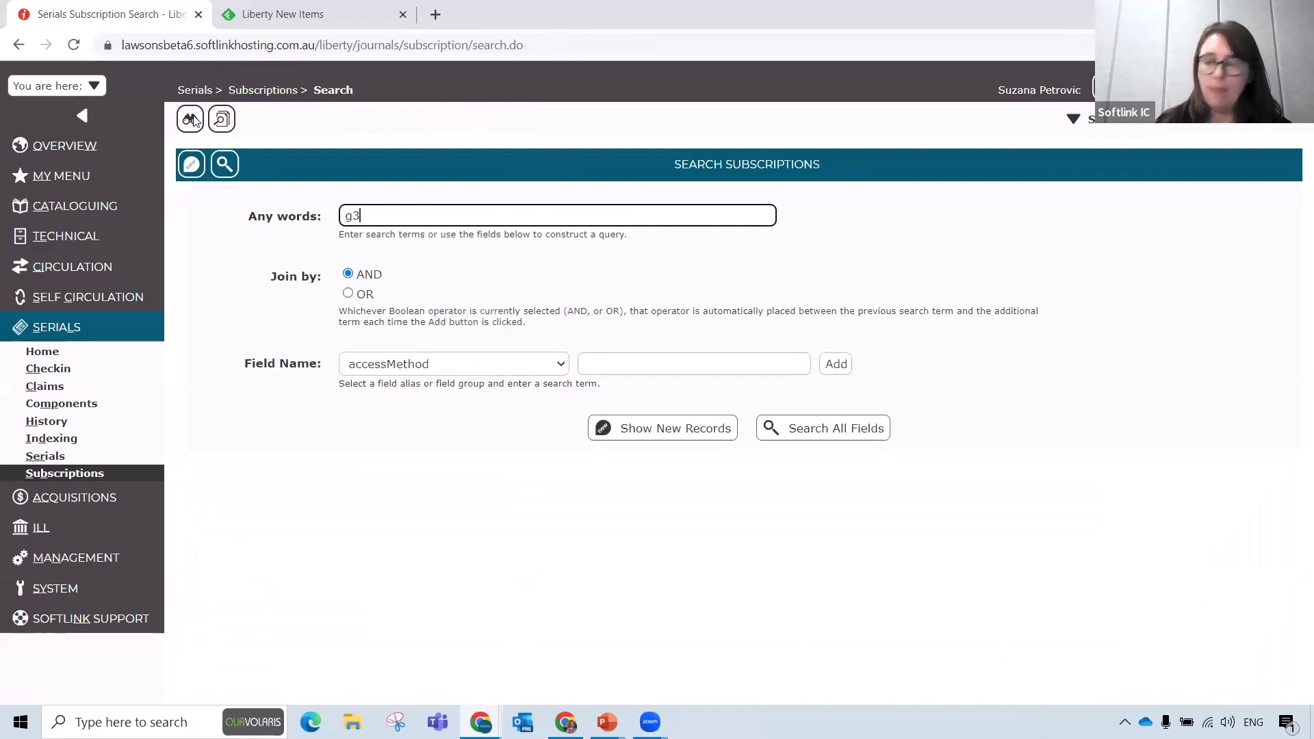
key("Return")
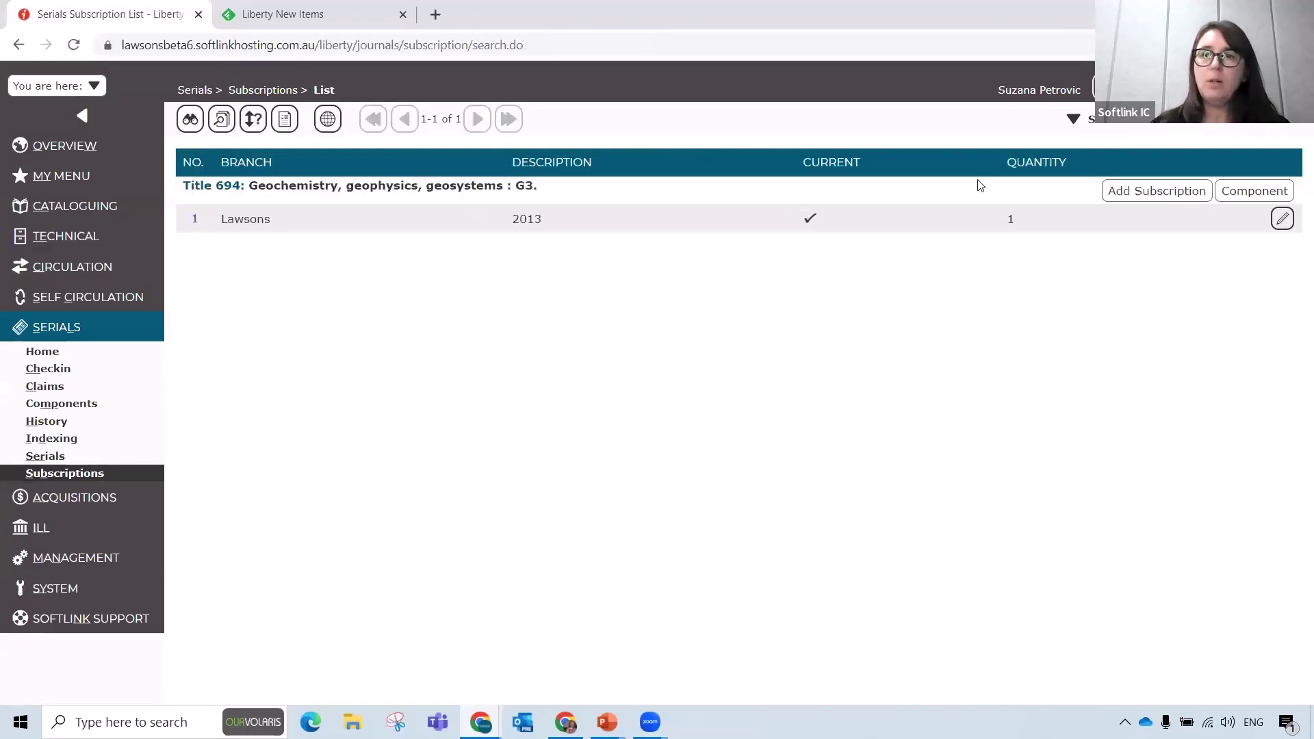
Step: Open the Geochemistry, geophysics, geosystems : G3 subscription for editing and review its interest groups and Checkin Process settings
left_click(1282, 221)
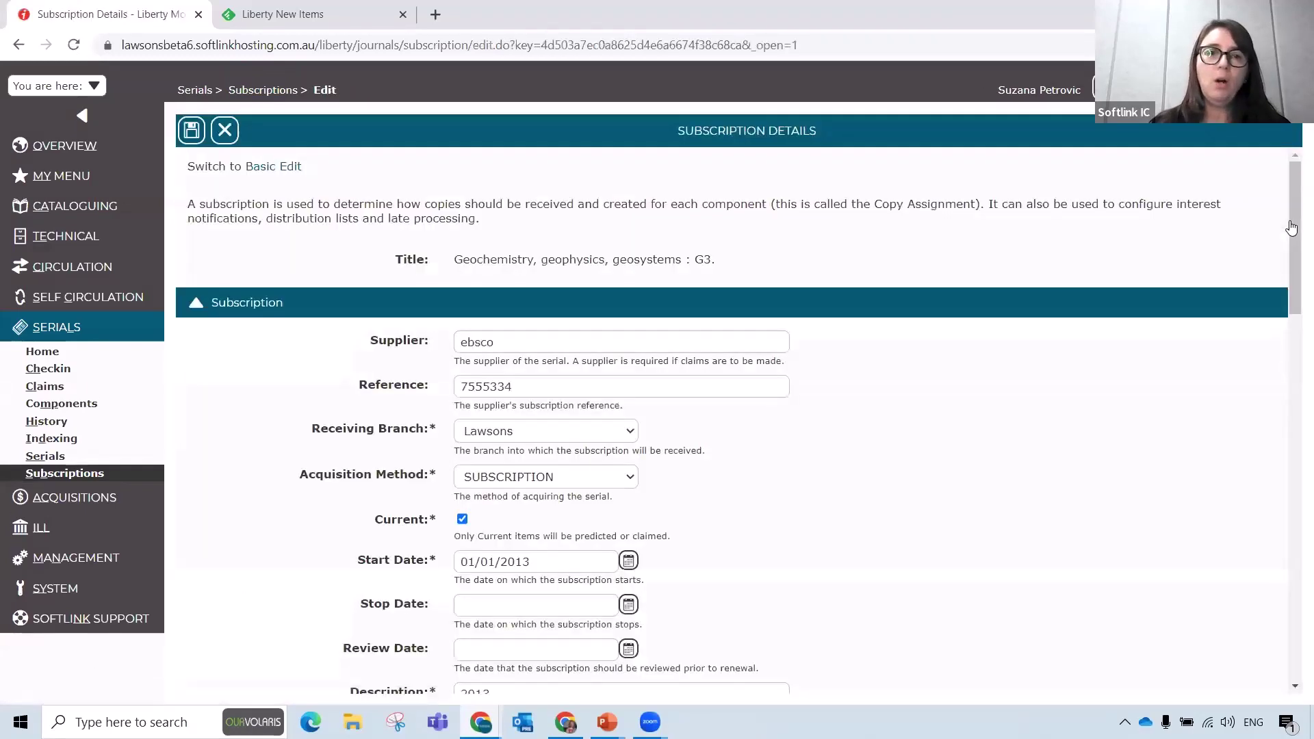
scroll(874, 507, "down", 5)
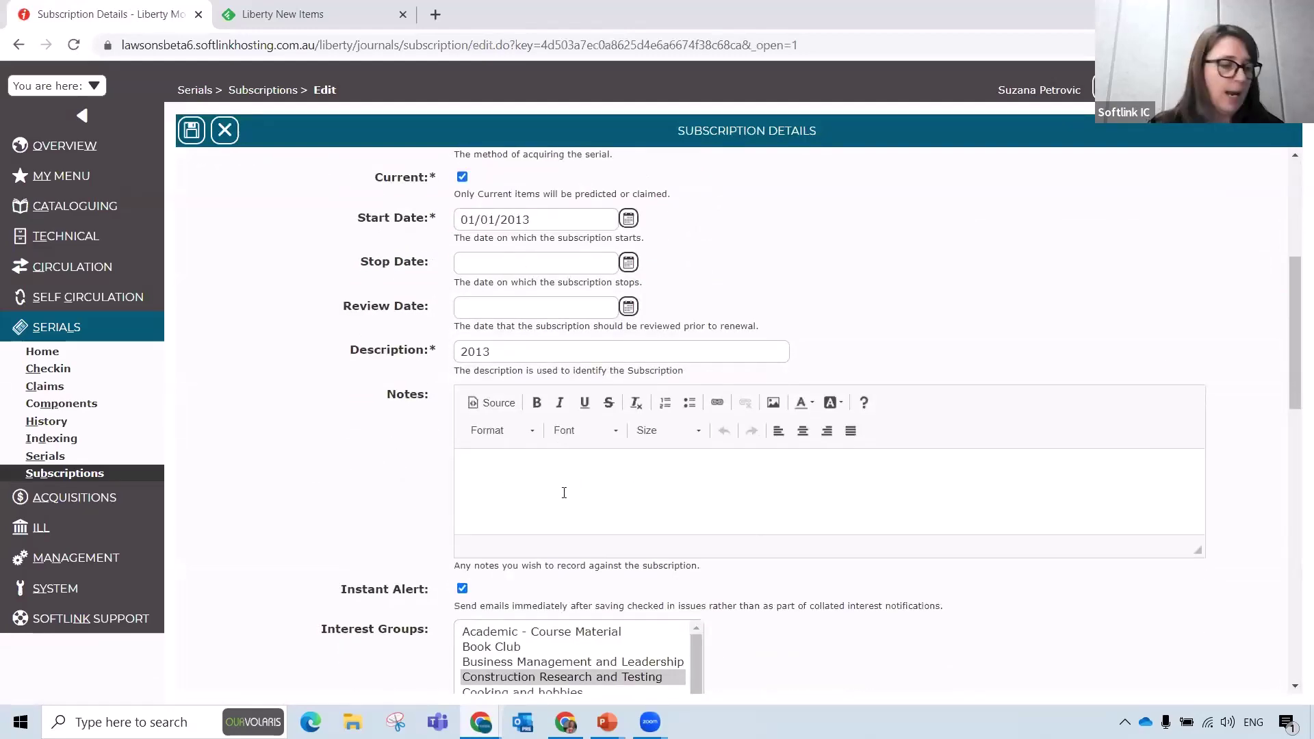
scroll(561, 489, "down", 3)
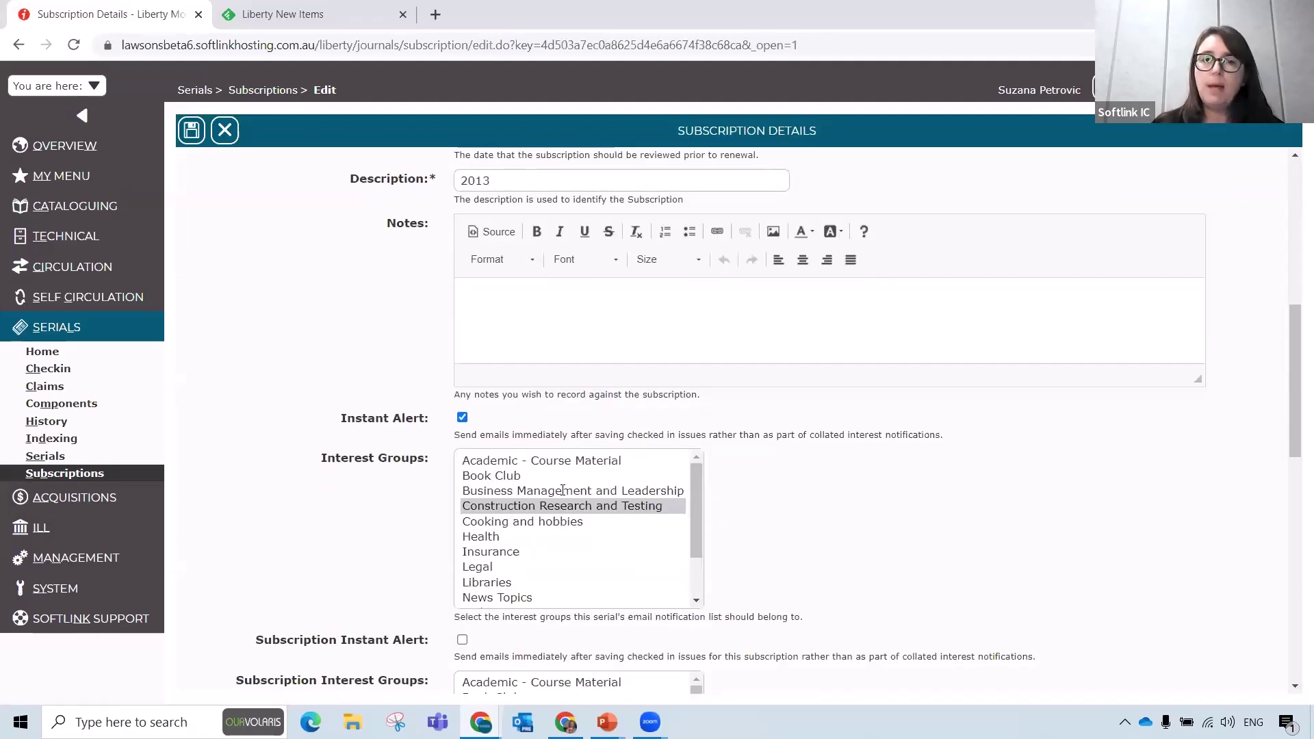
scroll(561, 489, "down", 2)
scroll(834, 512, "down", 7)
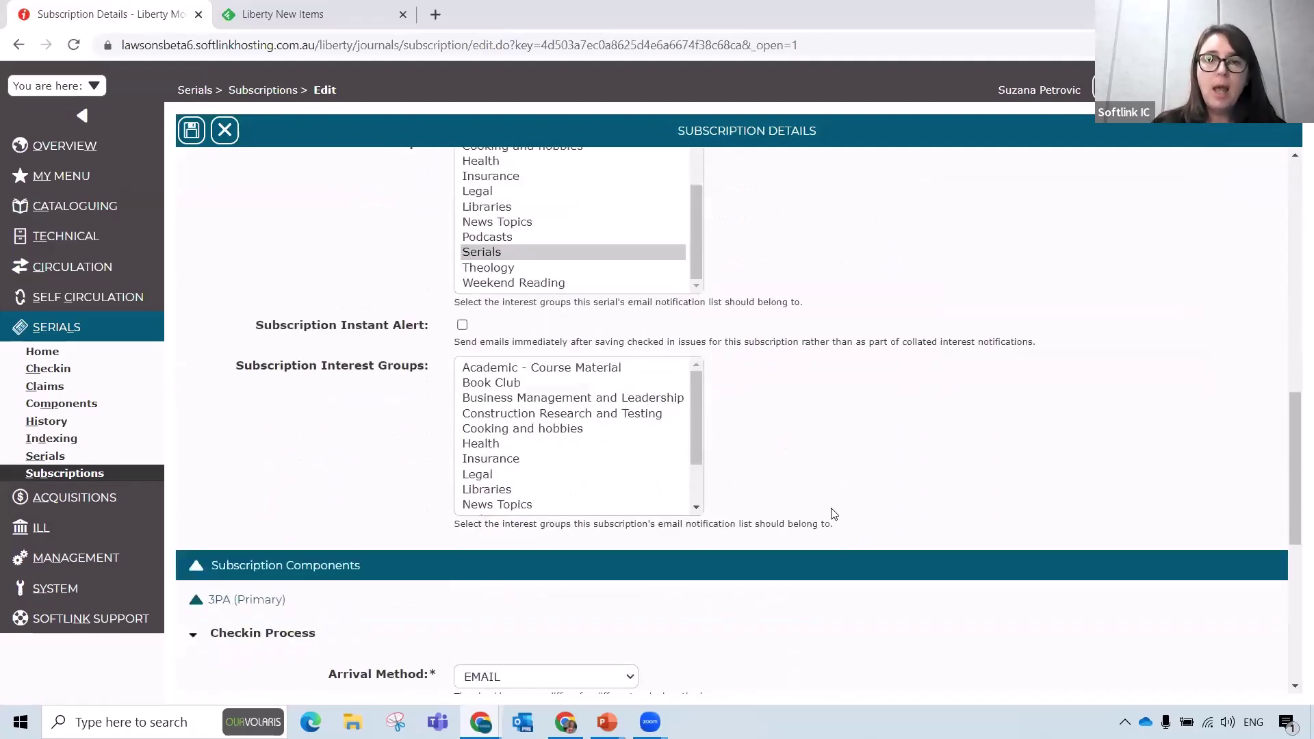
scroll(859, 533, "down", 3)
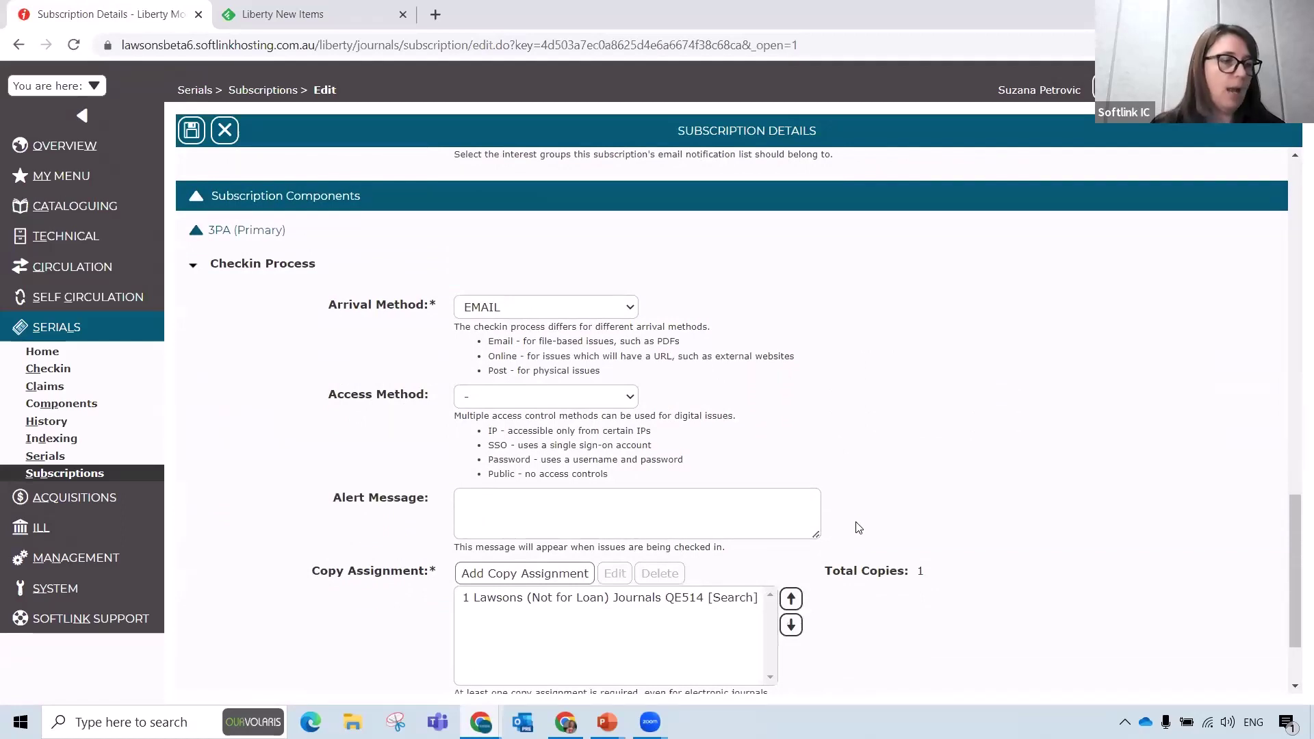
Step: Review the primary component's Access Method options, try ONLINE as its Arrival Method, and change the Arrival Method to POST
left_click(545, 397)
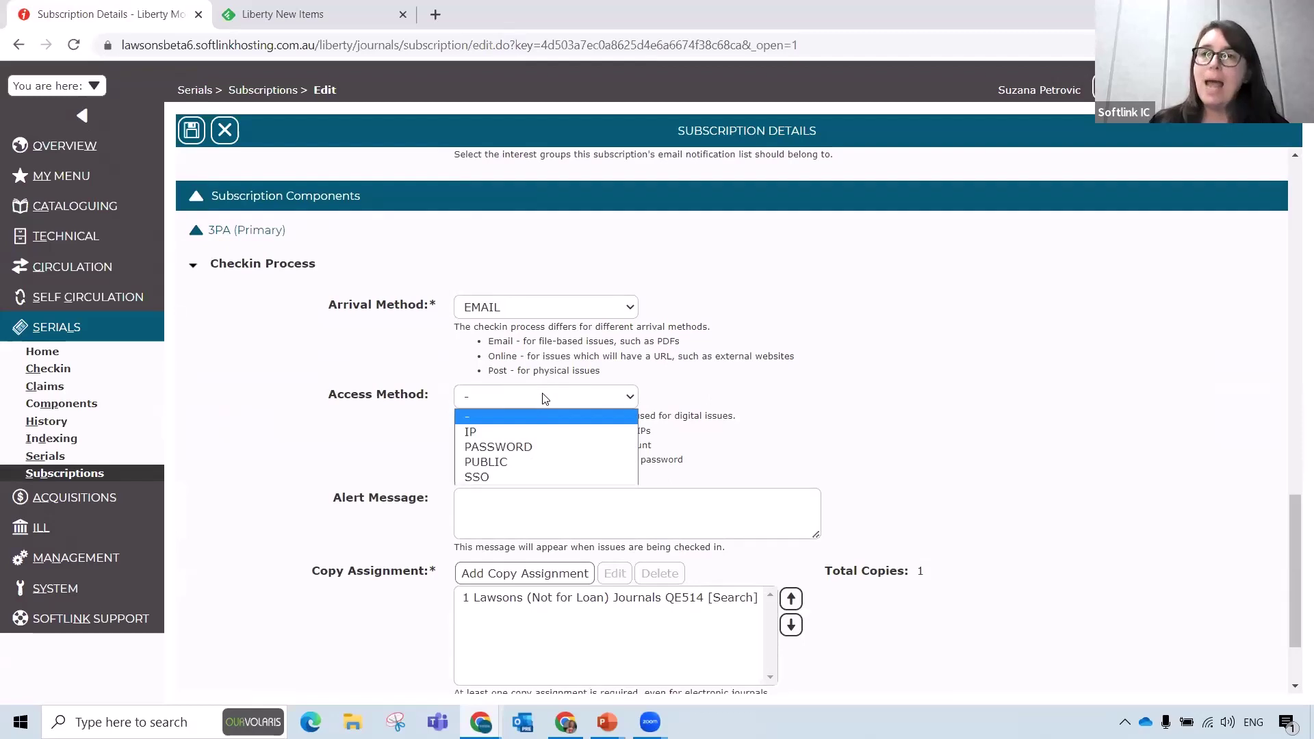
left_click(532, 313)
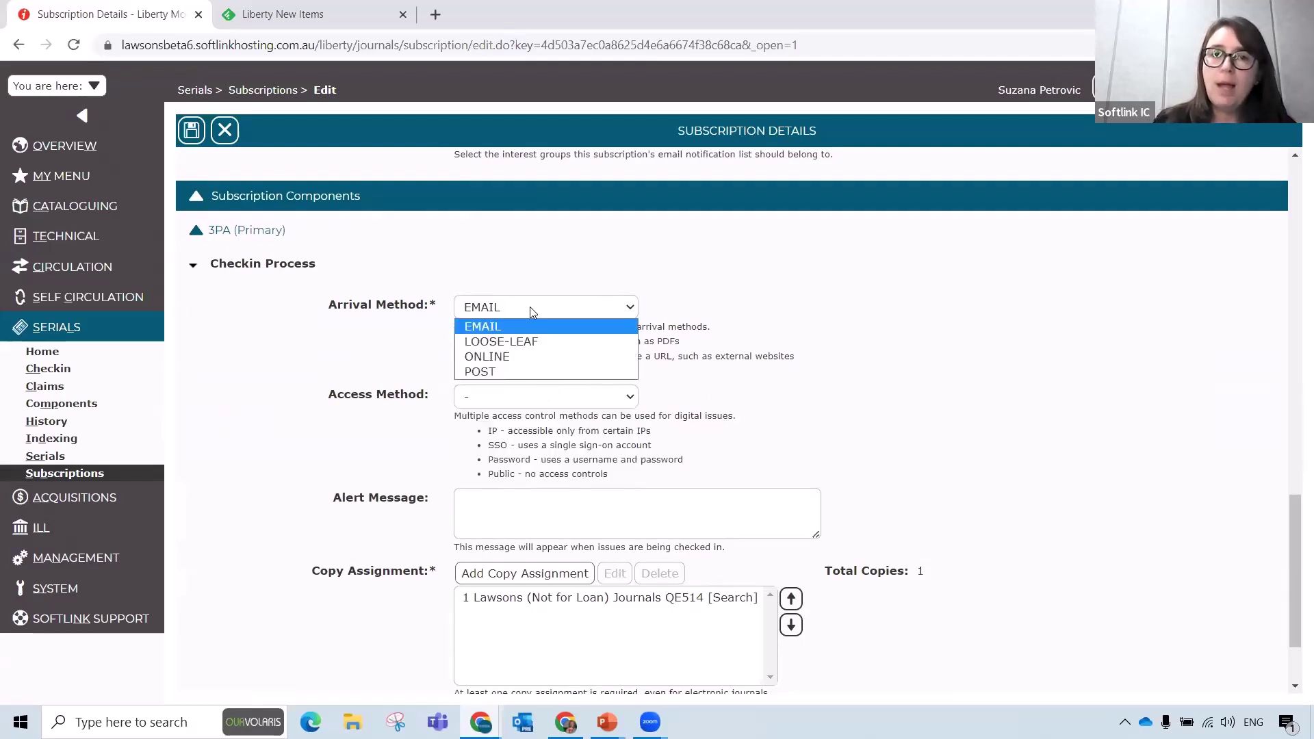
left_click(497, 356)
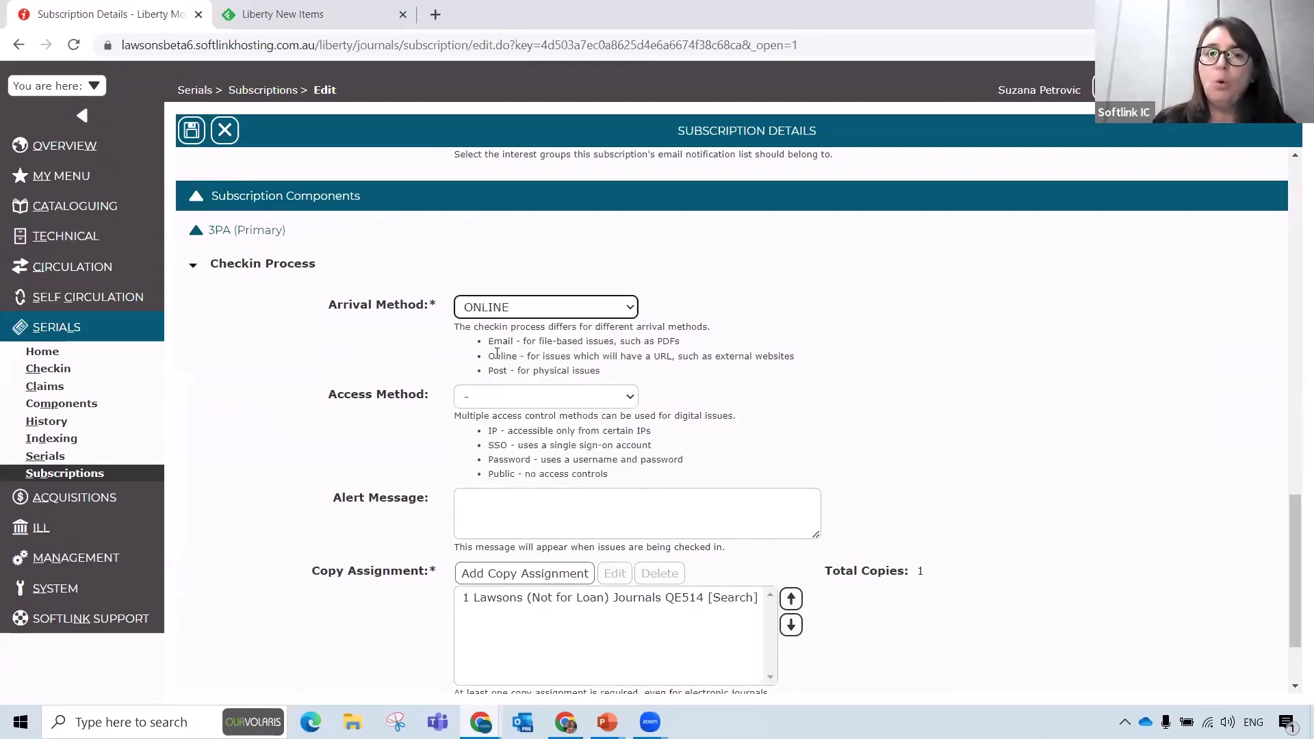
left_click(502, 309)
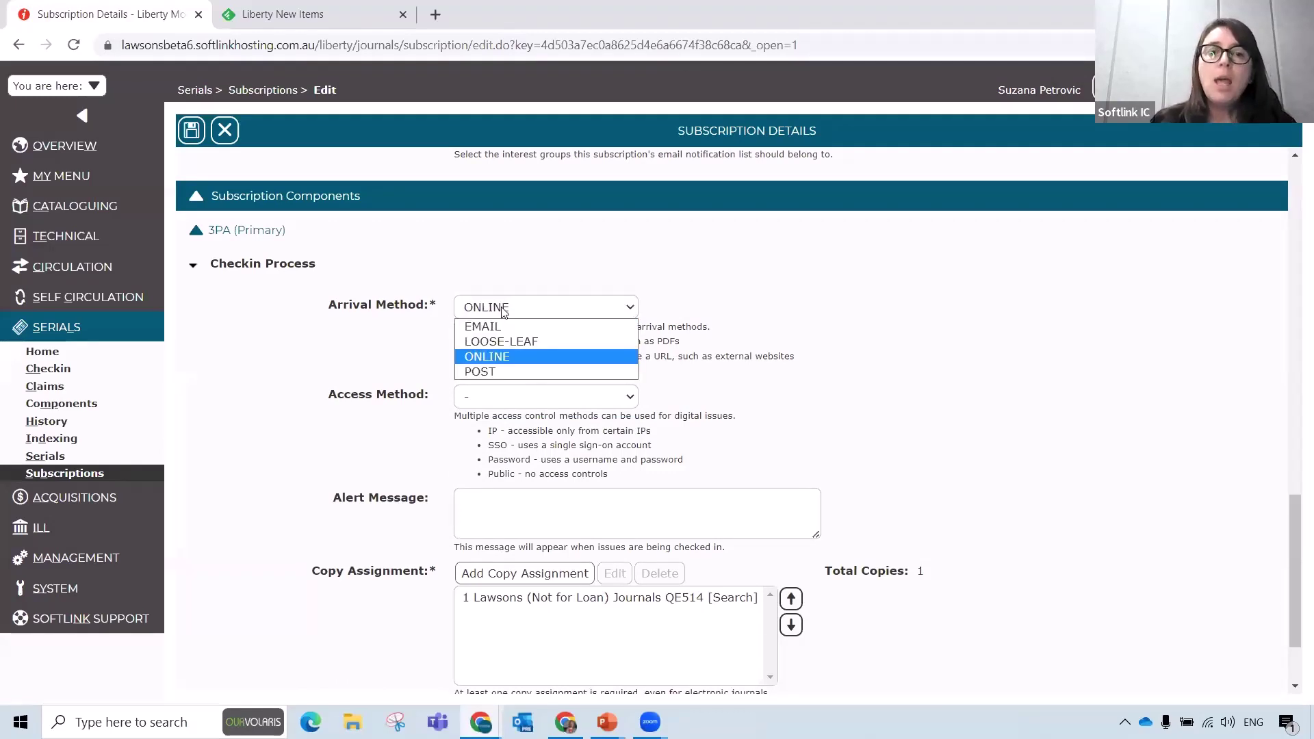
left_click(482, 373)
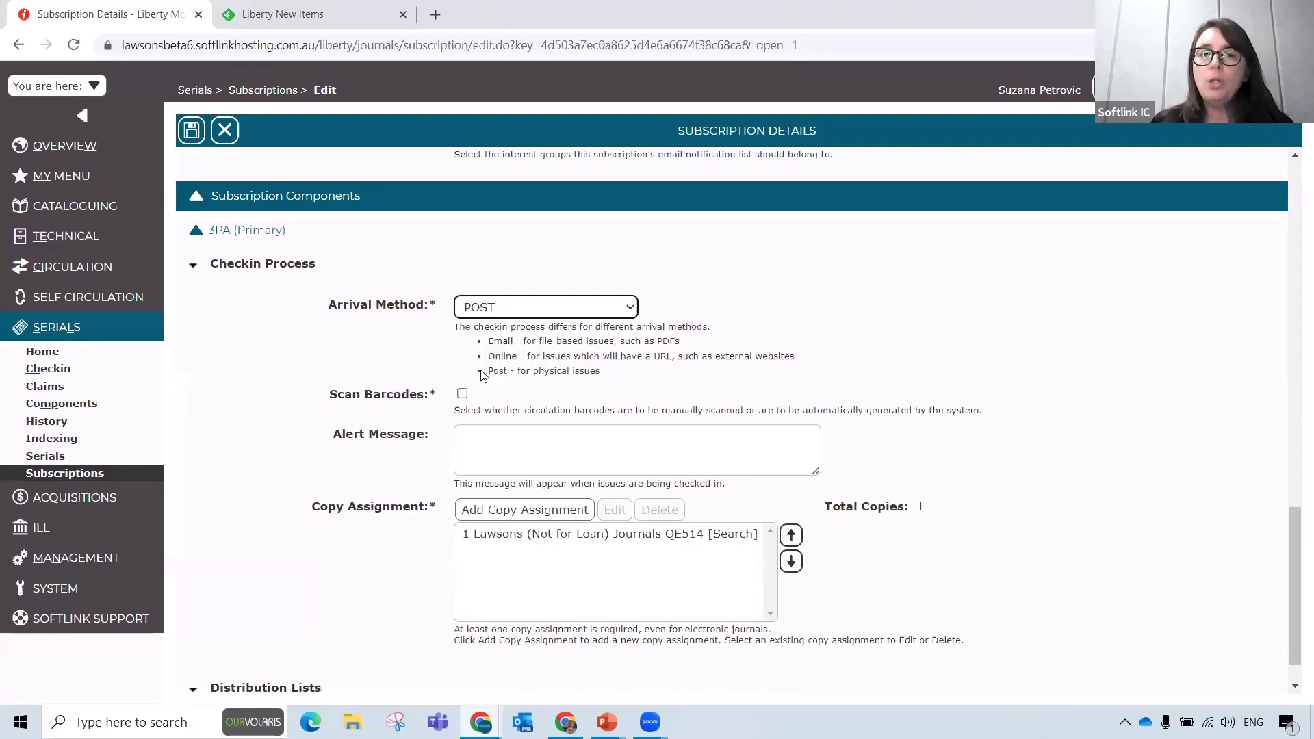
Step: Try ONLINE as the primary component's Arrival Method and review the available Access Method options
left_click(502, 306)
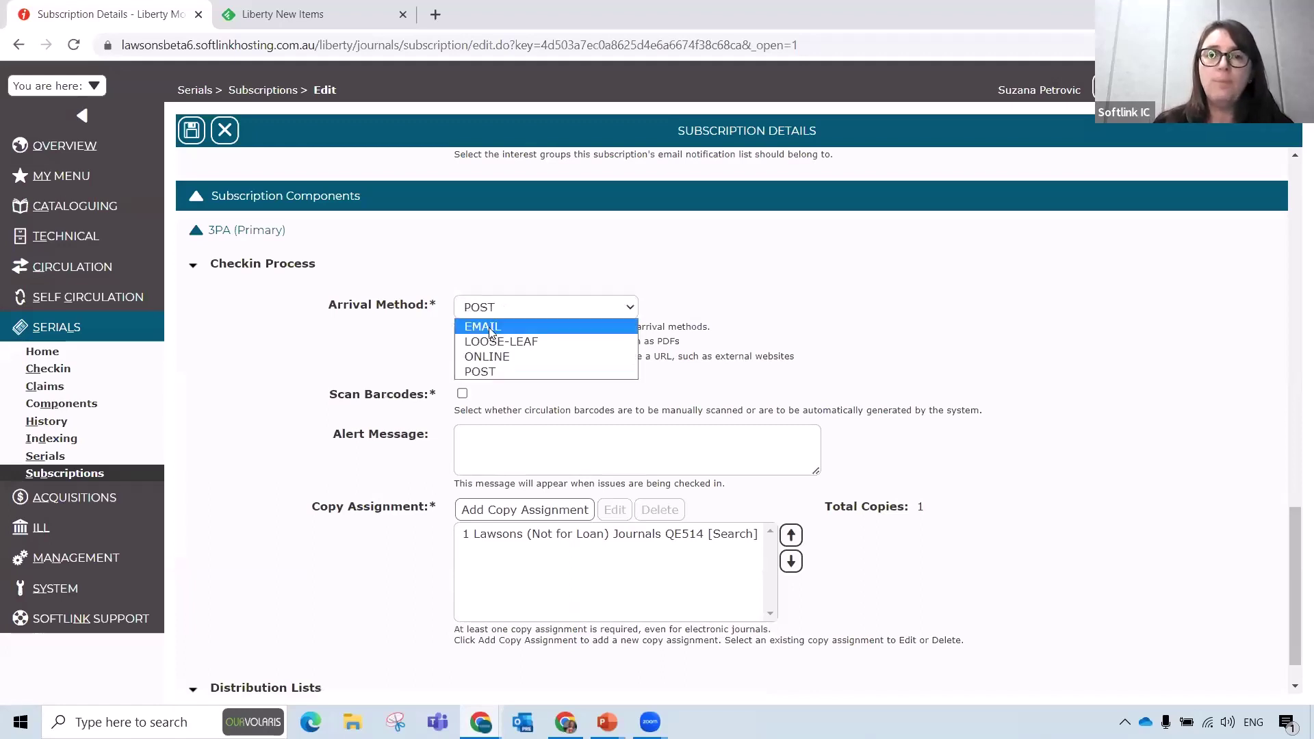
left_click(490, 356)
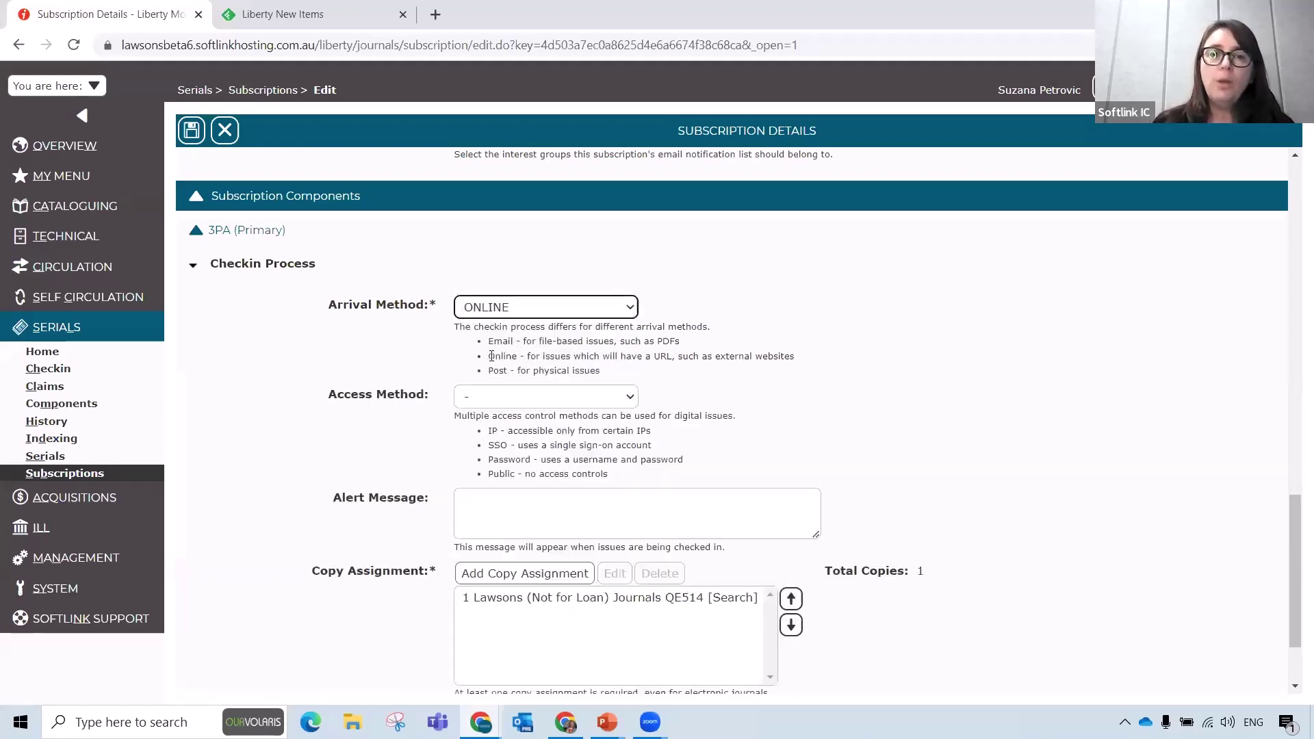
left_click(558, 397)
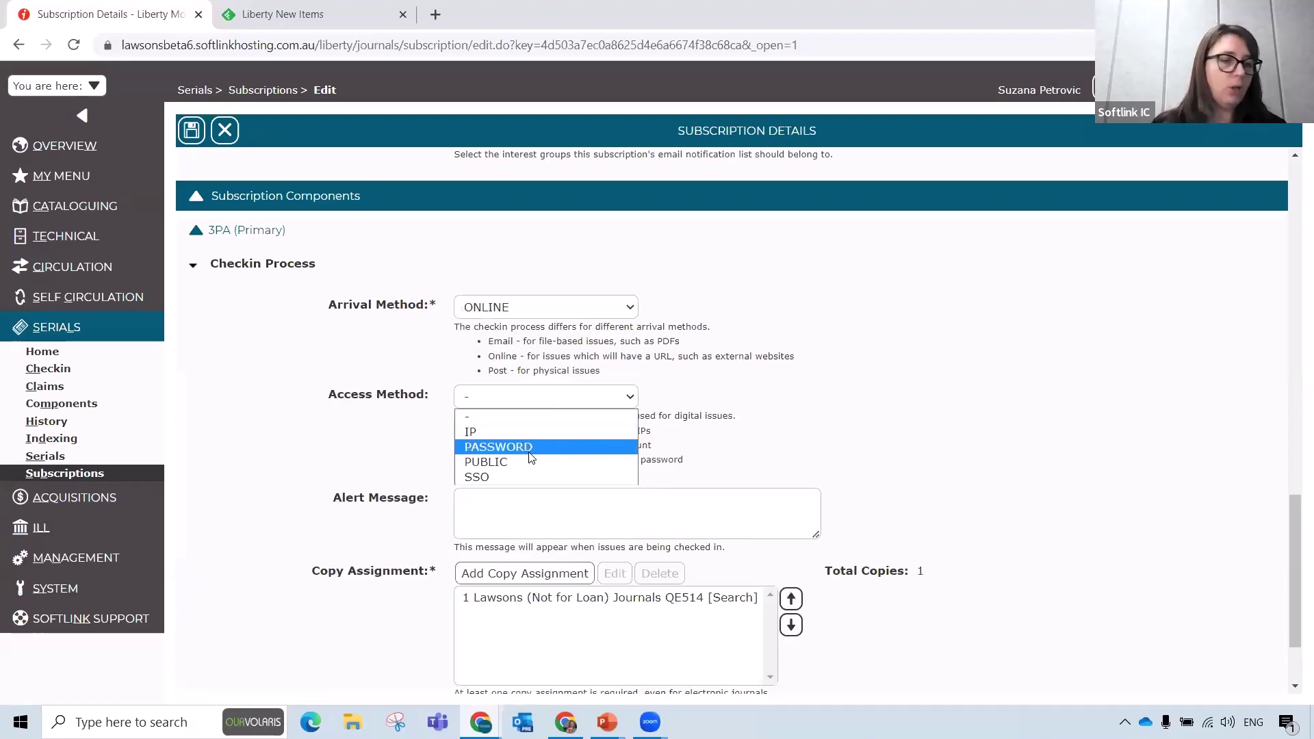
left_click(286, 399)
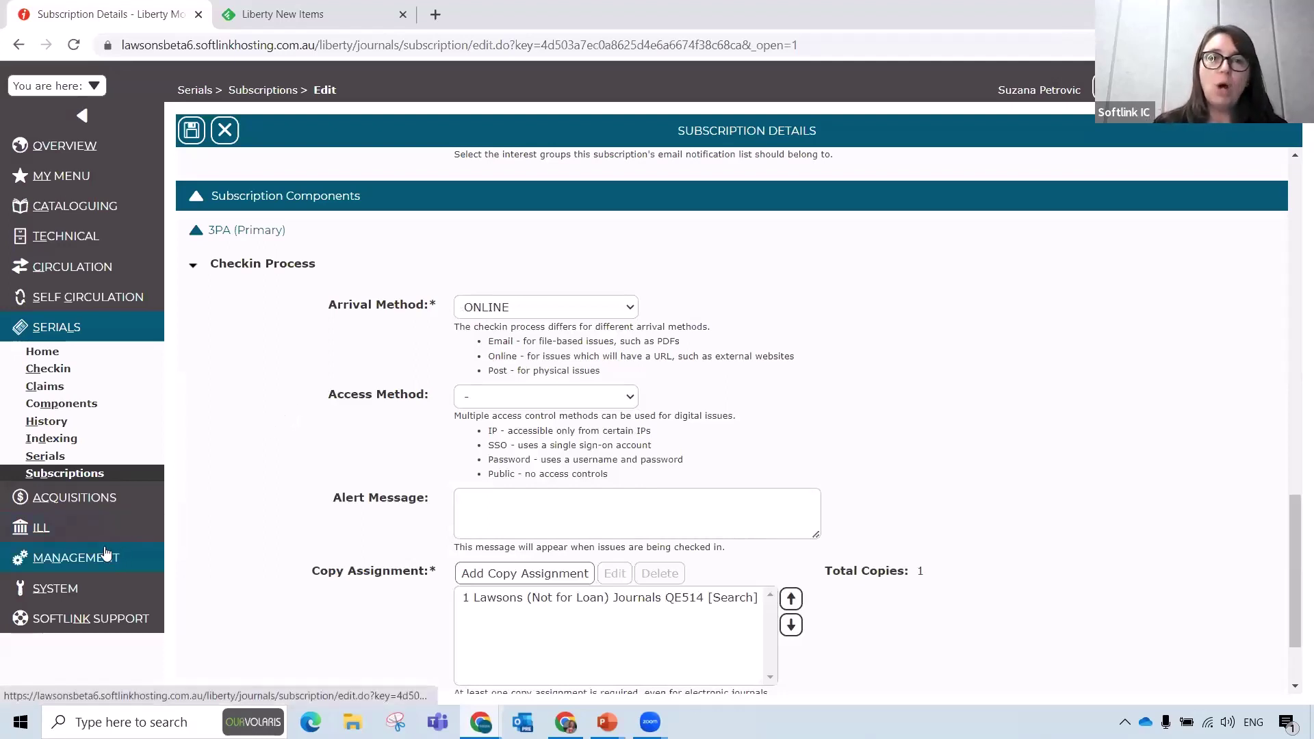
Step: Leave the subscription without saving and view the Arrival Methods list file in Management
left_click(85, 563)
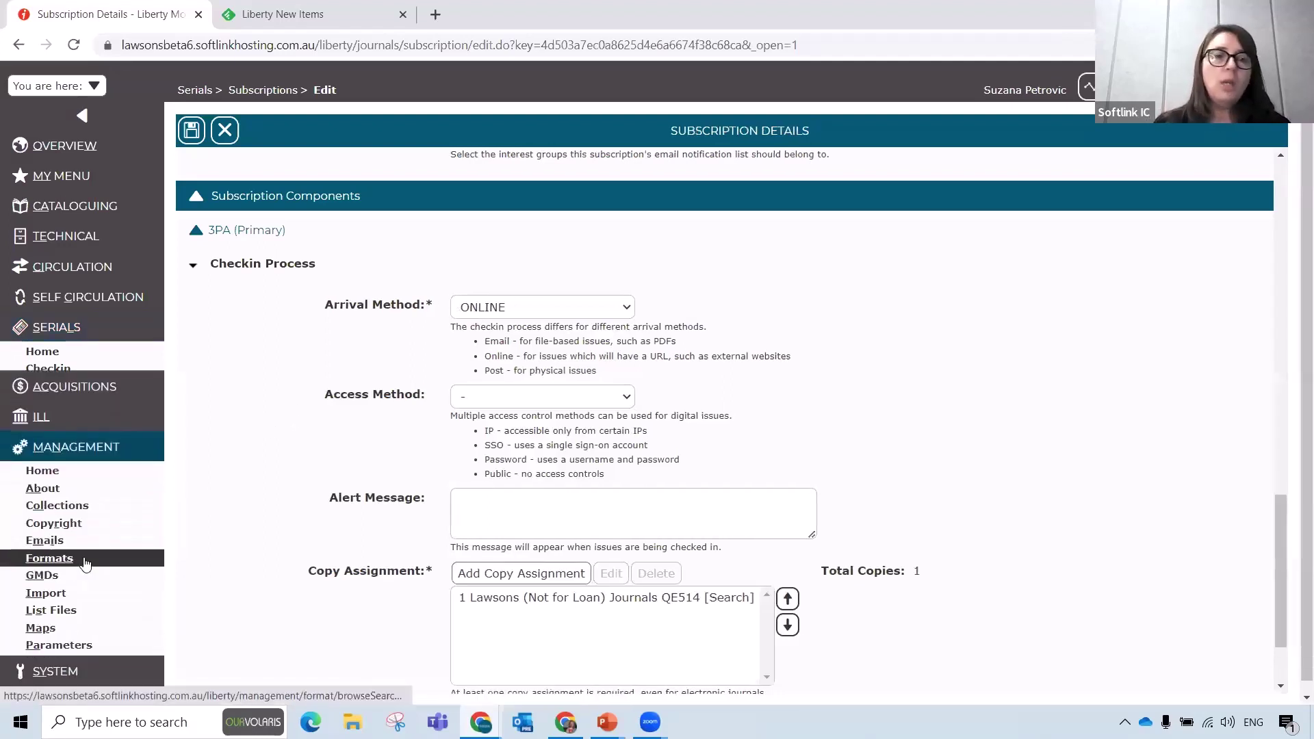
left_click(65, 581)
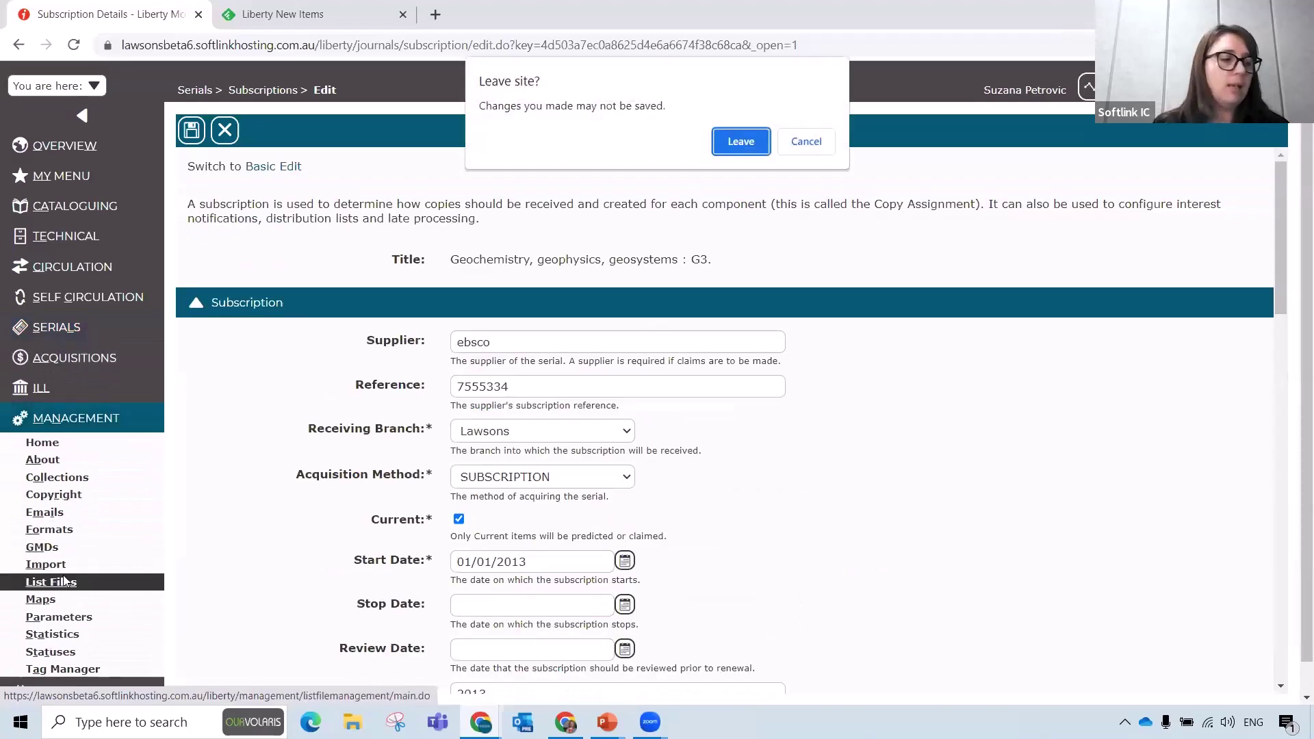
left_click(755, 145)
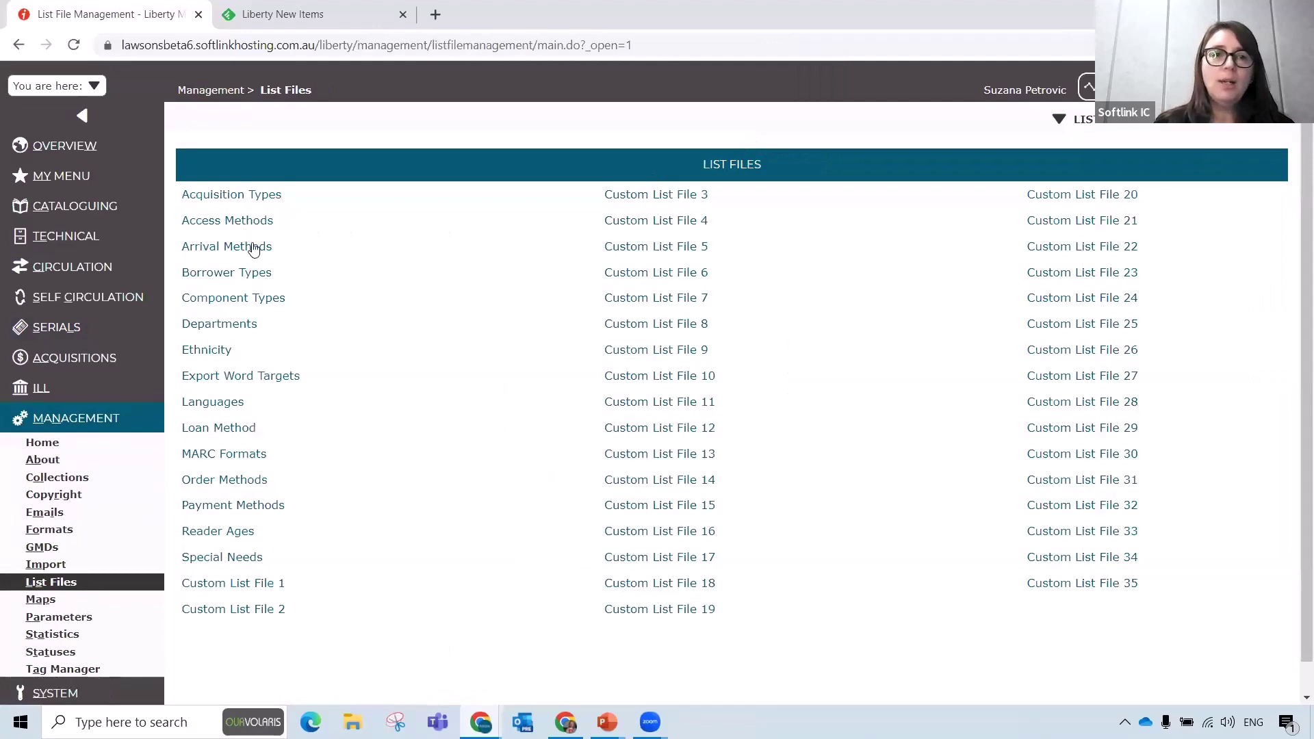
left_click(249, 248)
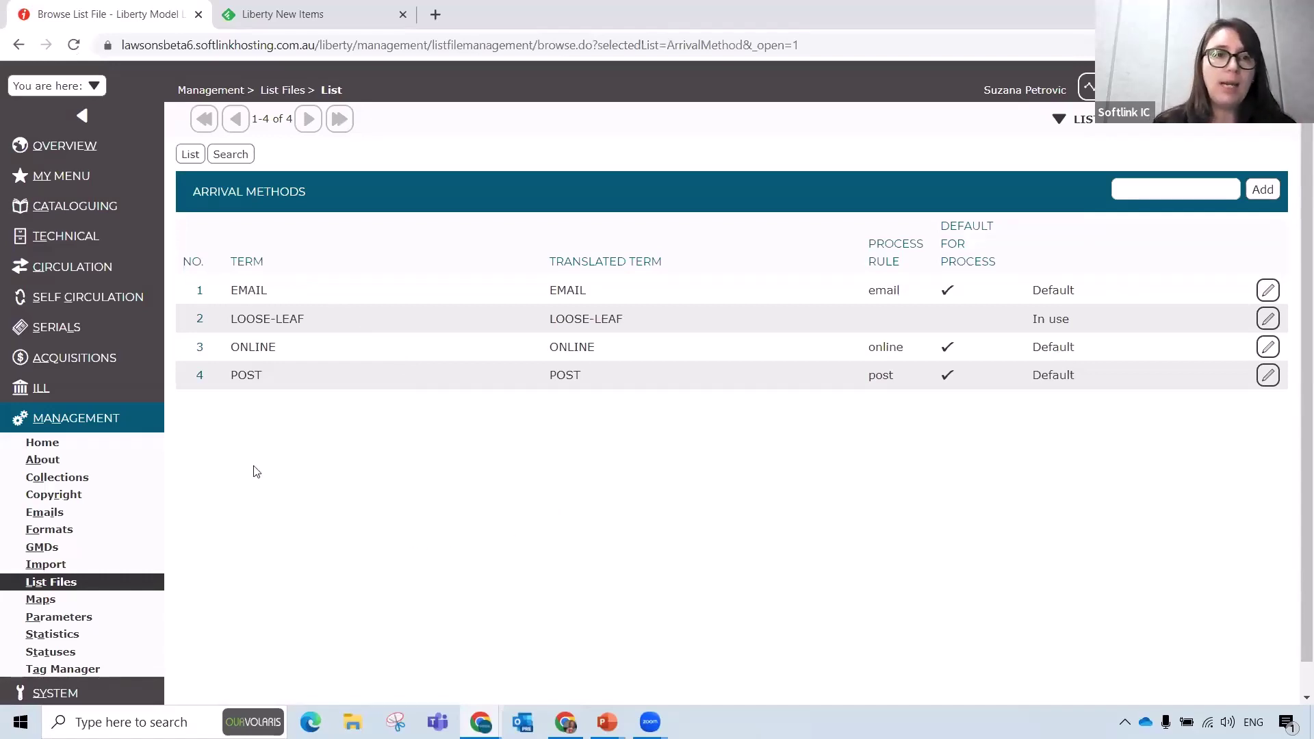
Step: Search the serials subscriptions for "g3" and open the Geochemistry, geophysics, geosystems : G3 subscription for editing
left_click(70, 328)
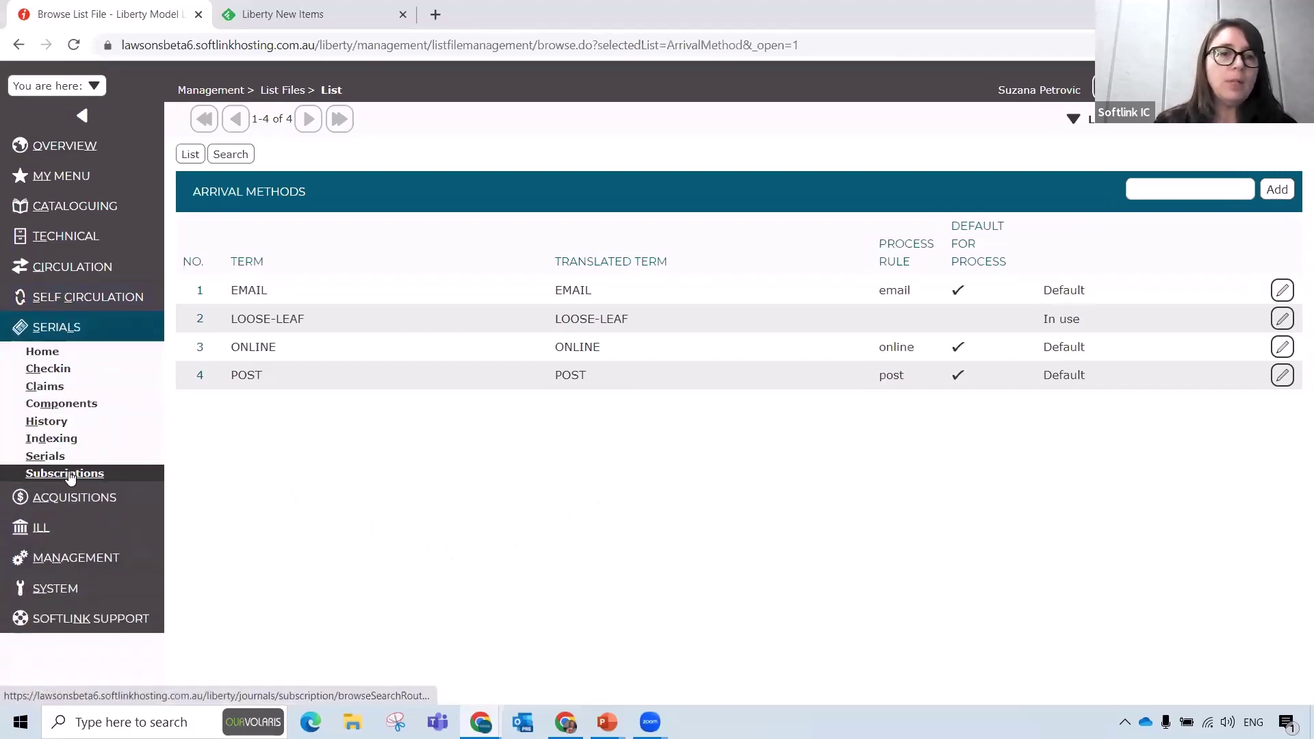
left_click(41, 473)
left_click(190, 119)
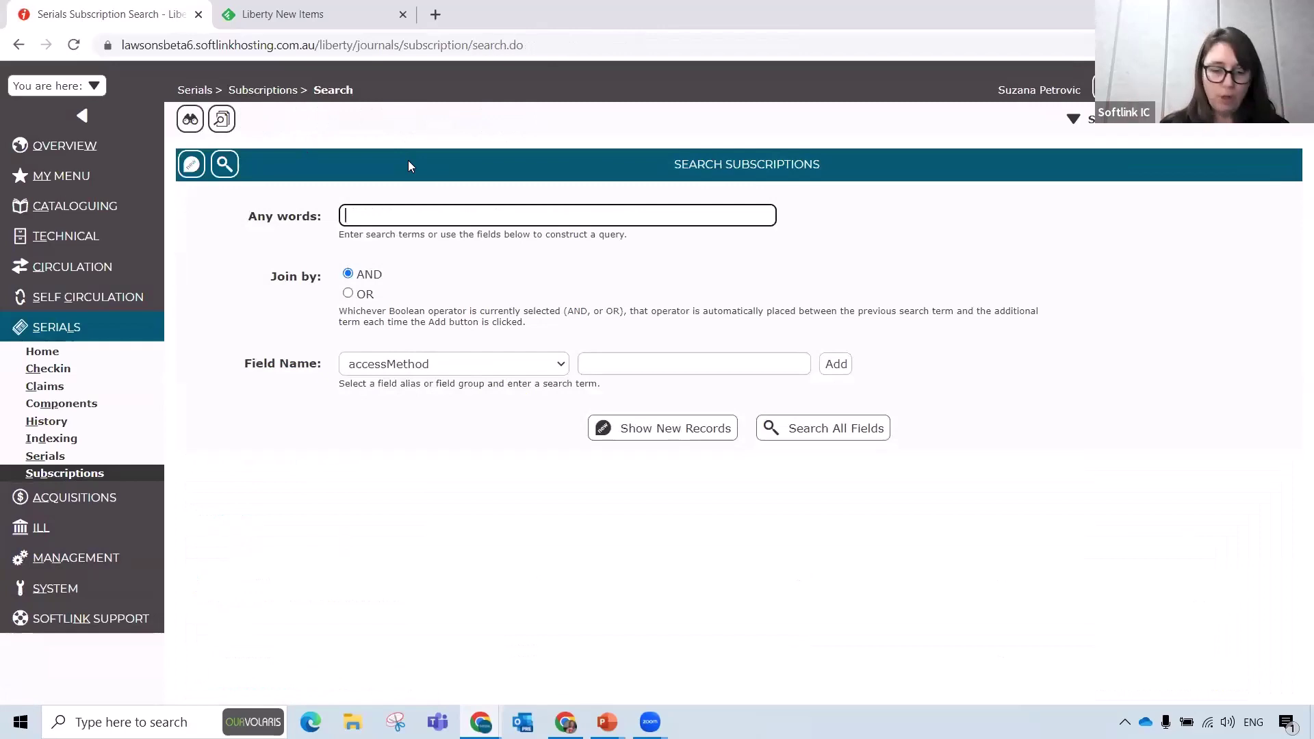
type("g3")
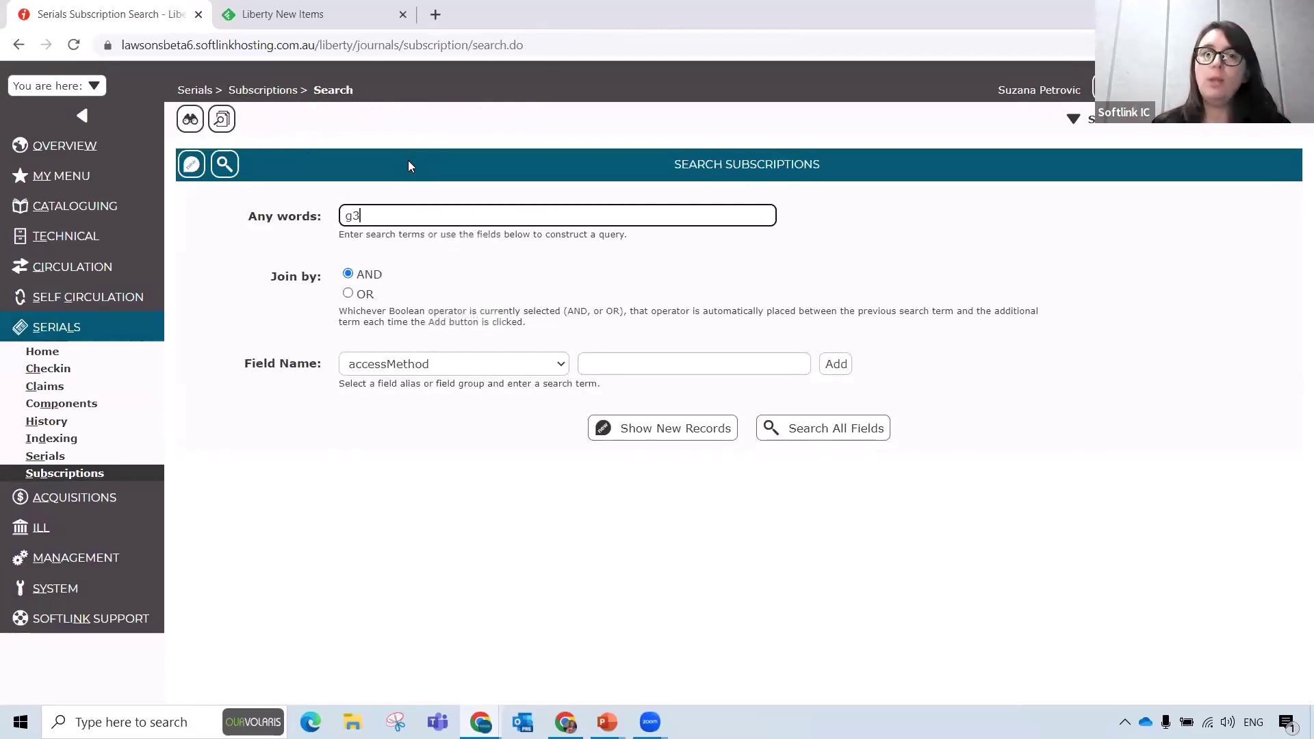
left_click(227, 163)
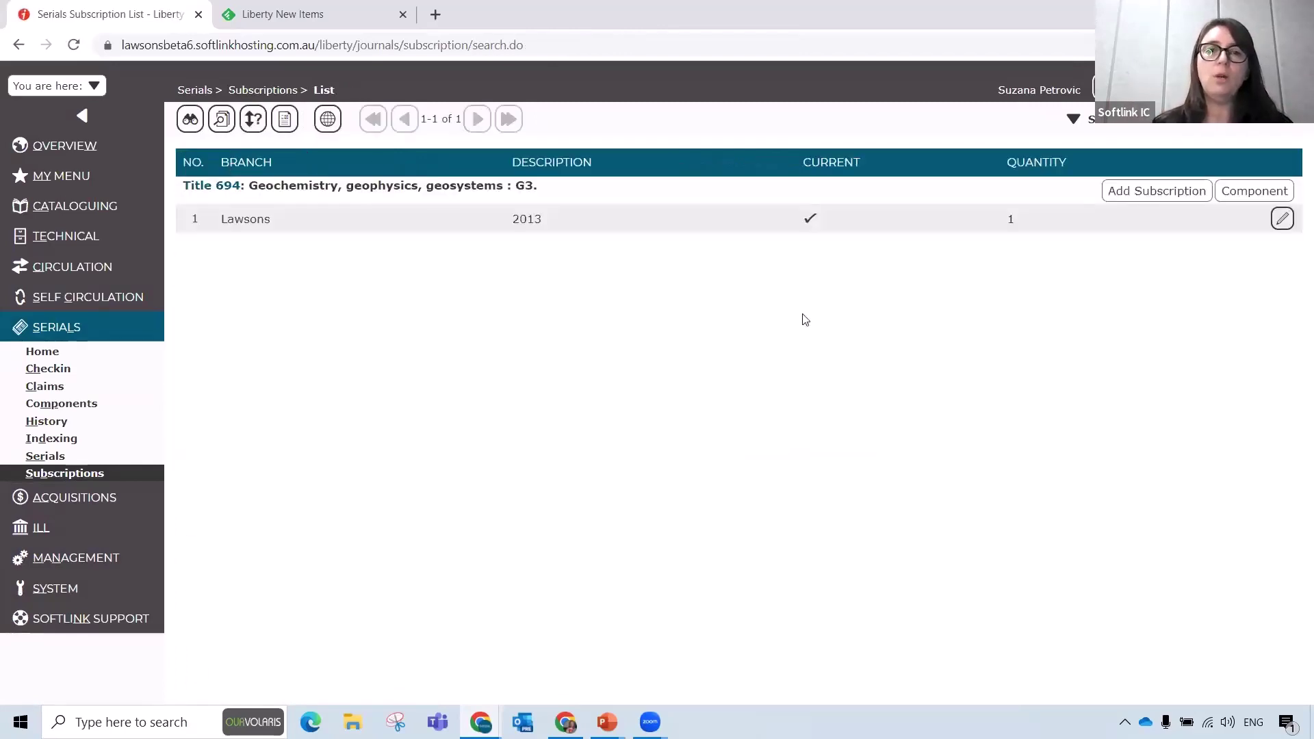
left_click(1281, 218)
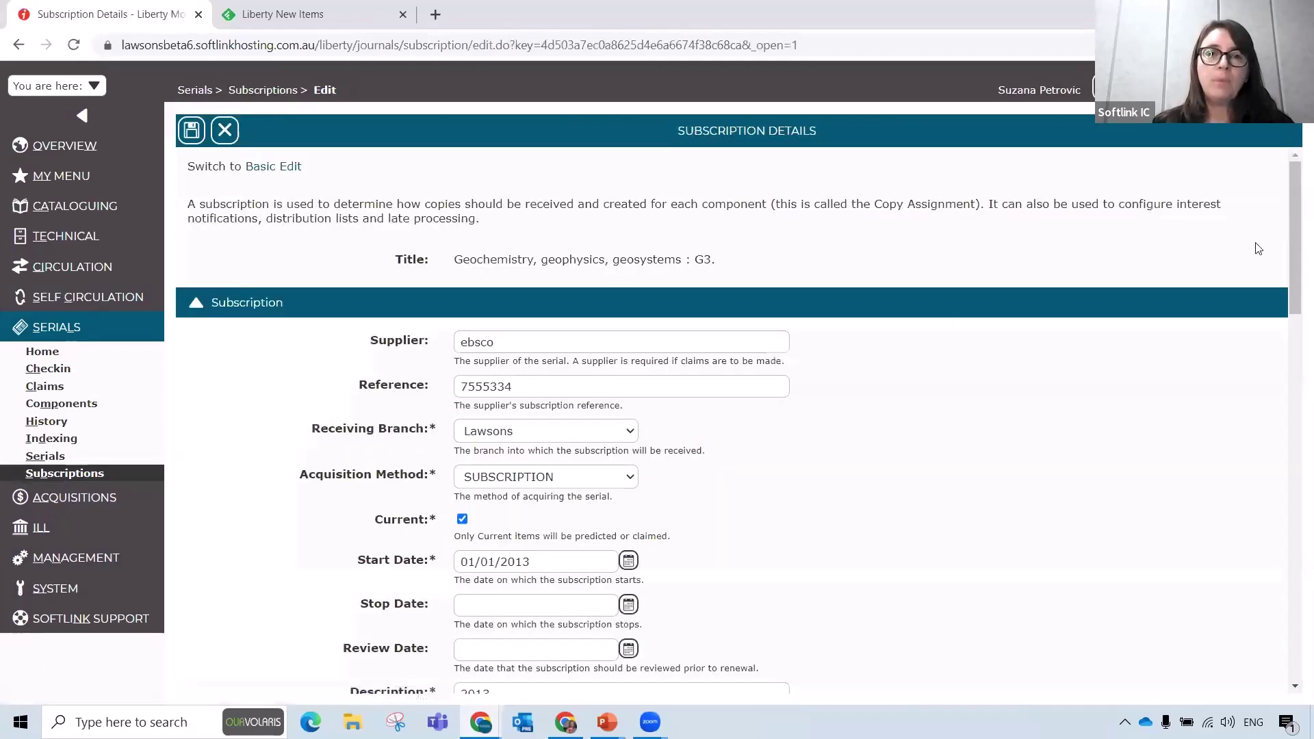
Step: Set the primary component's Arrival Method to ONLINE and its Access Method to PASSWORD, and save the subscription
scroll(848, 503, "down", 8)
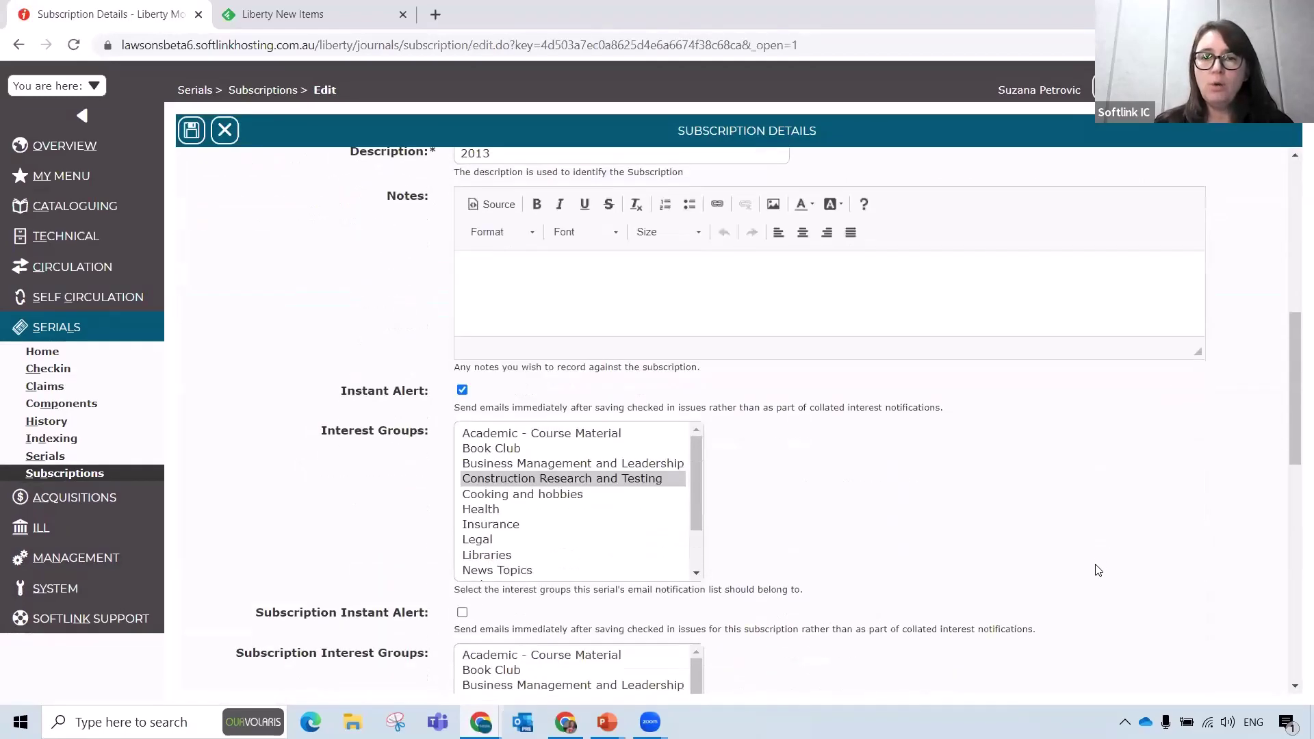
scroll(1098, 570, "down", 8)
left_click(553, 307)
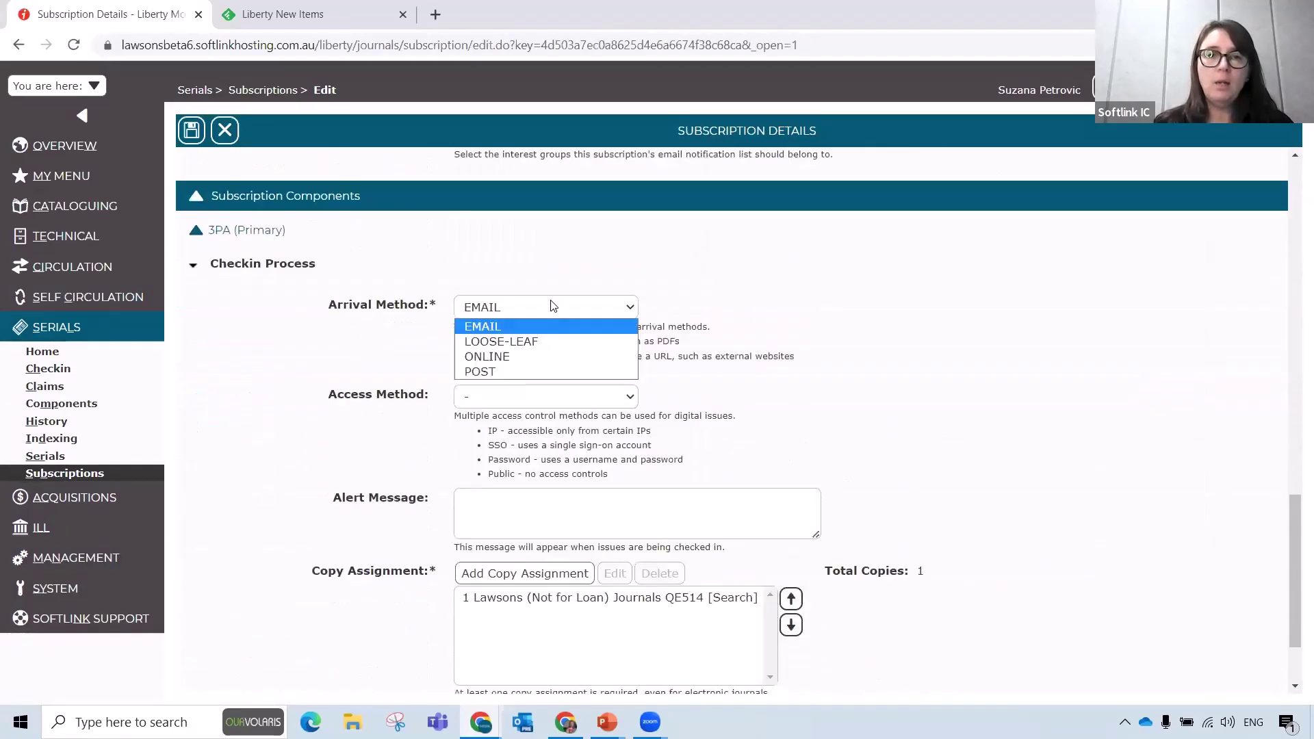
left_click(506, 356)
left_click(515, 397)
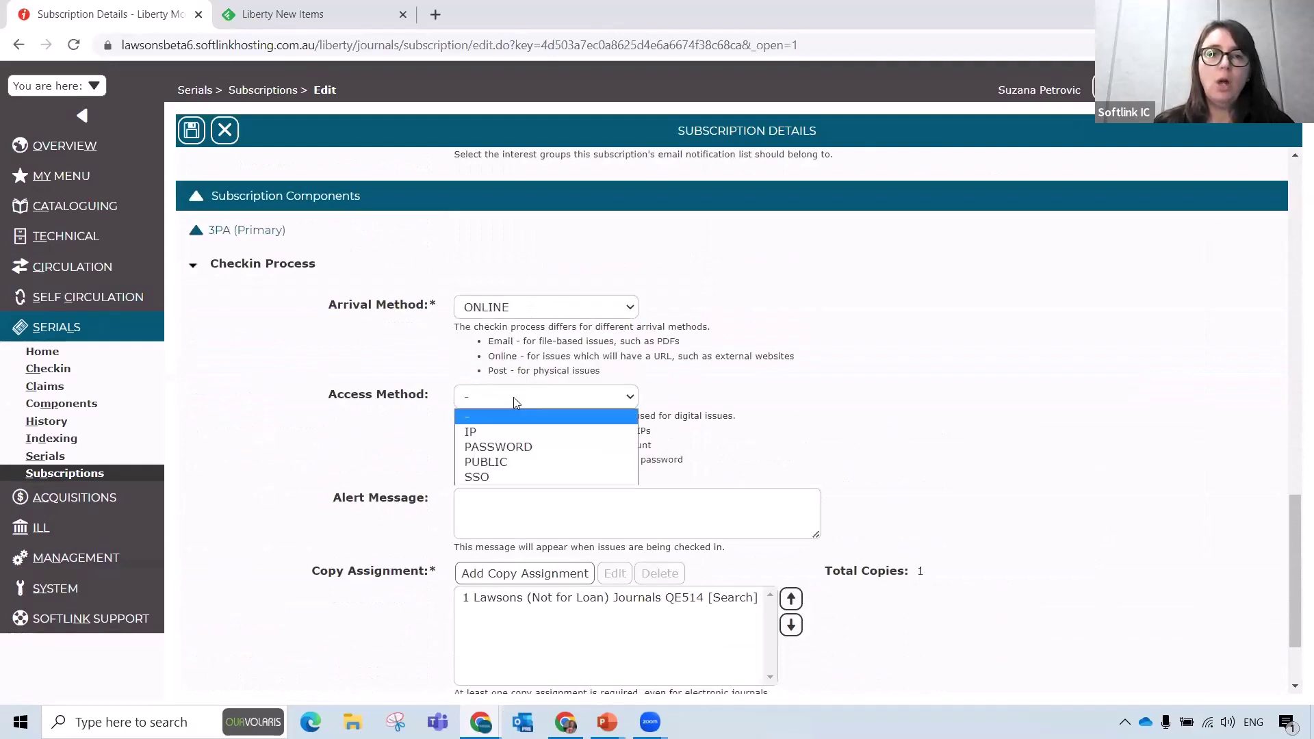
left_click(511, 447)
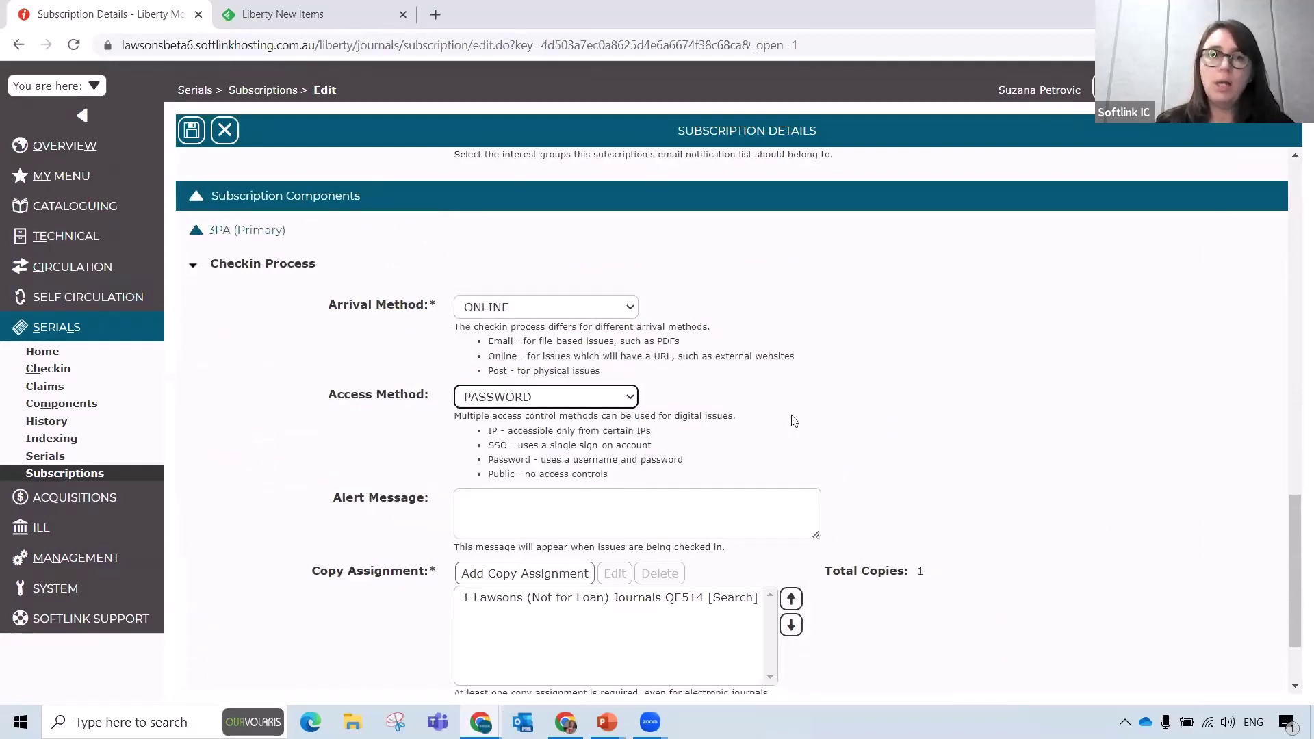
left_click(792, 416)
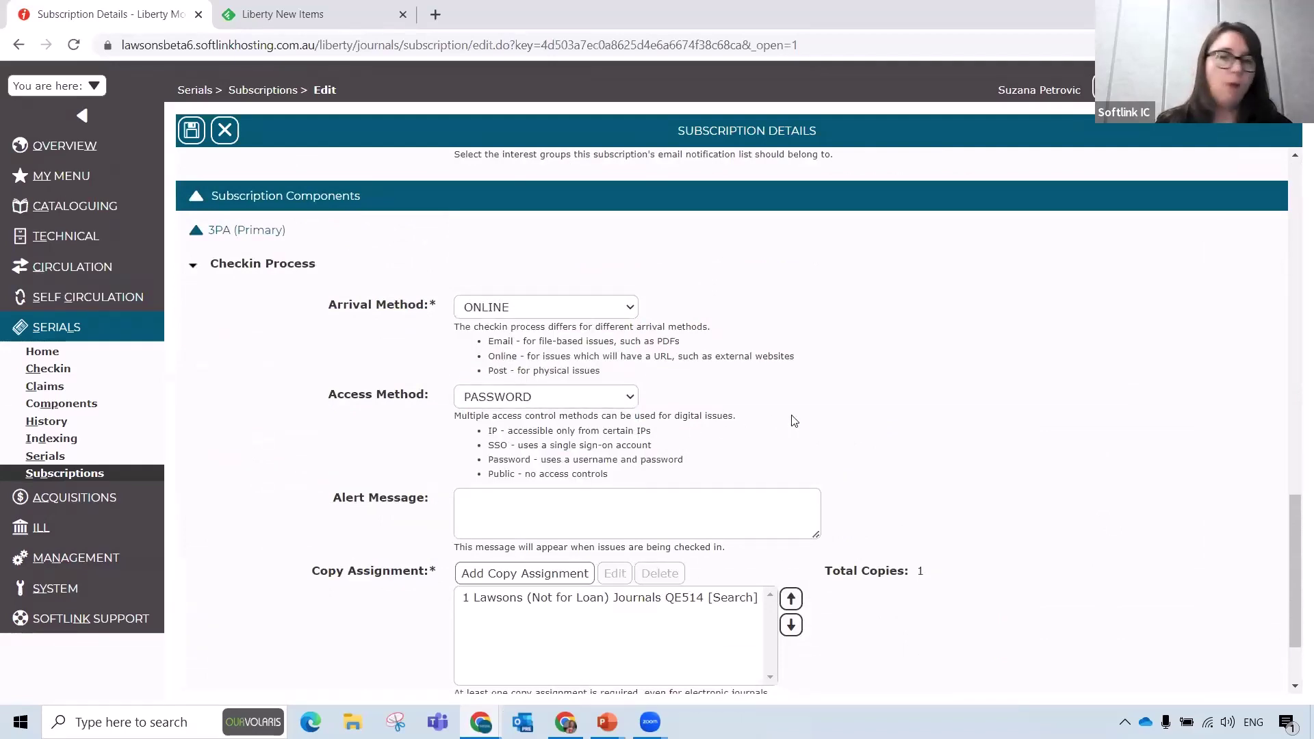
left_click(192, 130)
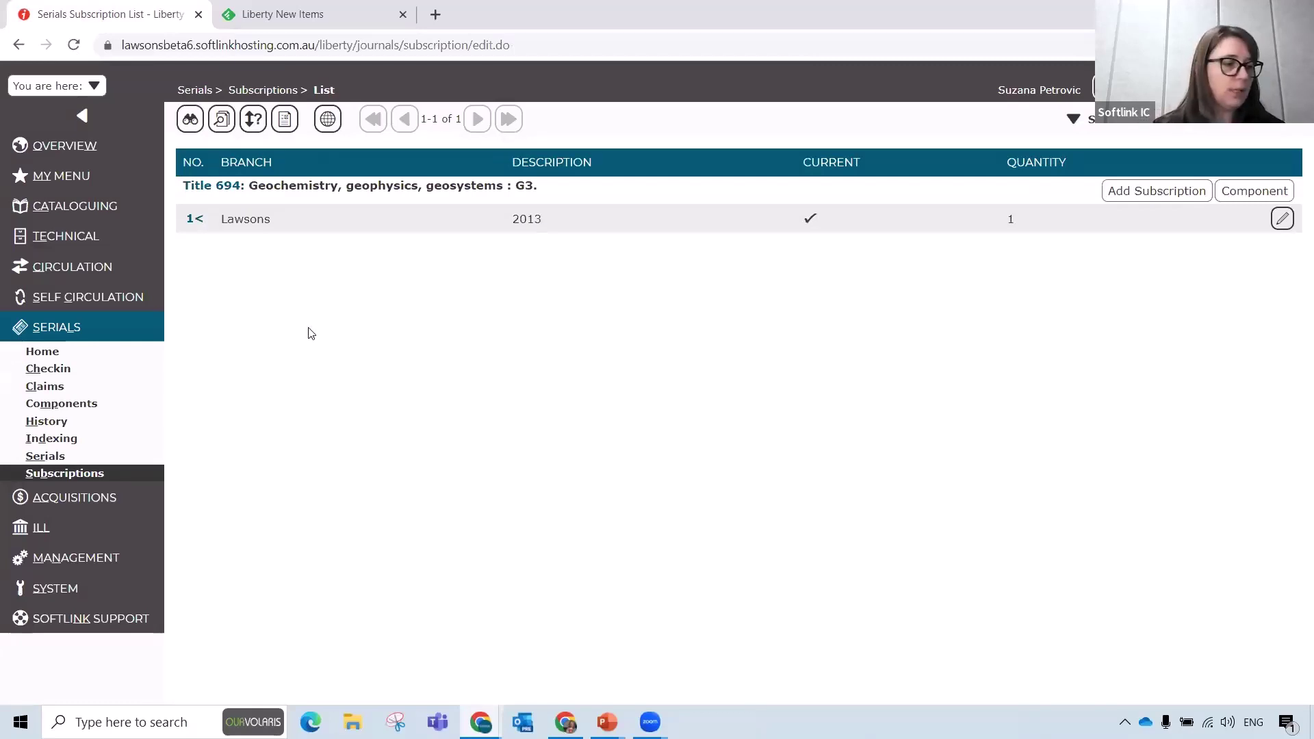
Step: Return to the staff Overview and switch to the catalogue window's Lawsons Library home page
left_click(76, 148)
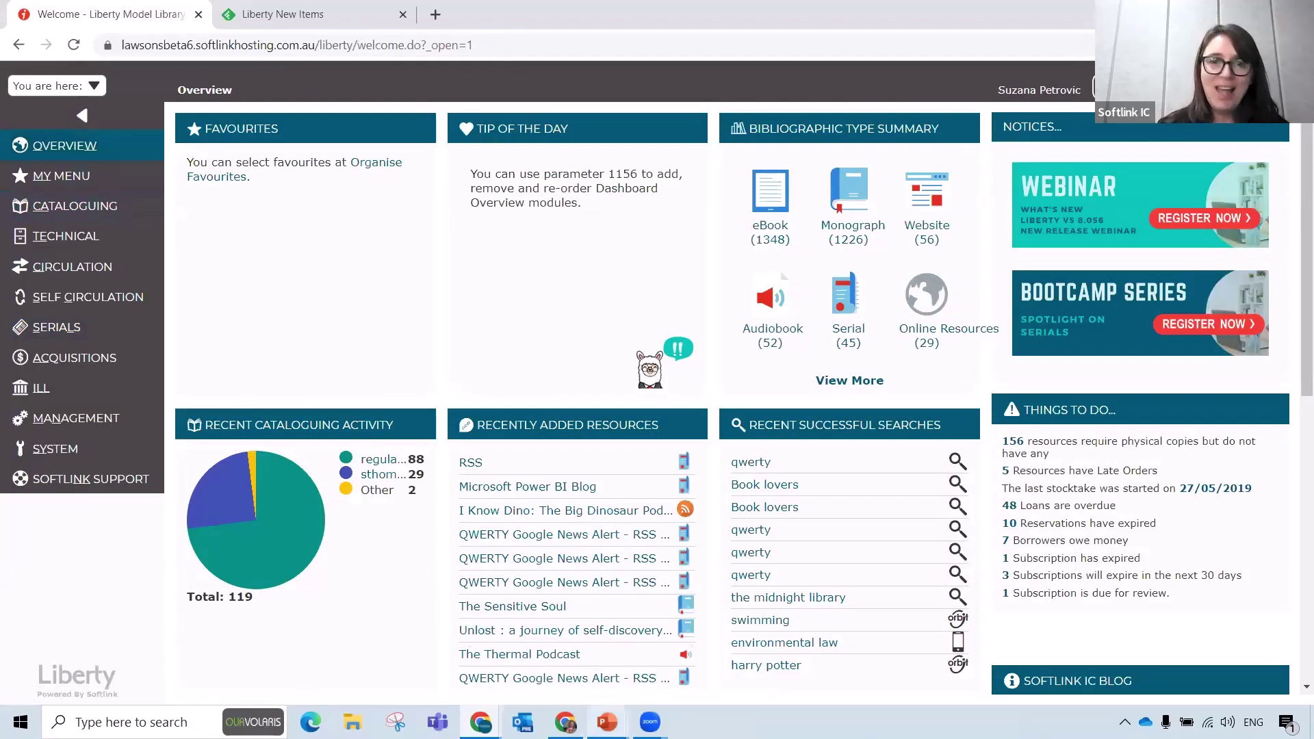
mouse_move(566, 722)
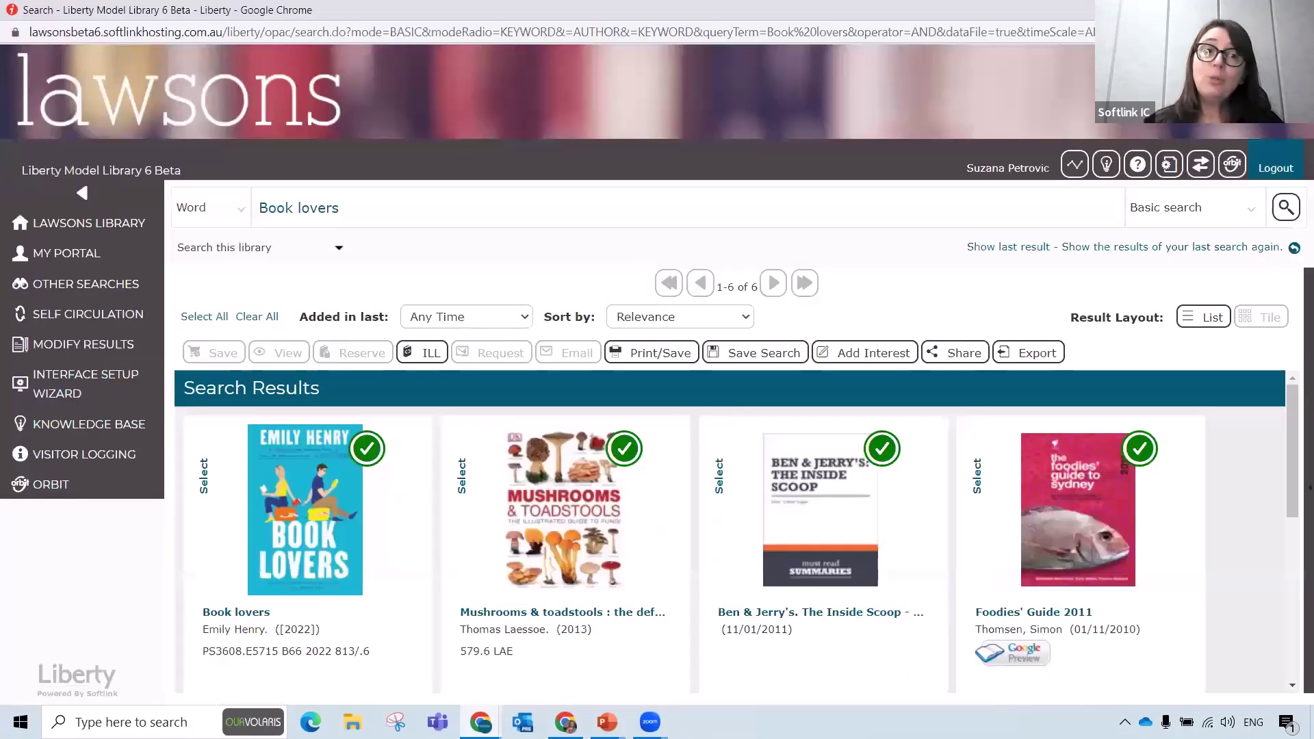
left_click(99, 224)
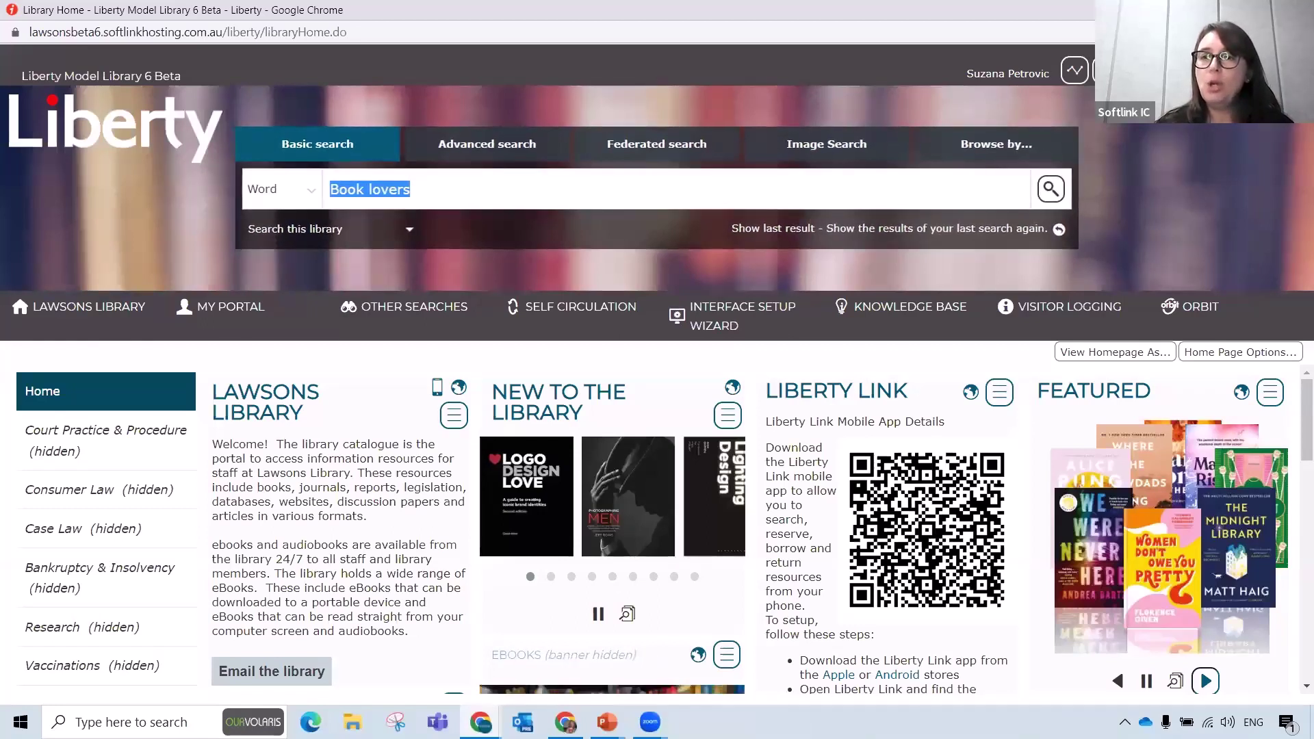
Step: Add a custom search to the library home page and name it "Annual Reports"
left_click(1256, 353)
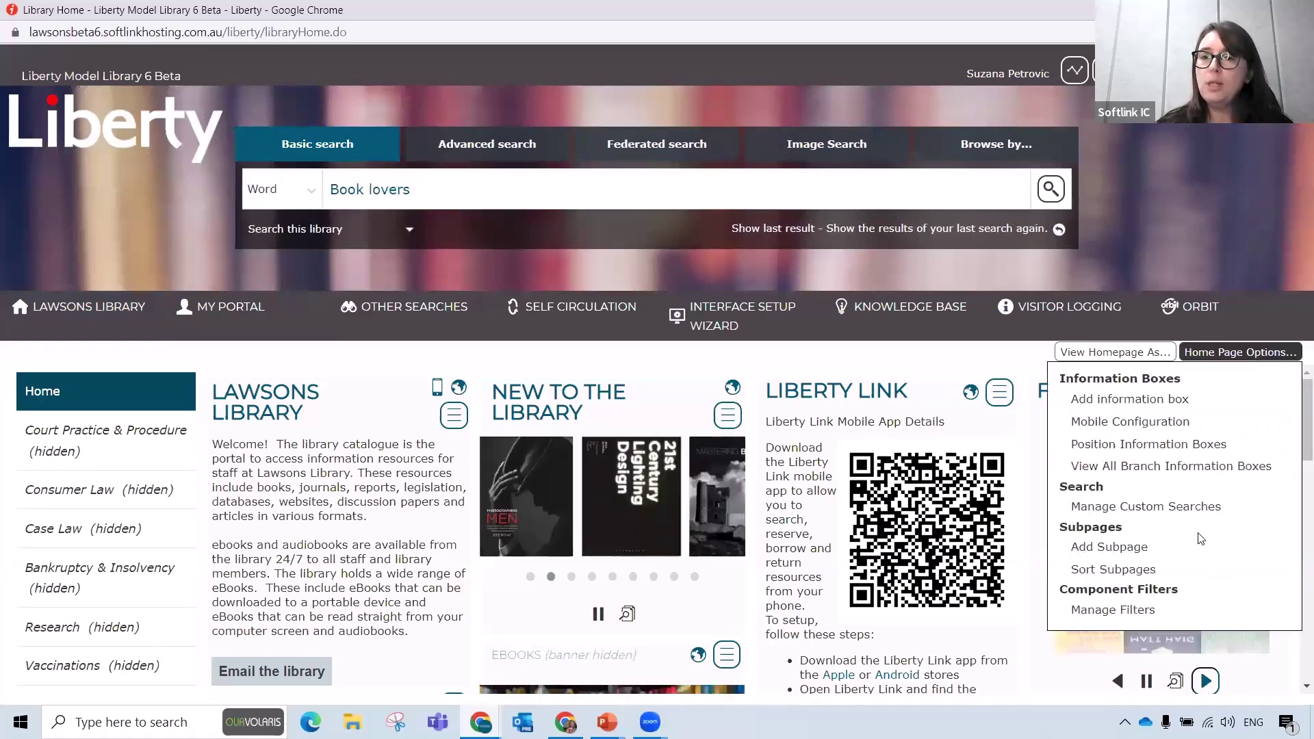
left_click(1192, 511)
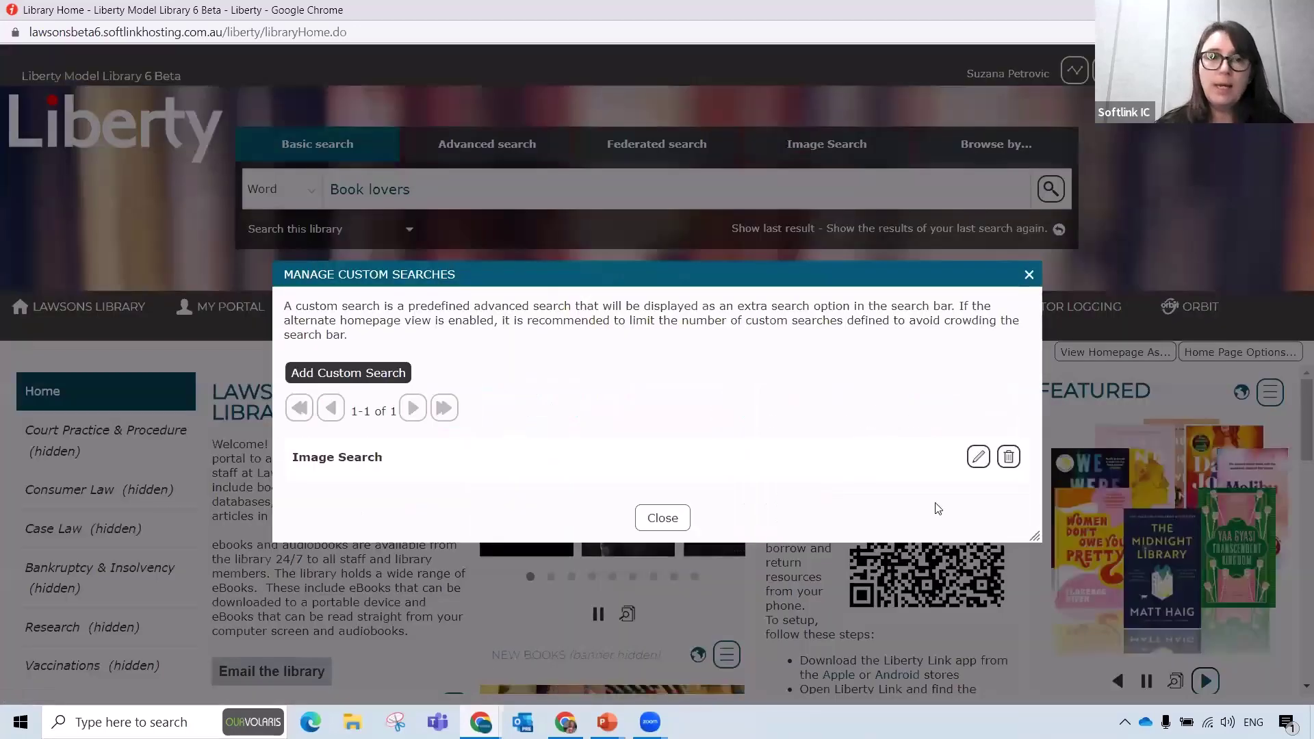
left_click(363, 376)
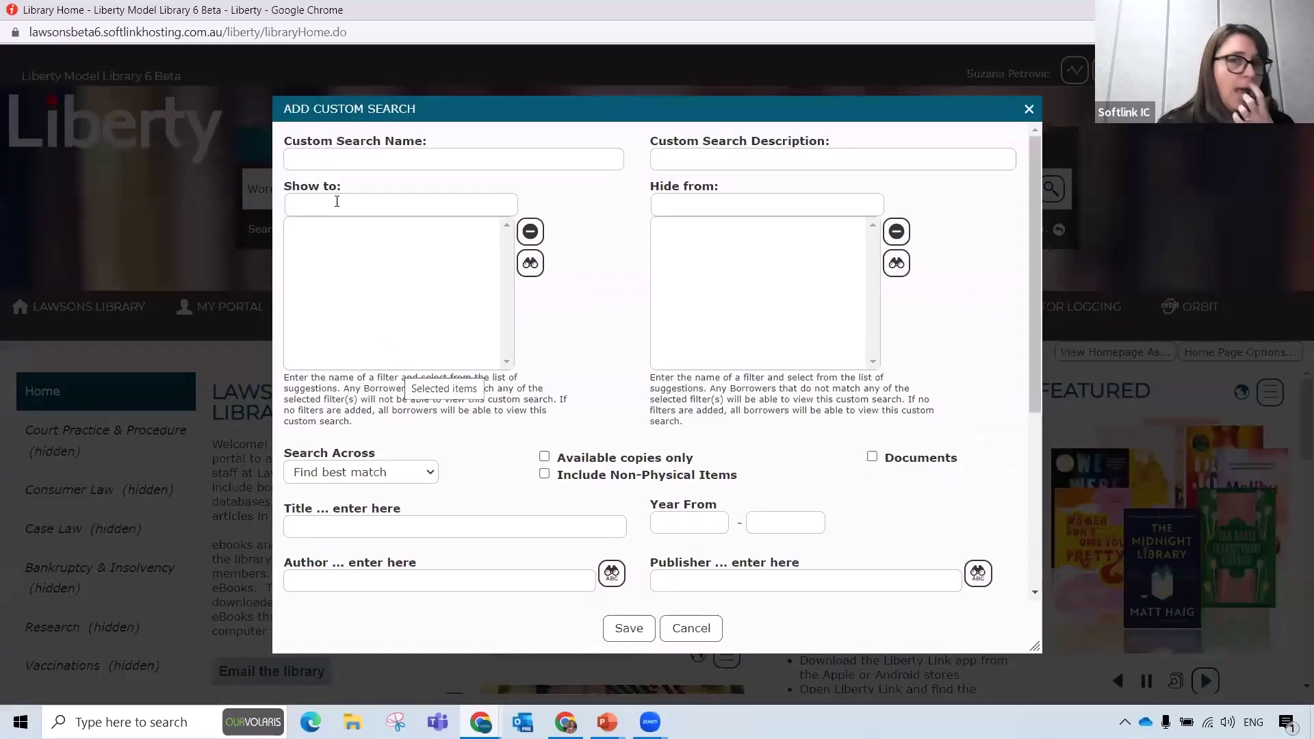
left_click(328, 162)
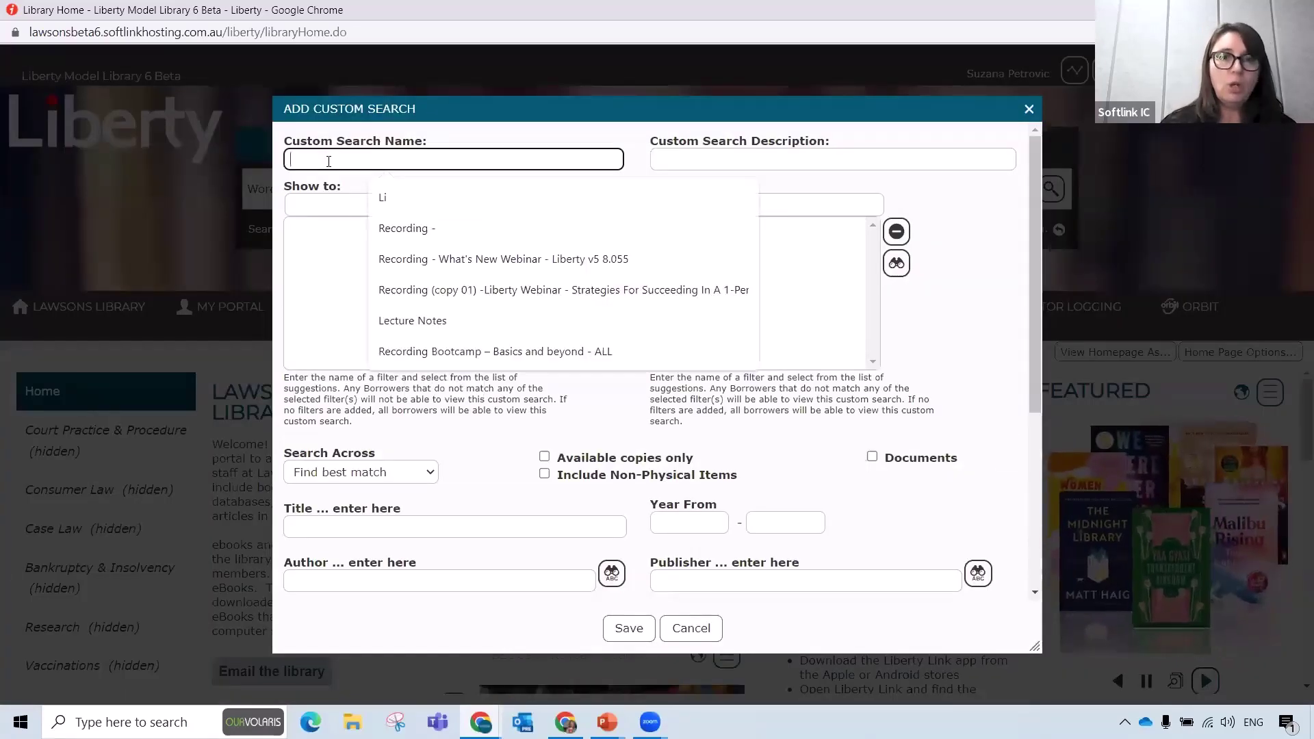
type("Annual Repor")
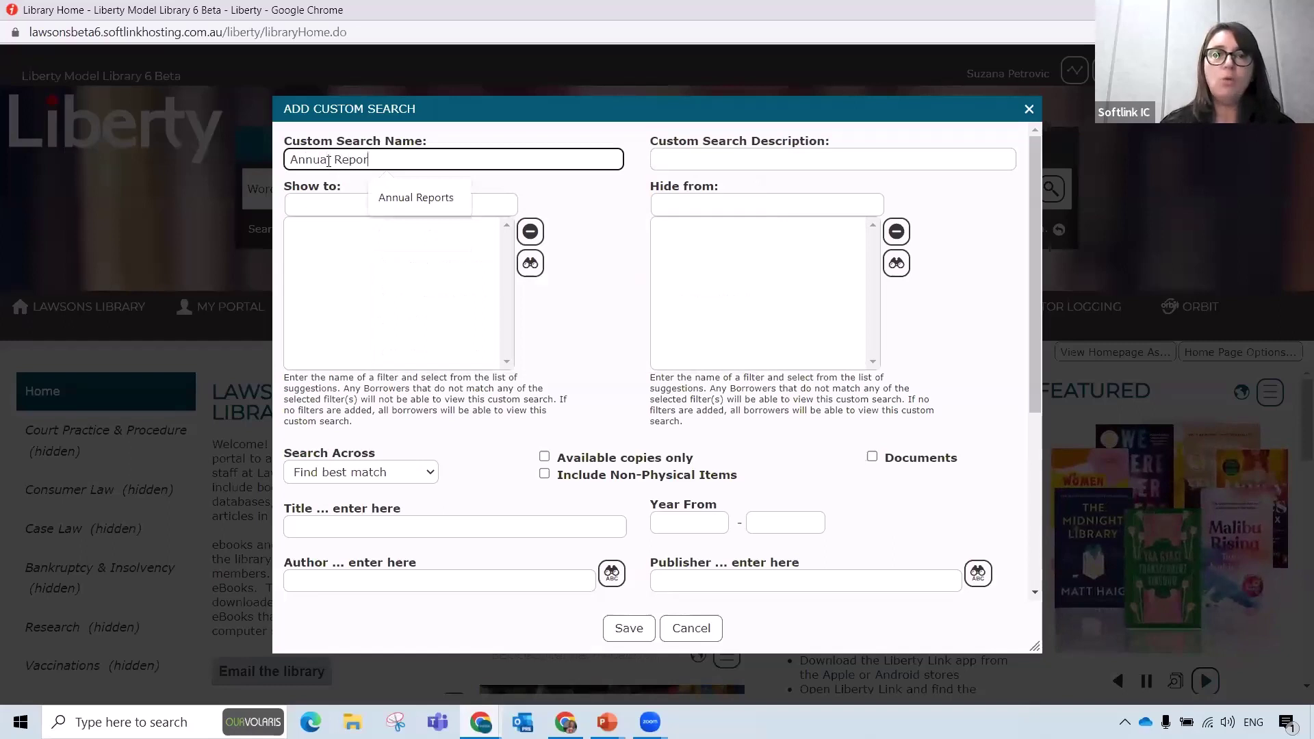
type("ts")
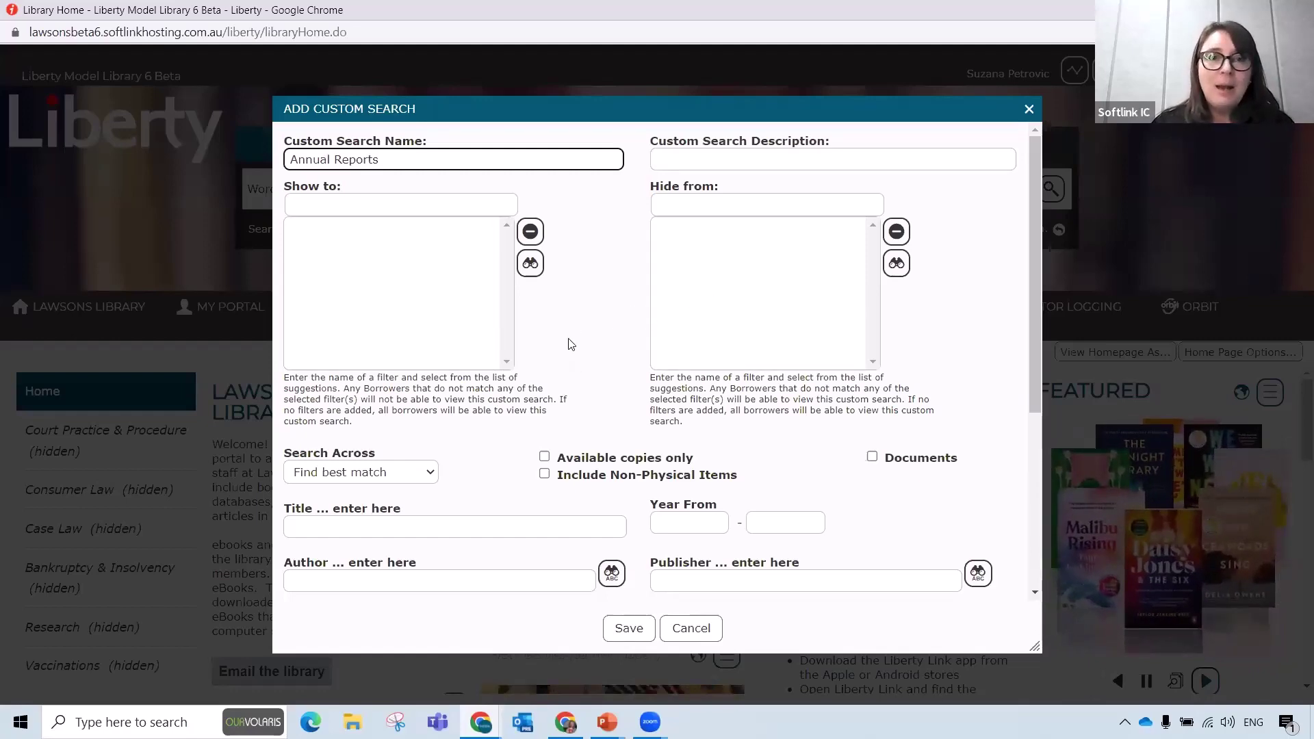
Step: Limit the custom search to the Annual Reports type, save it, and close the custom search manager
scroll(575, 301, "down", 1)
scroll(574, 298, "down", 2)
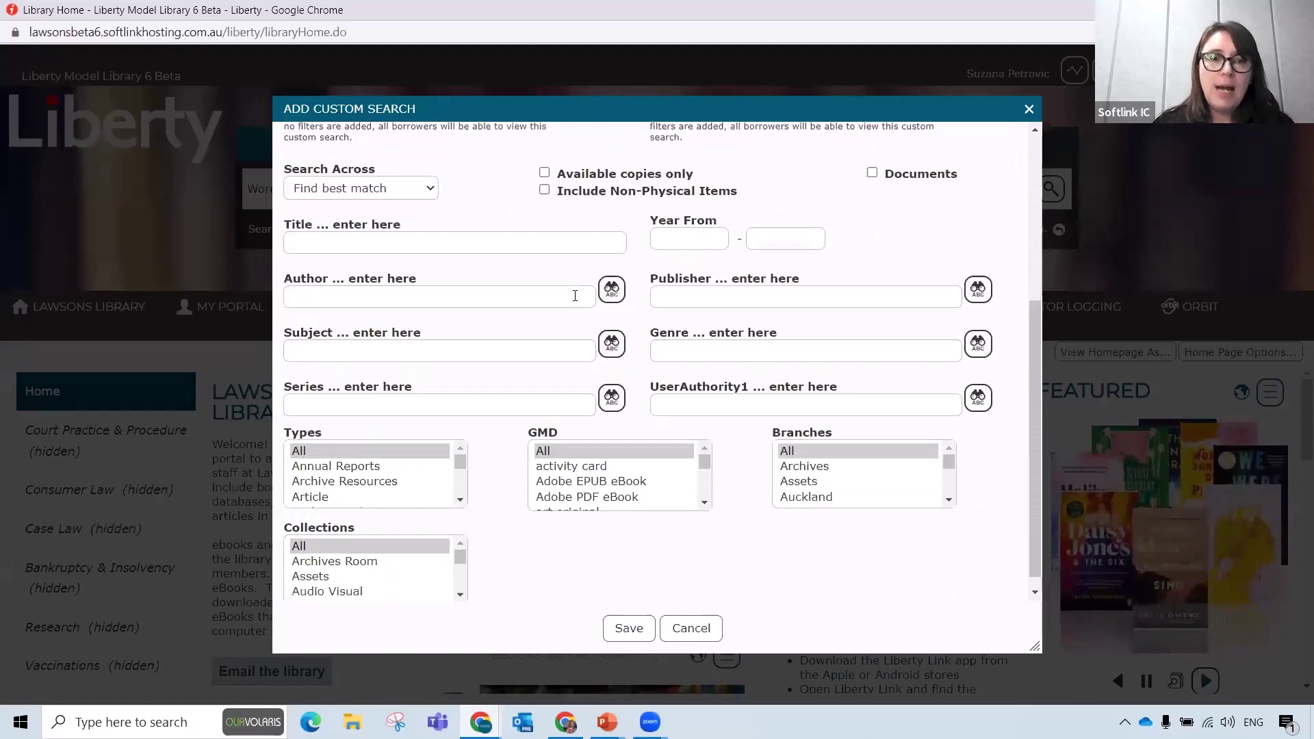
left_click(361, 452)
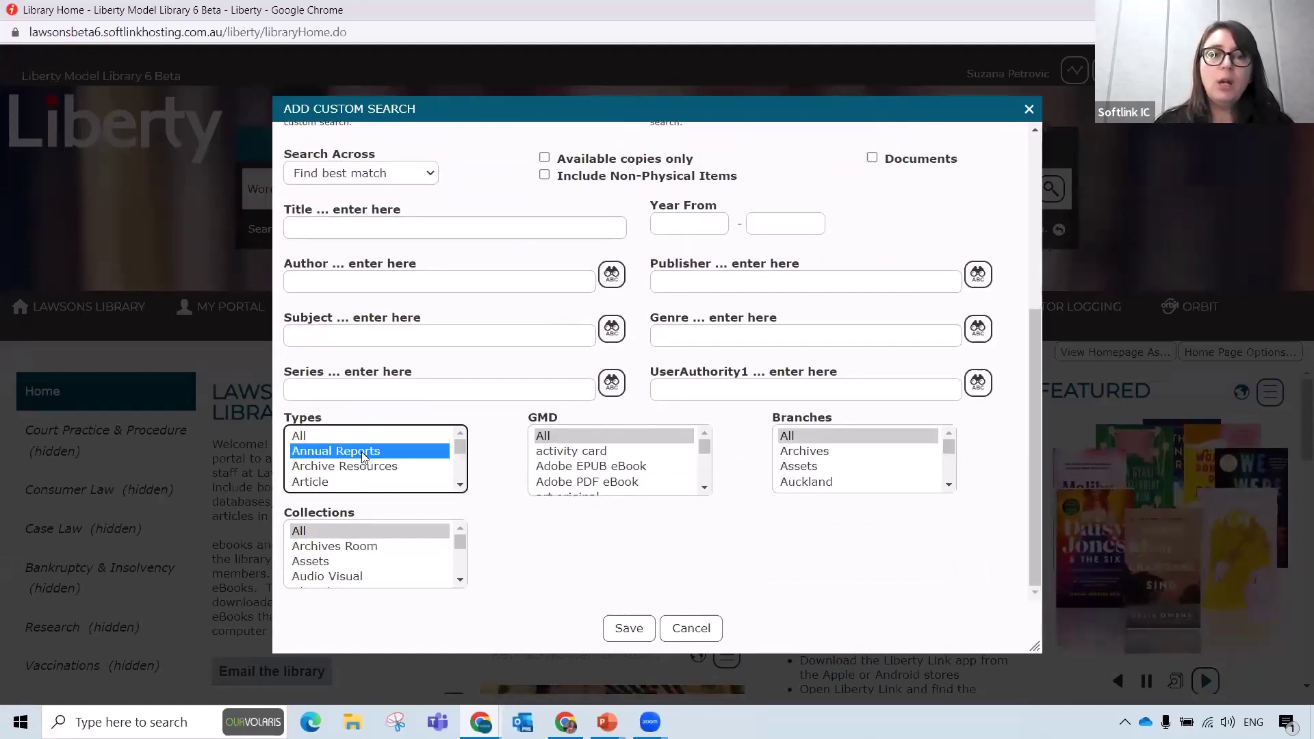
left_click(630, 638)
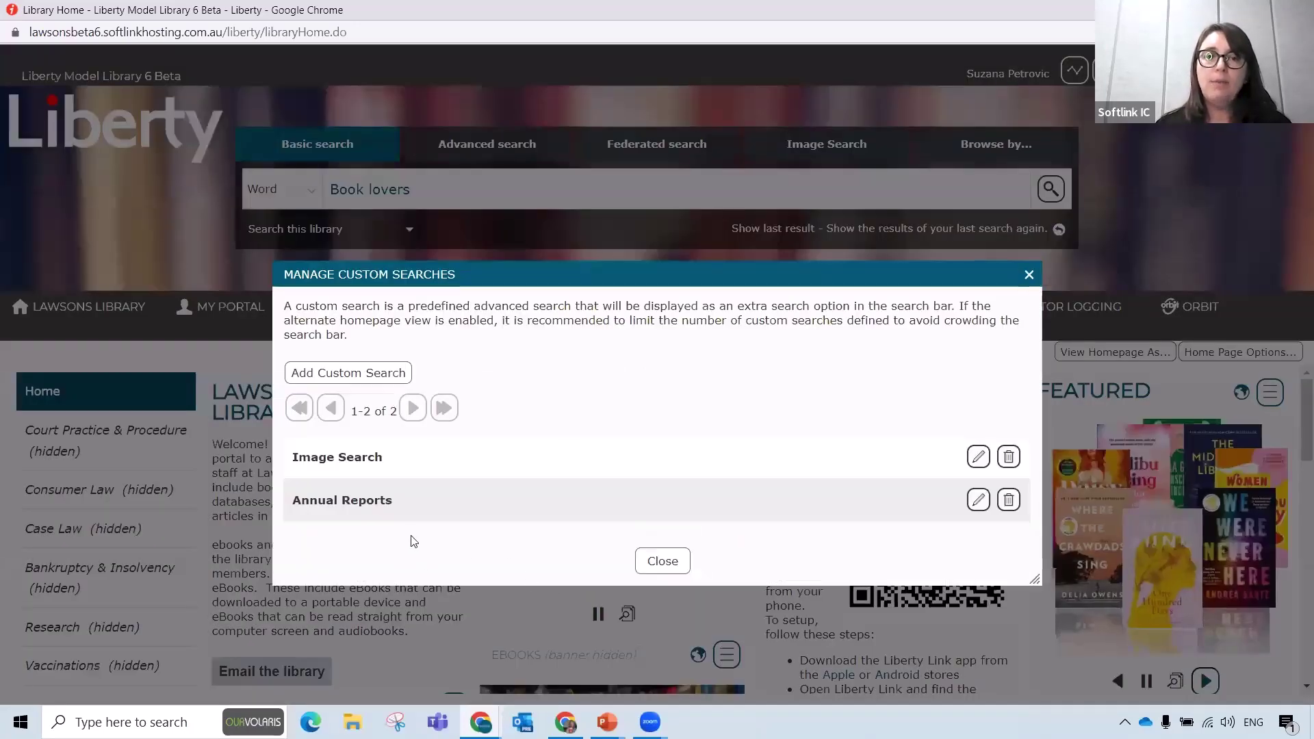
left_click(674, 563)
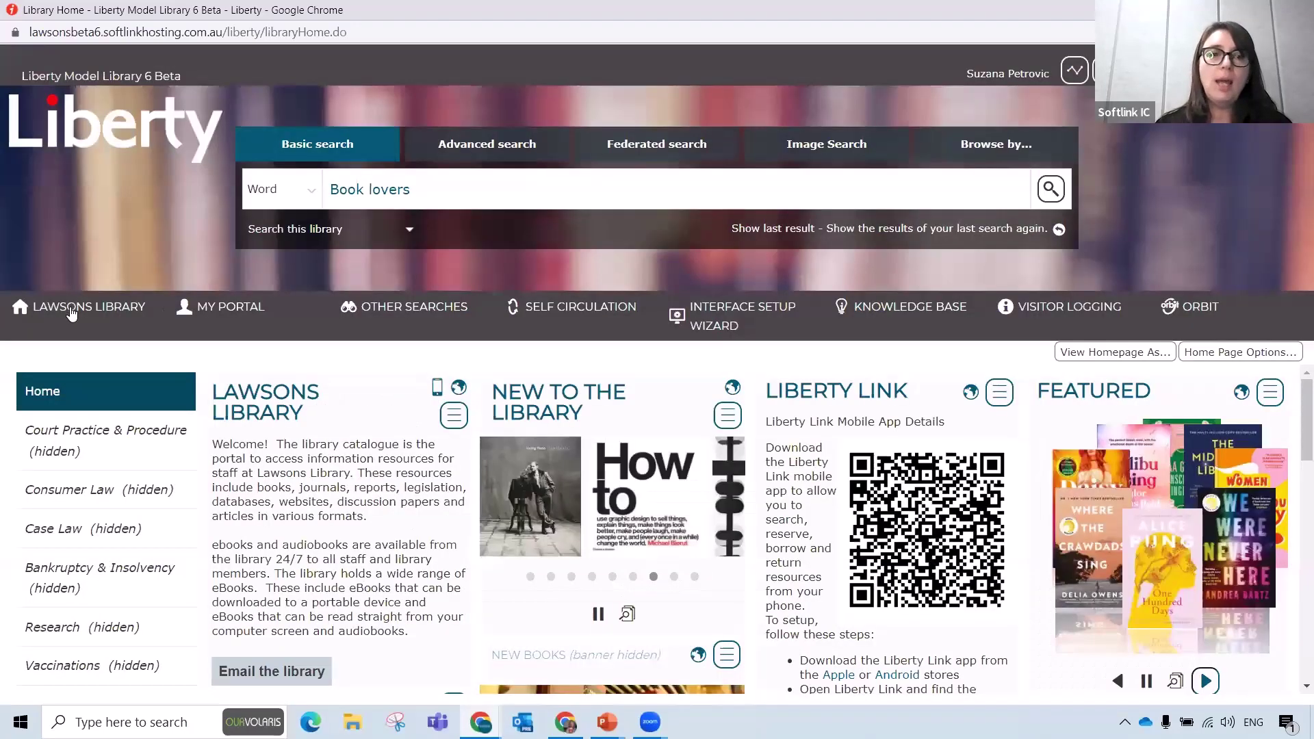
Step: Reload the library home page to check the Annual Reports search, and open the component filter manager
left_click(71, 308)
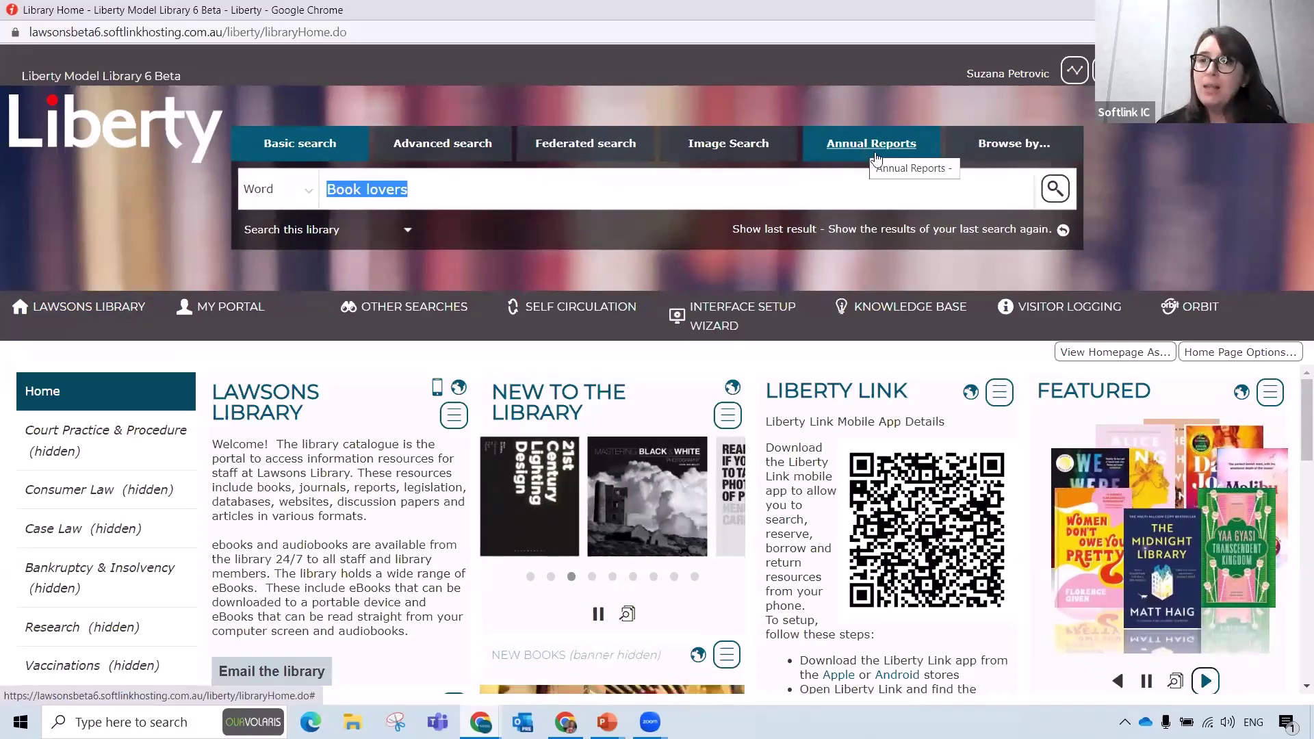
left_click(1236, 353)
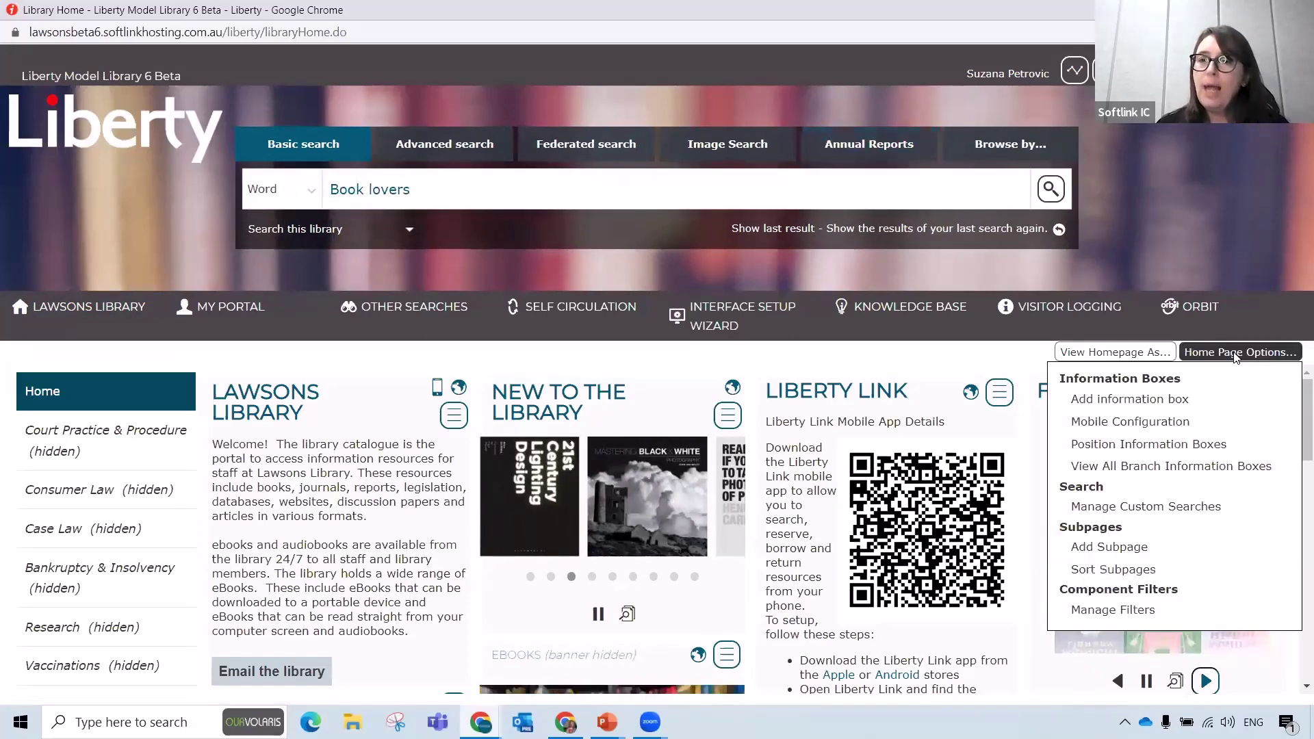
left_click(1126, 613)
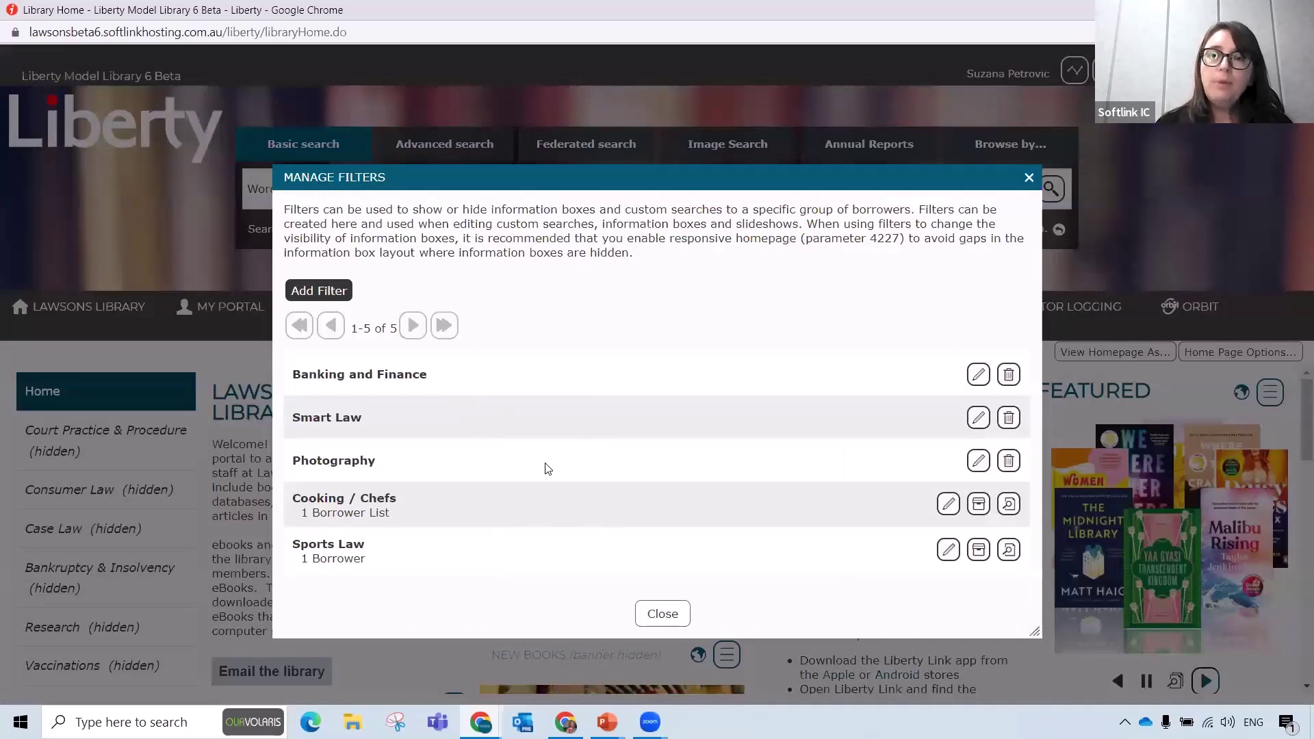
Step: Add a component filter named "Marketing Department" limited to the Marketing department, save it, and close the filter manager
left_click(321, 291)
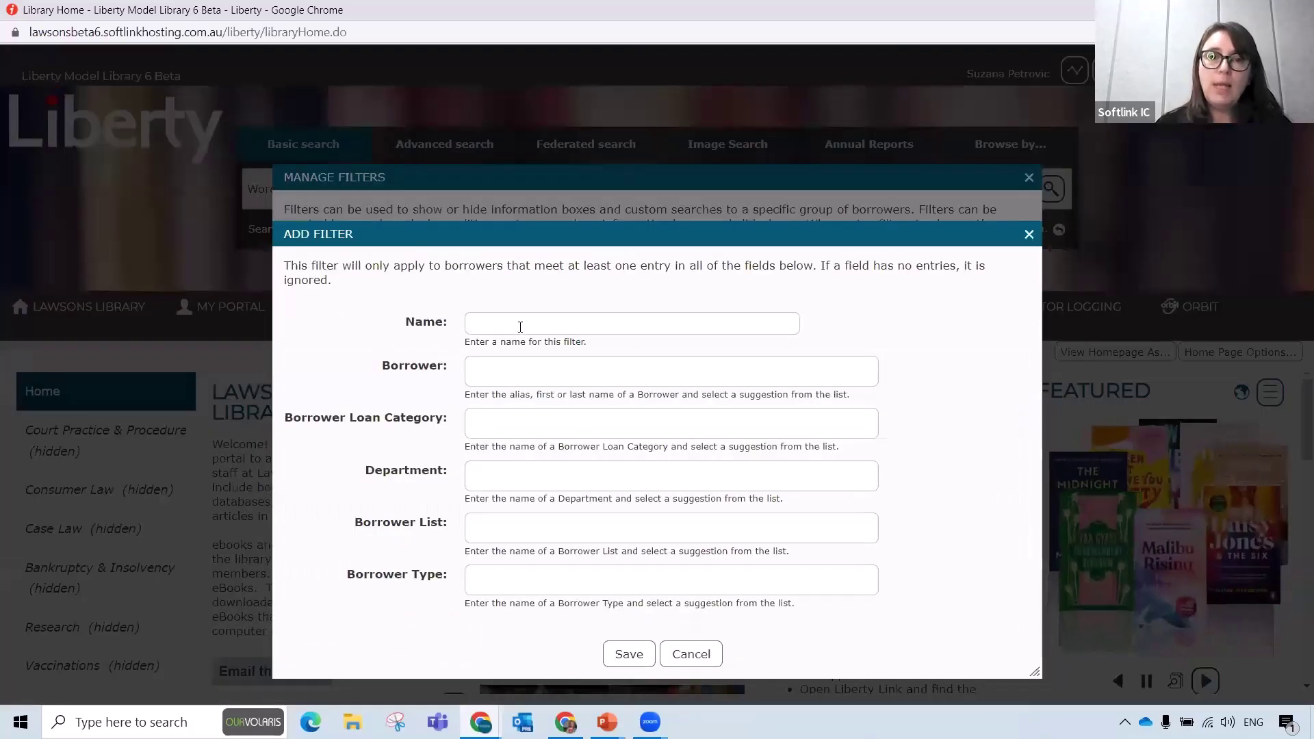
left_click(520, 327)
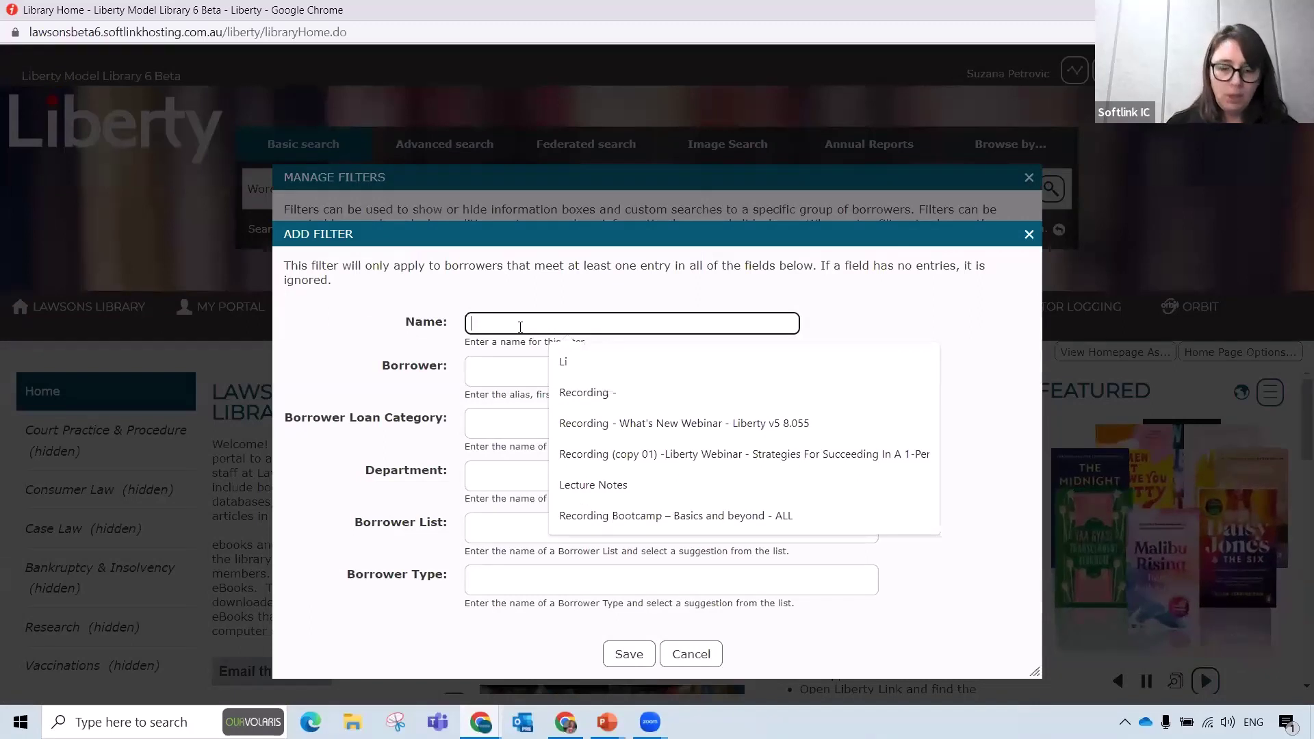
type("Marke")
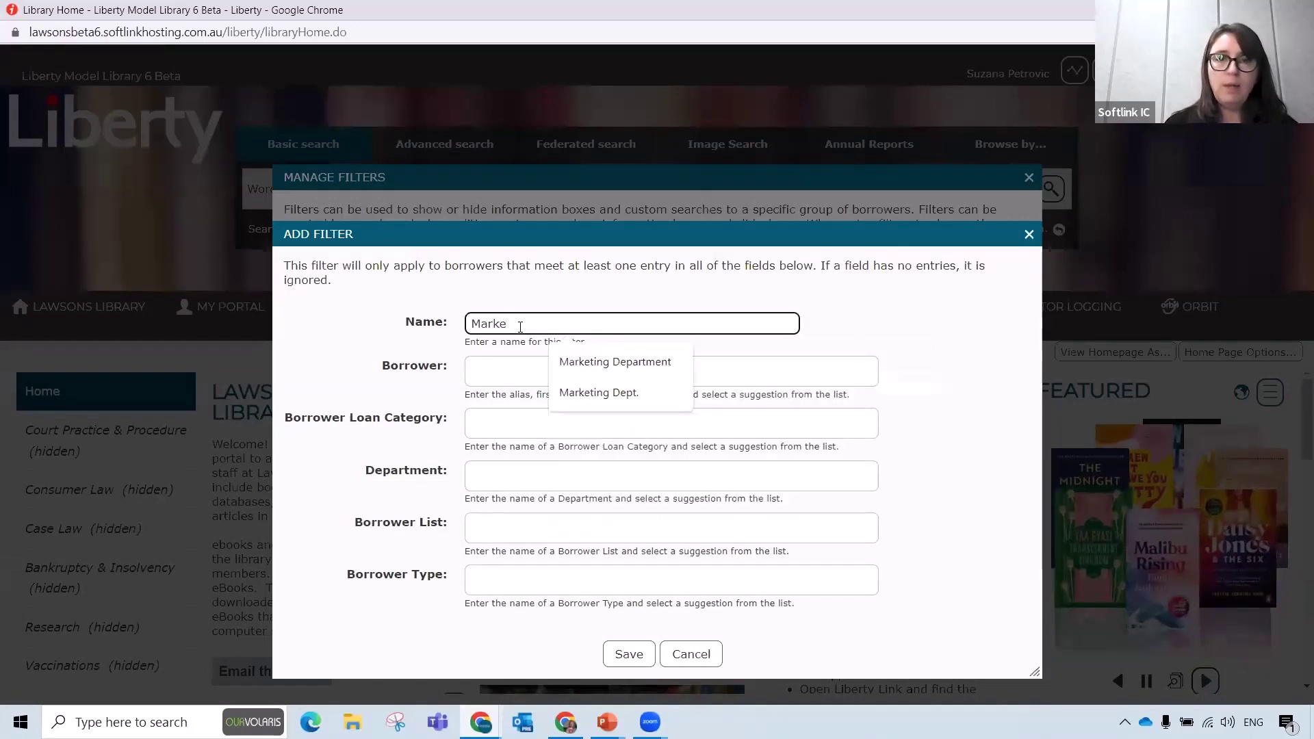
key("Down")
key("Return")
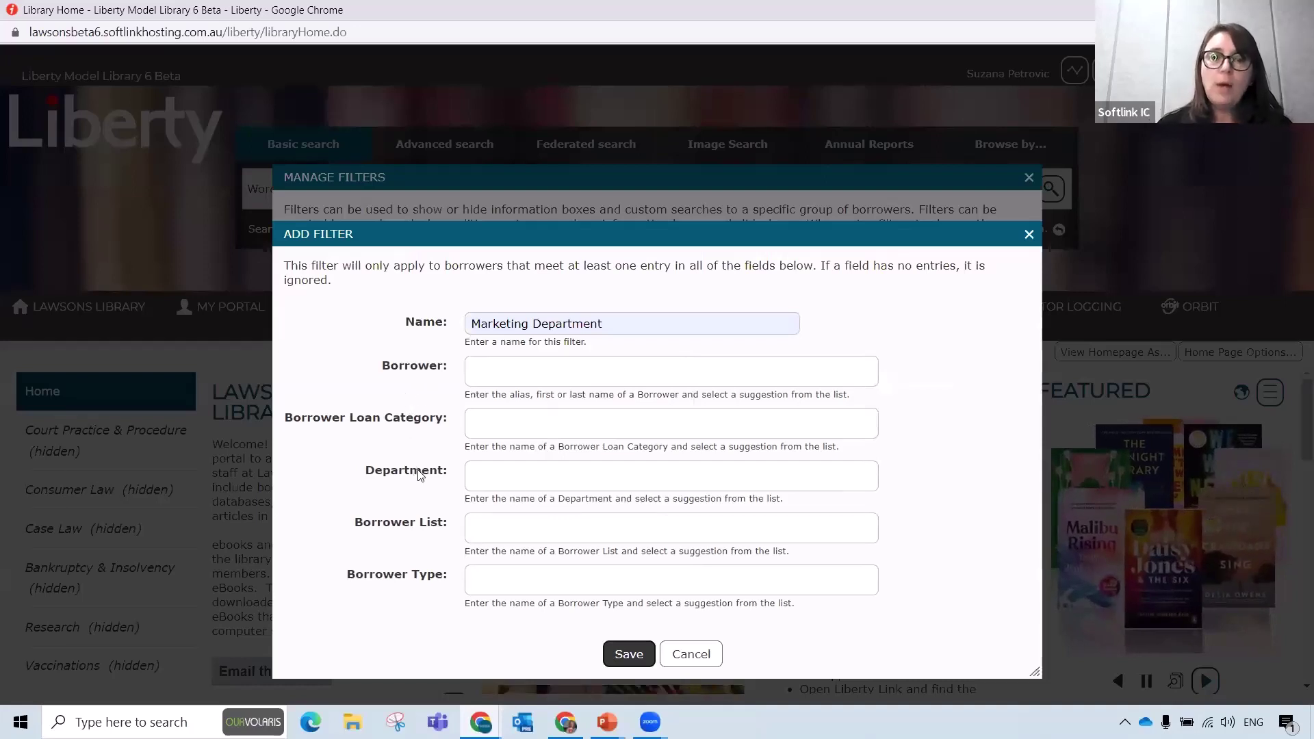
left_click(516, 468)
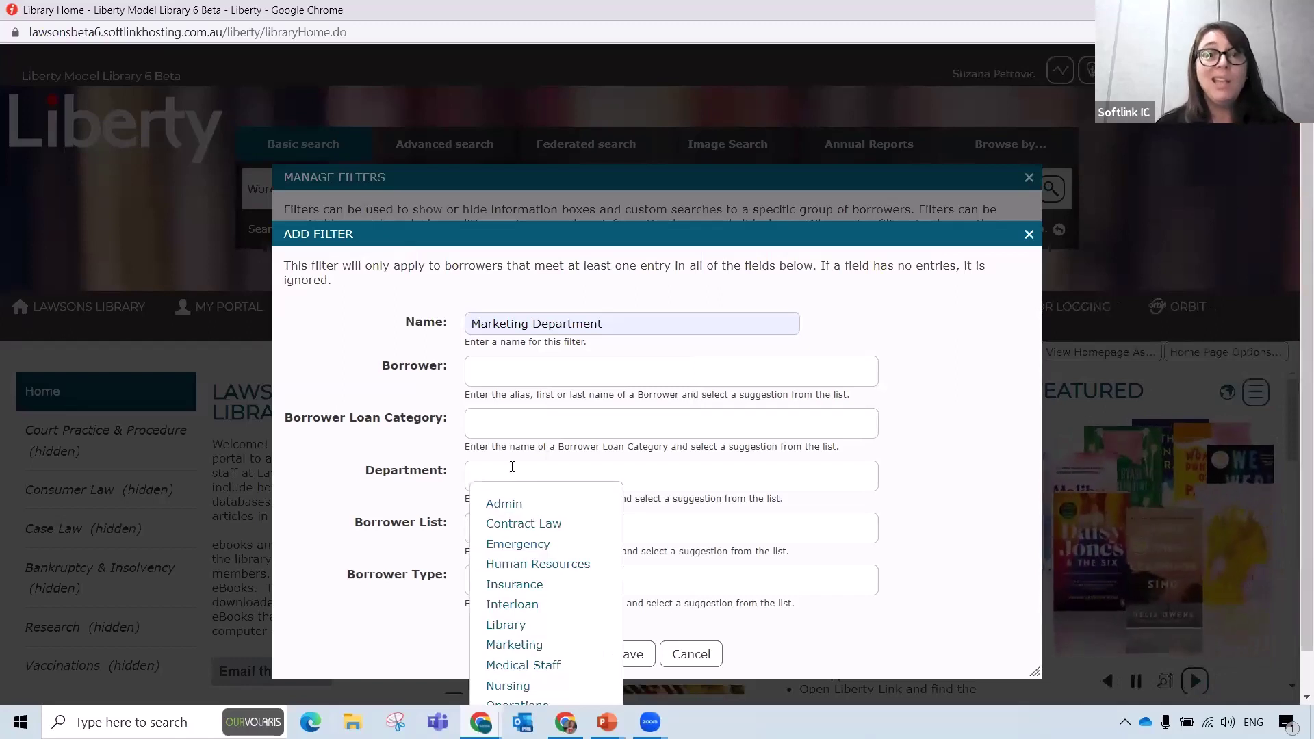
left_click(525, 645)
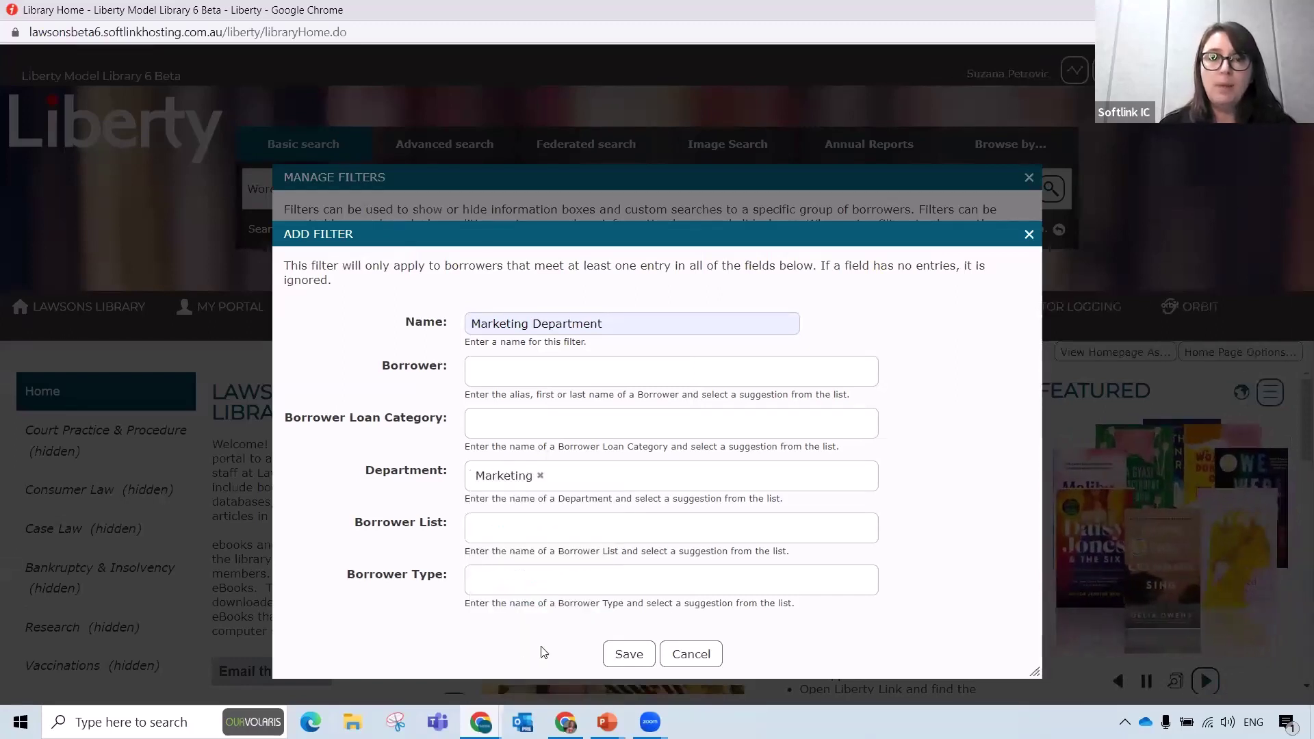
left_click(629, 654)
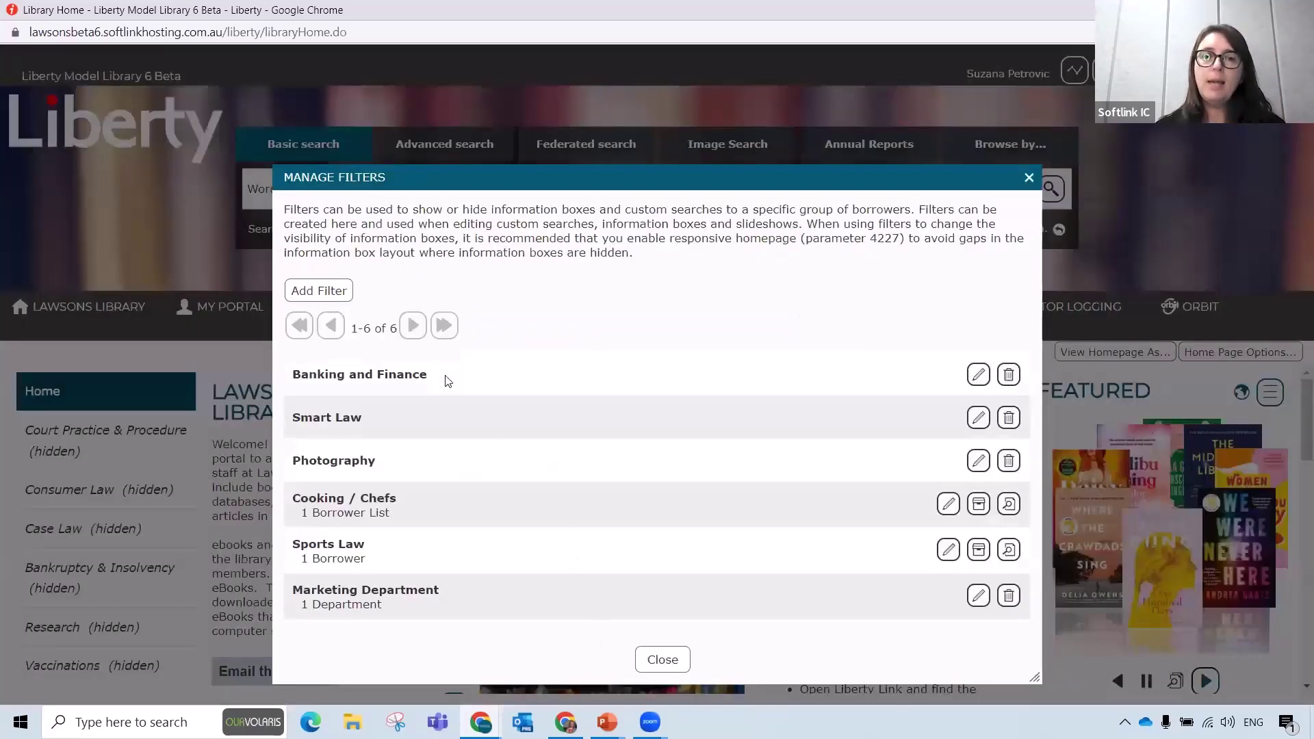
left_click(666, 661)
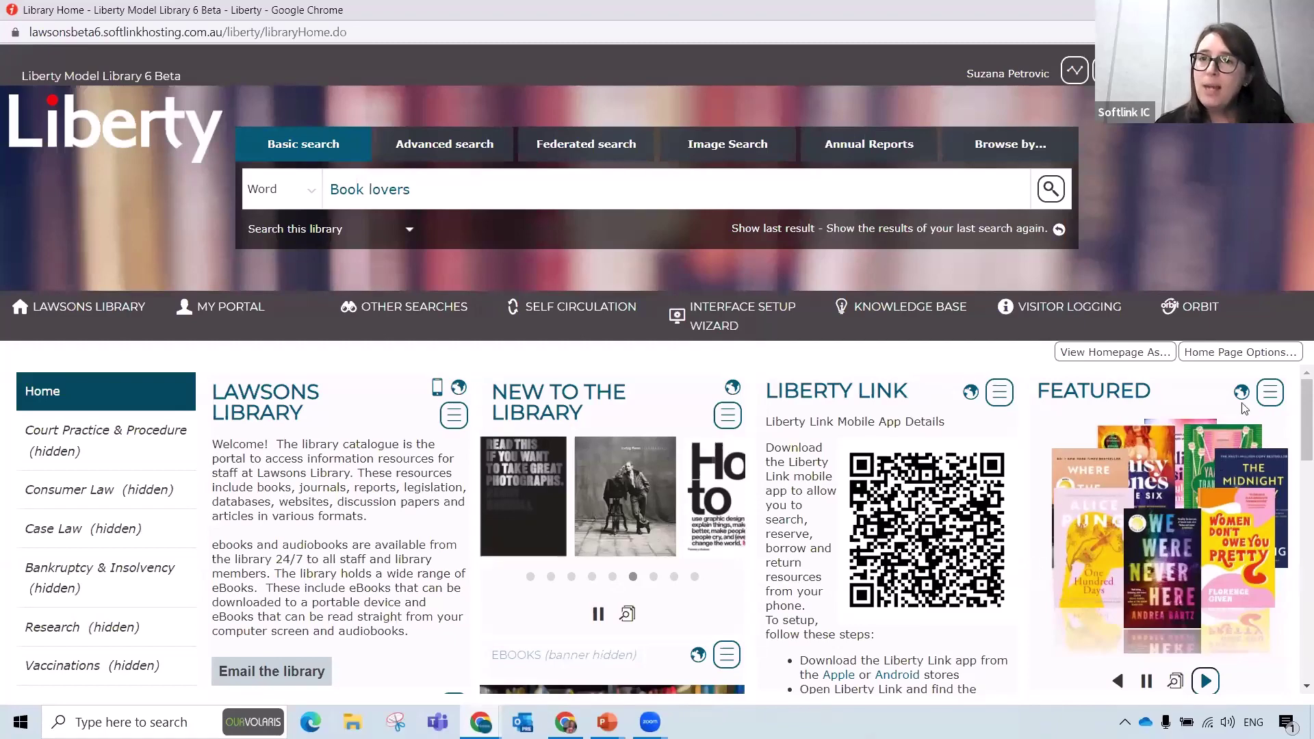
Step: Edit the Annual Reports custom search to show only to the Marketing Department filter, save it, and close the custom search manager
left_click(1241, 353)
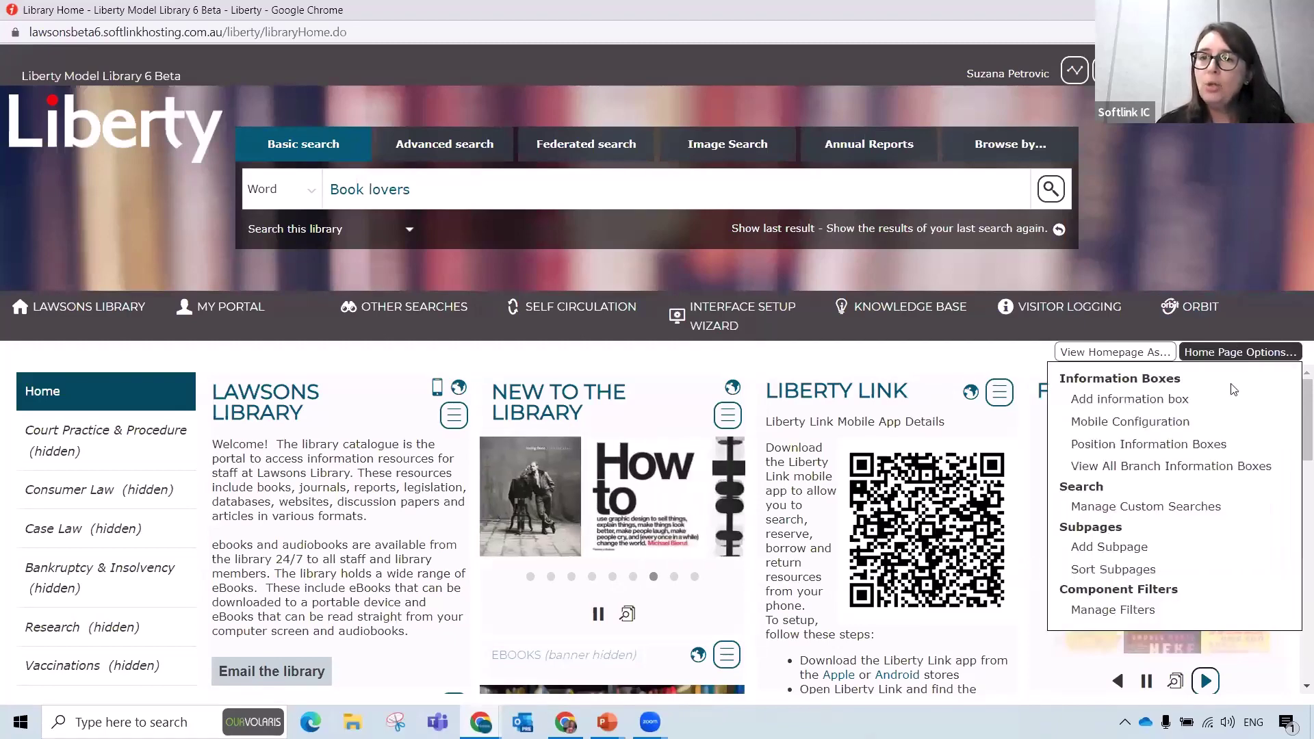
left_click(1189, 509)
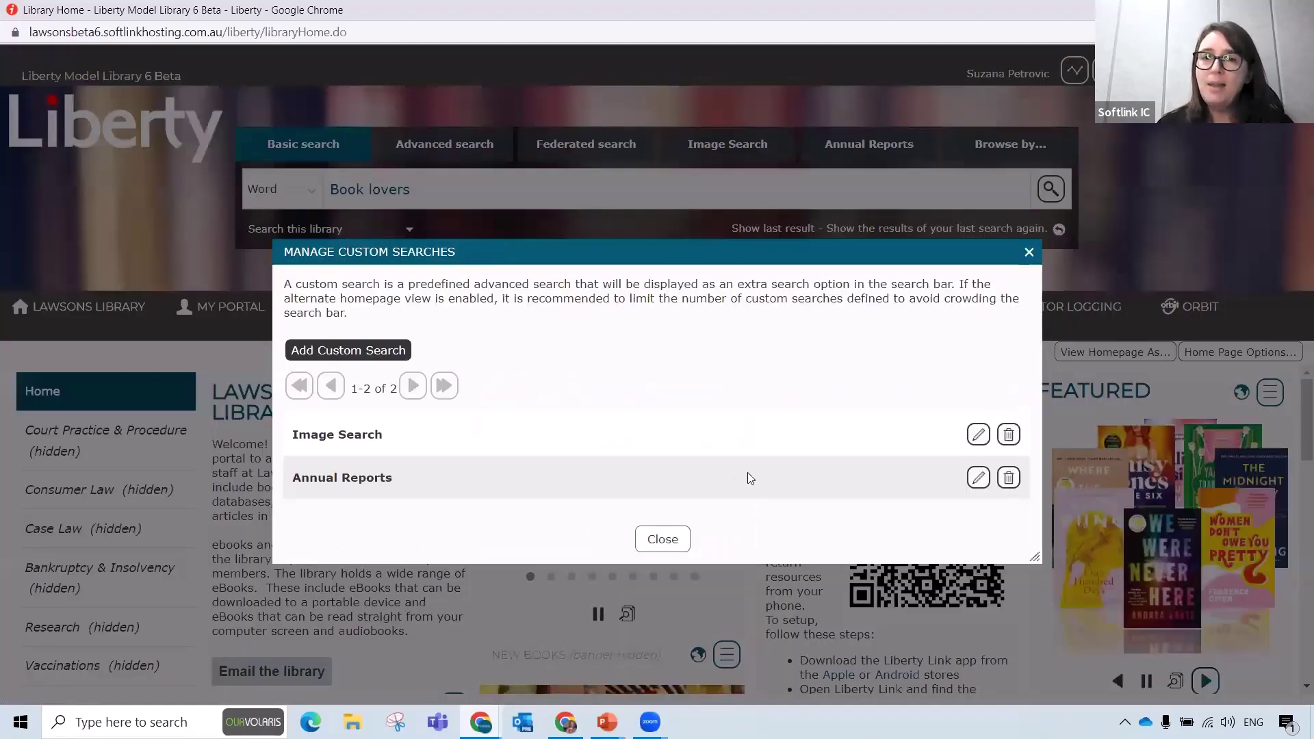
left_click(978, 477)
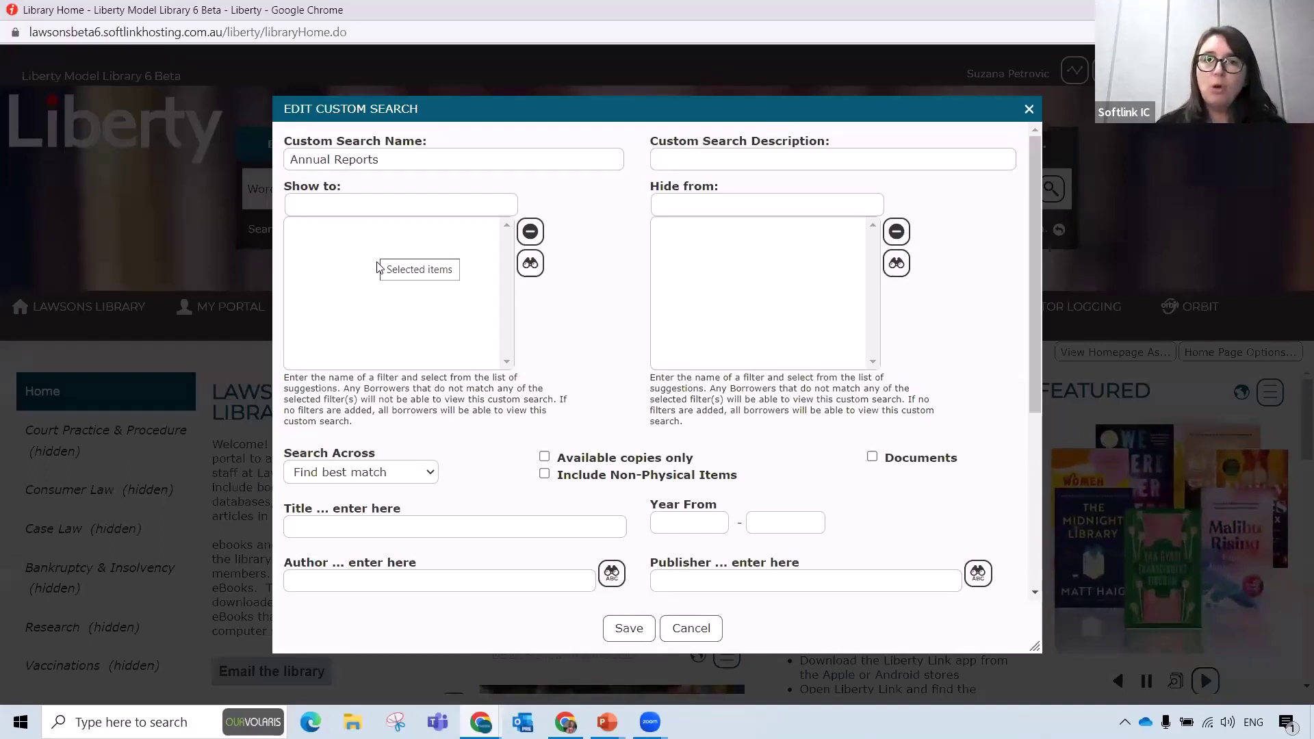
left_click(337, 201)
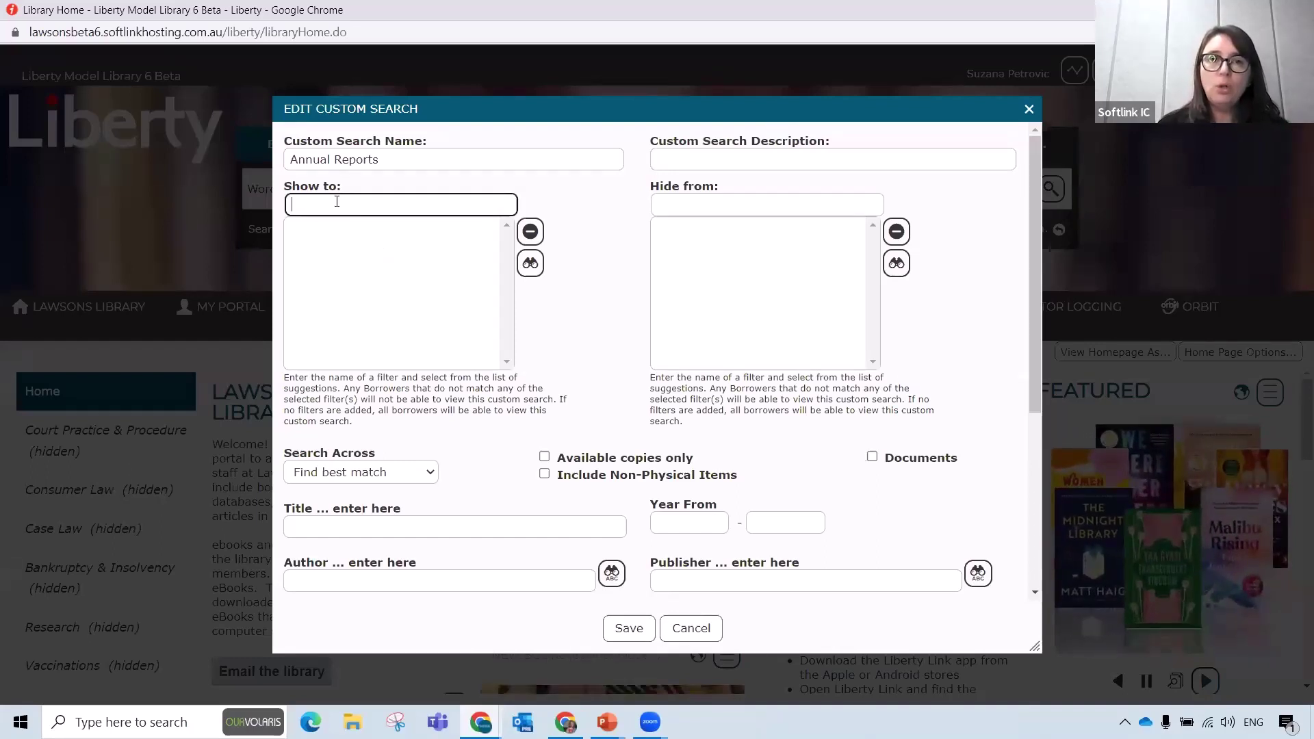
type("market")
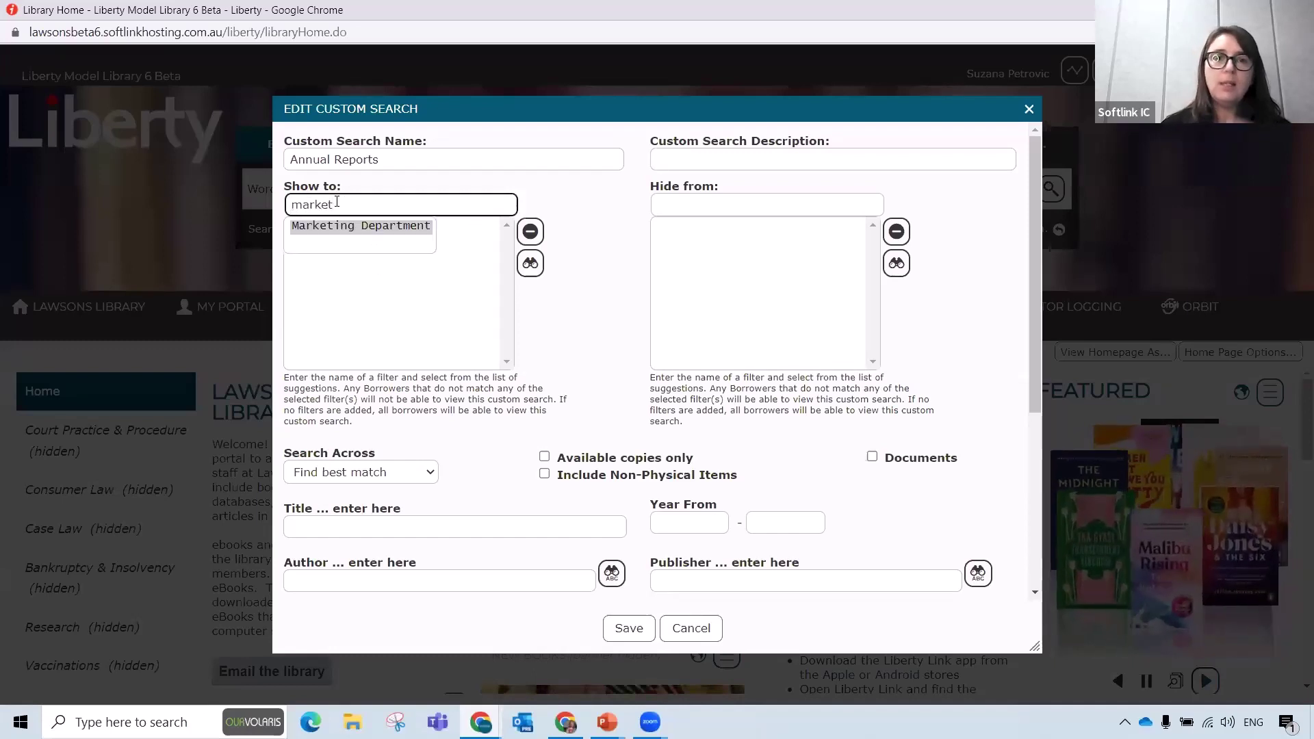
left_click(372, 228)
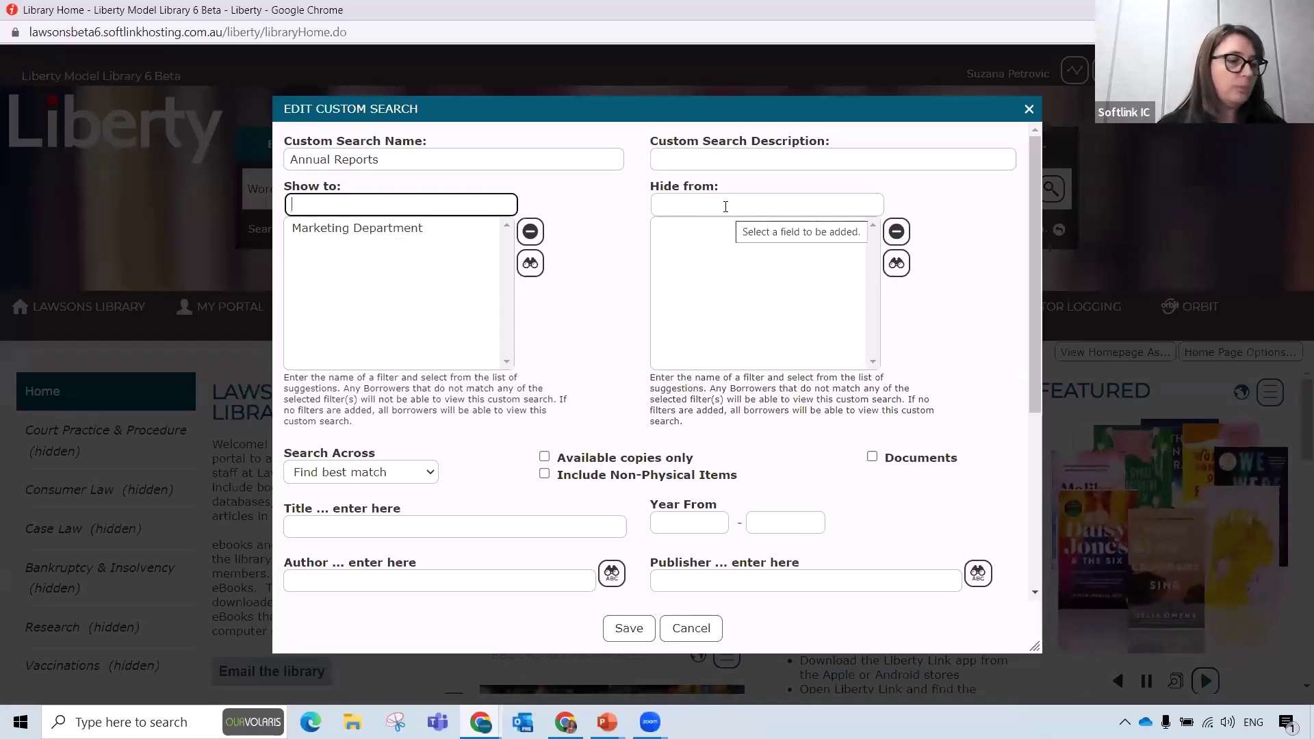
left_click(629, 628)
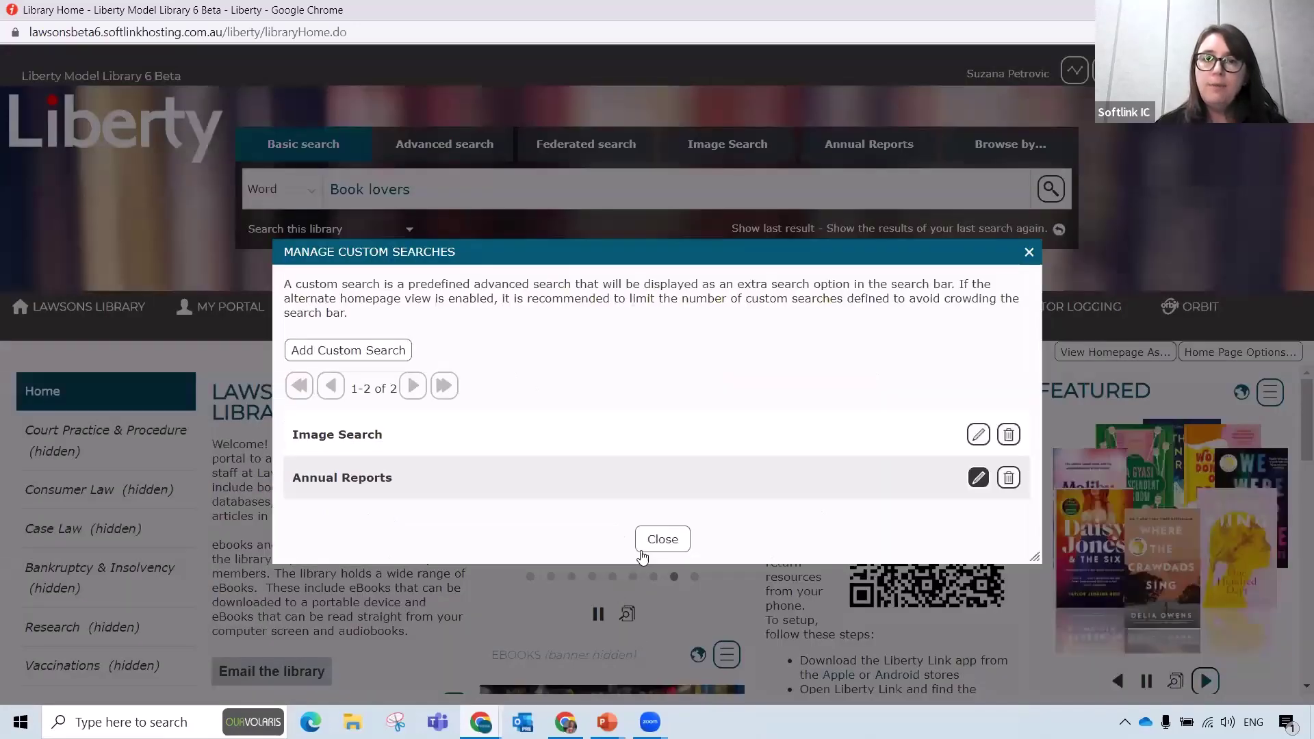
left_click(644, 547)
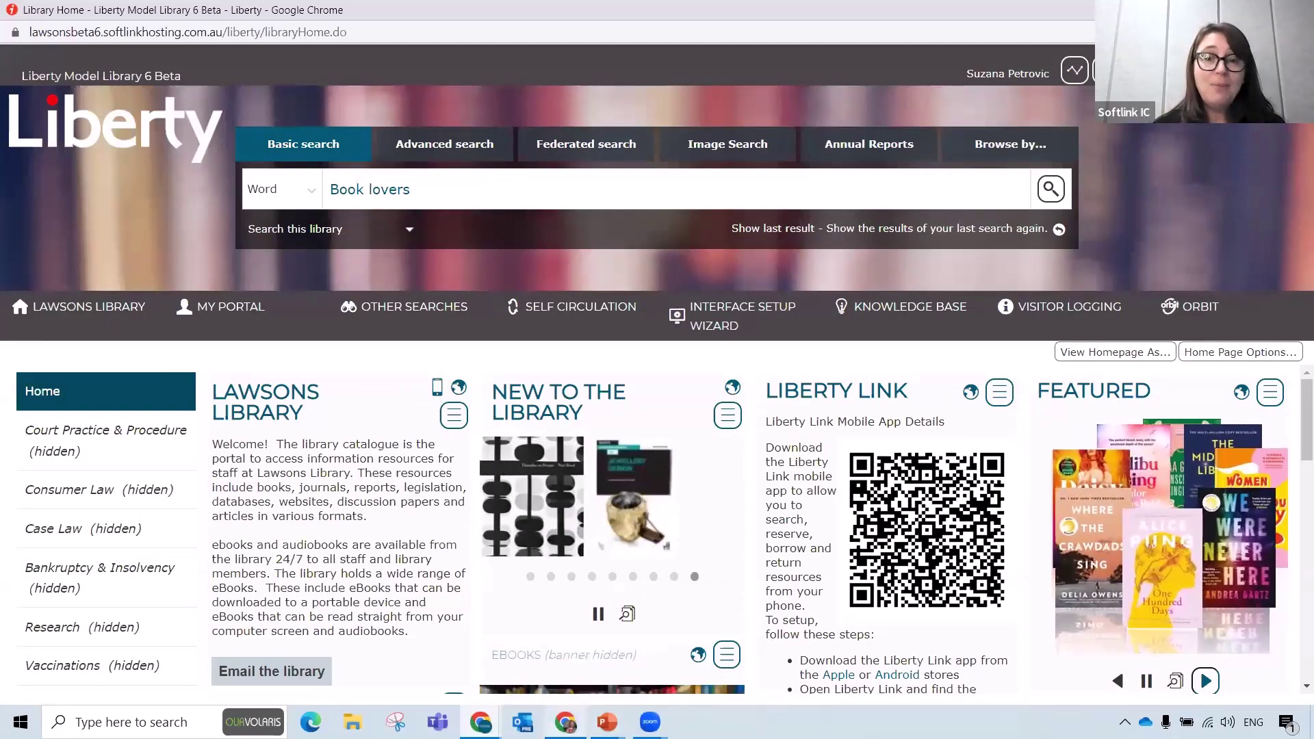
Step: Reload the library home page in the other borrower's browser window to check the Annual Reports search, and return to the staff member's catalogue window
left_click(566, 722)
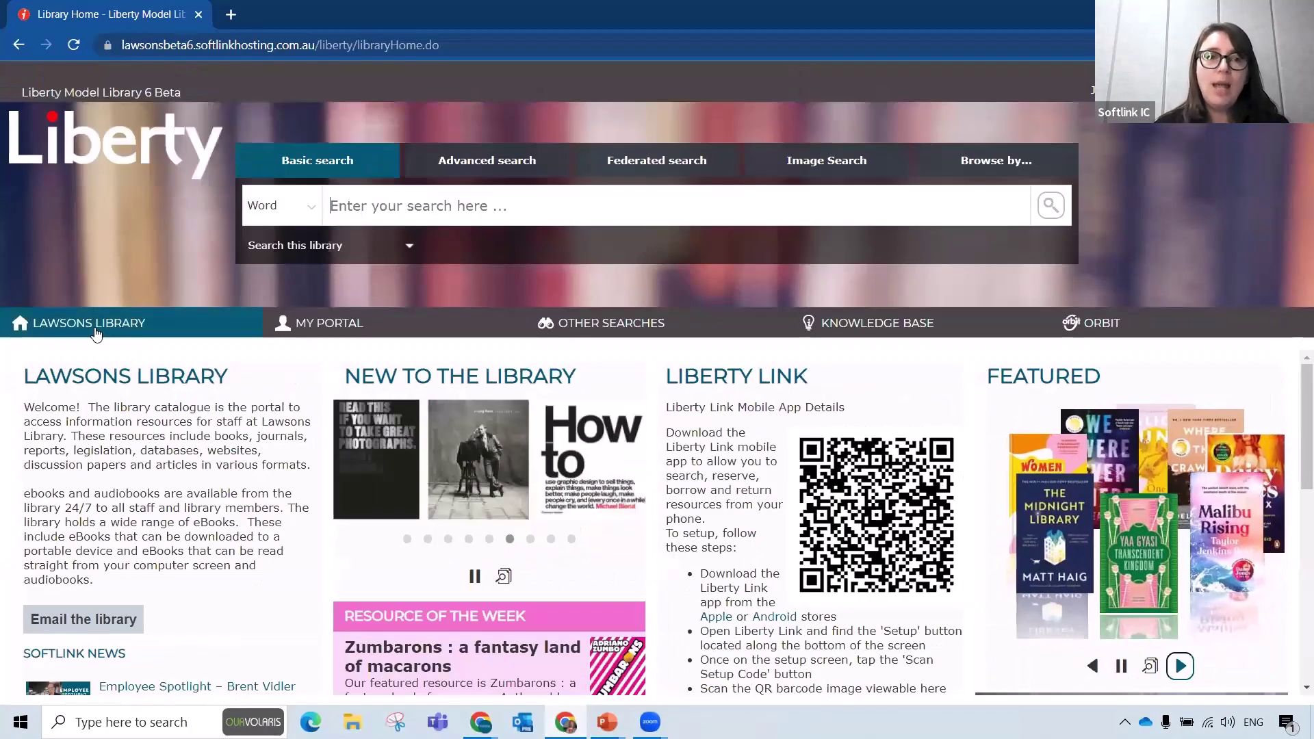
left_click(95, 331)
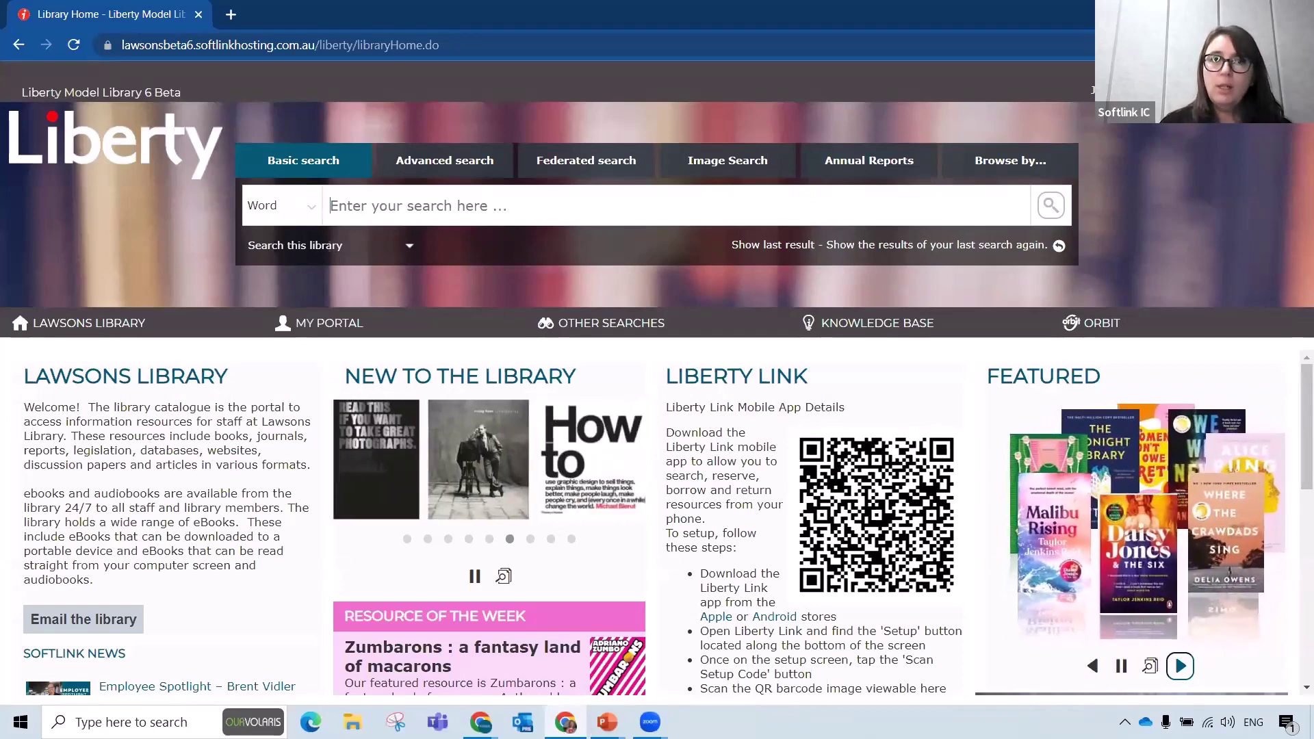
left_click(1216, 12)
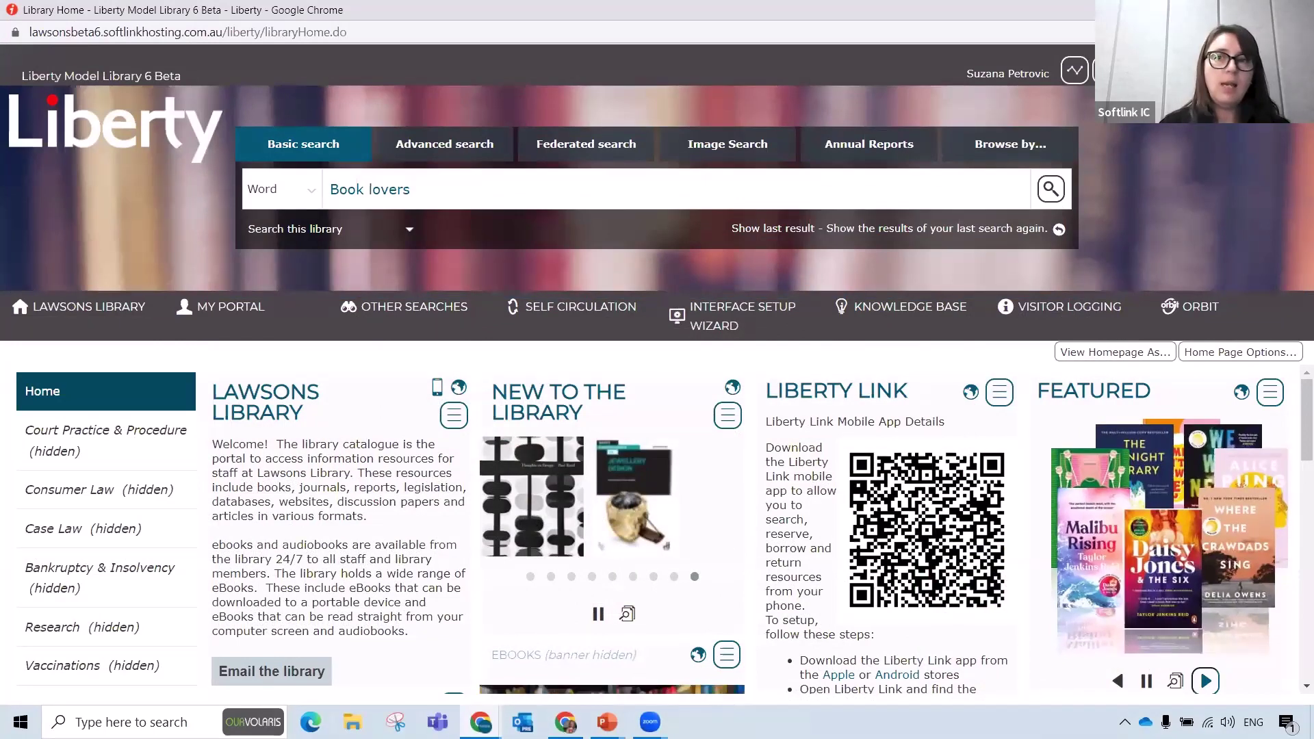
Step: Switch to the staff window and open the Archives branch record from the system's branch list
key("alt+Tab")
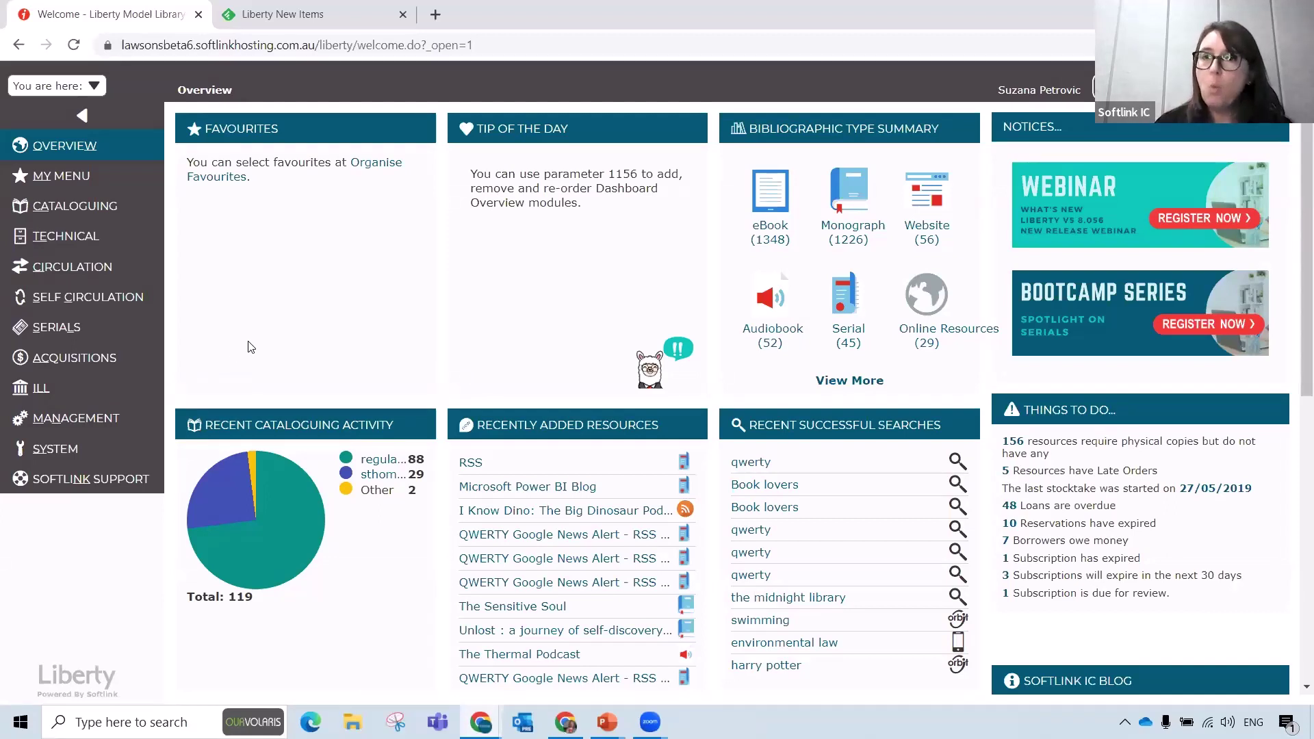
left_click(76, 449)
left_click(63, 497)
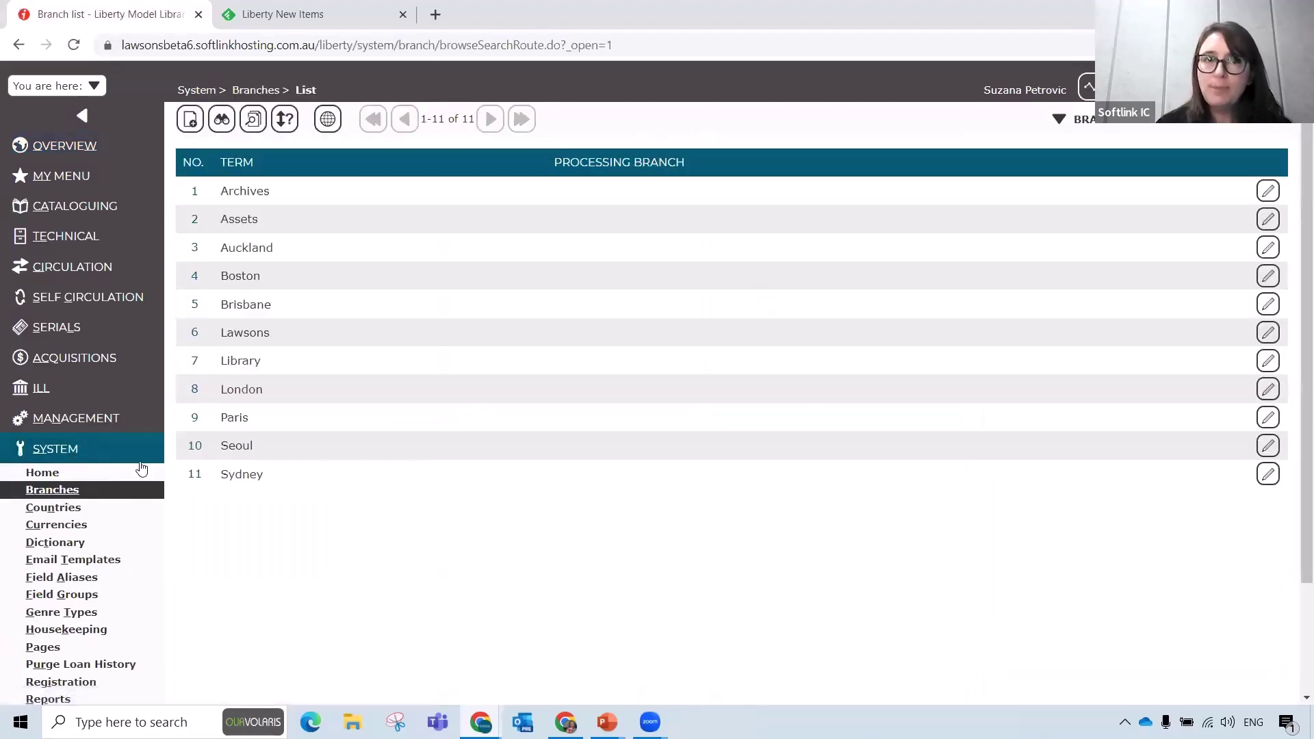
left_click(195, 192)
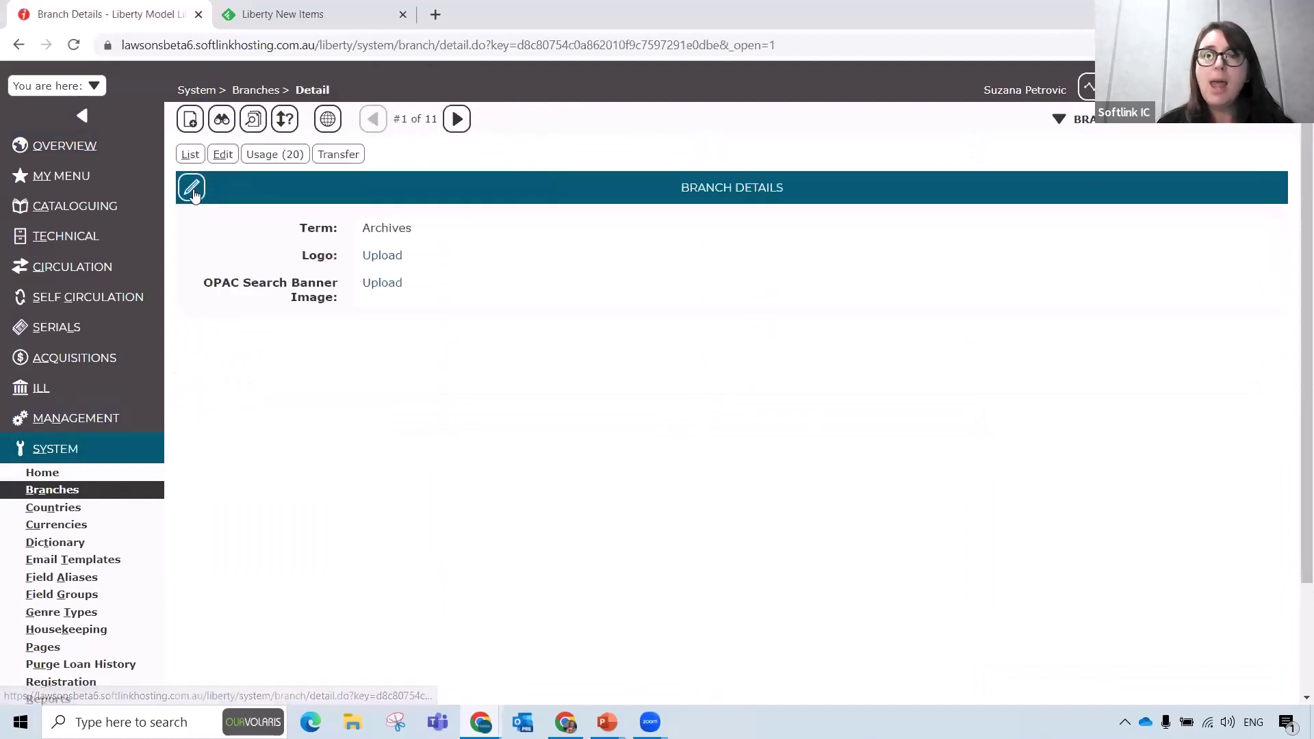
Step: Upload "branch banner.png" from the Desktop as the Archives branch's OPAC search banner image
left_click(391, 286)
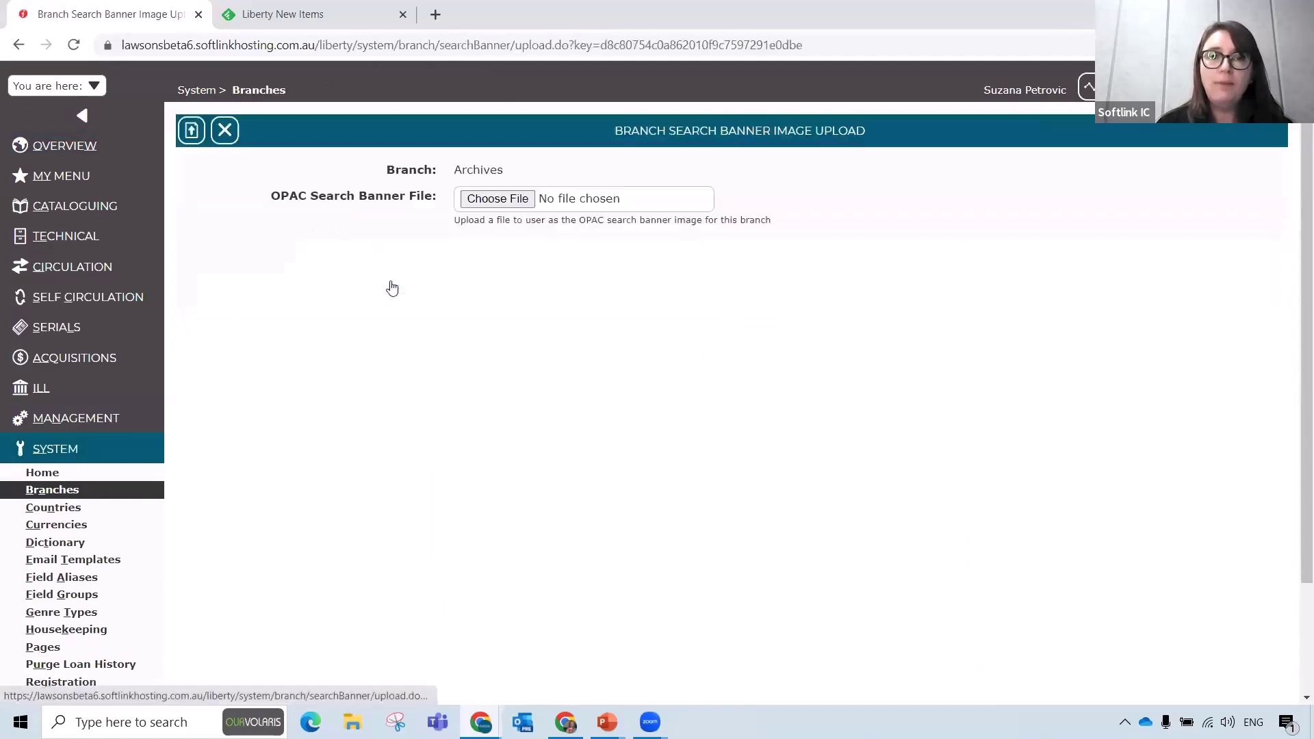
left_click(496, 200)
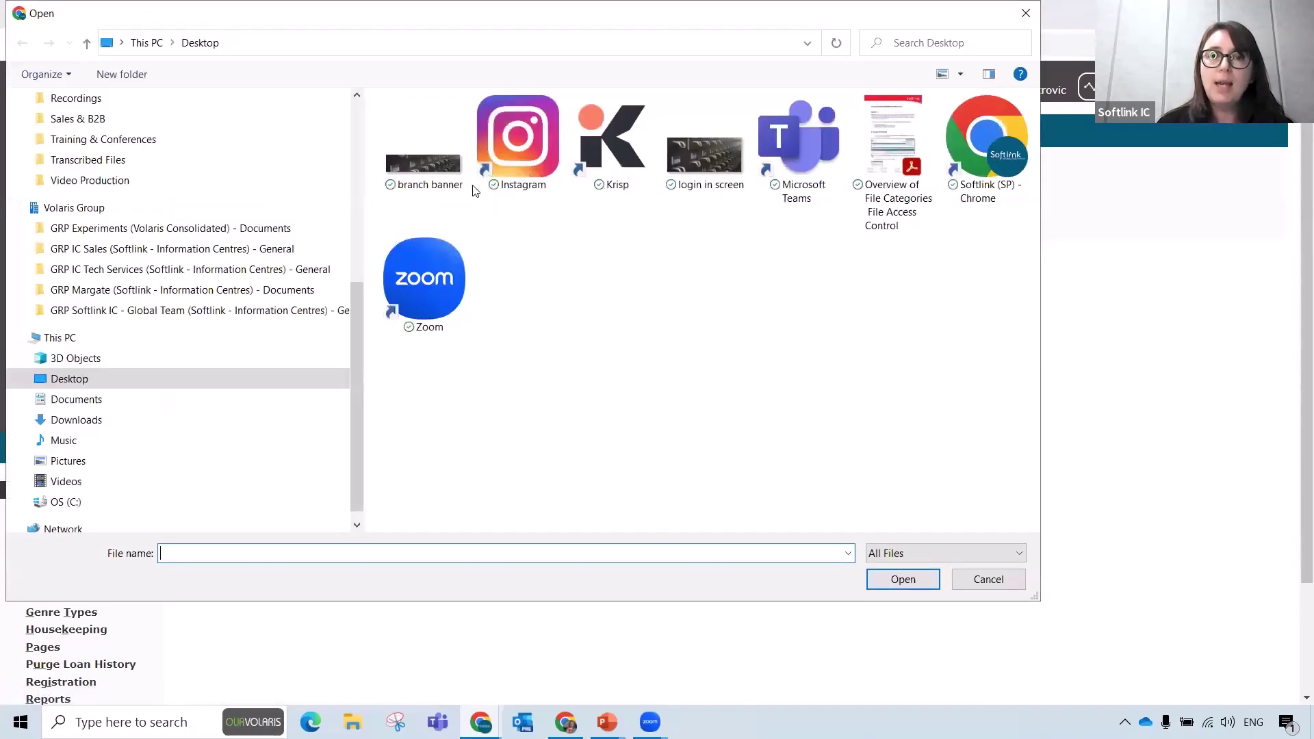
left_click(429, 172)
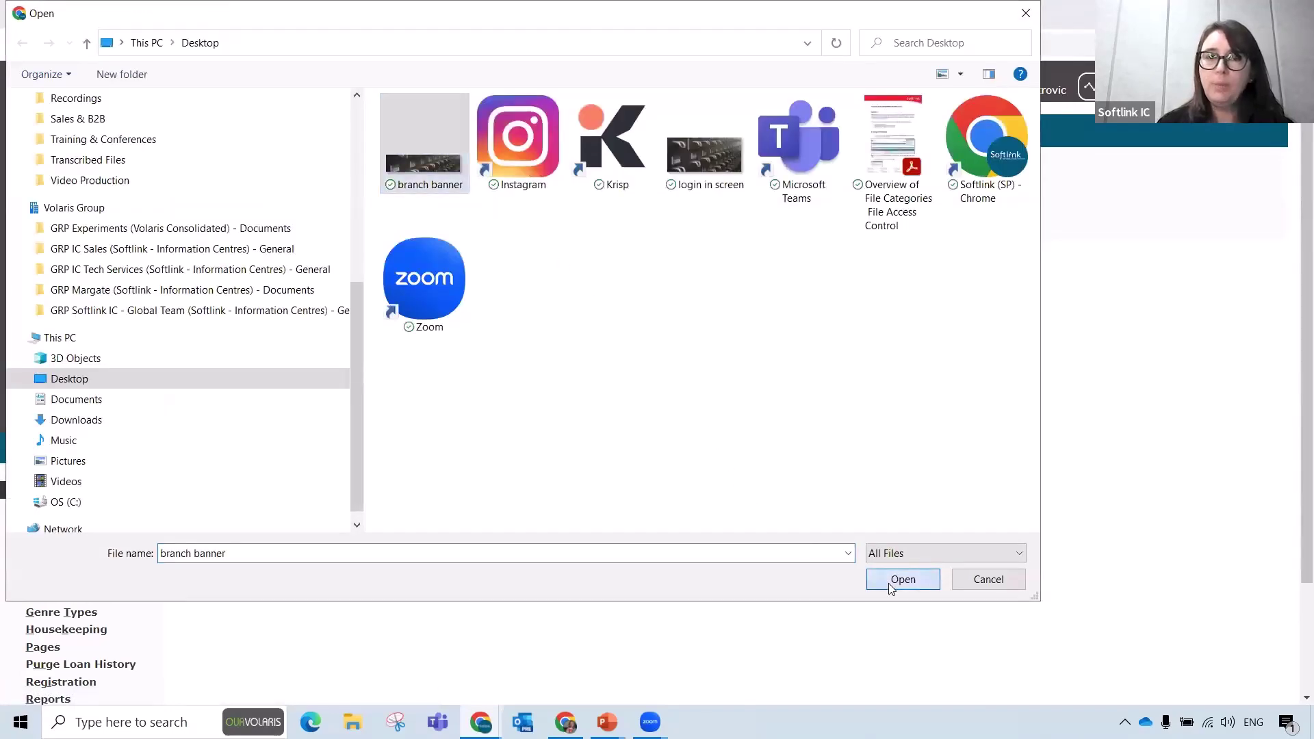
left_click(900, 579)
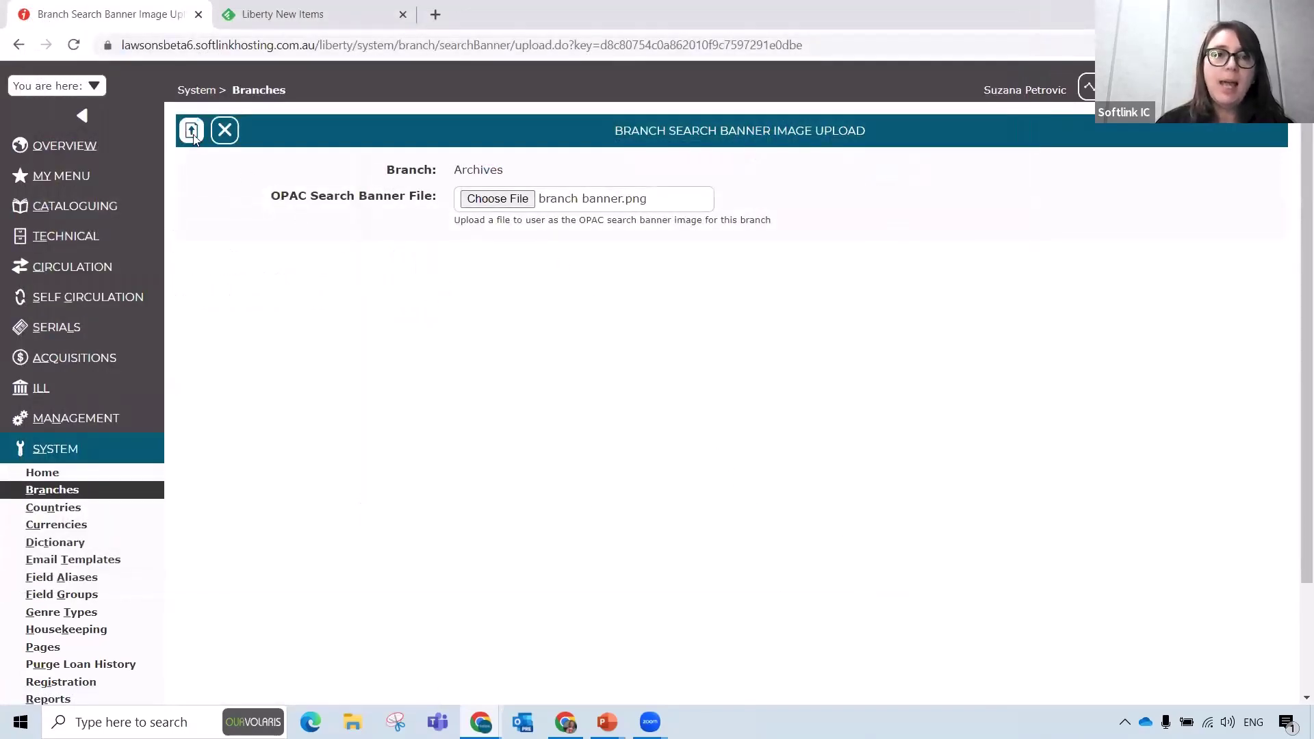
left_click(192, 132)
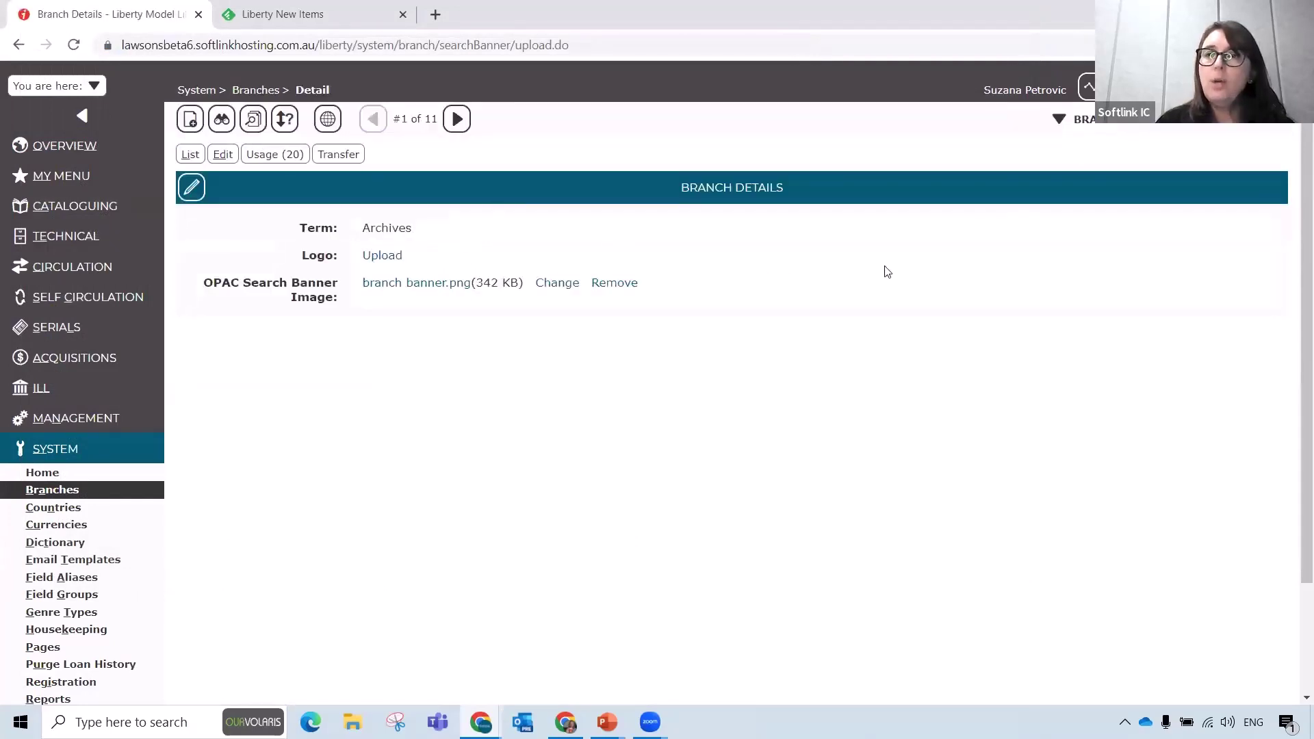
Step: Return to the catalogue window and view the library home page as the specific branch Archives
left_click(1186, 87)
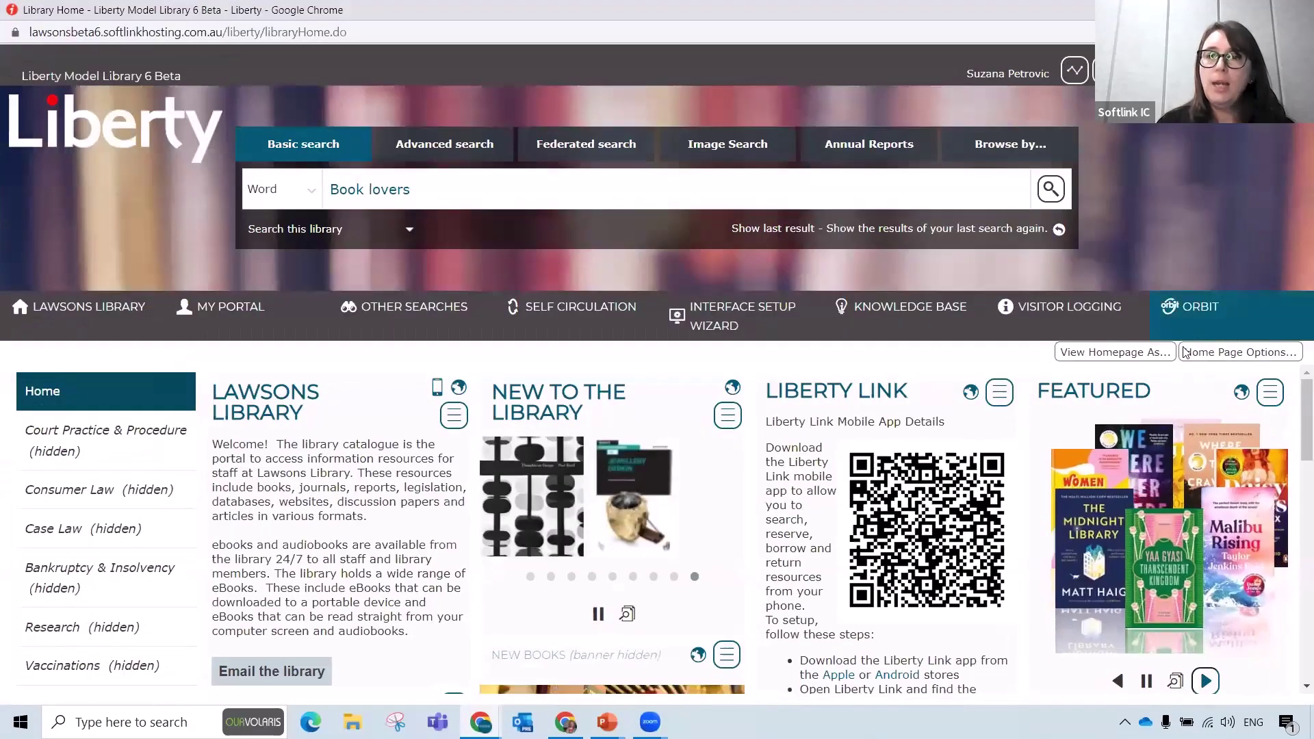
left_click(1123, 351)
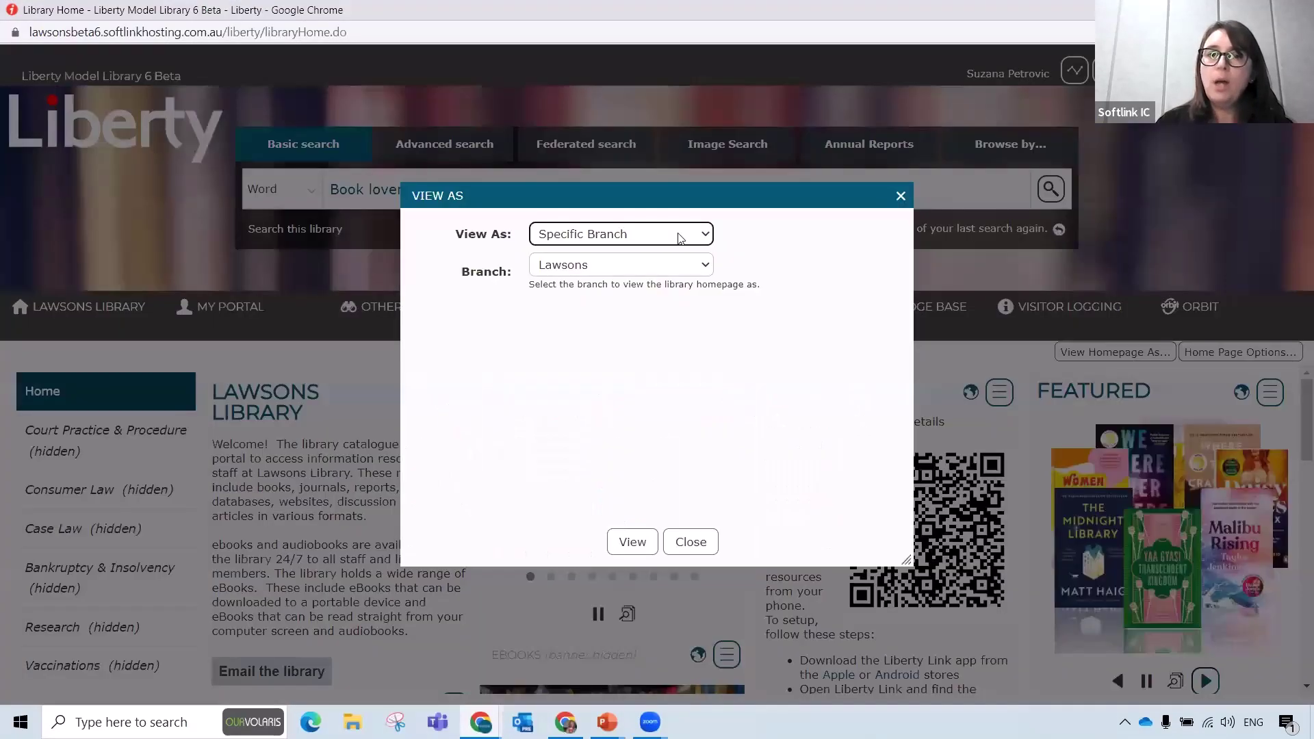
left_click(575, 272)
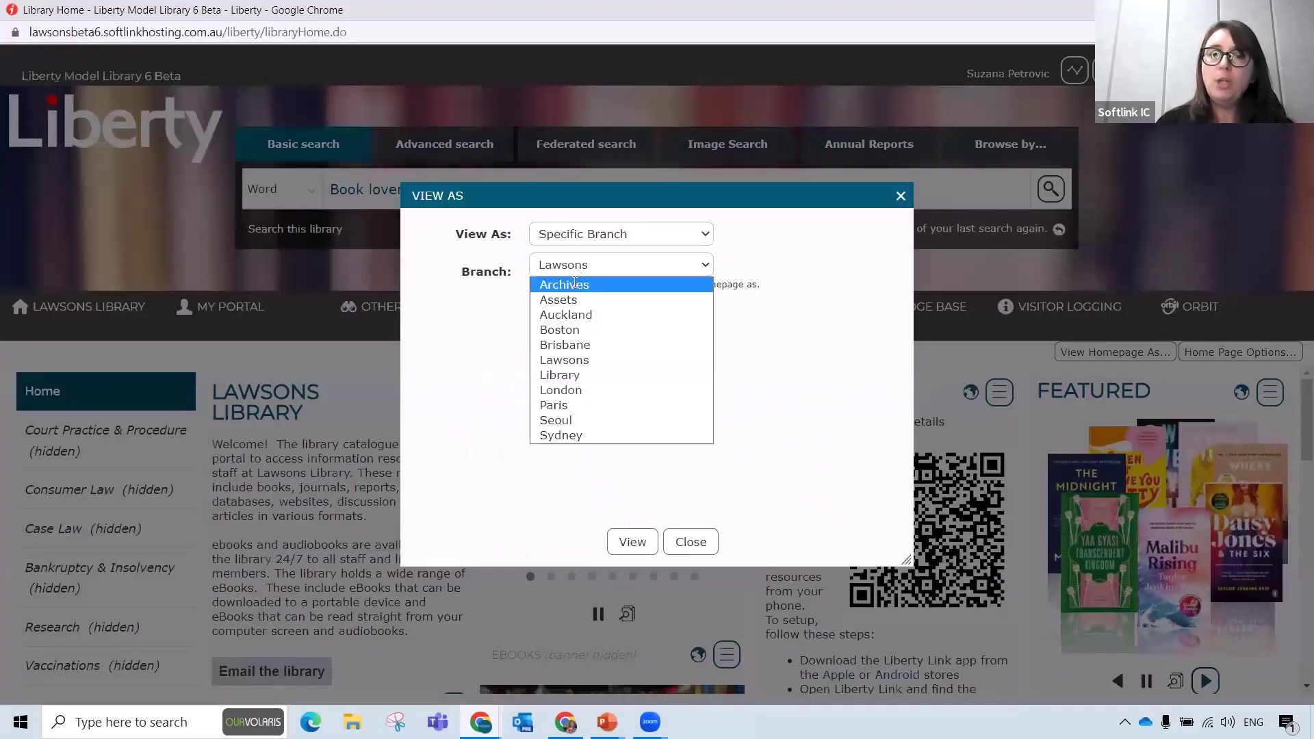
left_click(560, 285)
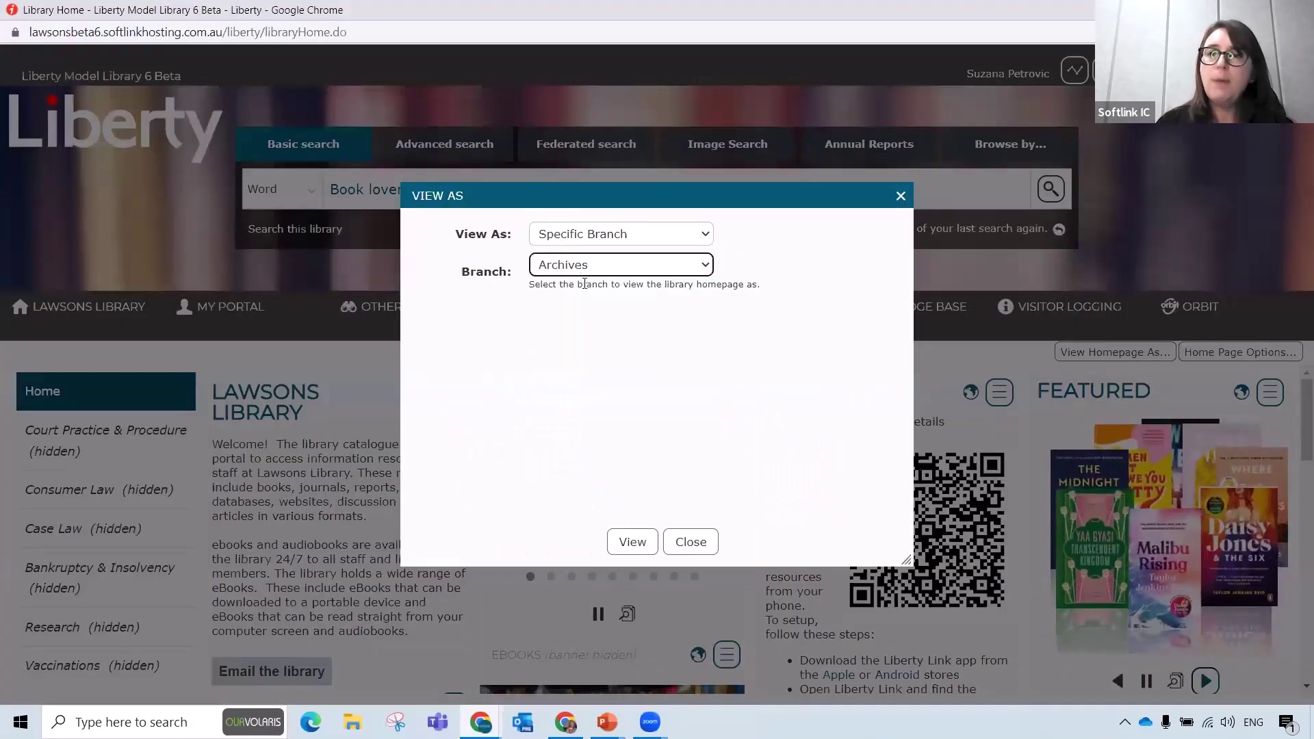
left_click(634, 542)
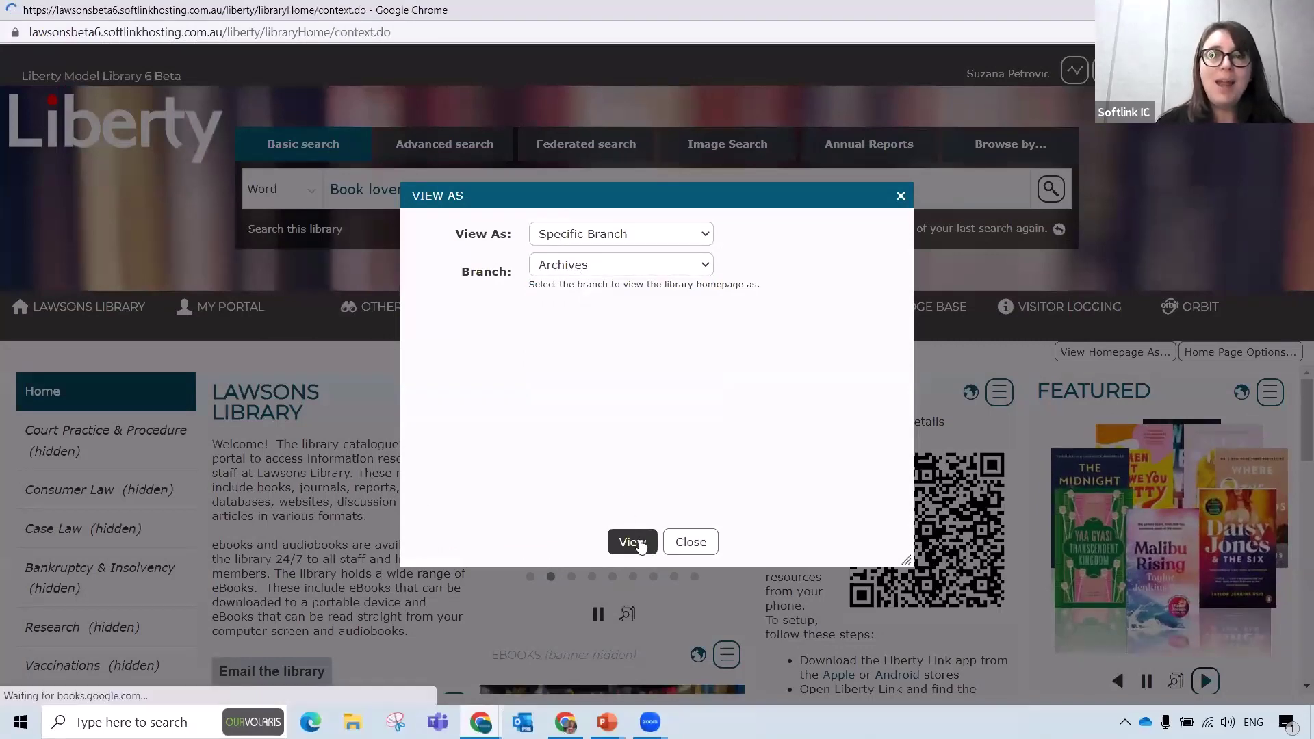
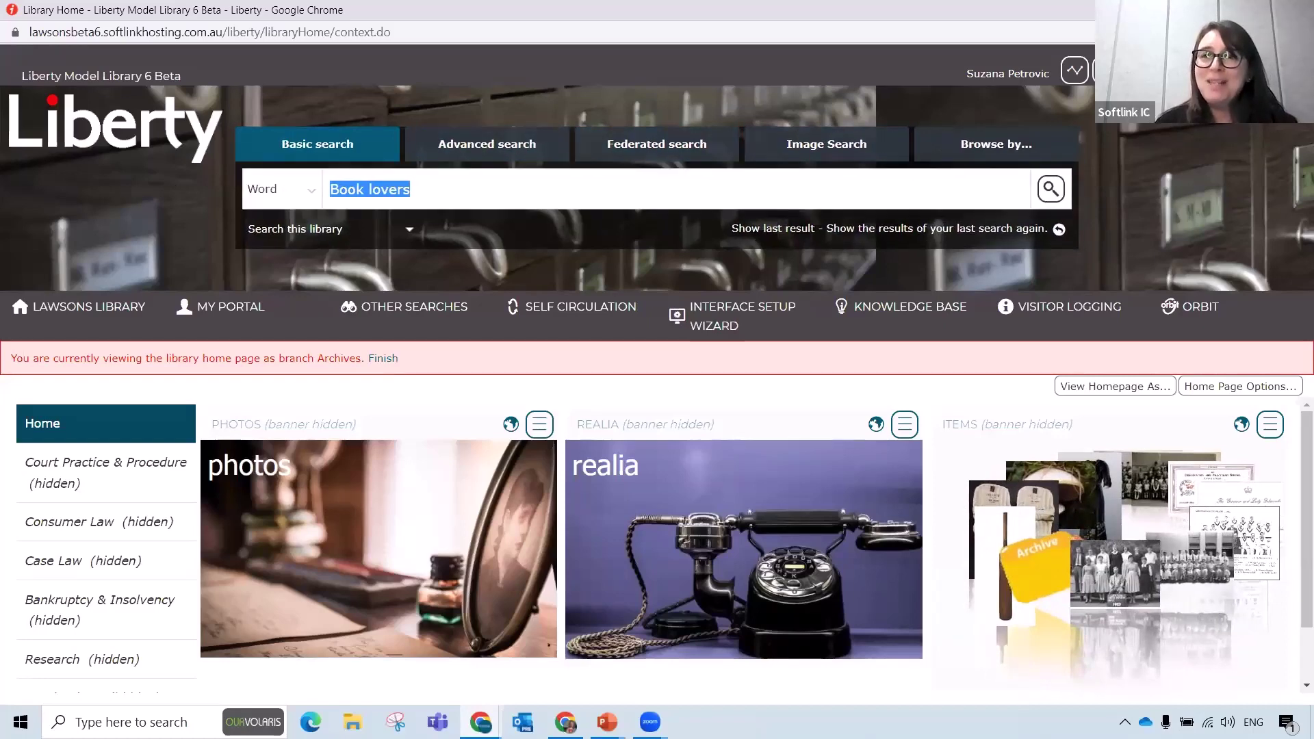
Step: Switch to the staff window and search the management parameters for 2041
key("alt+Tab")
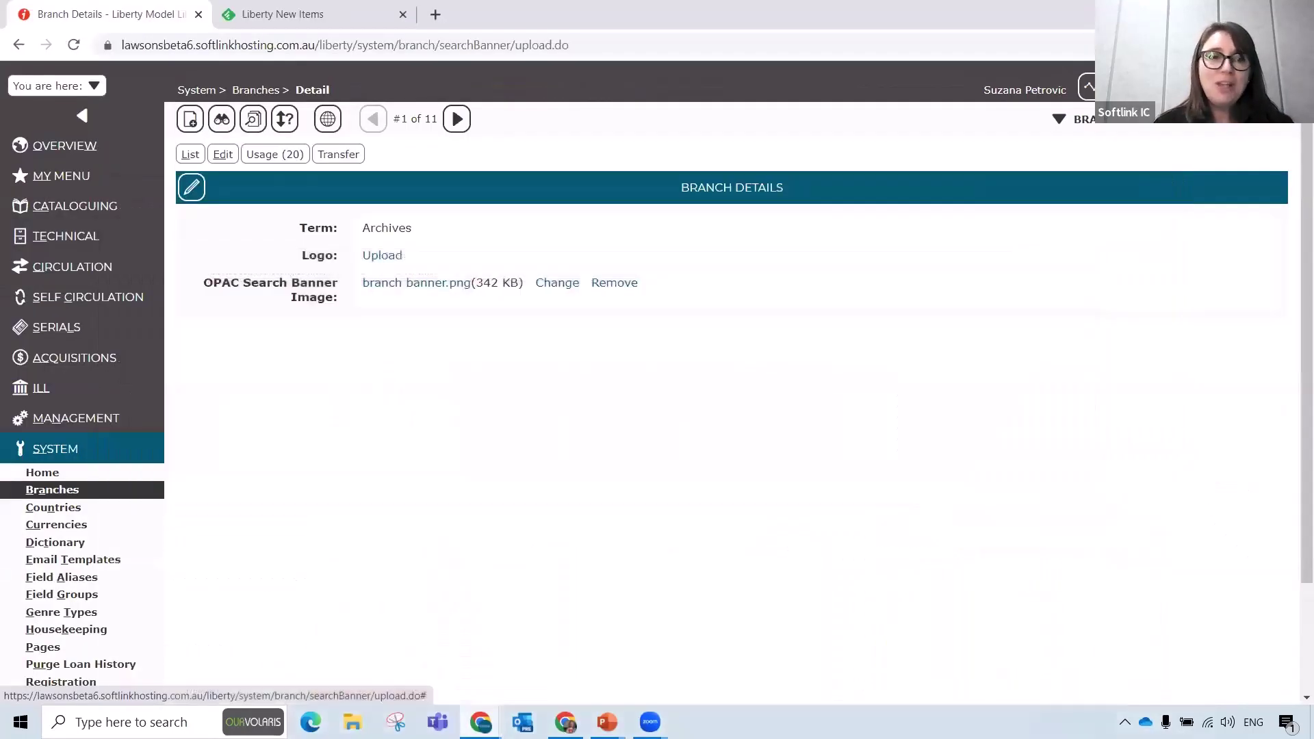
left_click(102, 420)
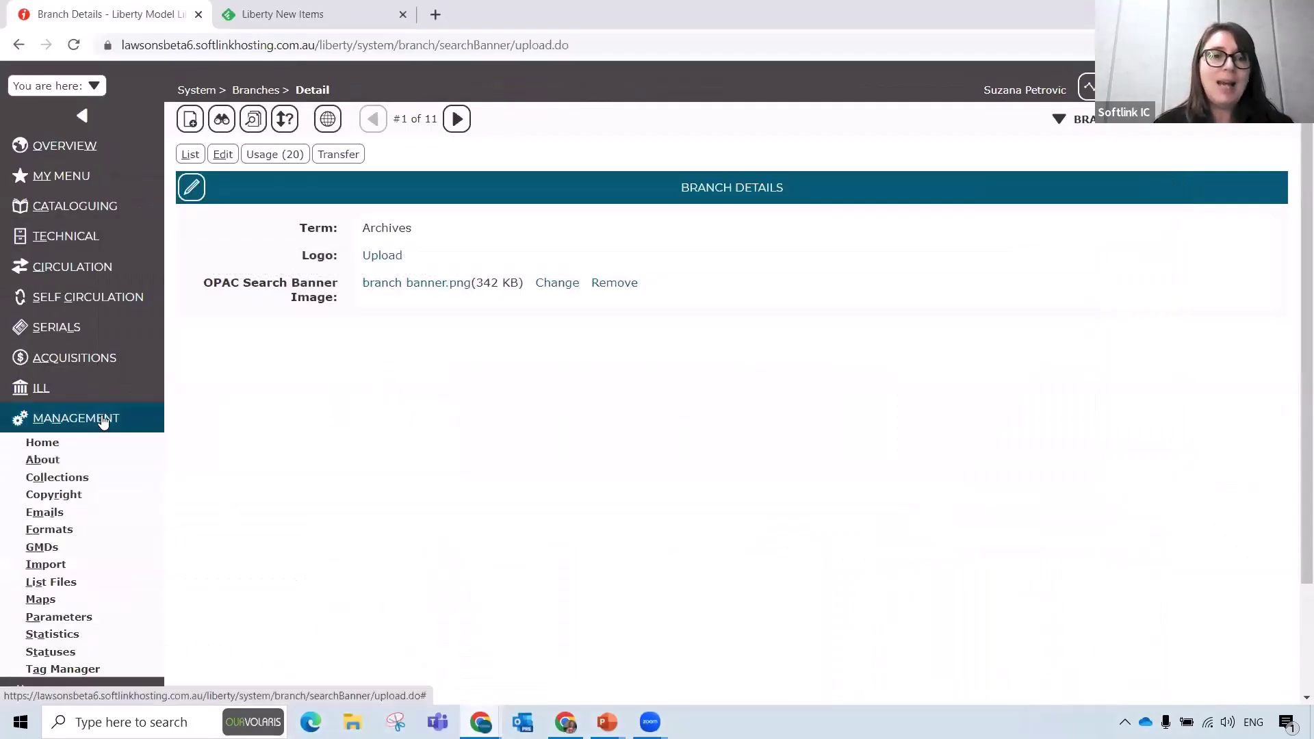
left_click(95, 625)
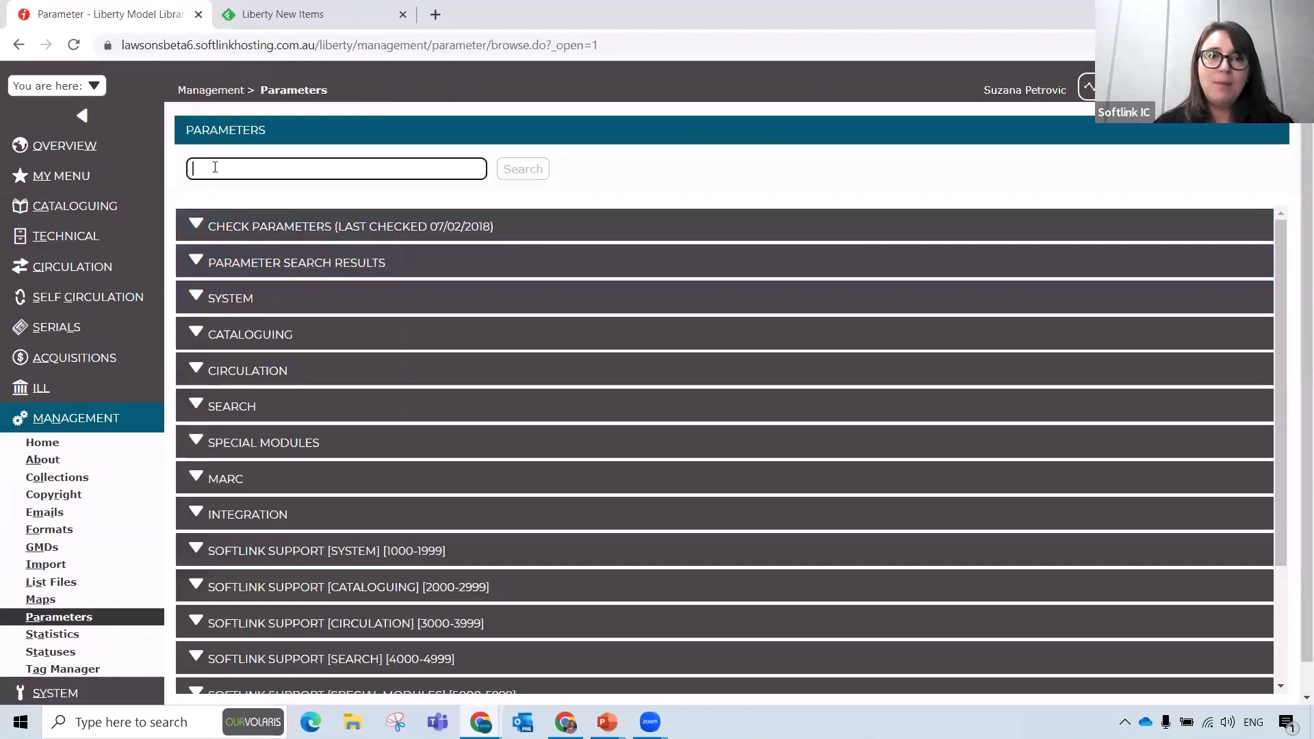
left_click(216, 169)
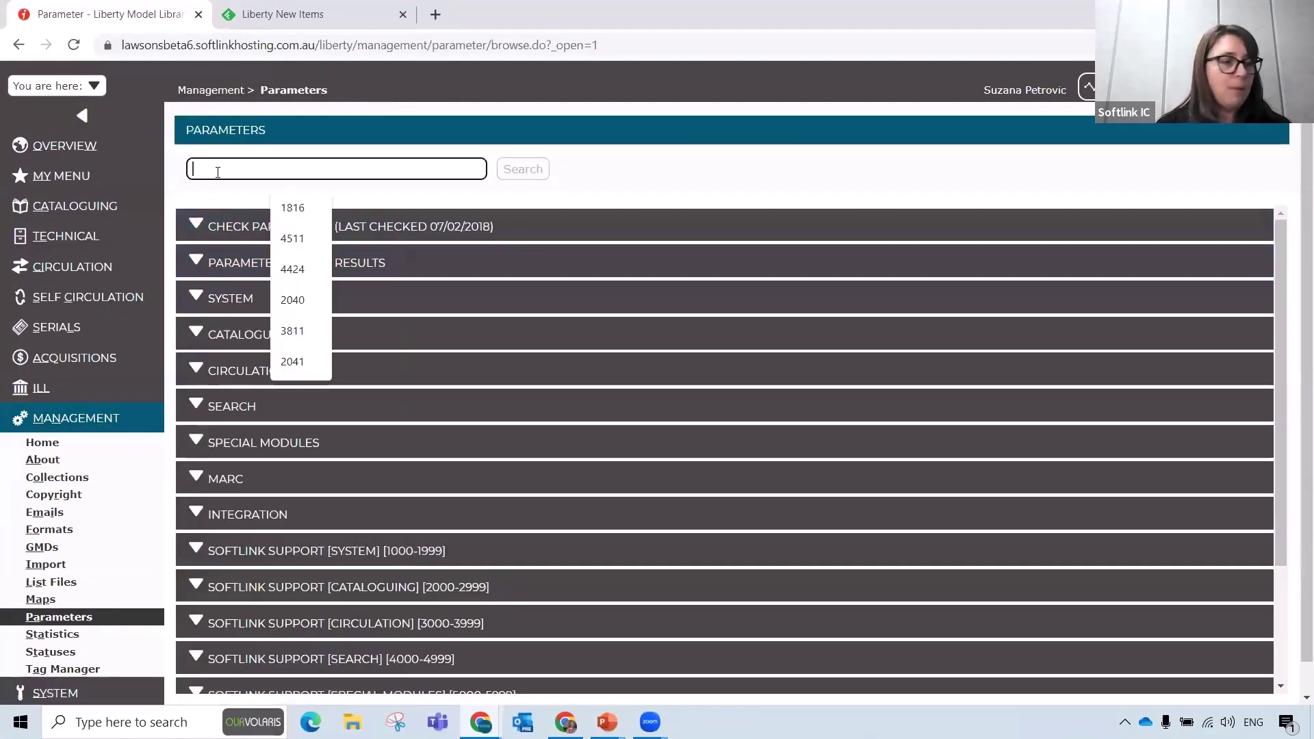
type("204")
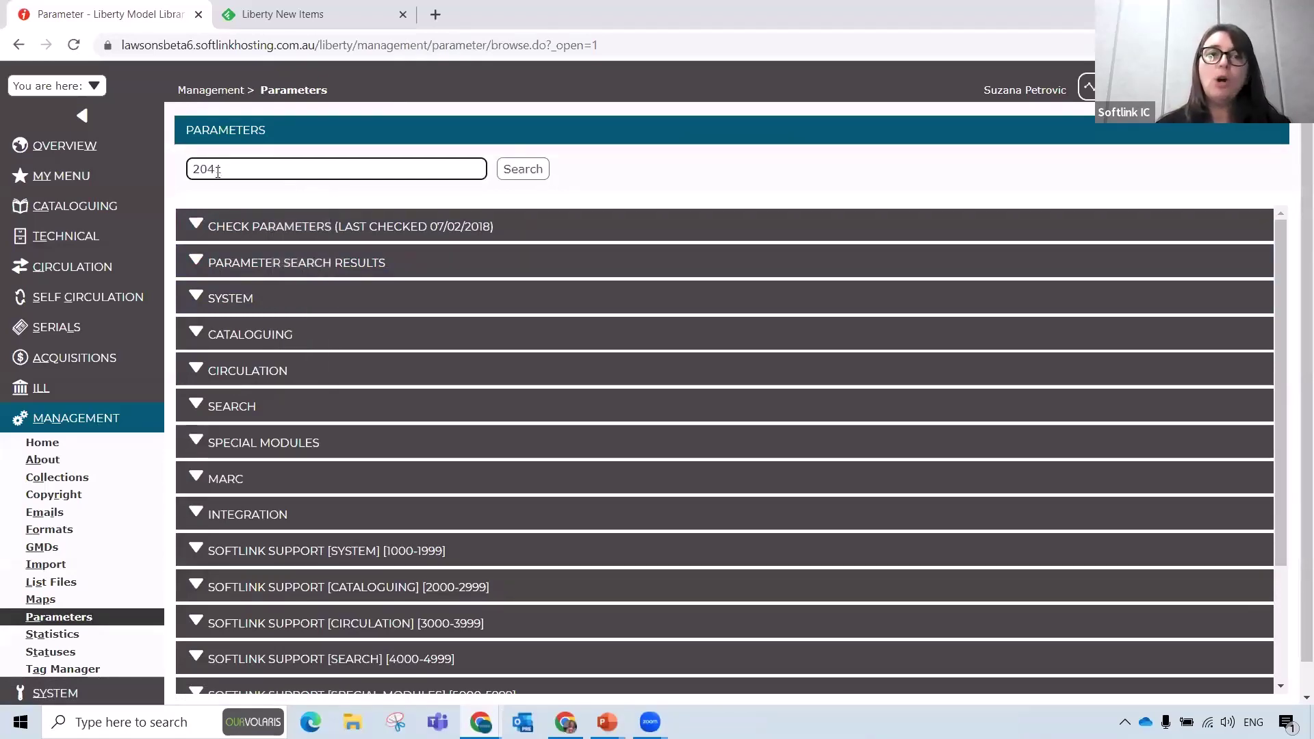
type("1")
left_click(521, 169)
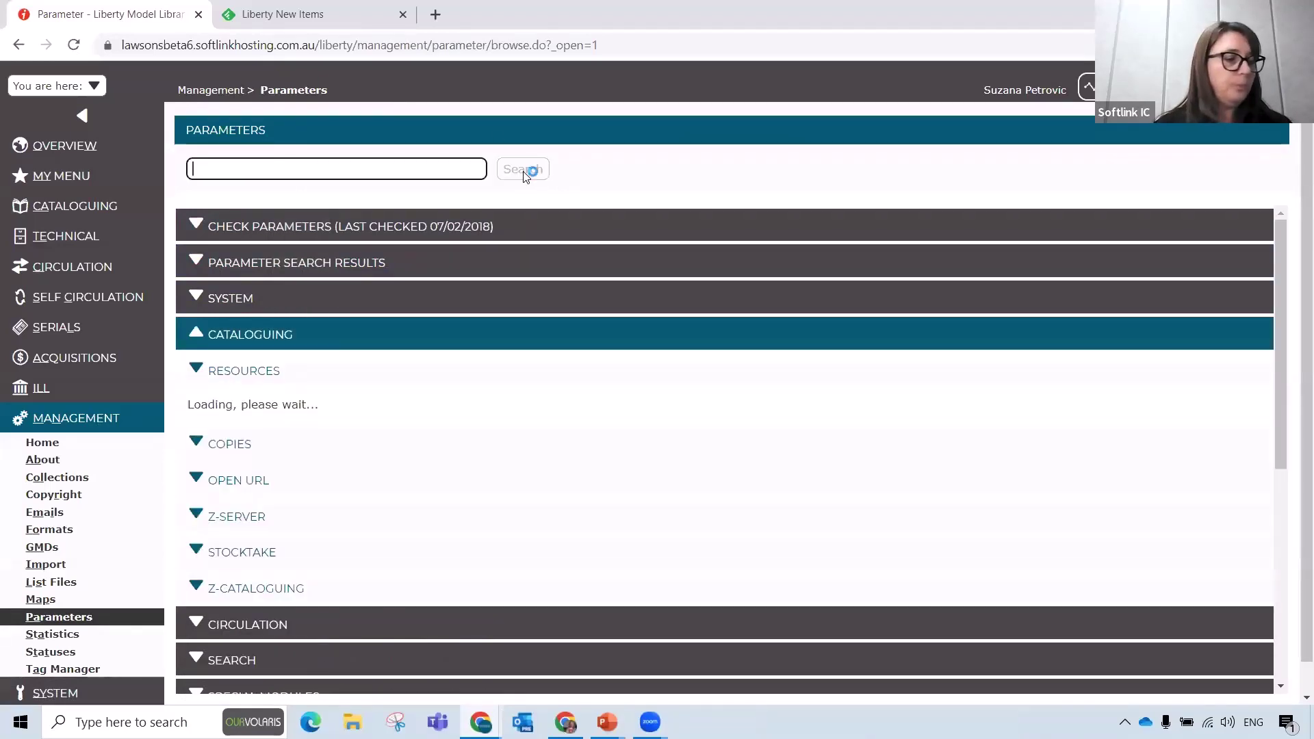
Step: Set cataloguing parameter 2041, Use Author scopeNote suffixes, to Yes, save it and close its details
scroll(493, 499, "down", 5)
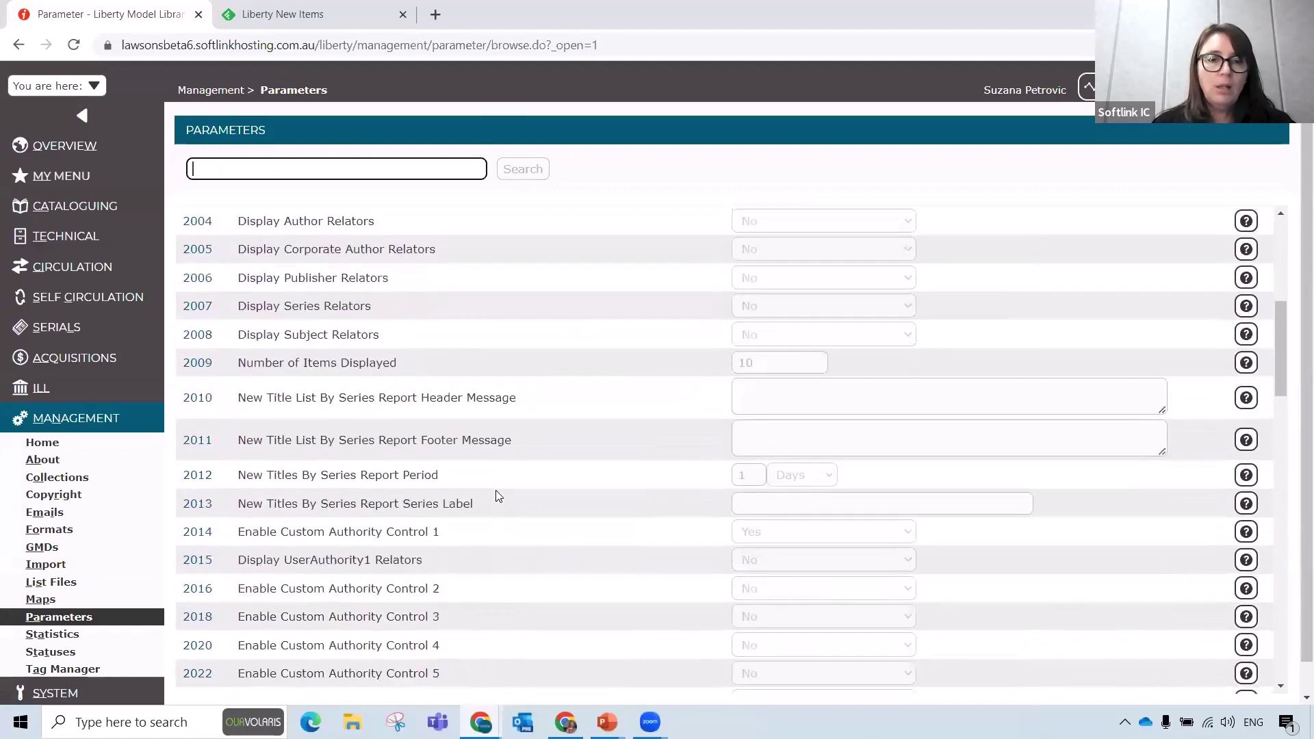
scroll(498, 496, "down", 6)
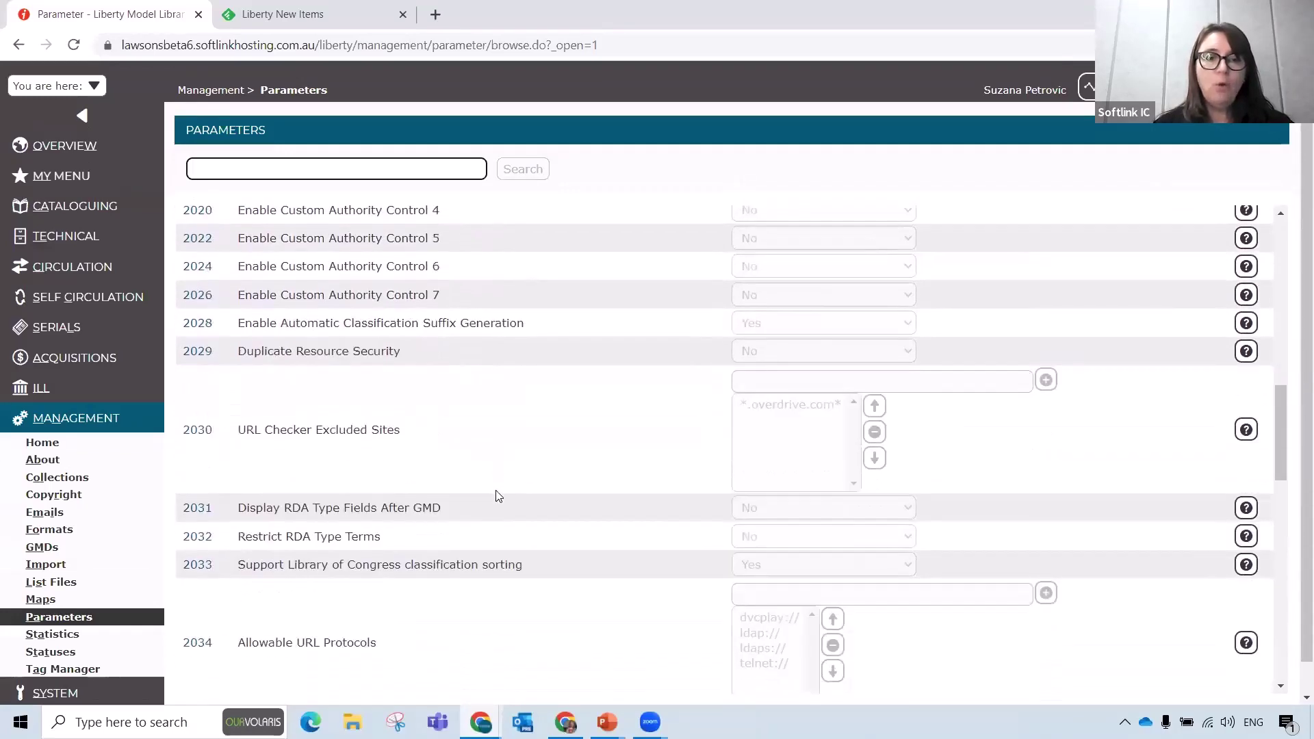
scroll(498, 496, "down", 6)
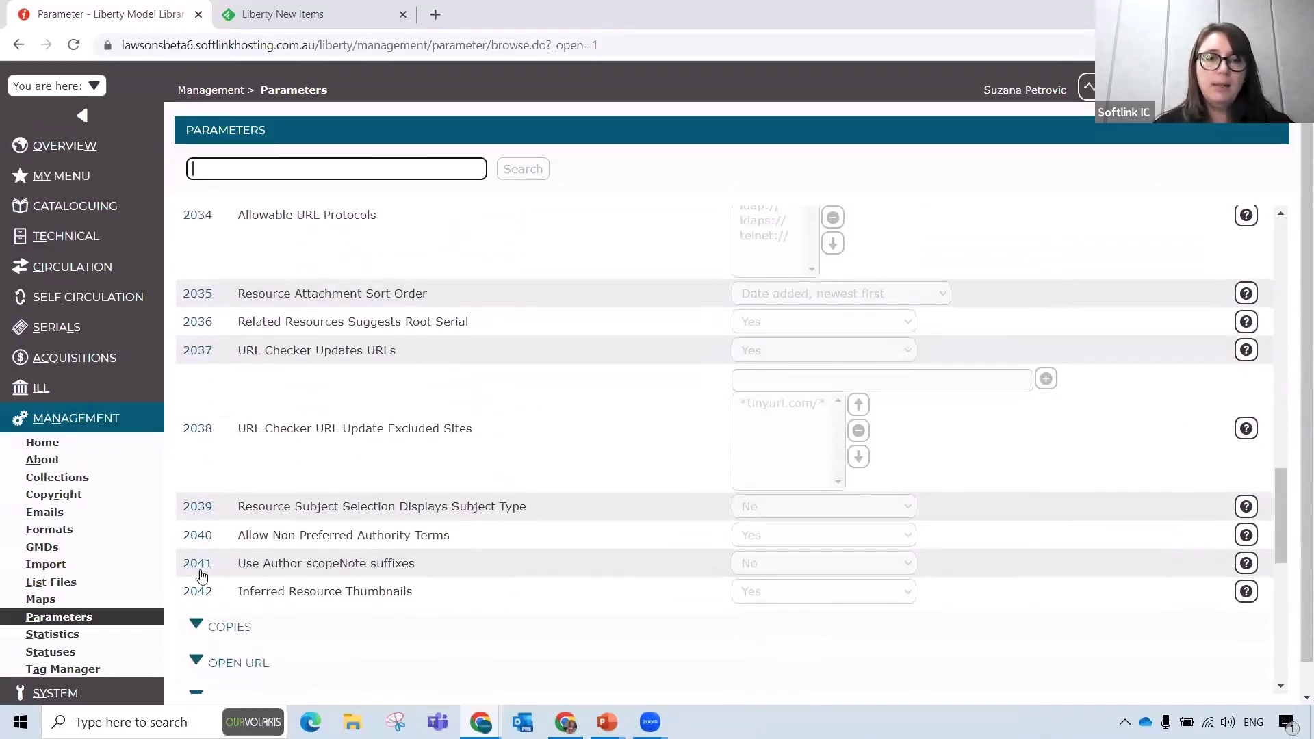
left_click(200, 571)
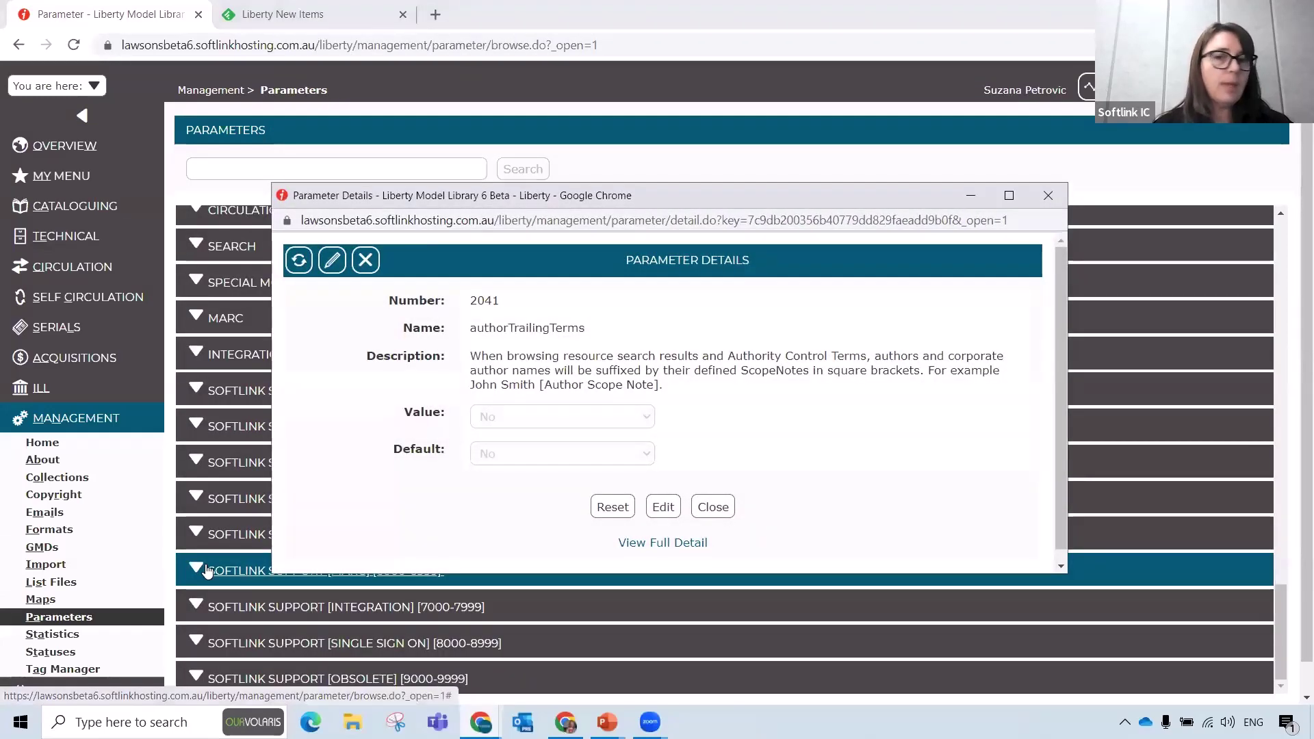
left_click(663, 508)
left_click(594, 452)
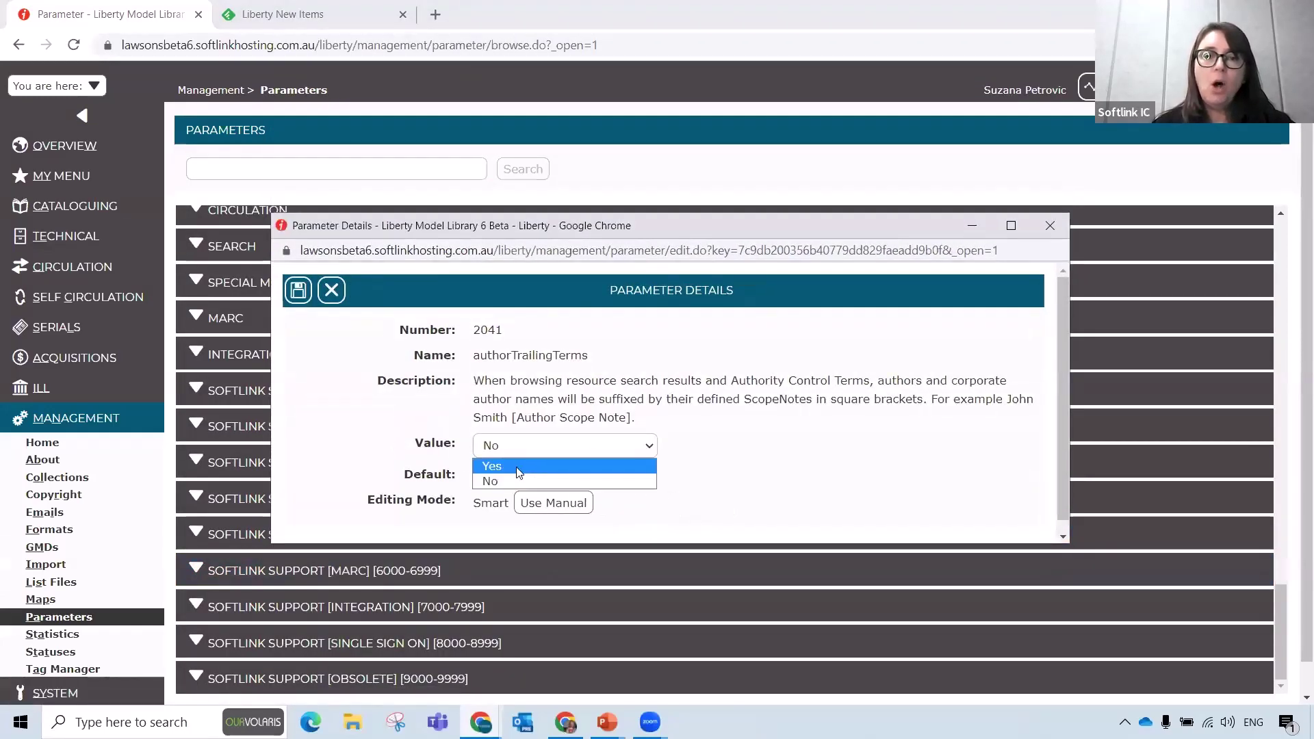
left_click(519, 467)
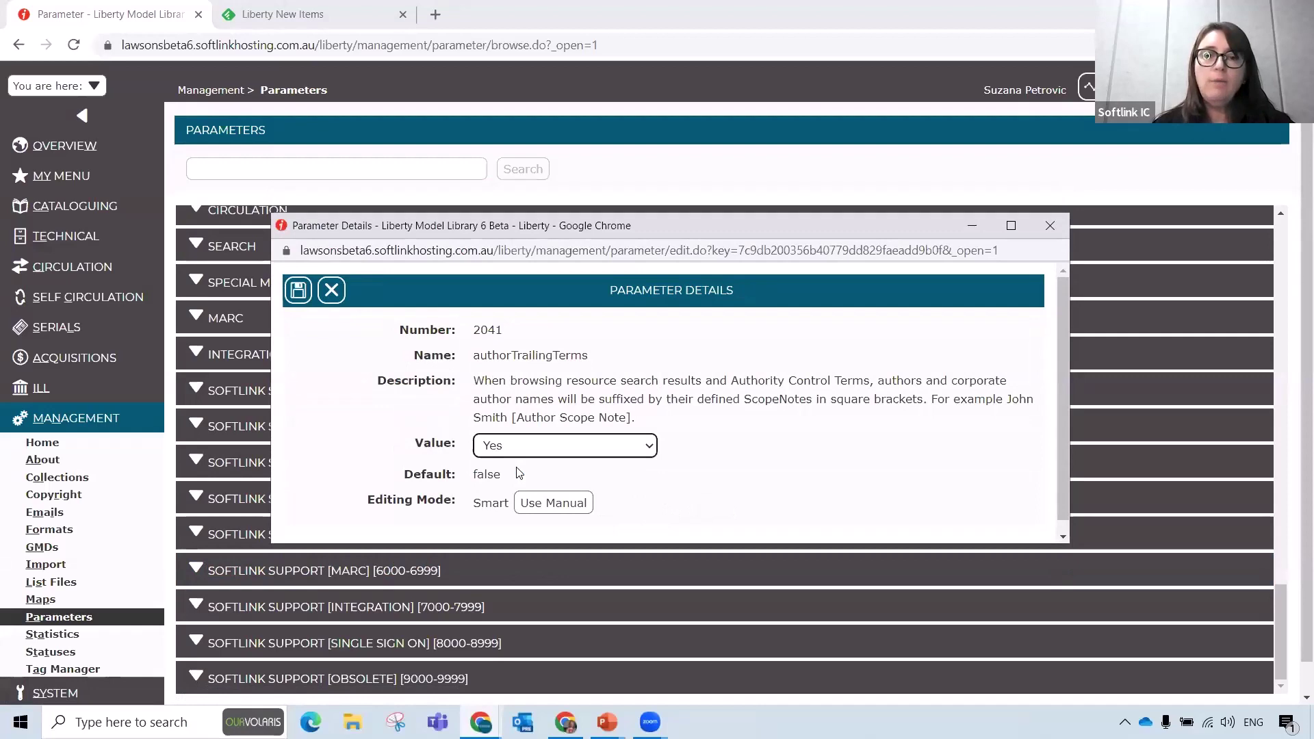
left_click(299, 293)
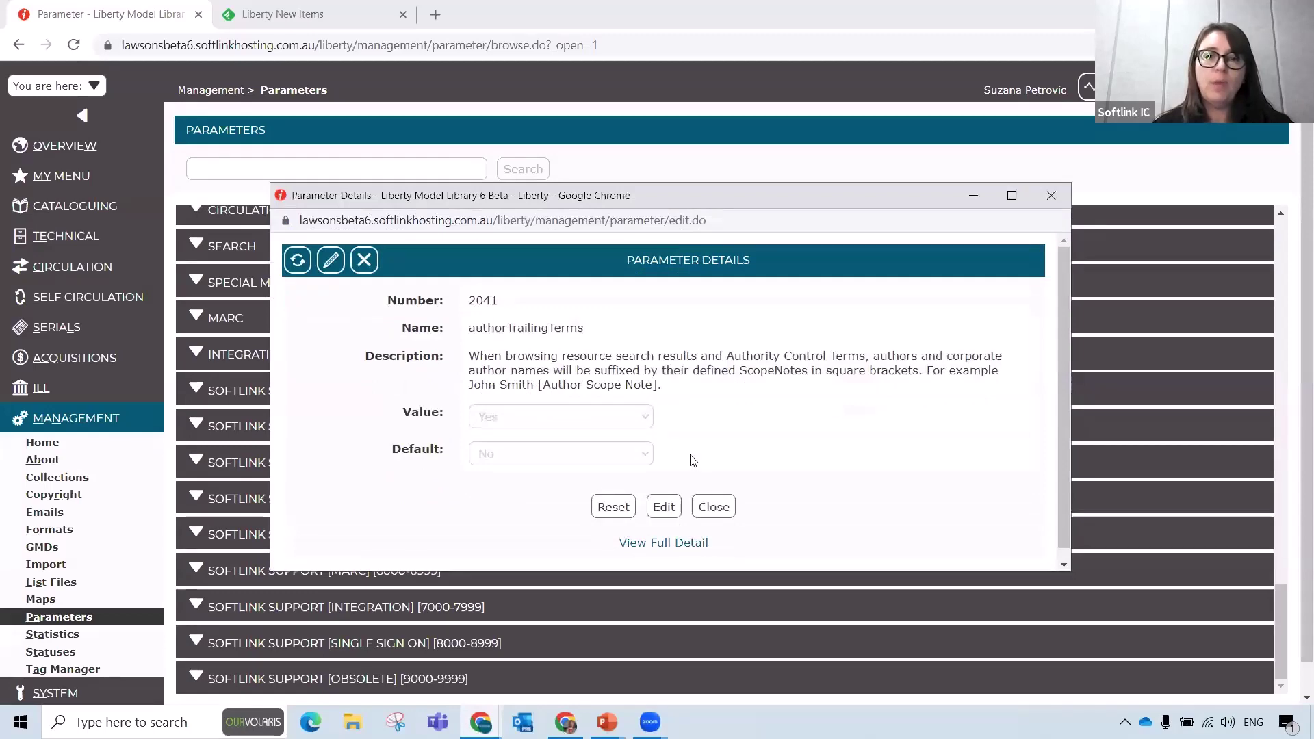
left_click(714, 507)
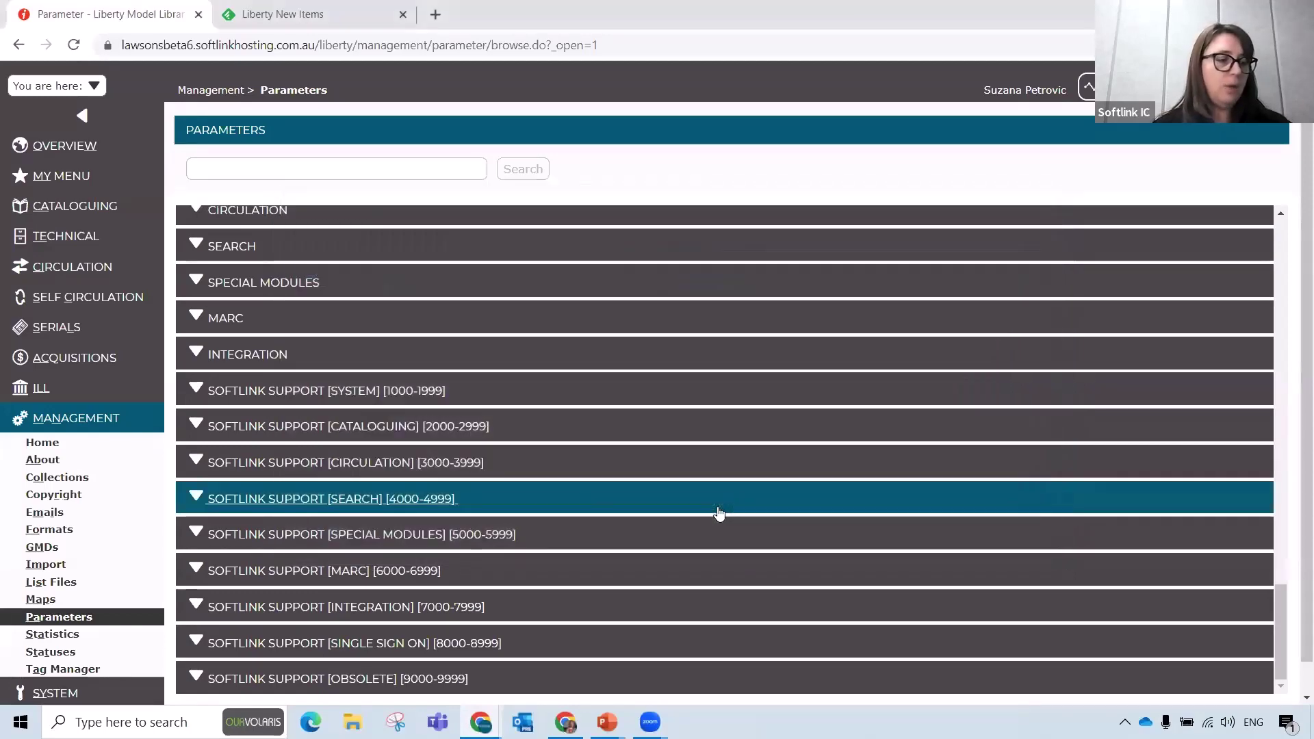
Step: Open the Authors authority control in Cataloguing
scroll(233, 347, "up", 1)
scroll(234, 347, "up", 3)
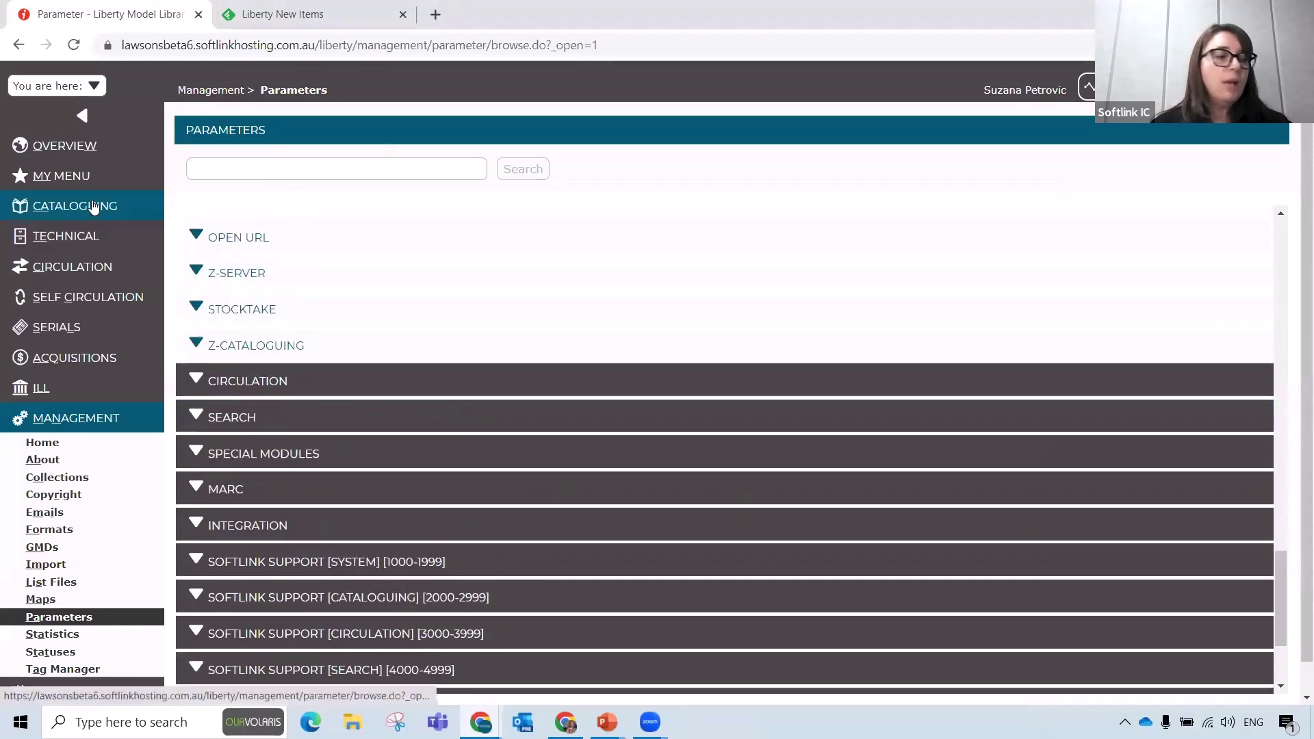
left_click(94, 207)
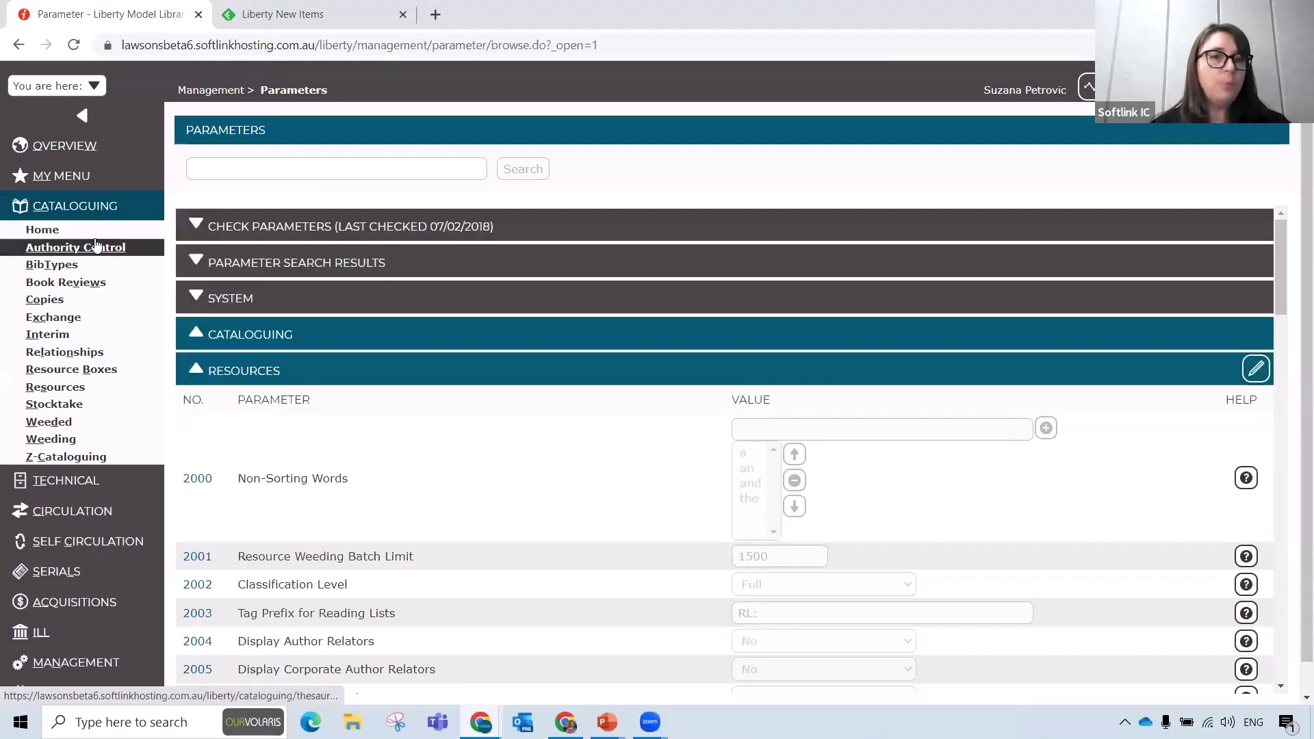
left_click(98, 245)
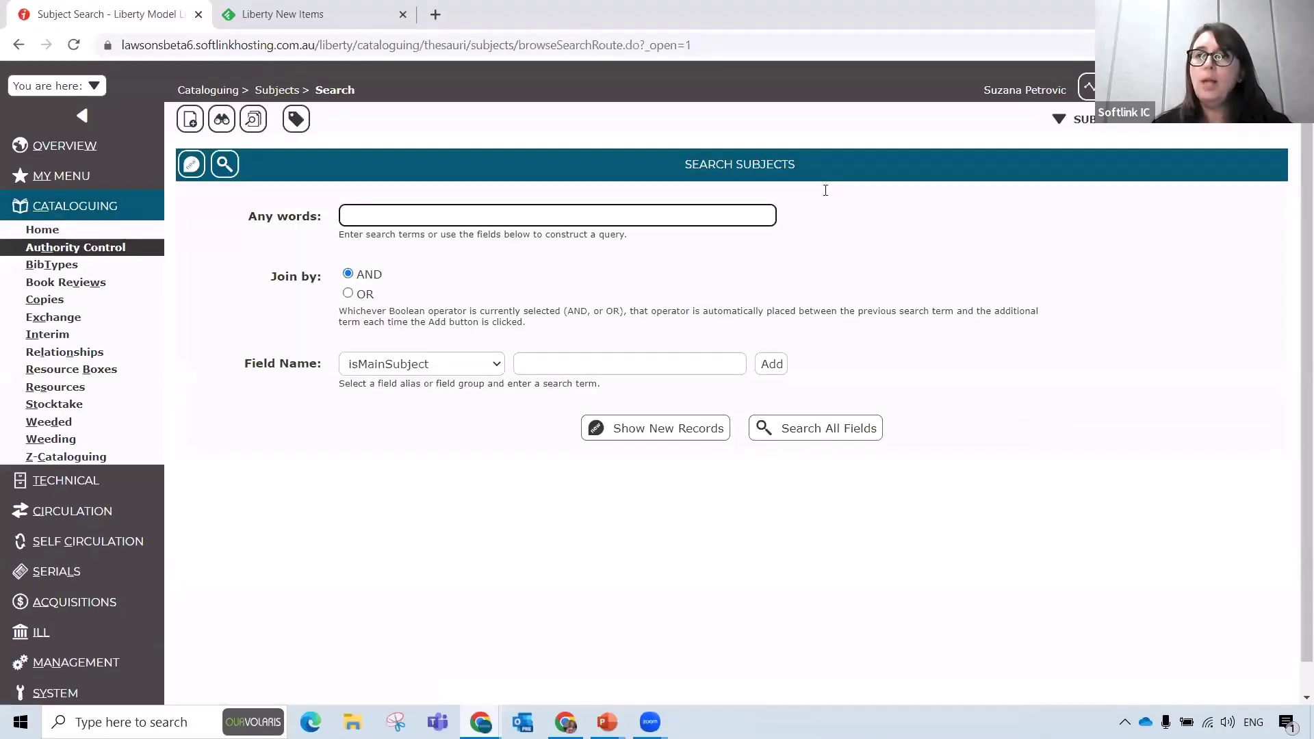
mouse_move(1071, 119)
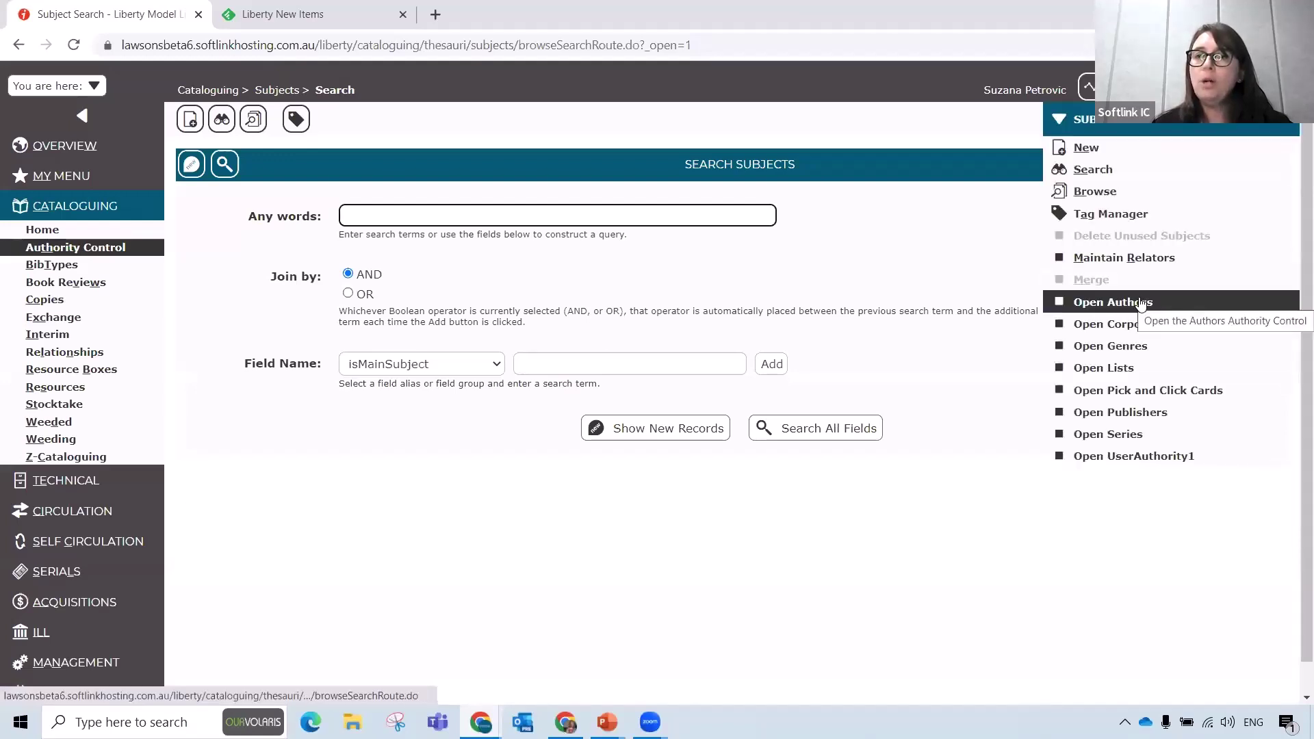
left_click(1141, 303)
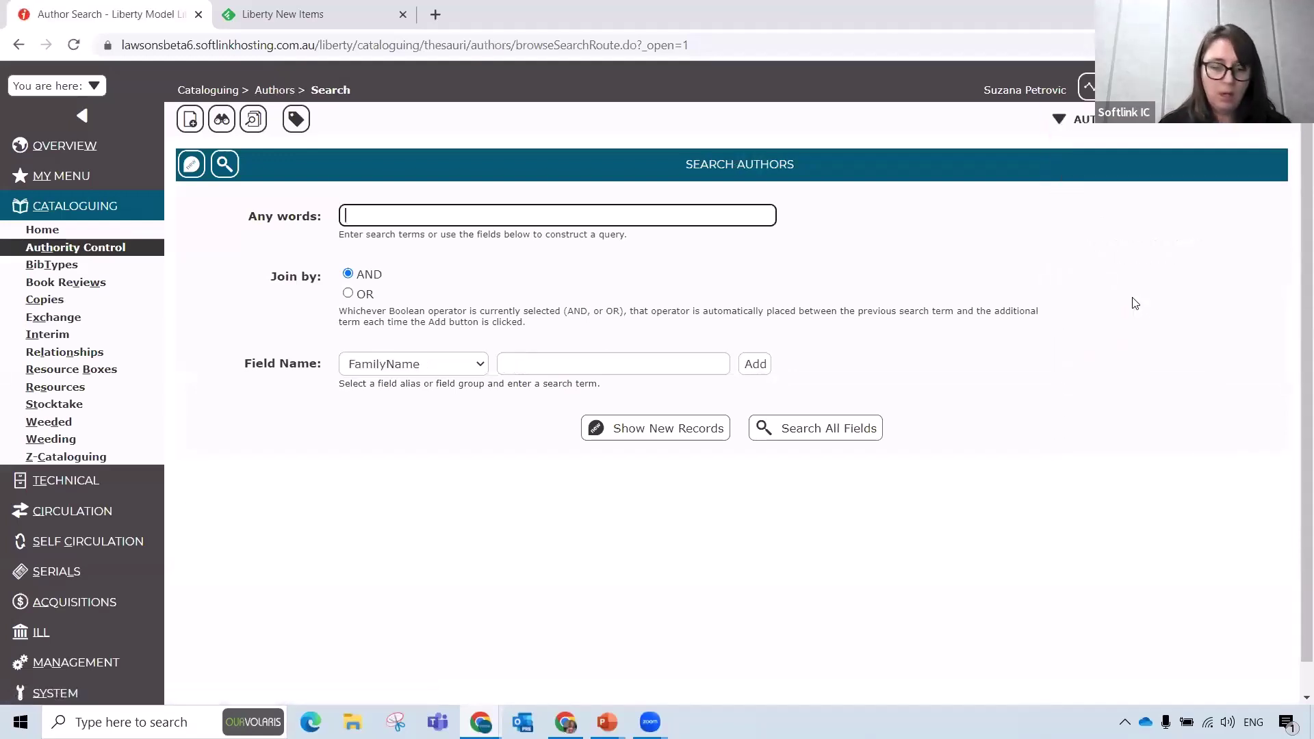
Step: Search the author authority terms for "grisham"
type("grisah")
key("BackSpace")
key("BackSpace")
key("BackSpace")
key("BackSpace")
key("BackSpace")
key("BackSpace")
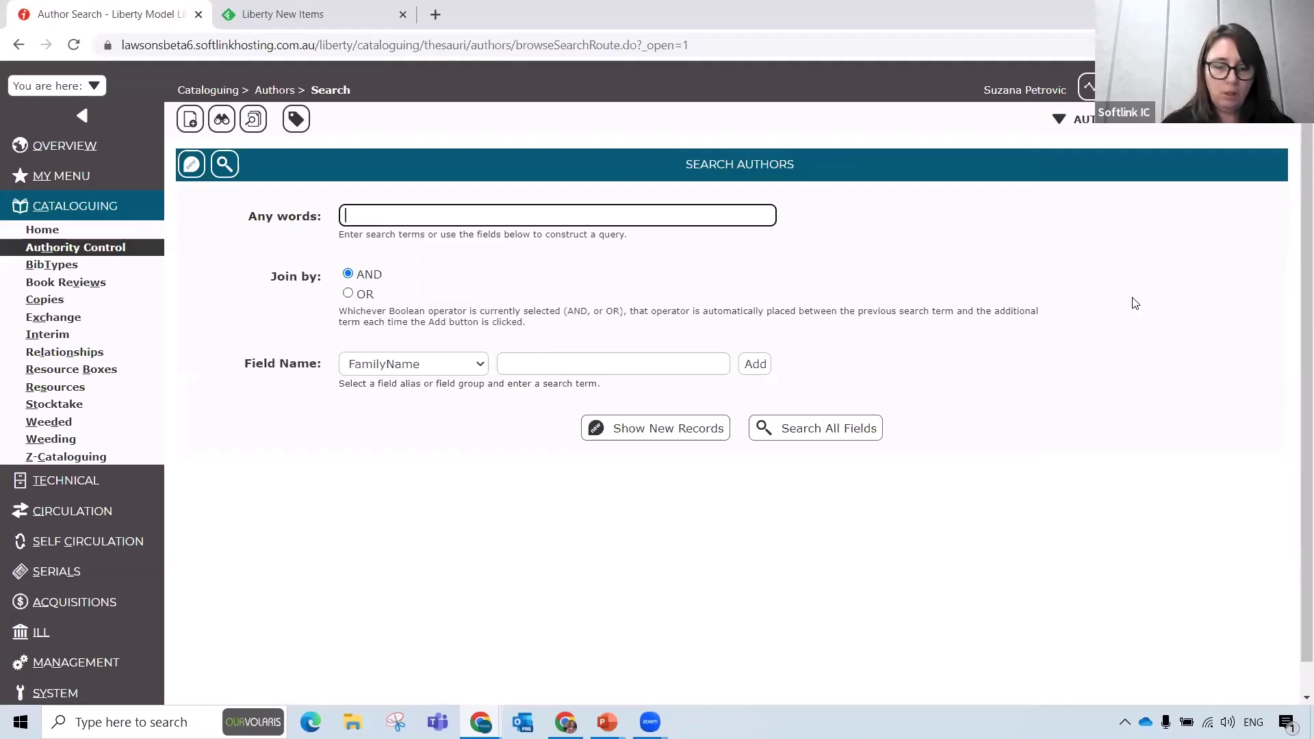
type("grisham")
key("Return")
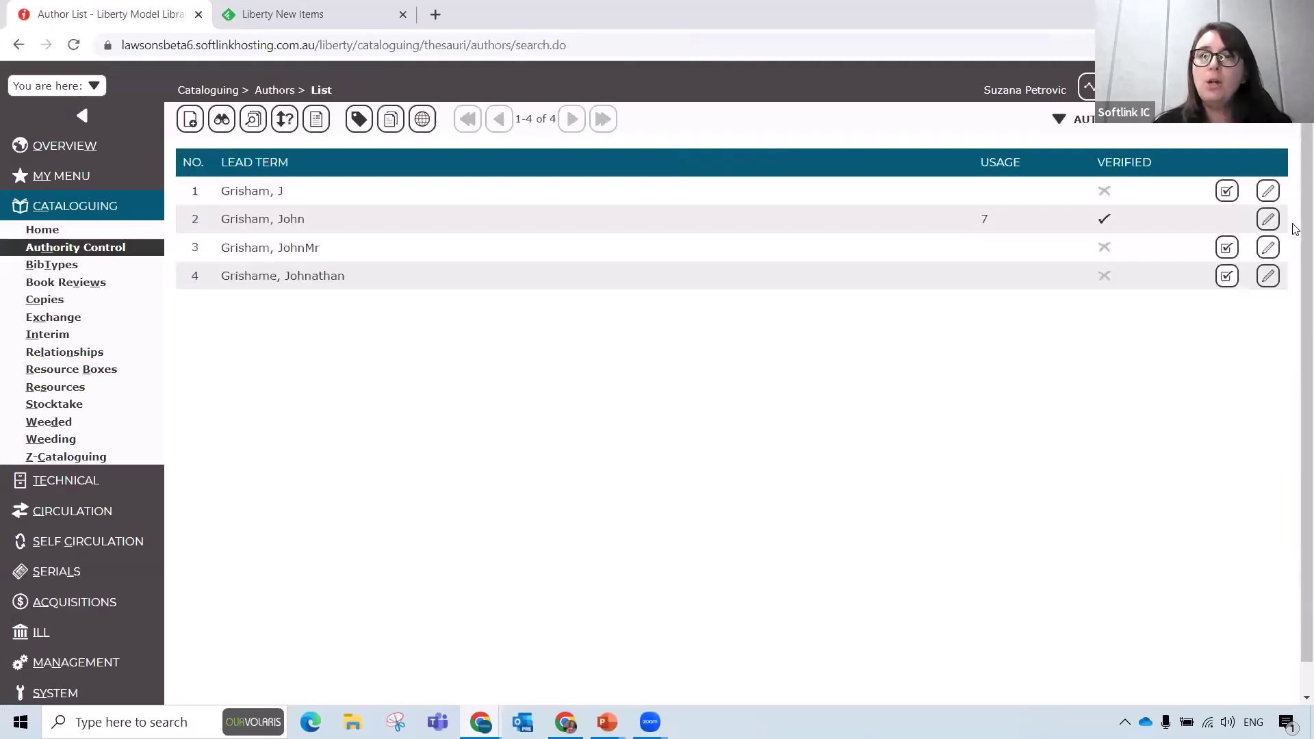
Step: Open the verified author term "Grisham, John" for editing, review its notes and scope note, and save the record
left_click(1273, 222)
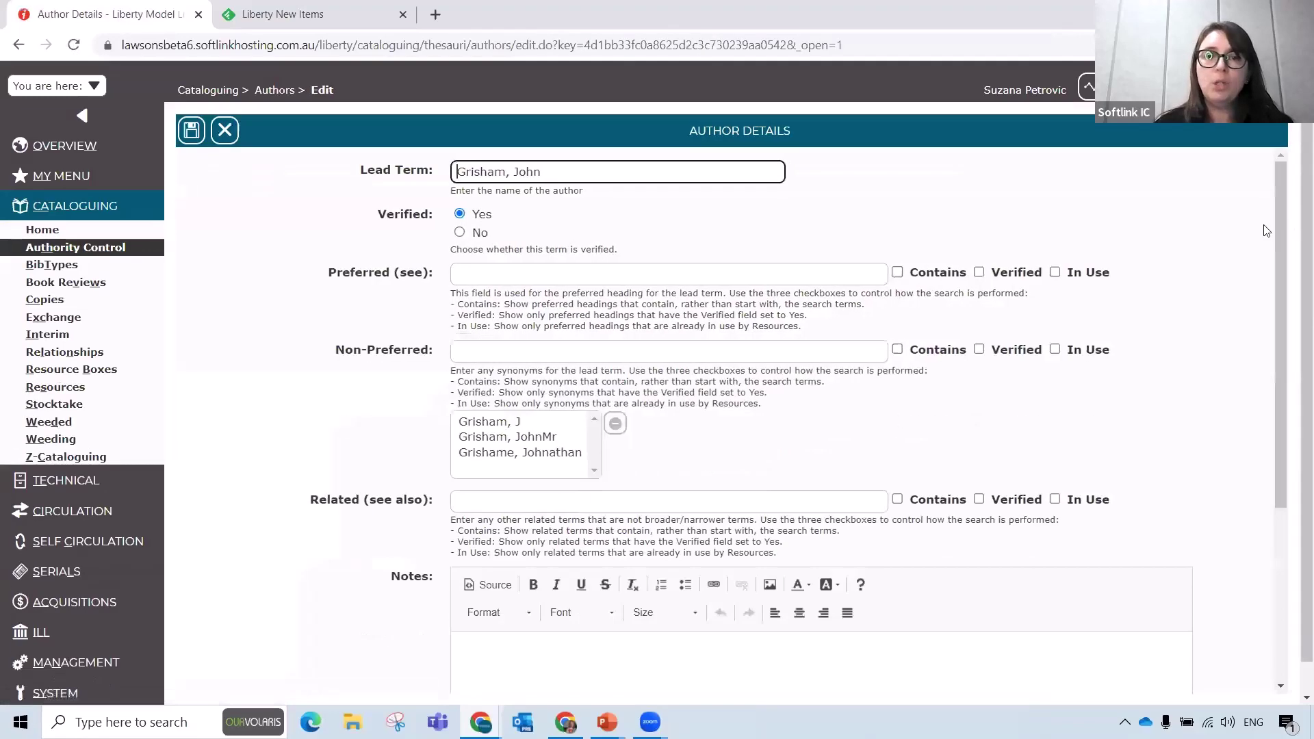
scroll(250, 443, "down", 3)
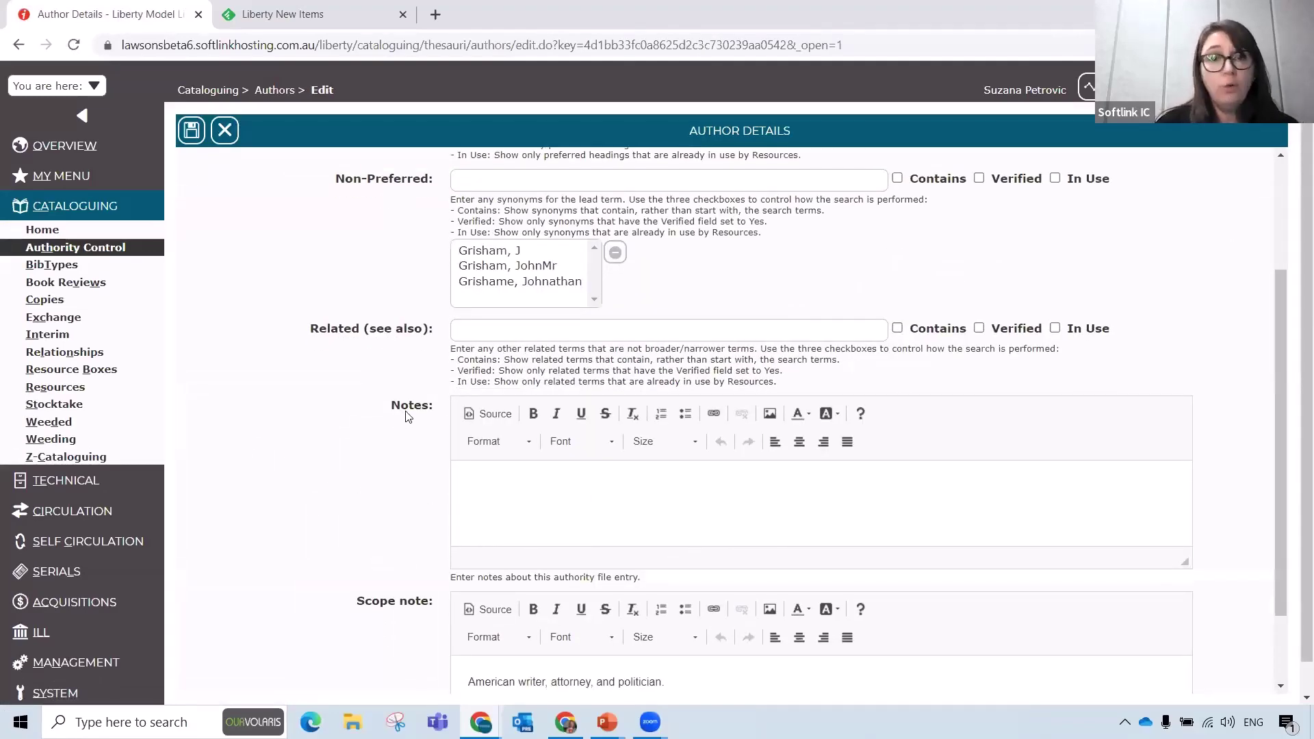
scroll(376, 554, "down", 2)
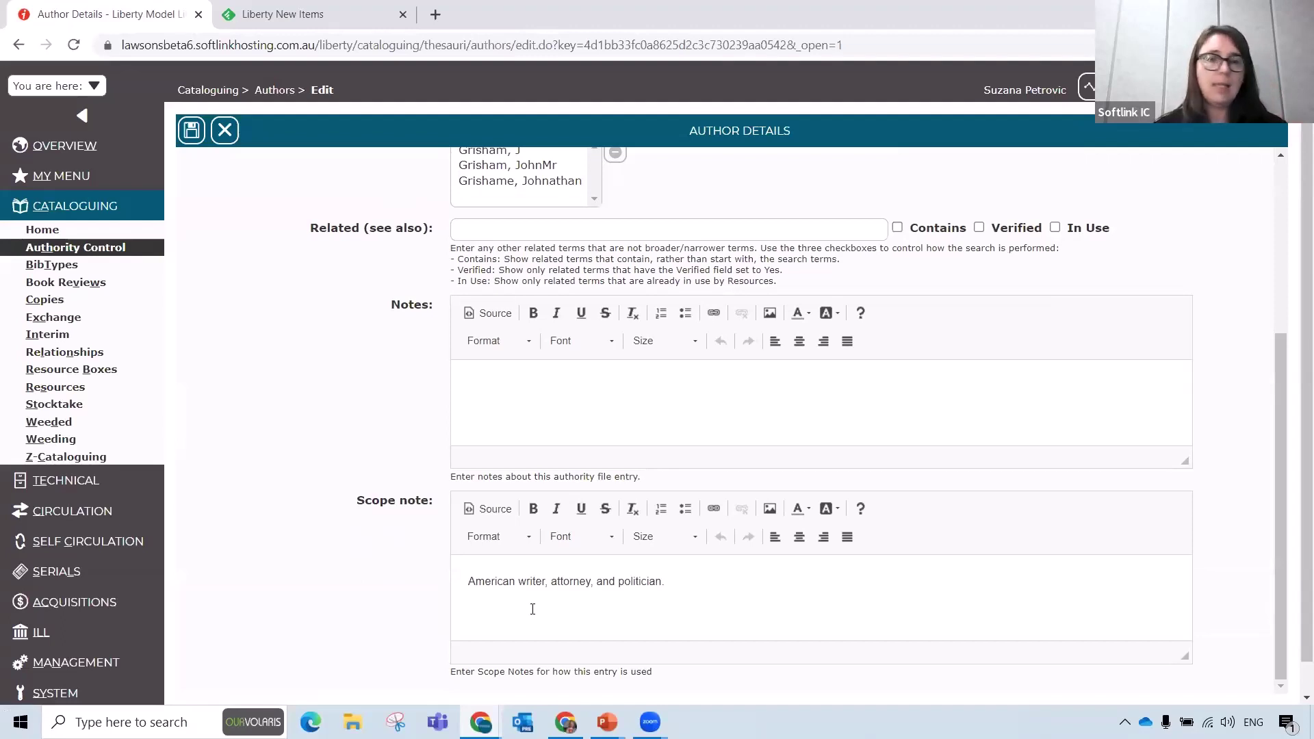
left_click(197, 130)
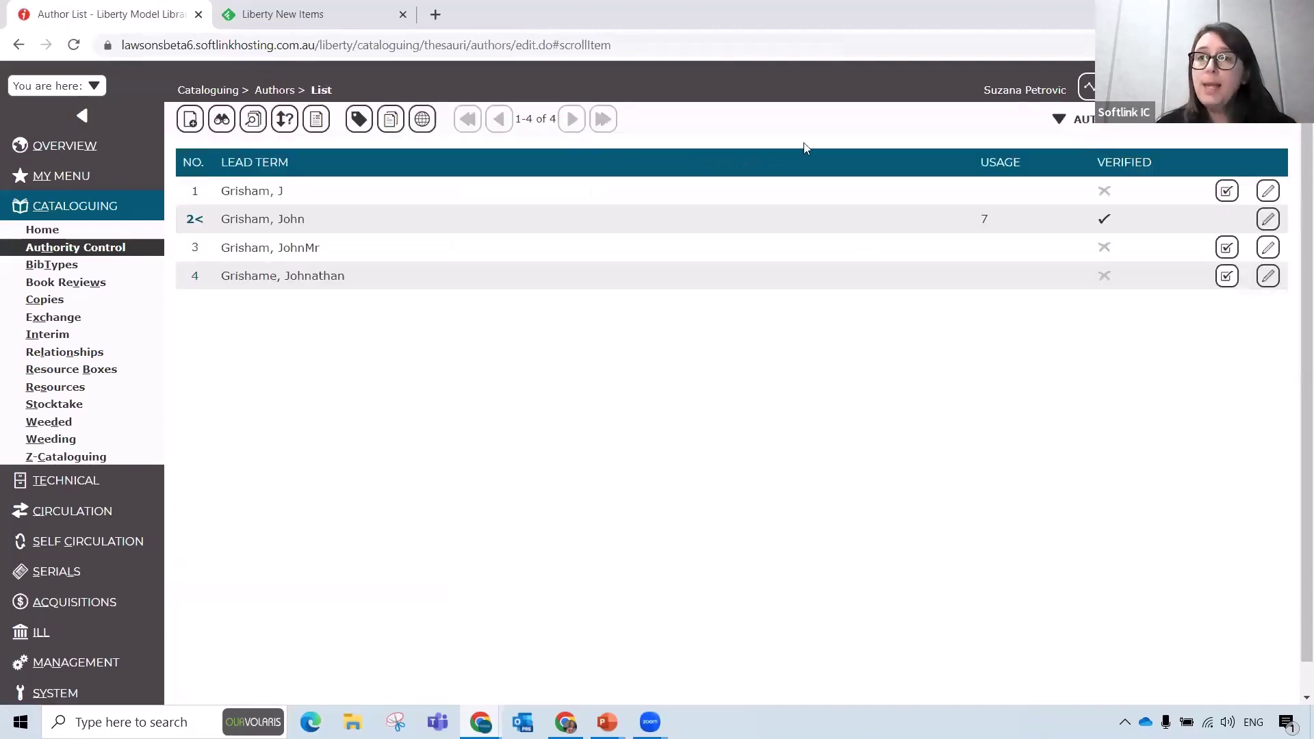
Step: In the catalogue window, browse by Authors for "grisham" and view the resources listed under "Grisham, John"
key("alt+Tab")
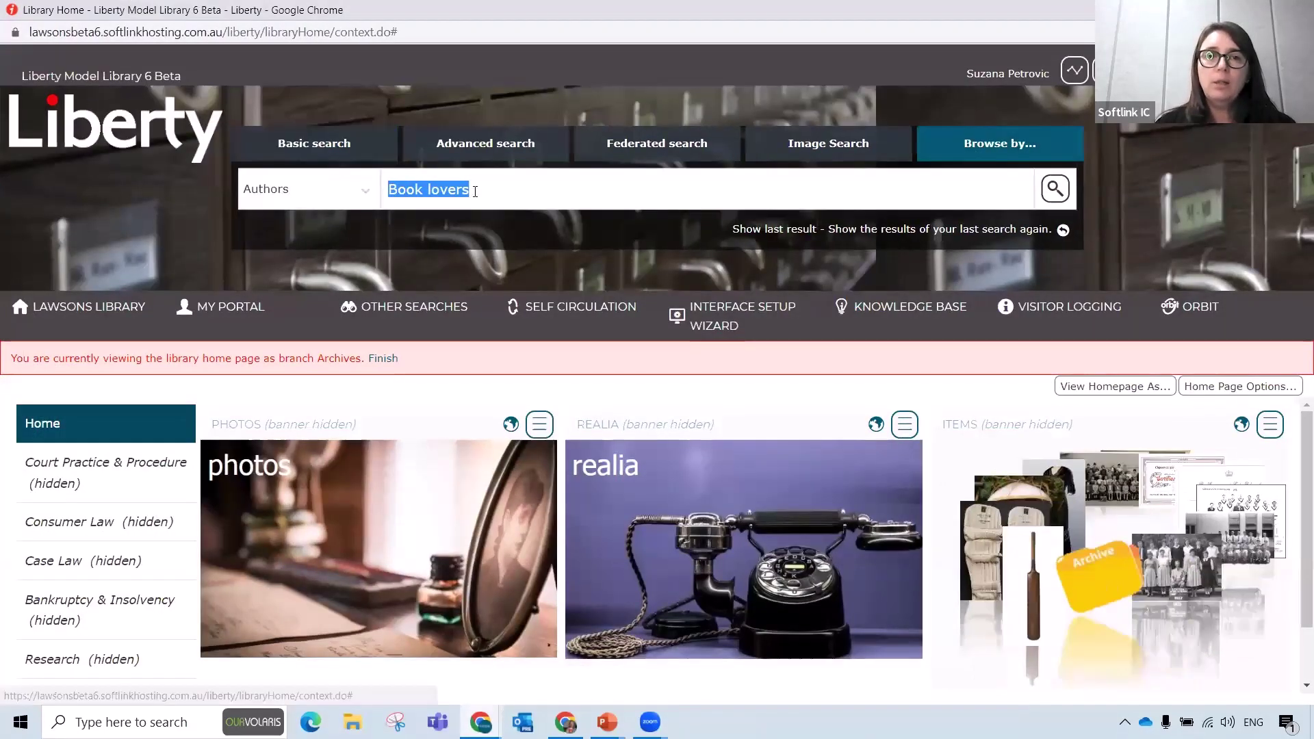
type("grisham")
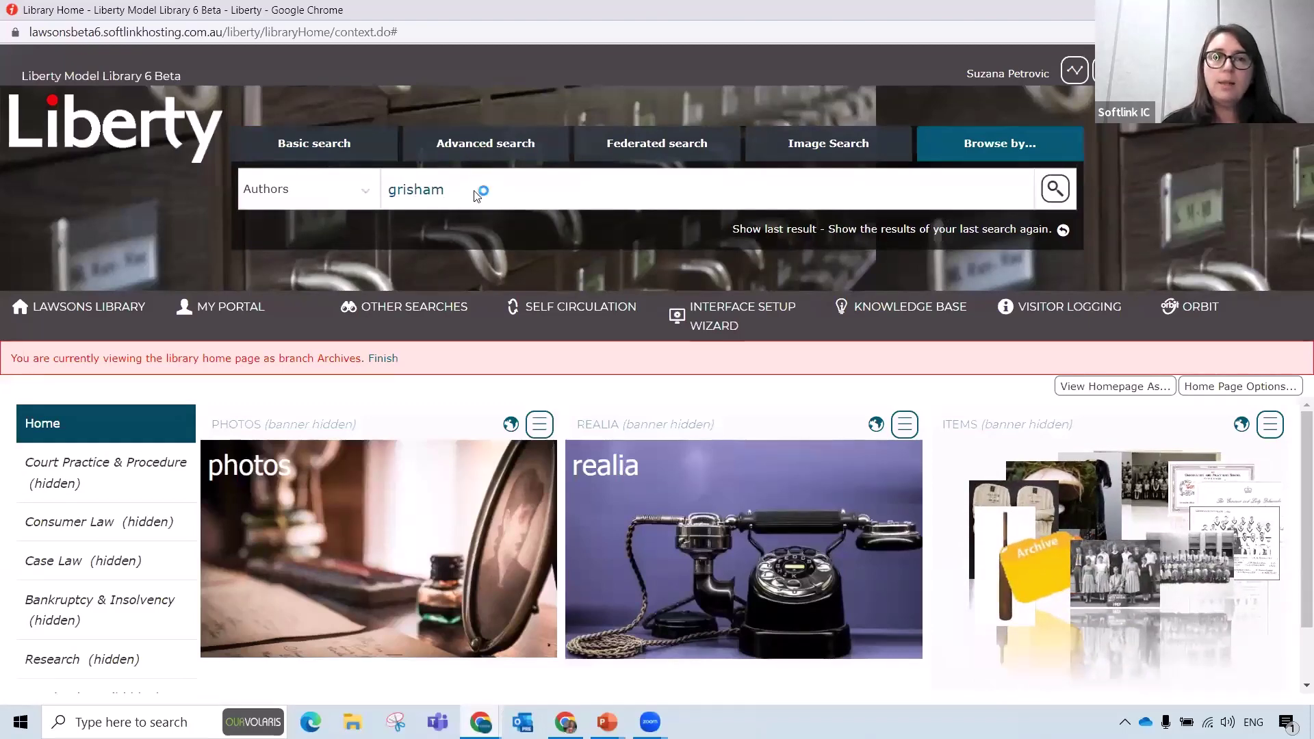
key("Return")
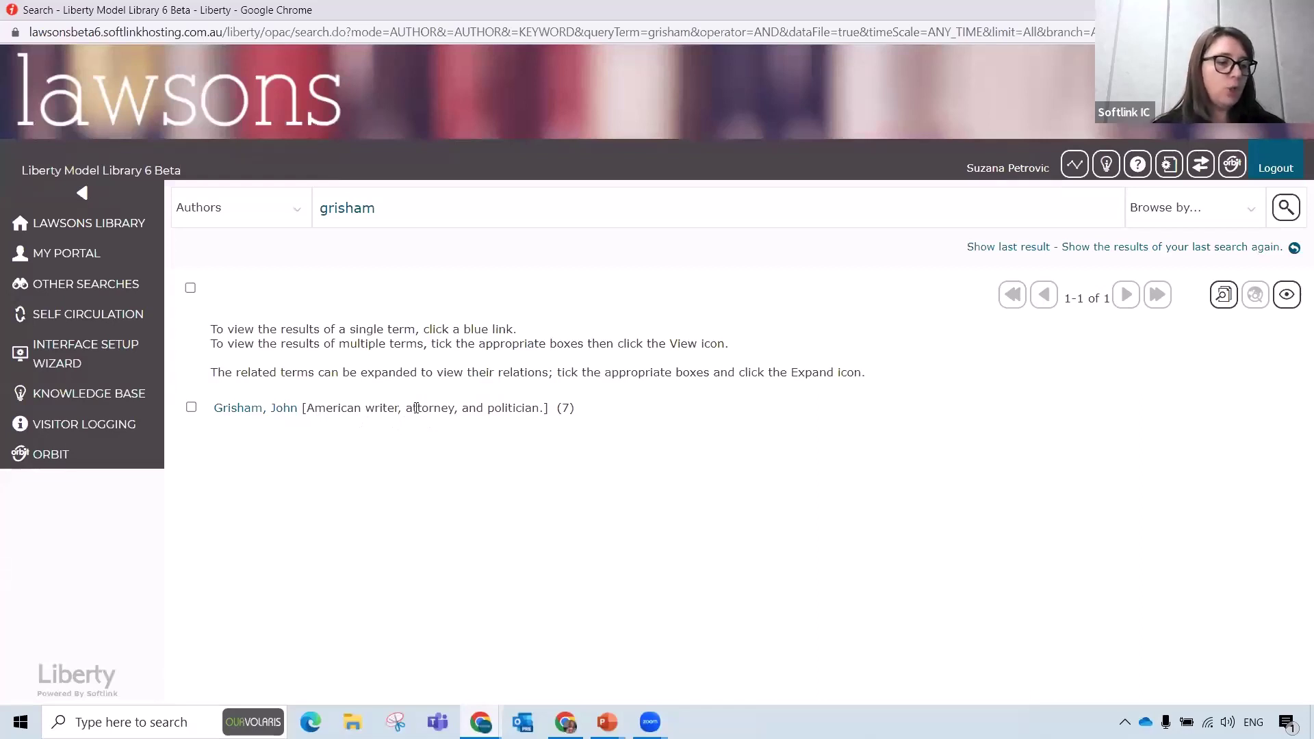
left_click(236, 412)
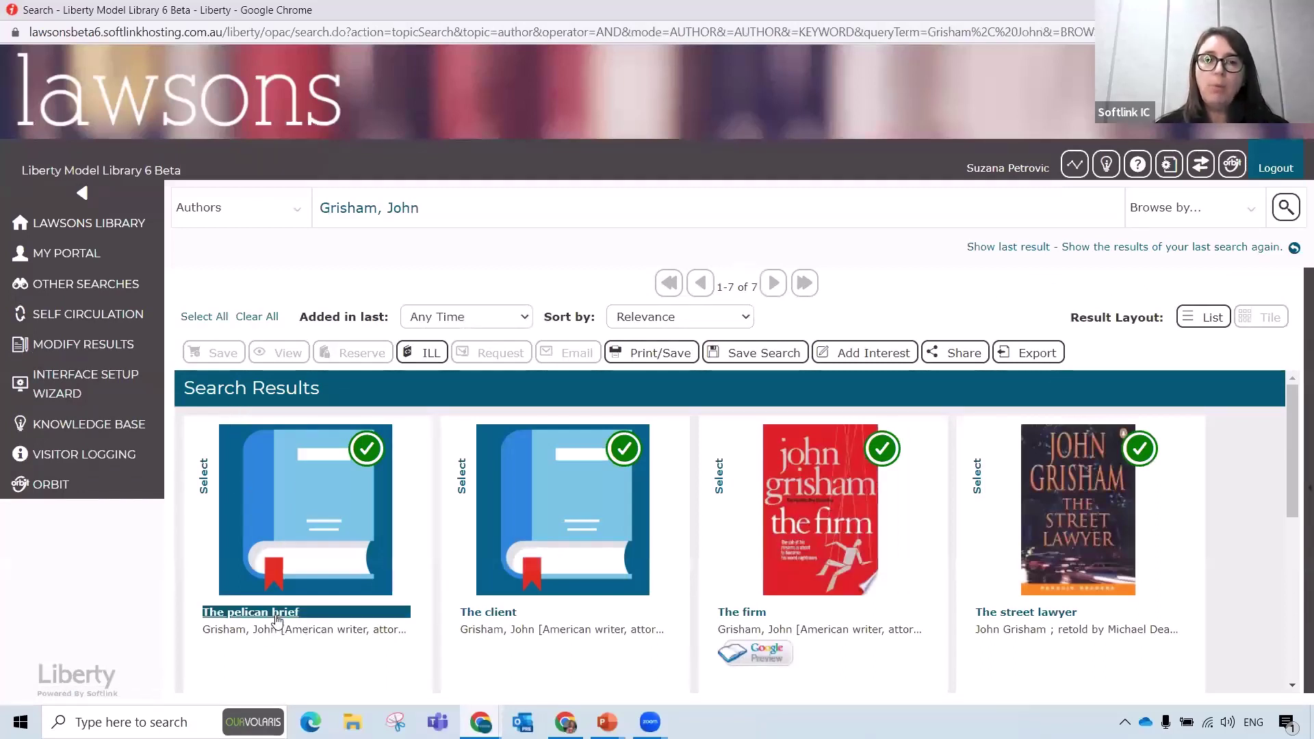
mouse_move(276, 622)
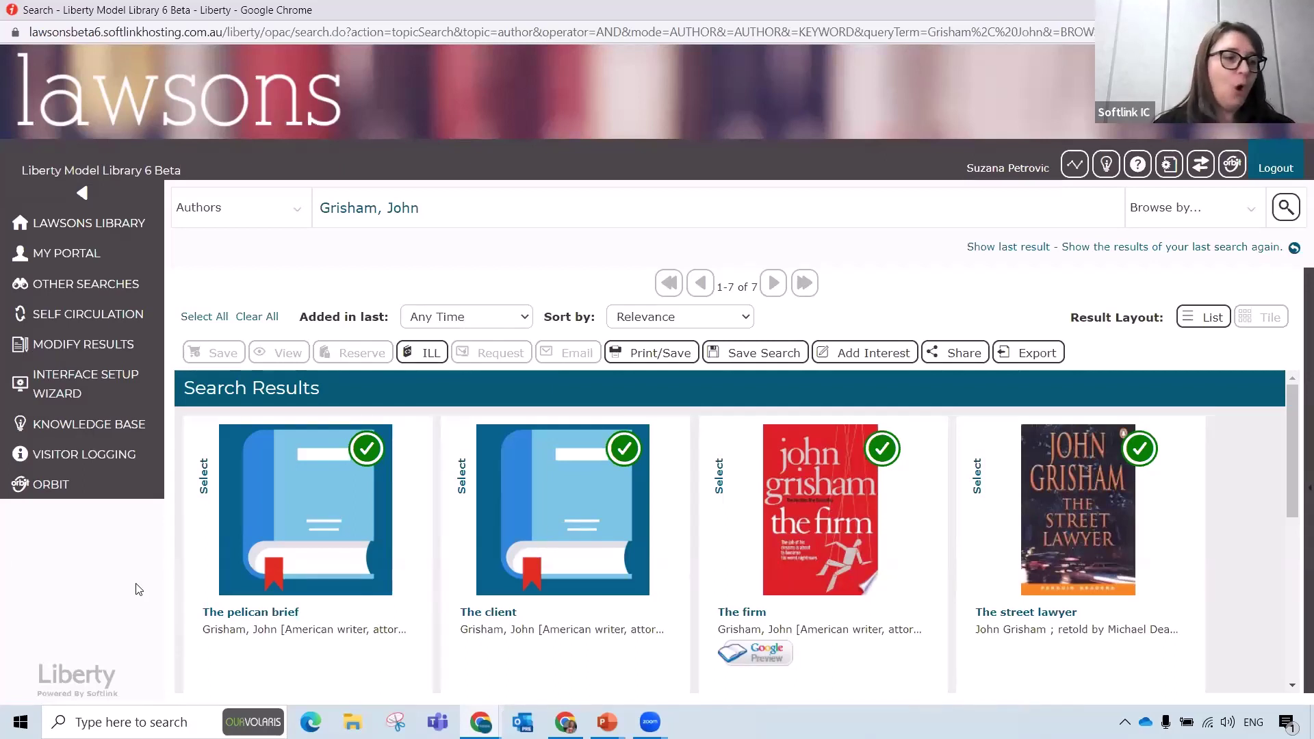
Step: Return to the library home page, finish viewing it as branch Archives, and close the catalogue window
left_click(91, 227)
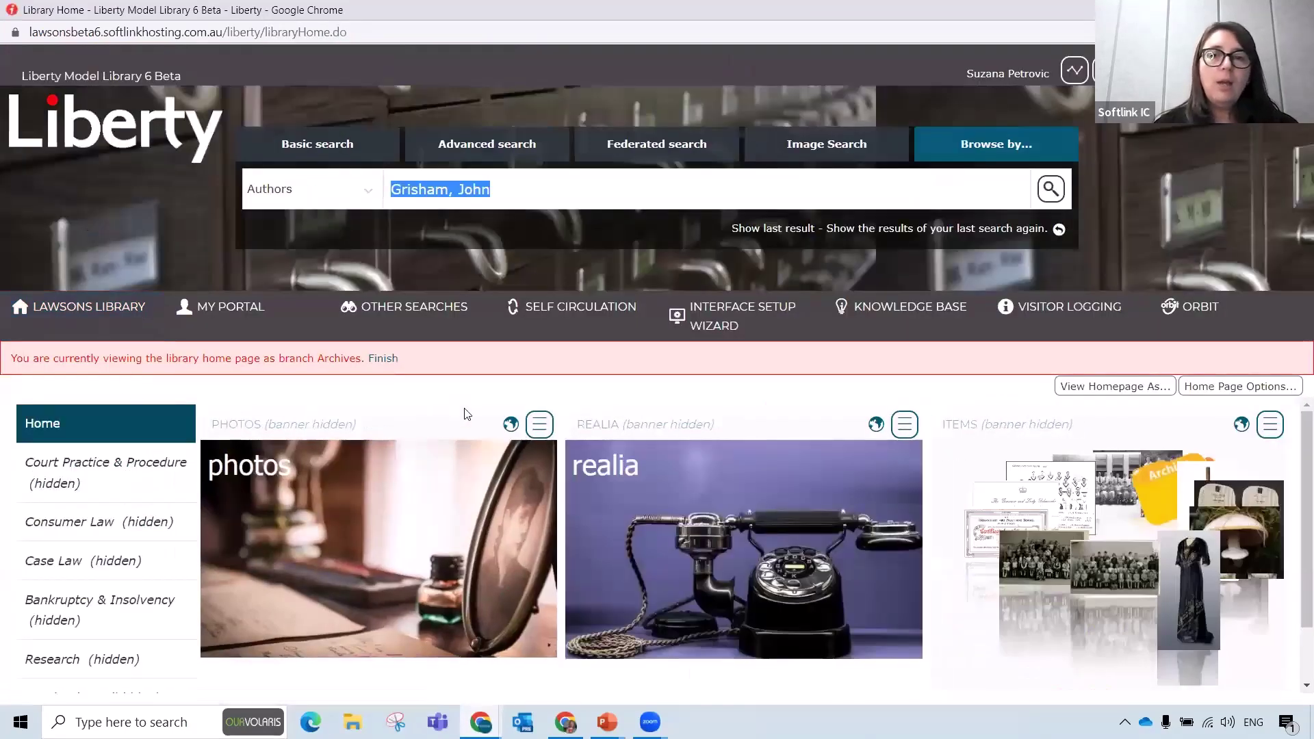
left_click(383, 358)
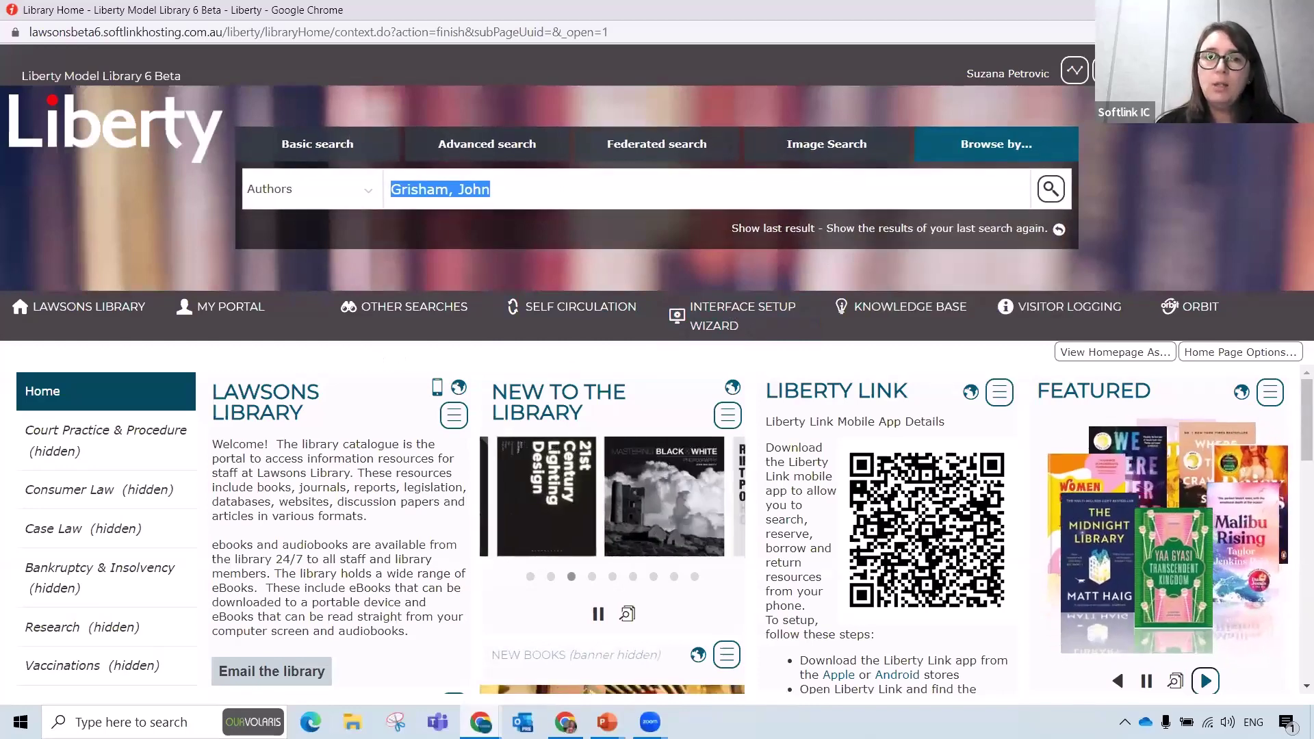
key("ctrl+w")
Step: Turn on Page Editing in the system's Pages settings
scroll(82, 554, "down", 1)
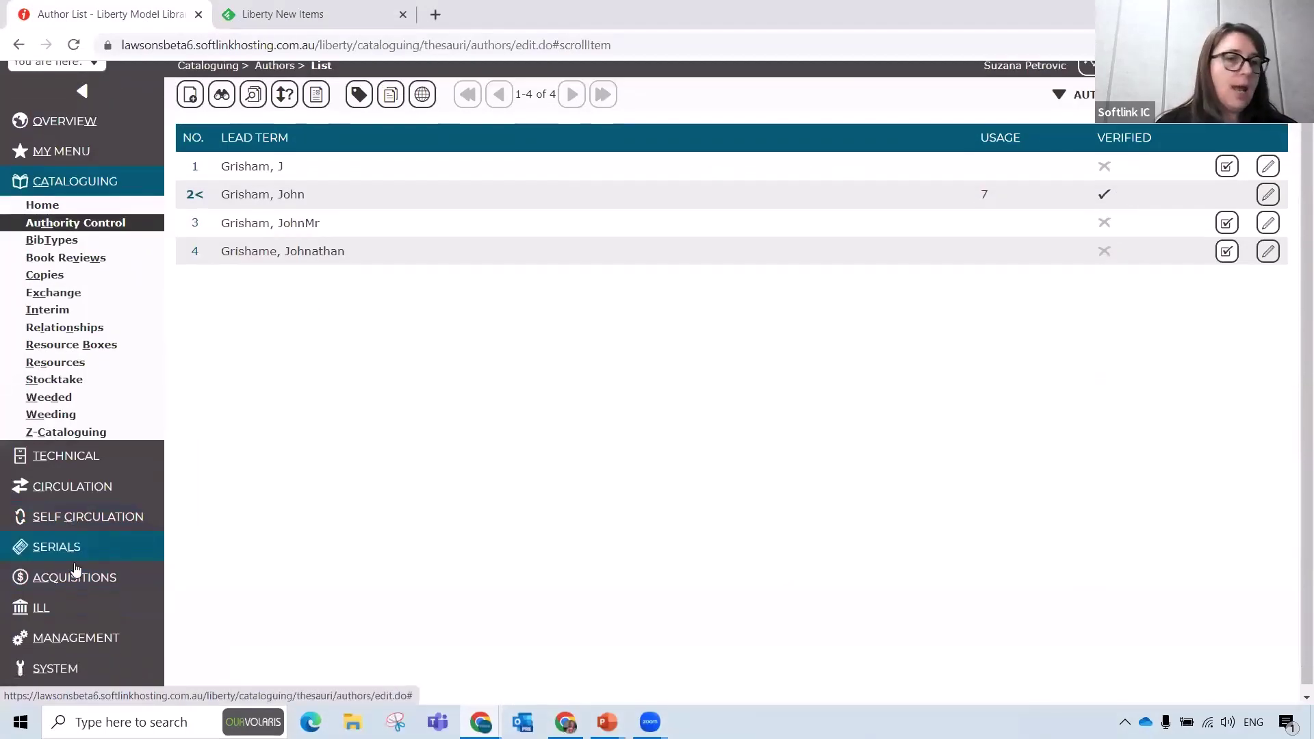
left_click(75, 662)
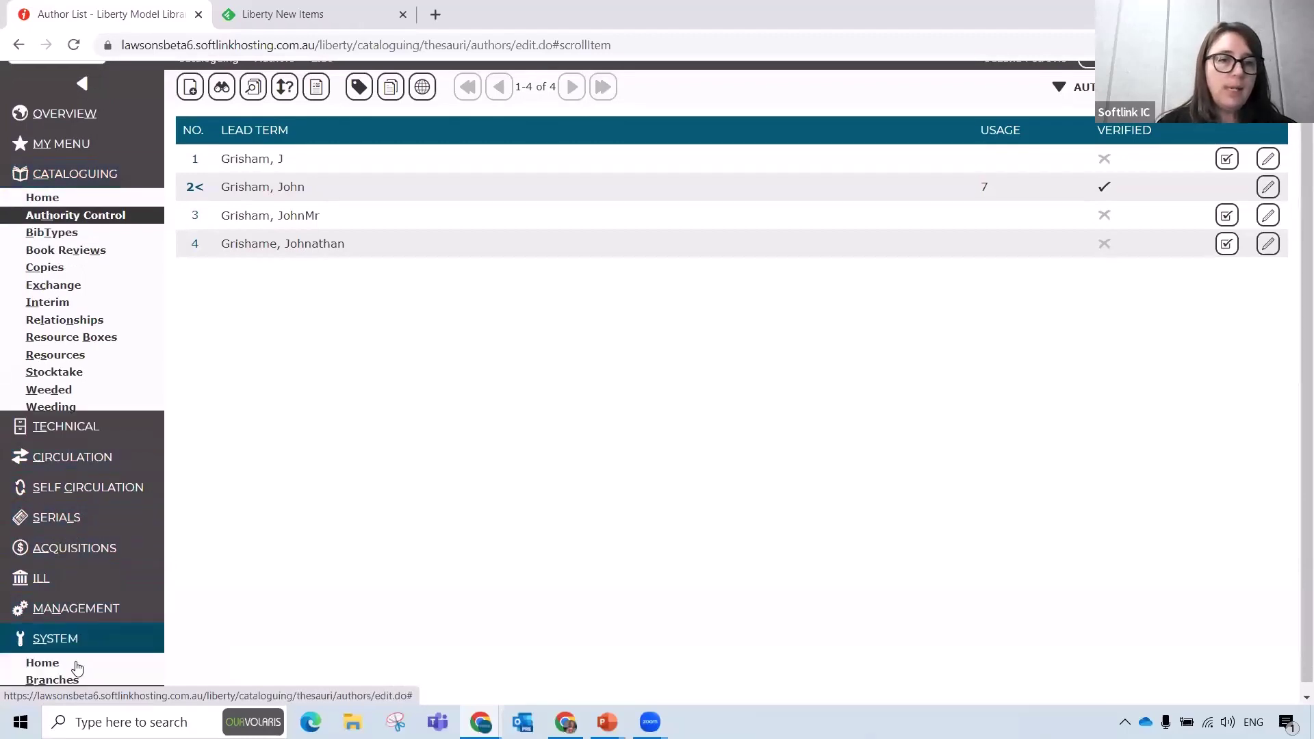
left_click(42, 615)
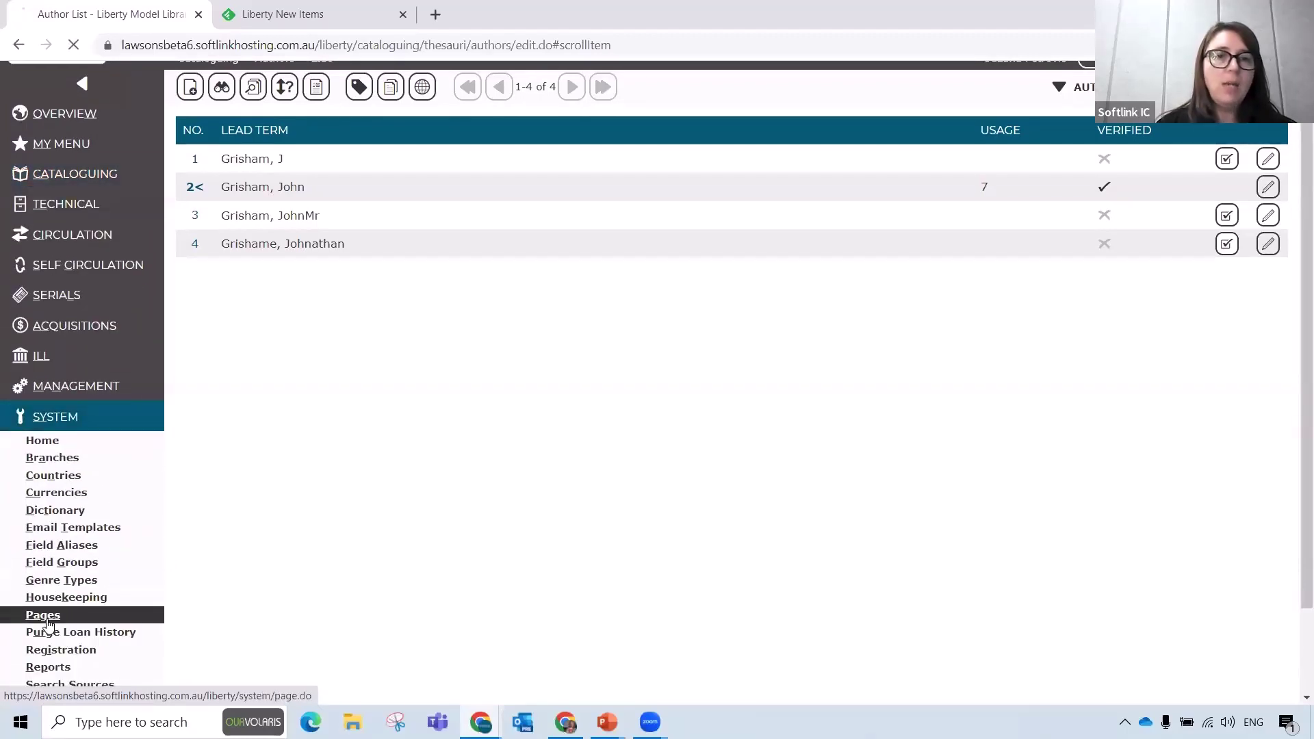
left_click(437, 263)
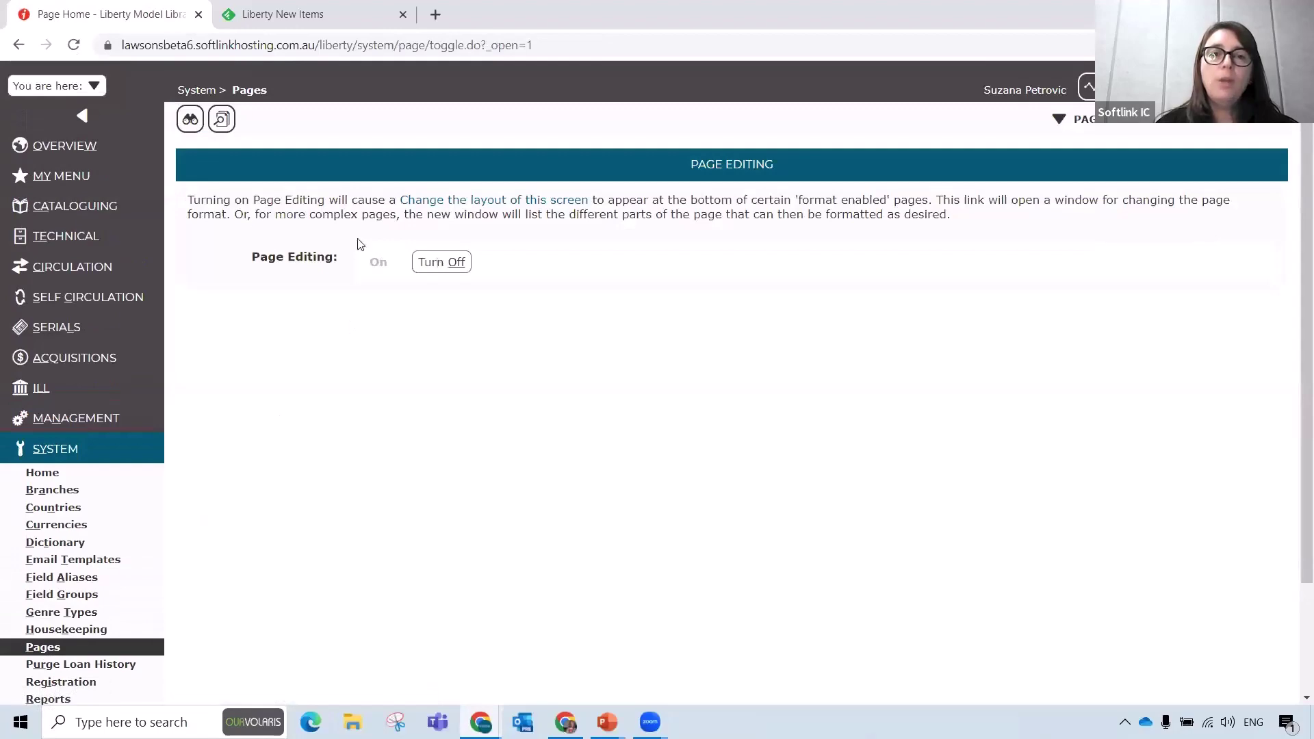
Step: From the library home page, open the layout list for the screen and edit the catalog search page "opac"
left_click(100, 146)
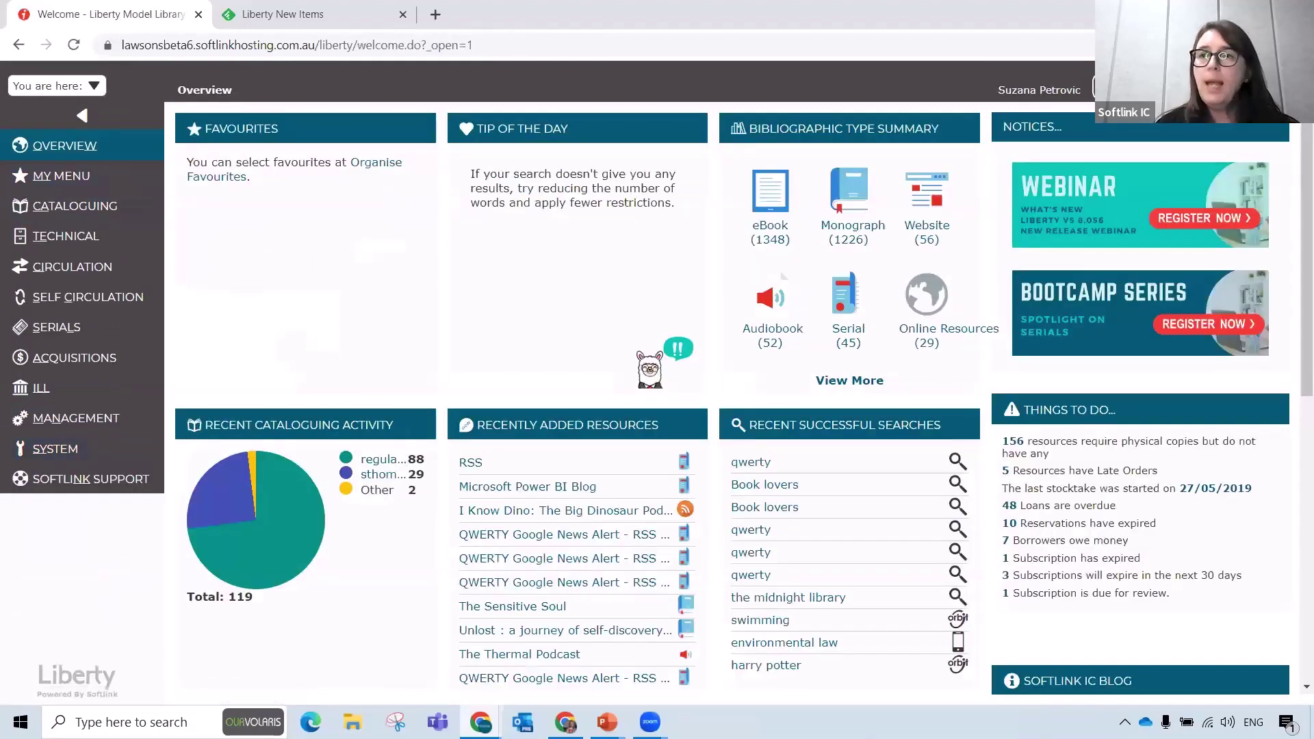
left_click(1194, 89)
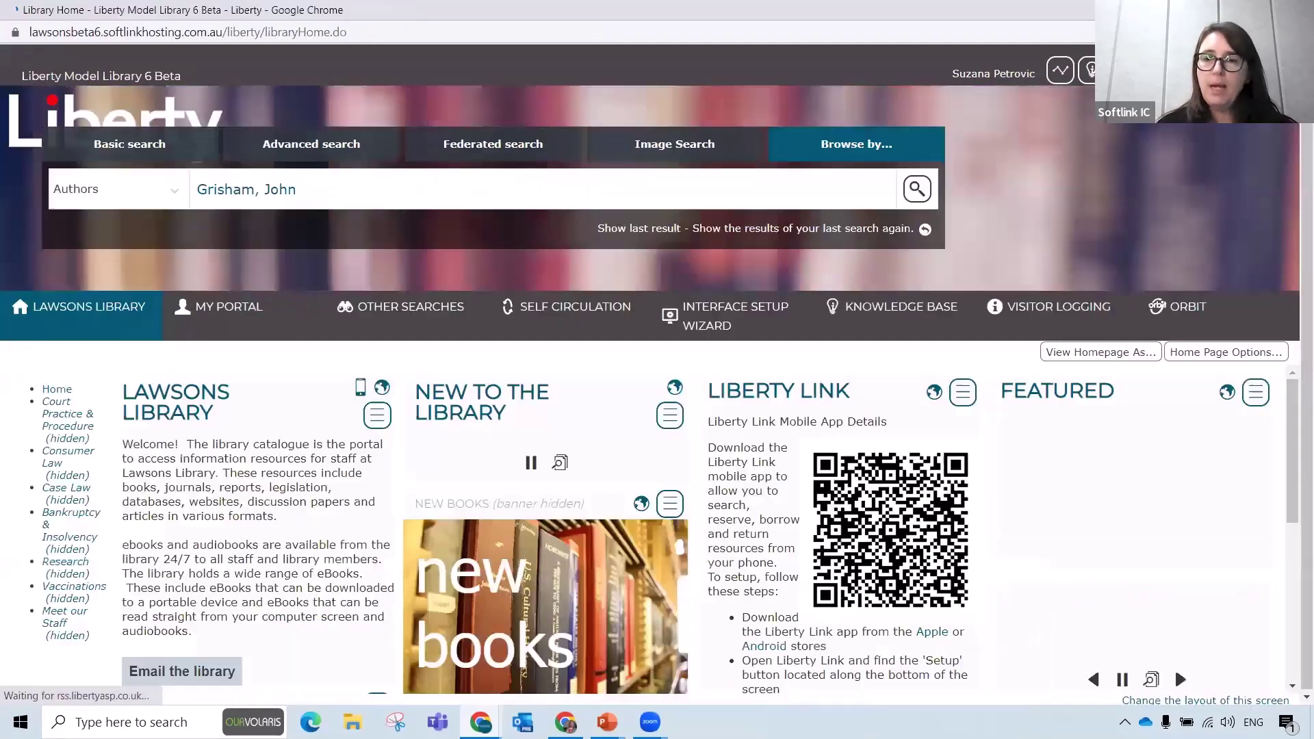
left_click(1211, 702)
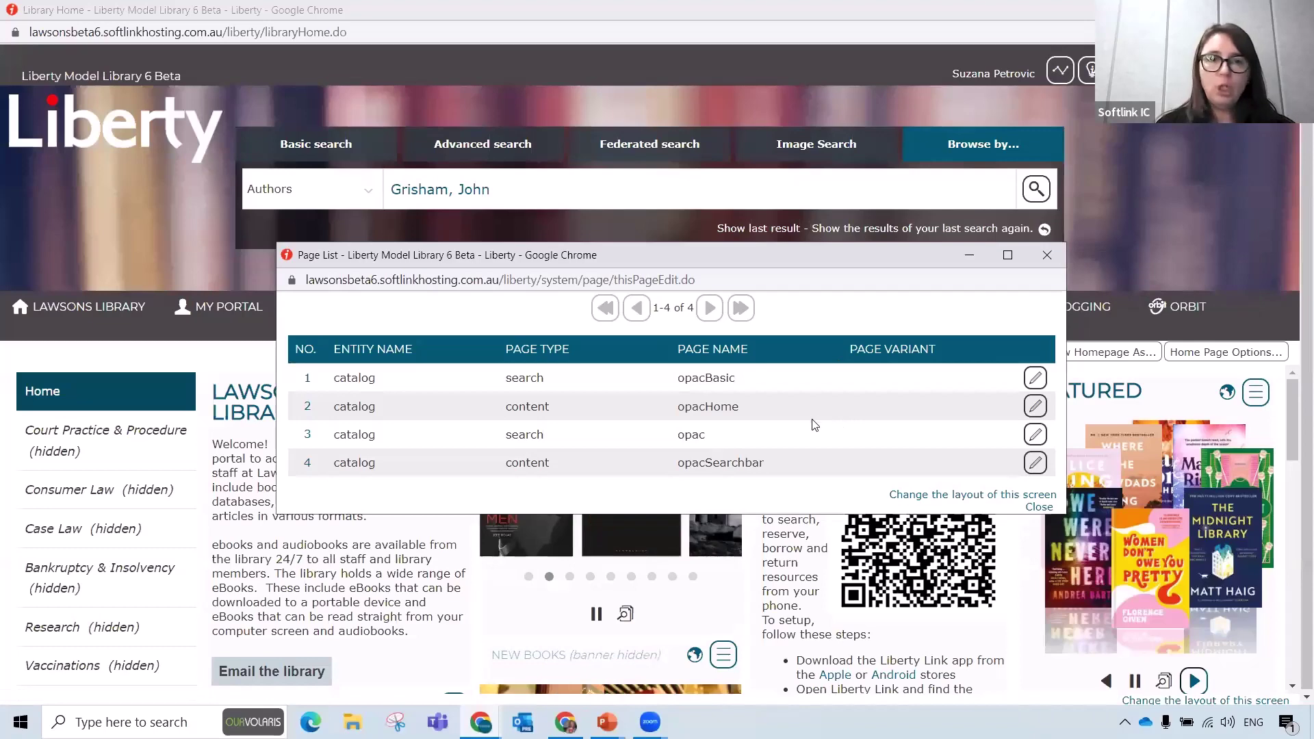
left_click(1035, 436)
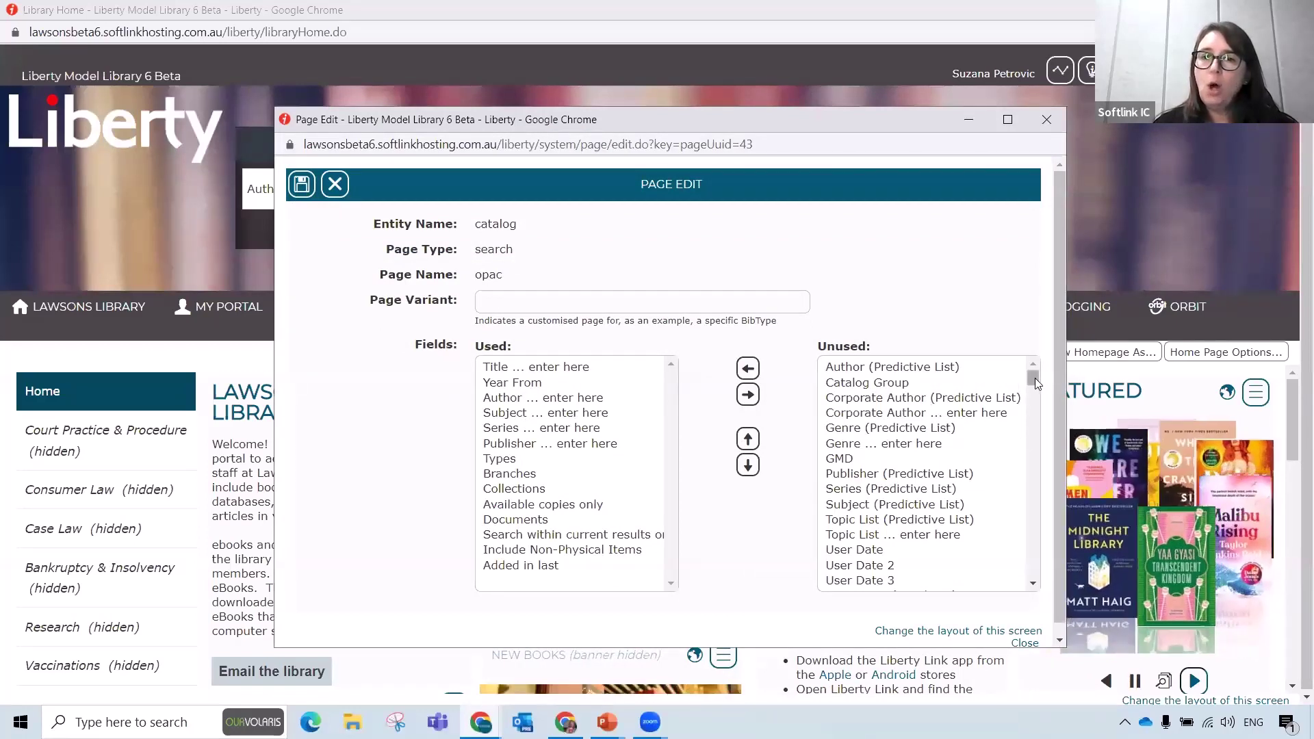
Step: Add the unused field User Text 1 to the used fields of the opac search page
left_click_drag(1035, 382, 1030, 525)
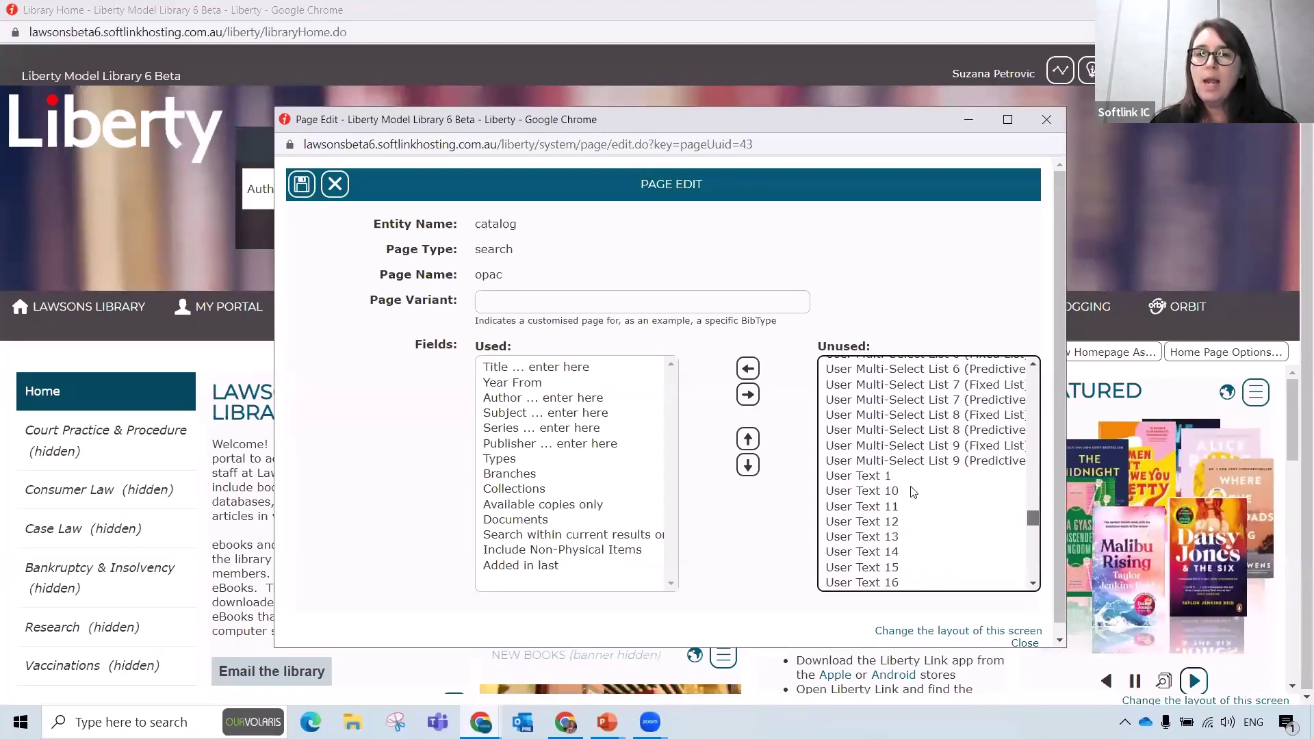
left_click(863, 479)
left_click(744, 372)
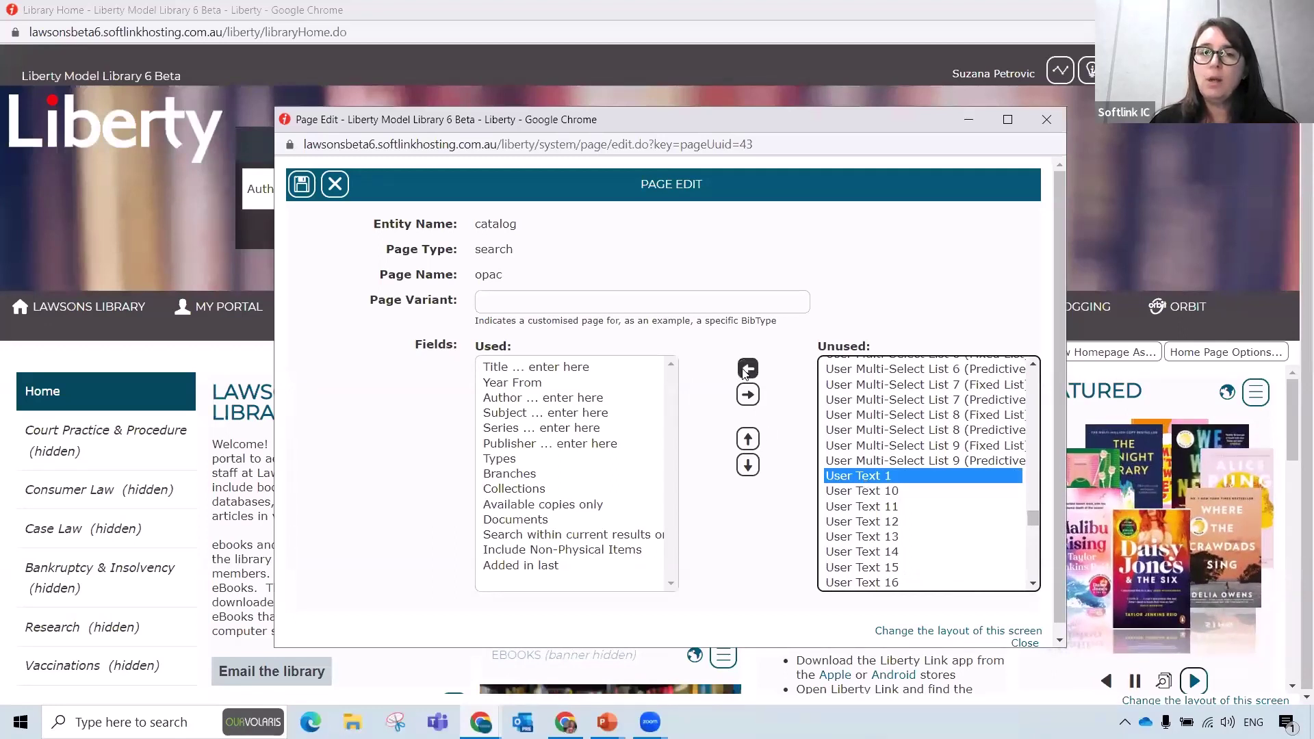
Step: Move User Text 1 to the first position among the used fields and save the page layout
double_click(748, 439)
double_click(748, 439)
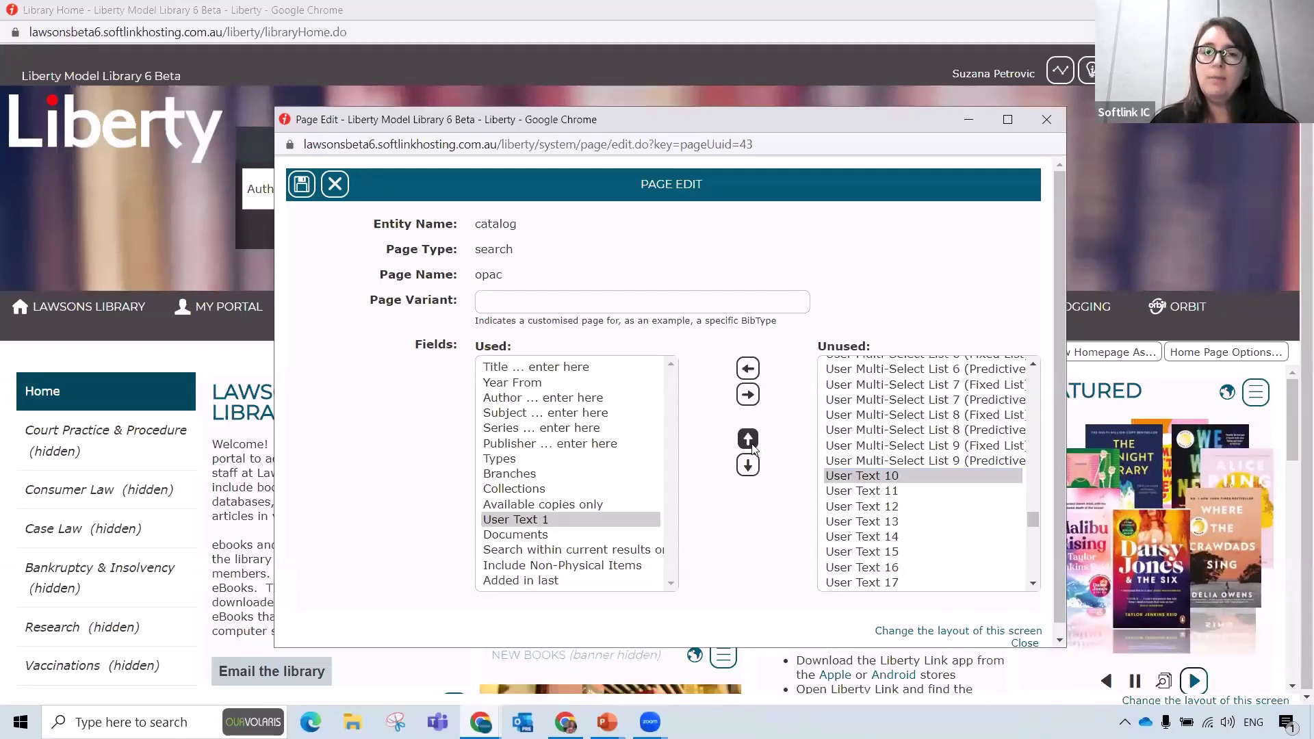
double_click(748, 438)
left_click(748, 438)
left_click(748, 438)
double_click(748, 438)
double_click(748, 439)
left_click(748, 439)
left_click(748, 441)
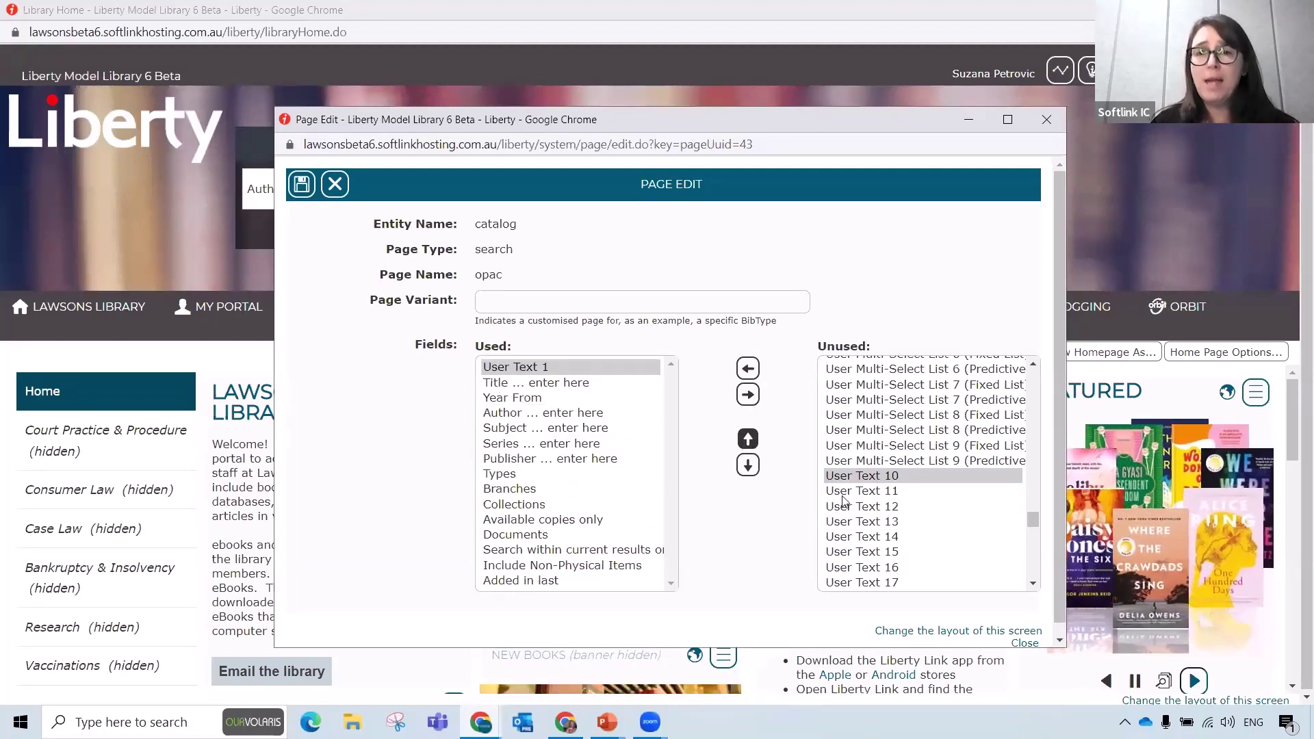
left_click(303, 183)
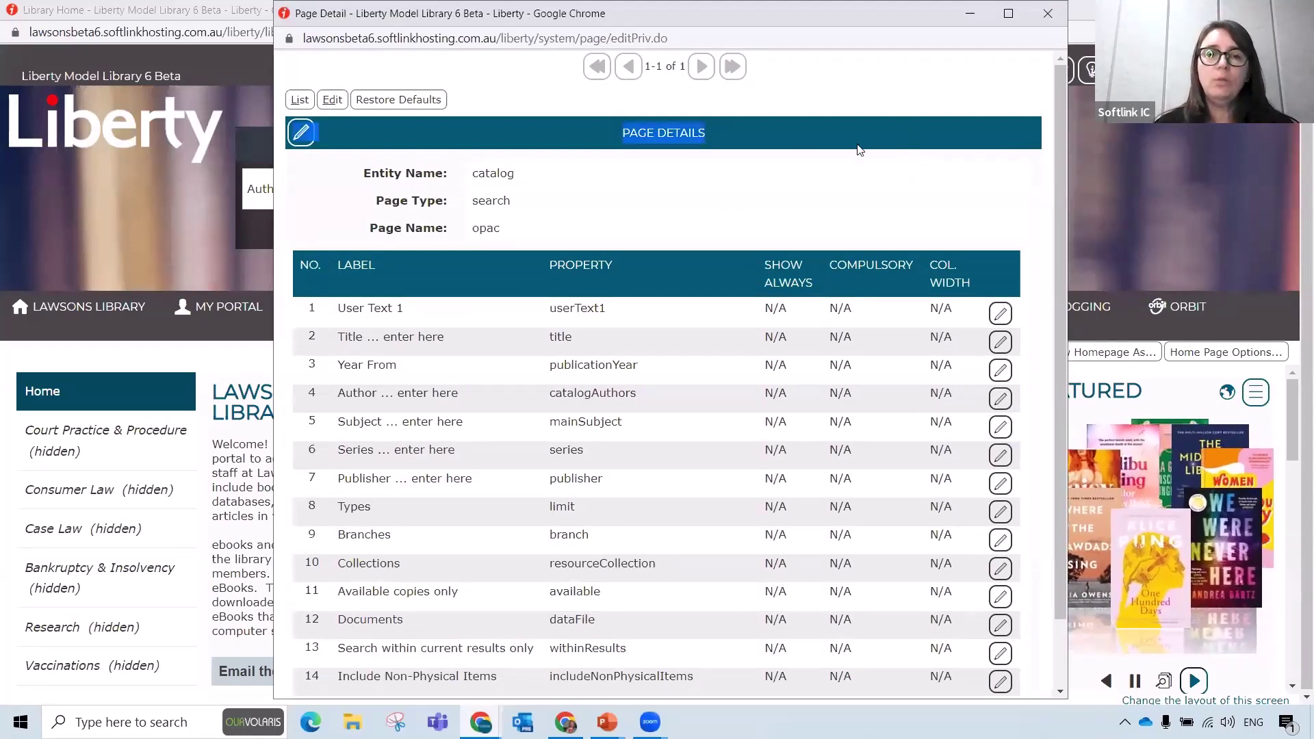
Step: Close the layout window, reload the library home page and check the User Text 1 field in the Advanced search form
left_click(1051, 13)
left_click(81, 317)
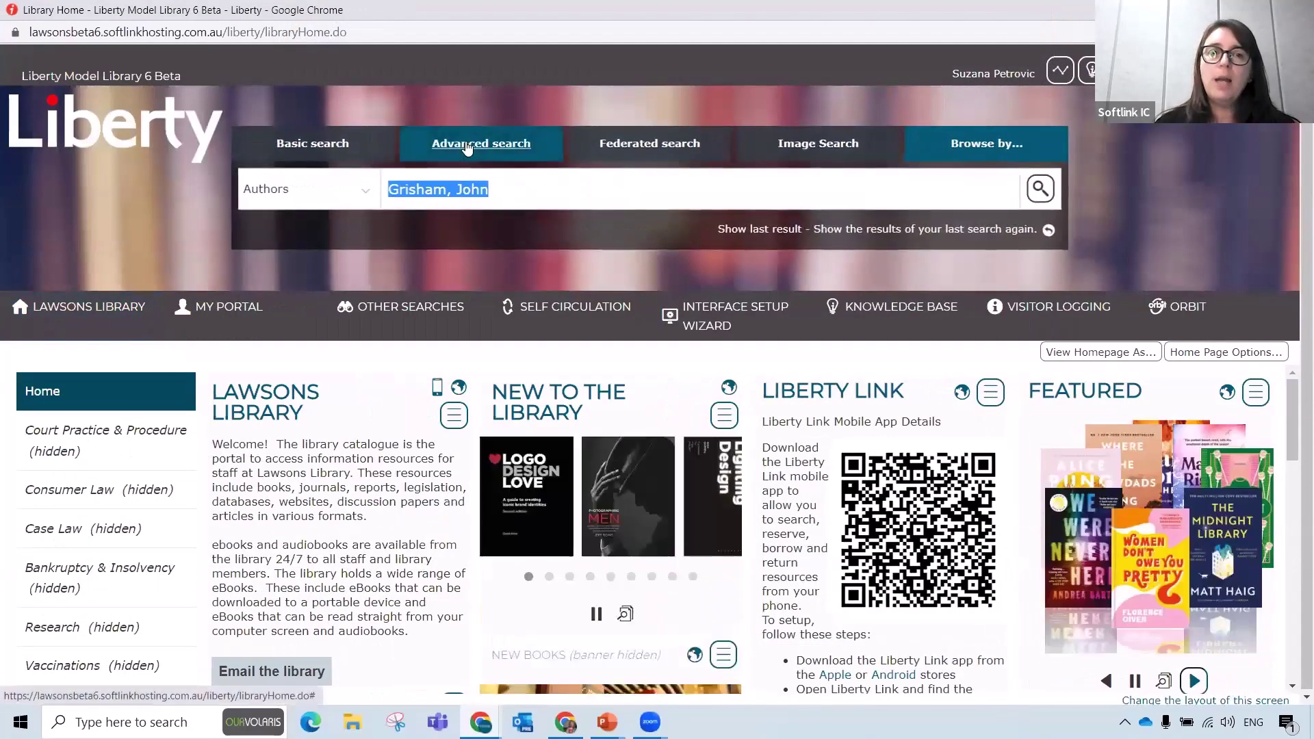
left_click(467, 148)
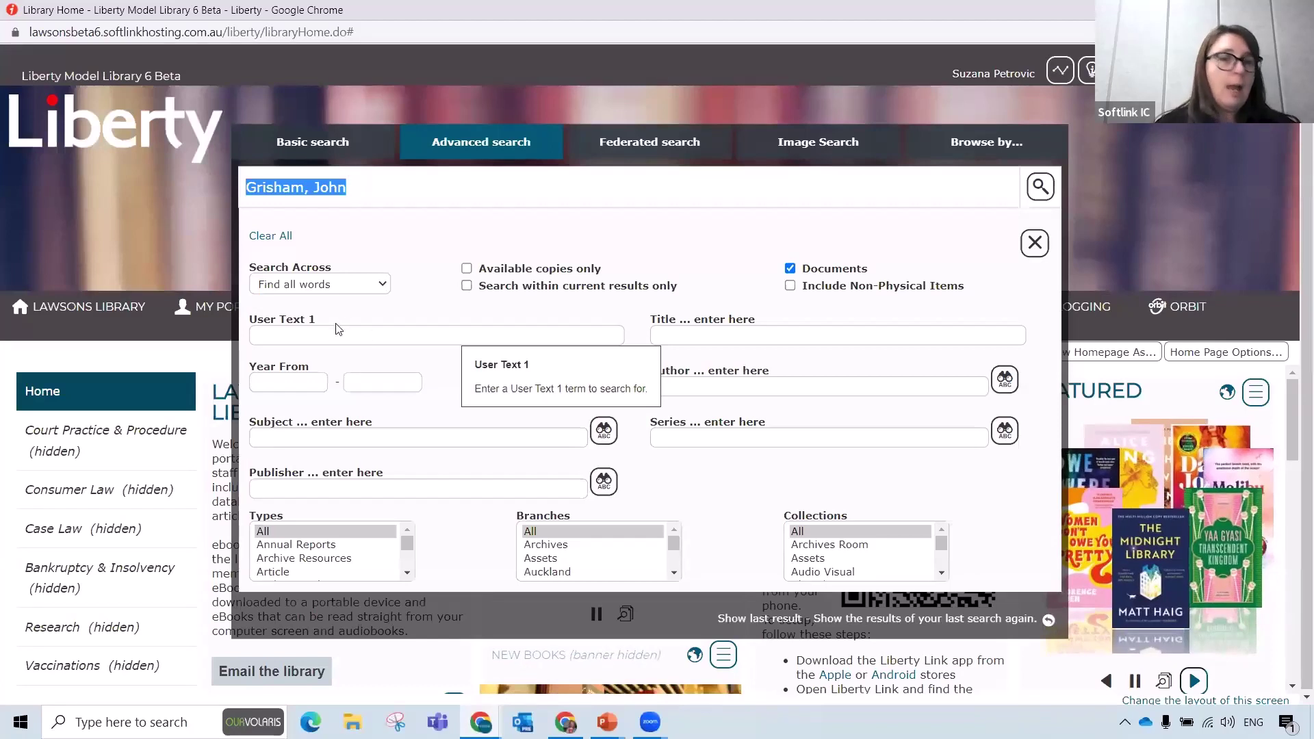
double_click(300, 321)
left_click(300, 320)
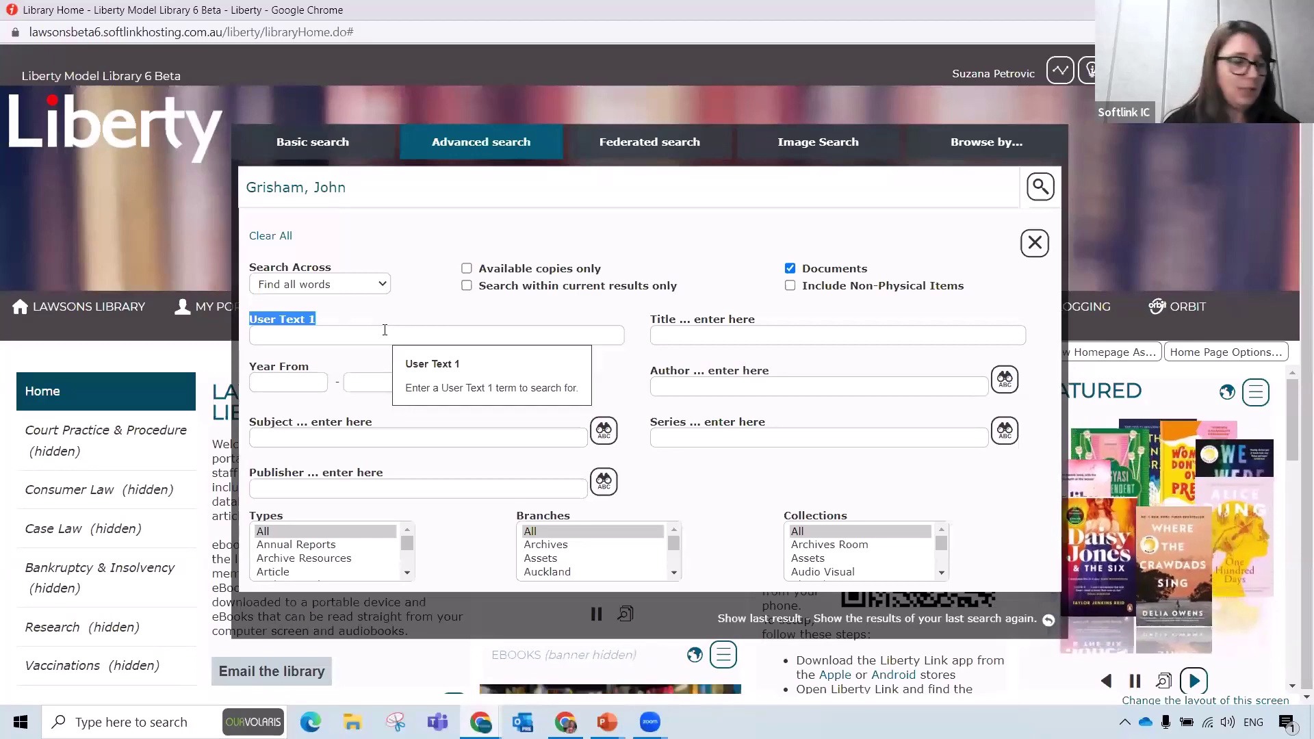
left_click(322, 147)
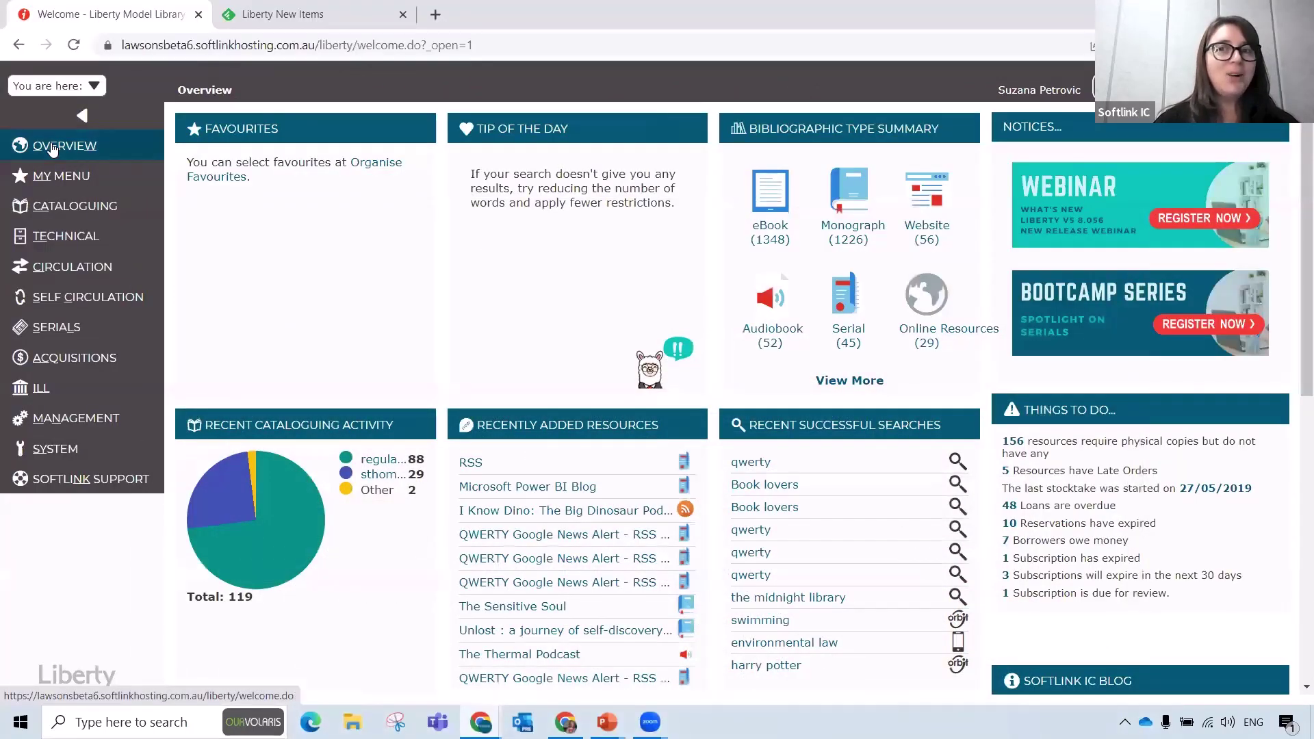
Step: Reload the Overview dashboard and examine its widgets, from Favourites down to Recent Orders
left_click(52, 147)
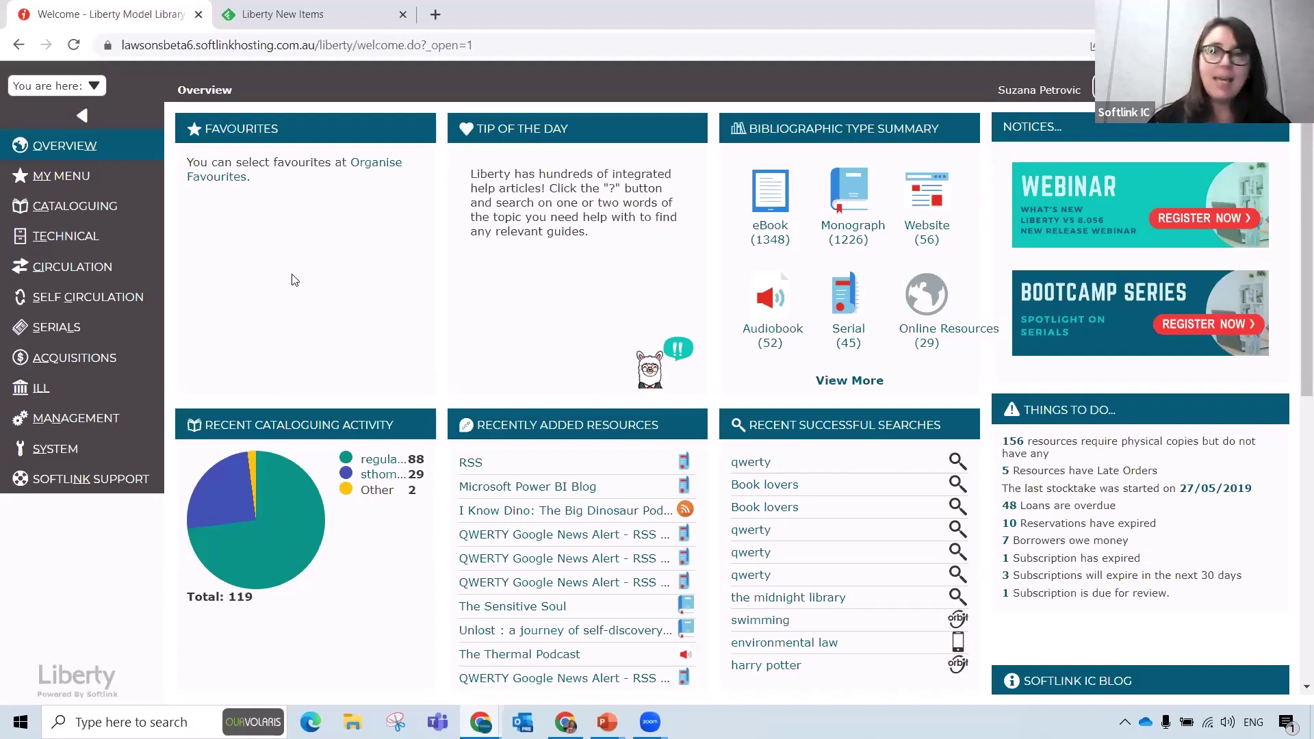
scroll(294, 280, "down", 3)
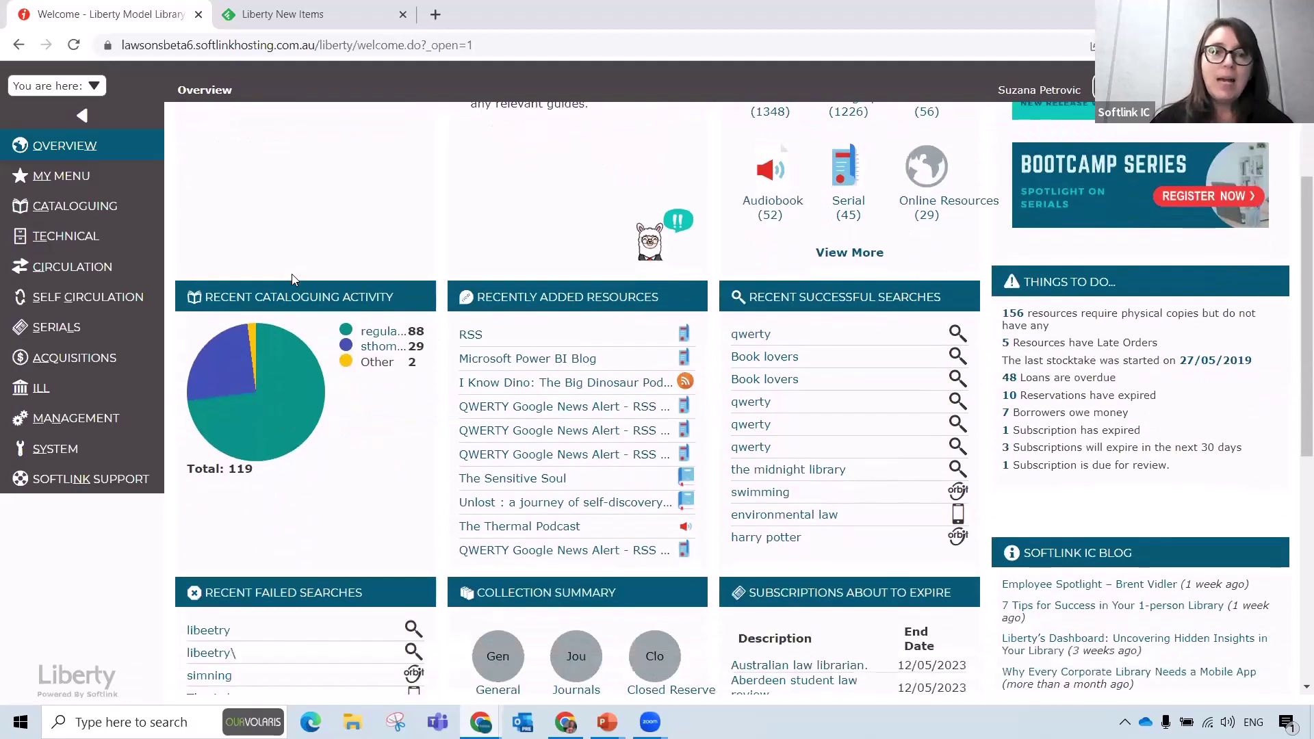
scroll(292, 280, "down", 1)
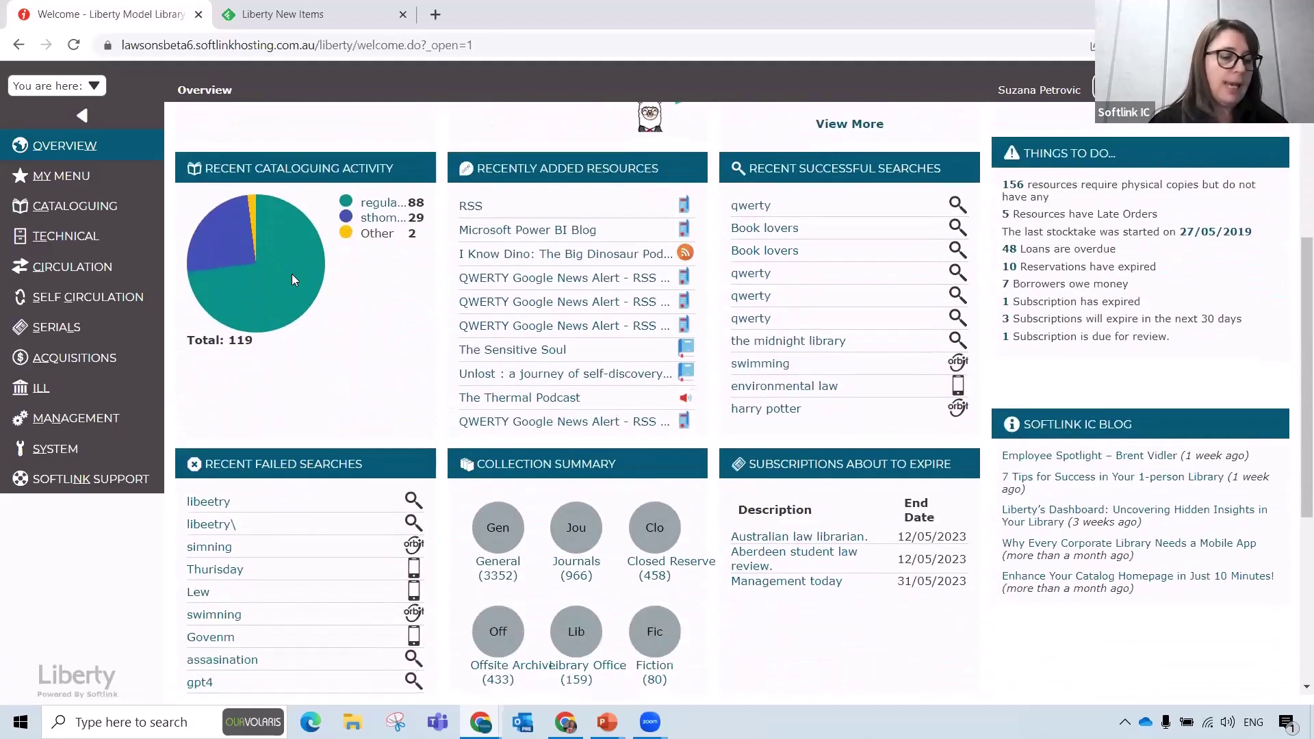
scroll(292, 279, "down", 2)
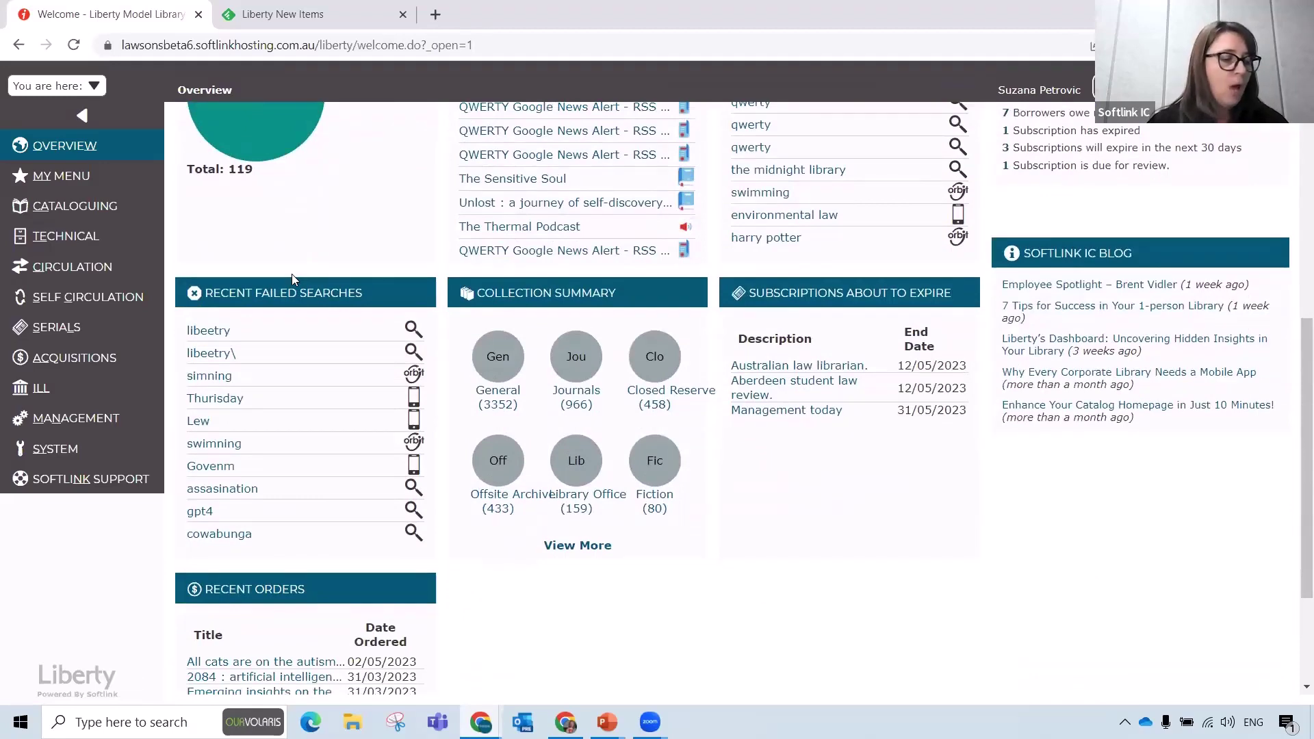
scroll(291, 274, "down", 2)
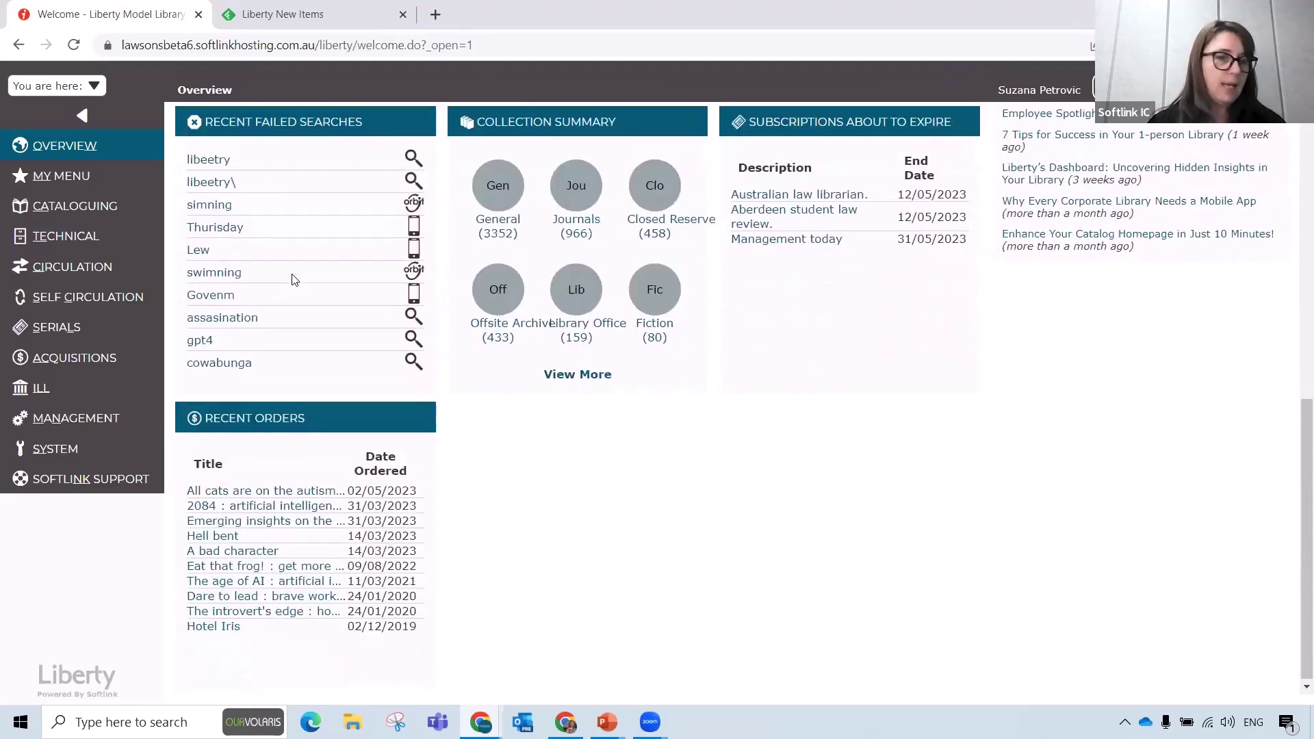
scroll(294, 279, "up", 3)
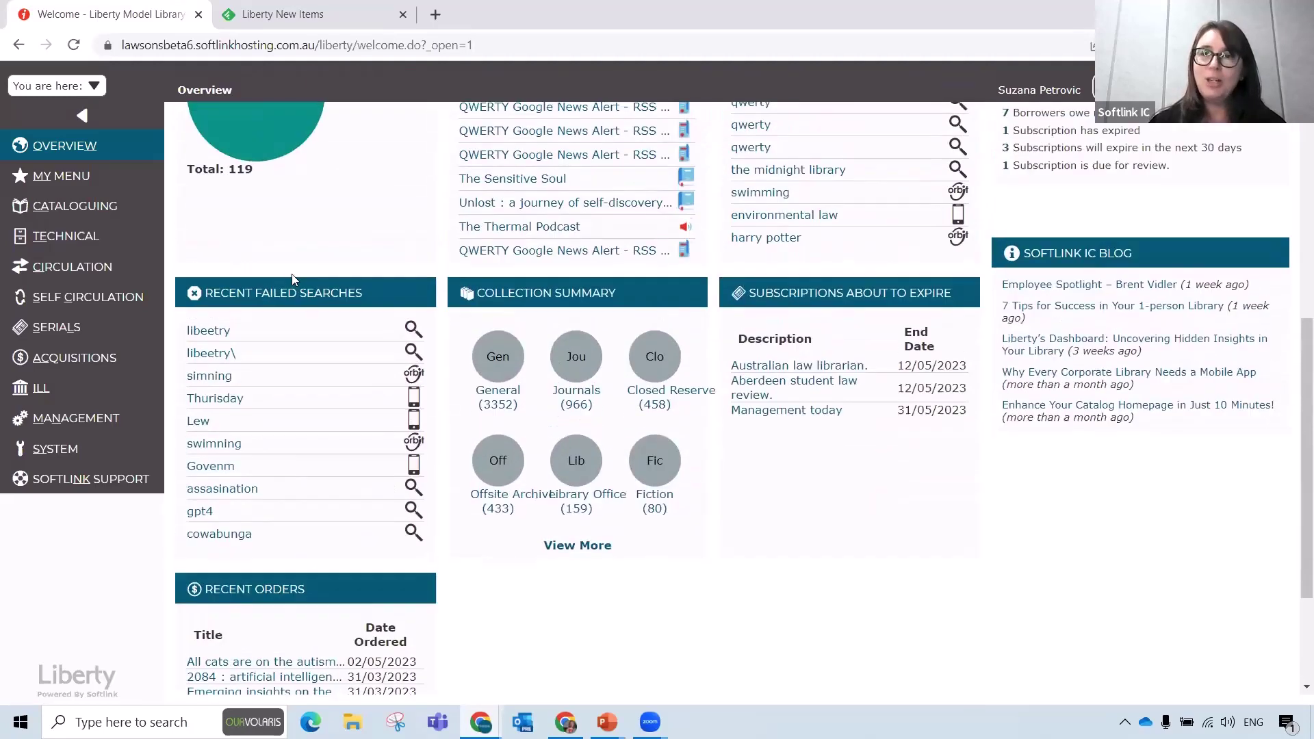
scroll(294, 280, "up", 3)
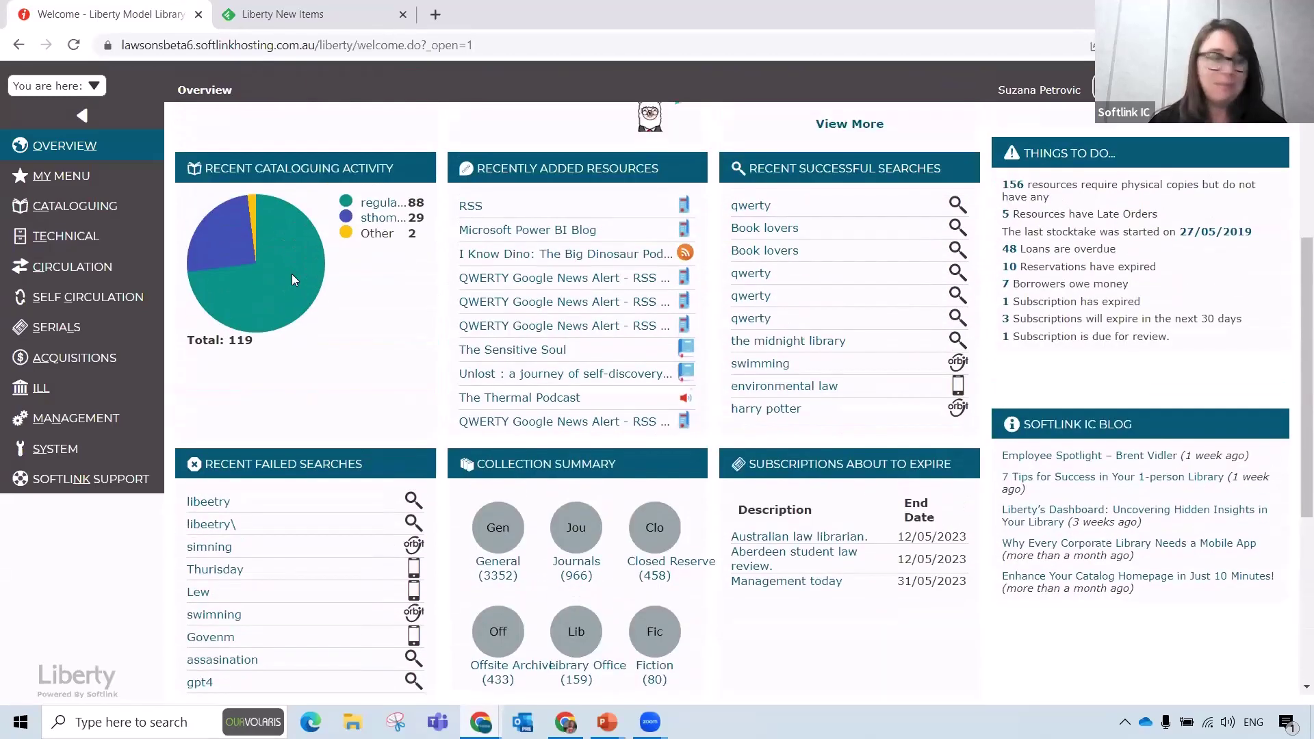
scroll(291, 274, "up", 2)
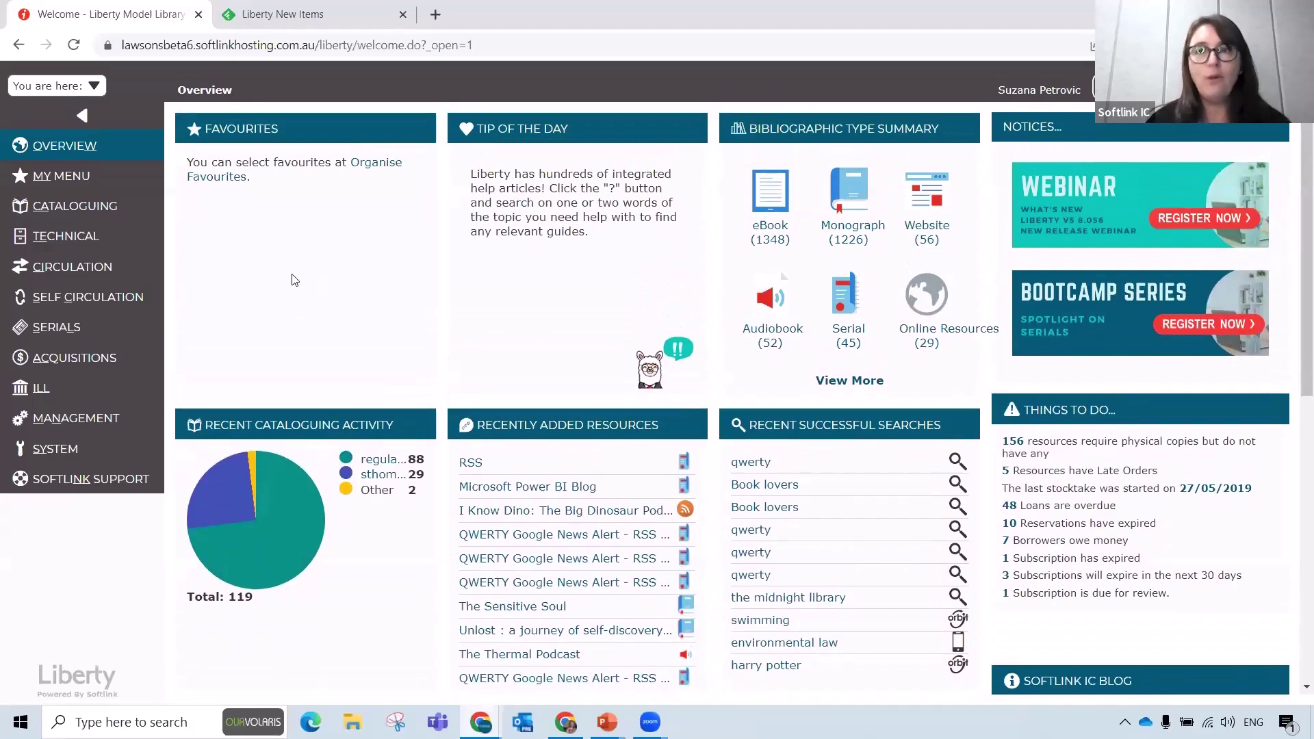
Step: Open My Menu for editing through Organise Favourites and include the Z-Cataloguing item
left_click(375, 168)
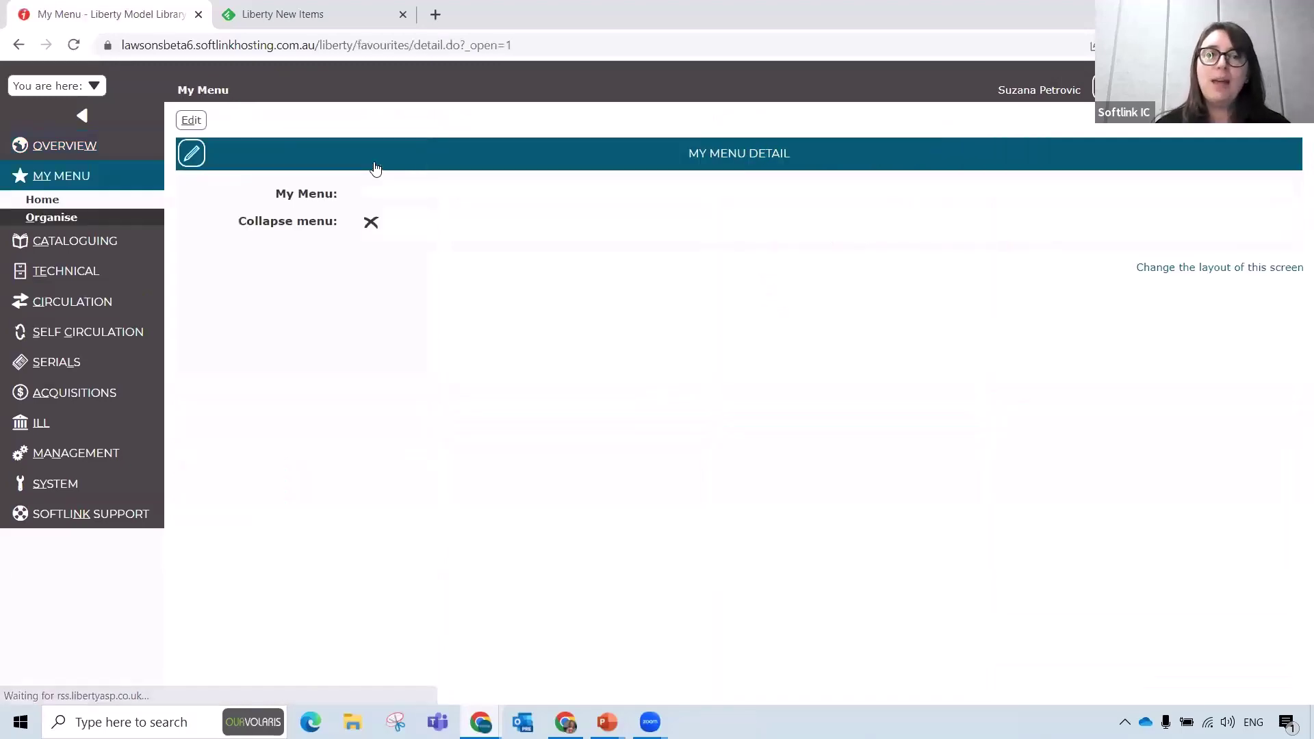
left_click(195, 155)
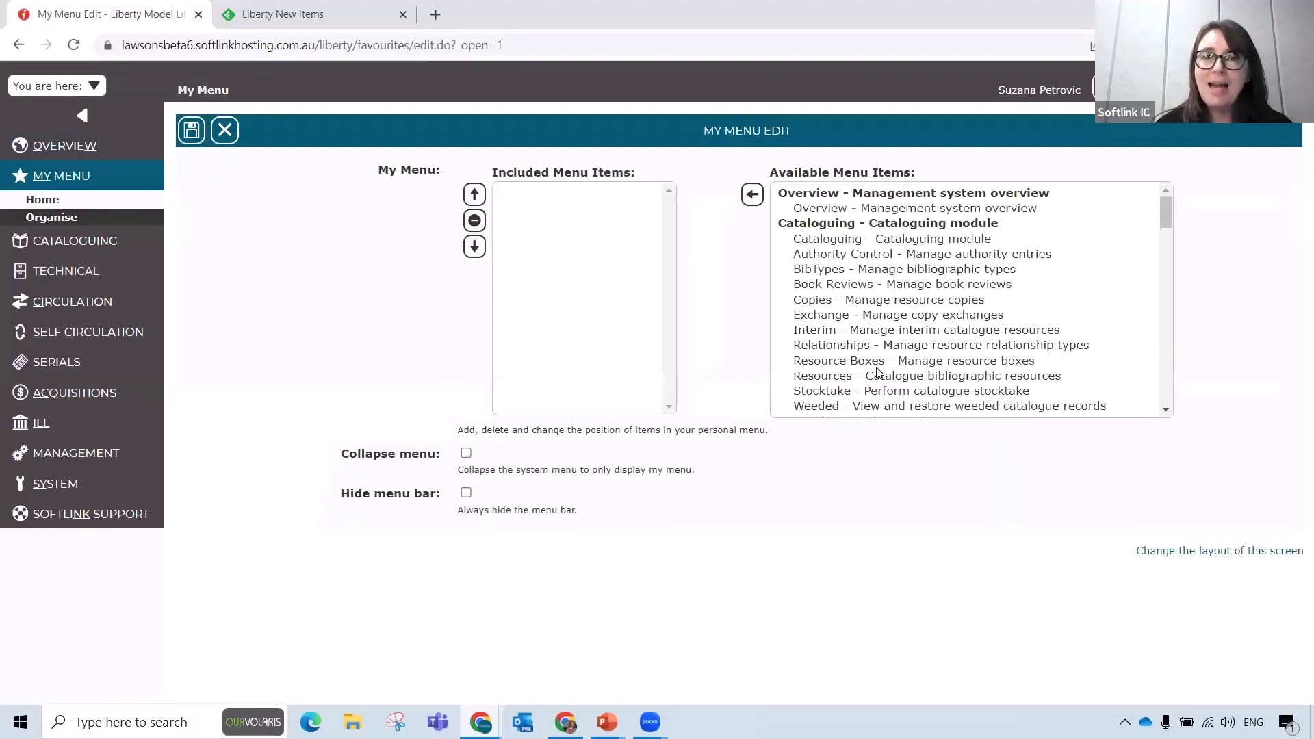
scroll(892, 341, "down", 1)
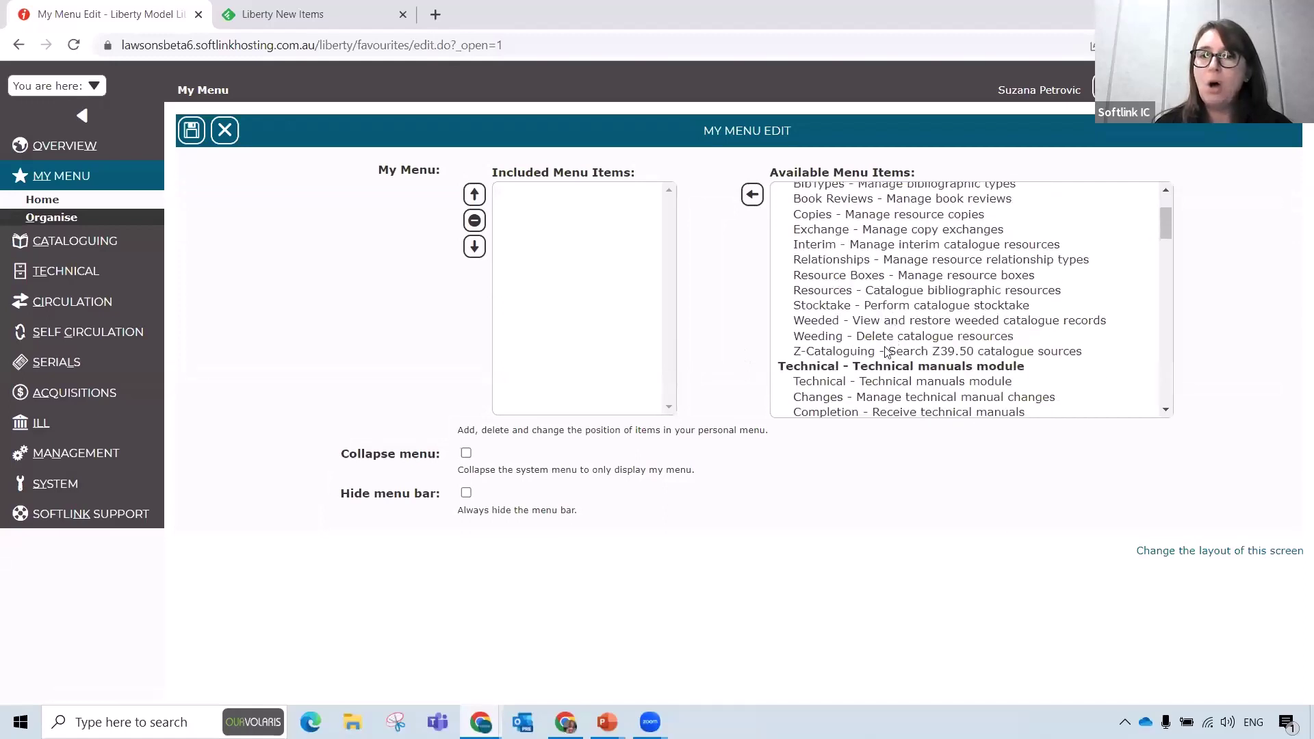
left_click(883, 354)
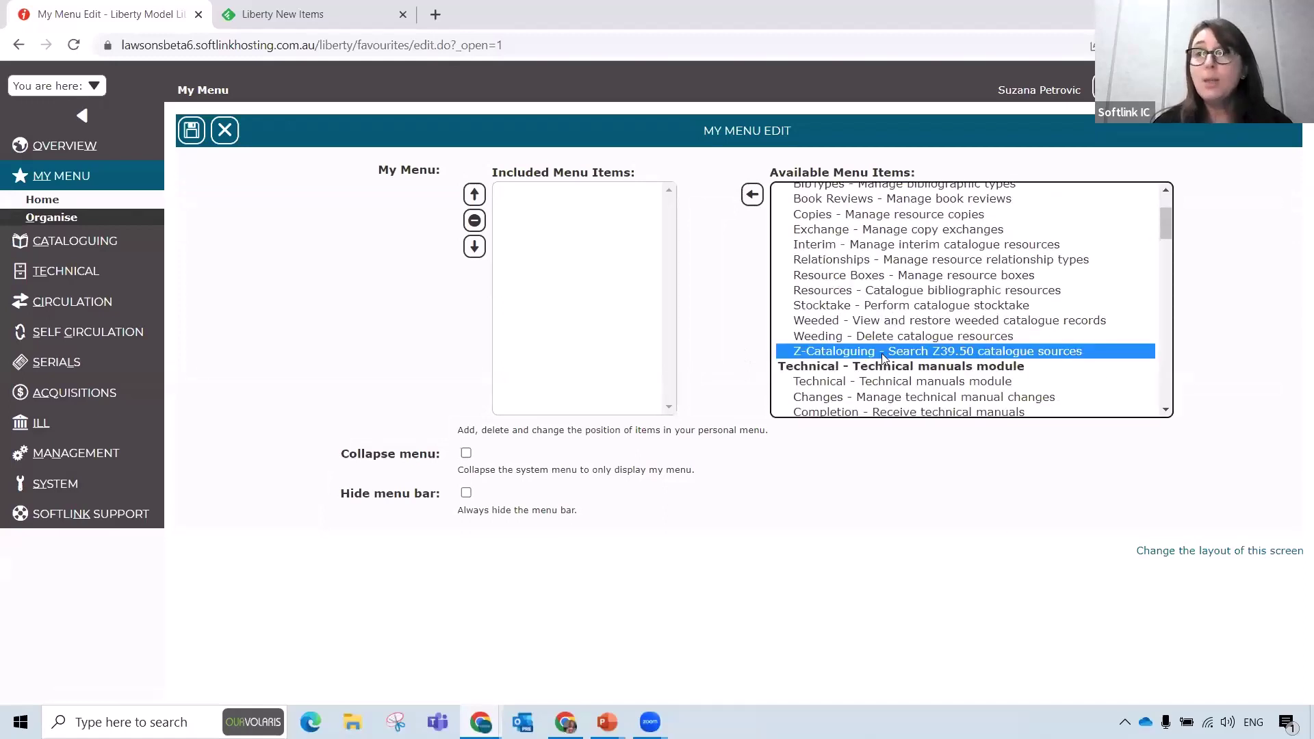
left_click(752, 195)
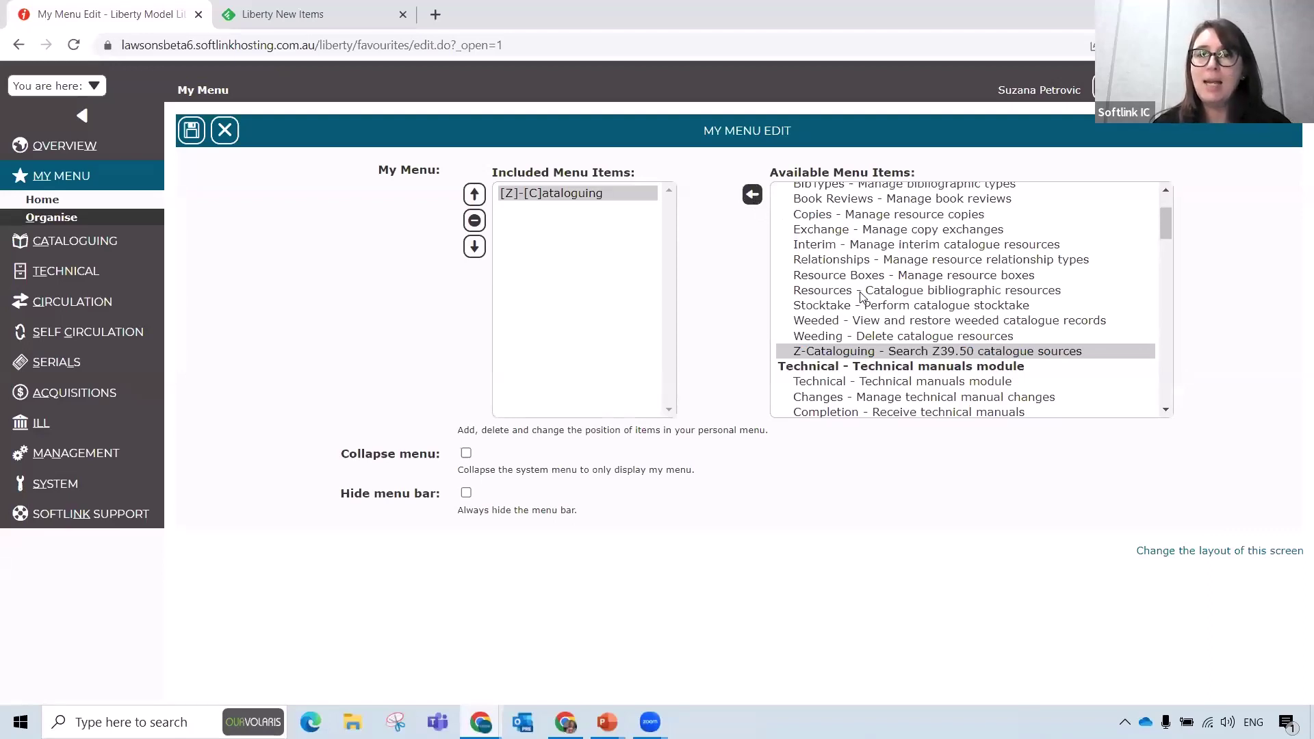
Step: Add Bookings and Alerts from the Circulation module to My Menu, save it, and return to the Overview
scroll(861, 296, "down", 4)
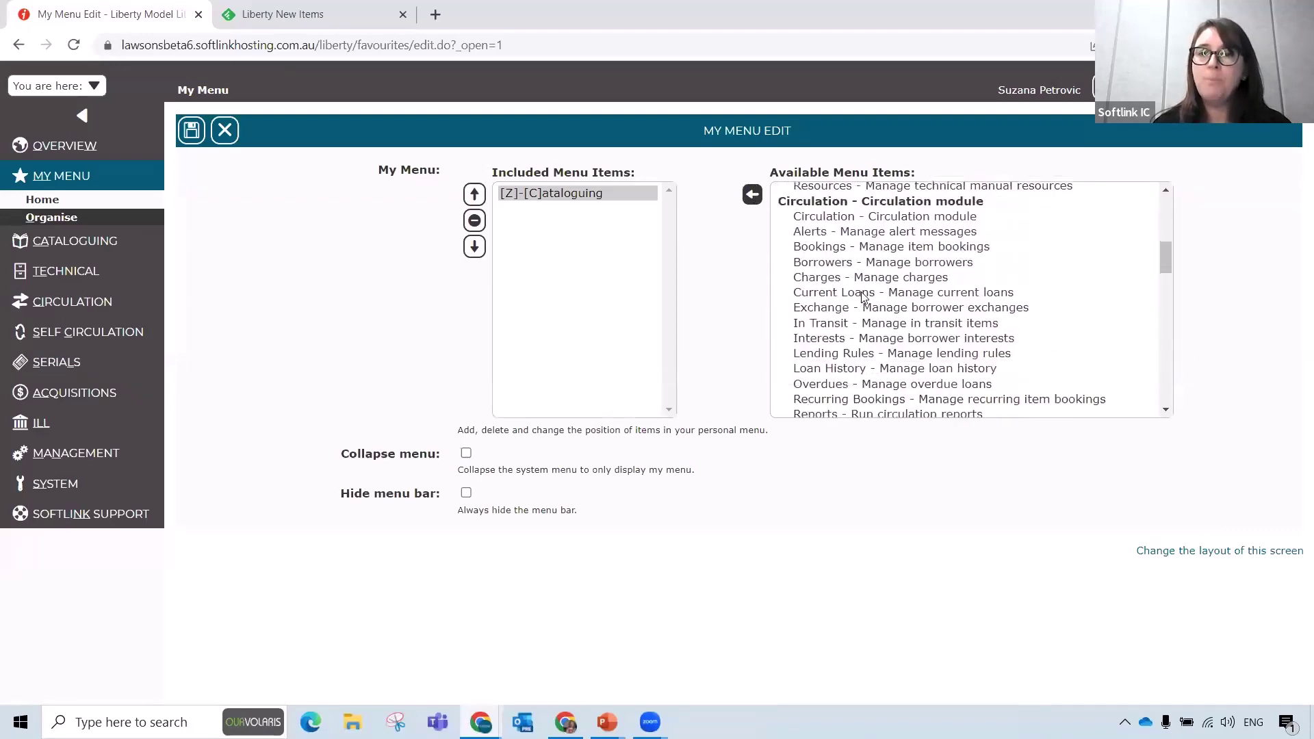
left_click(847, 247)
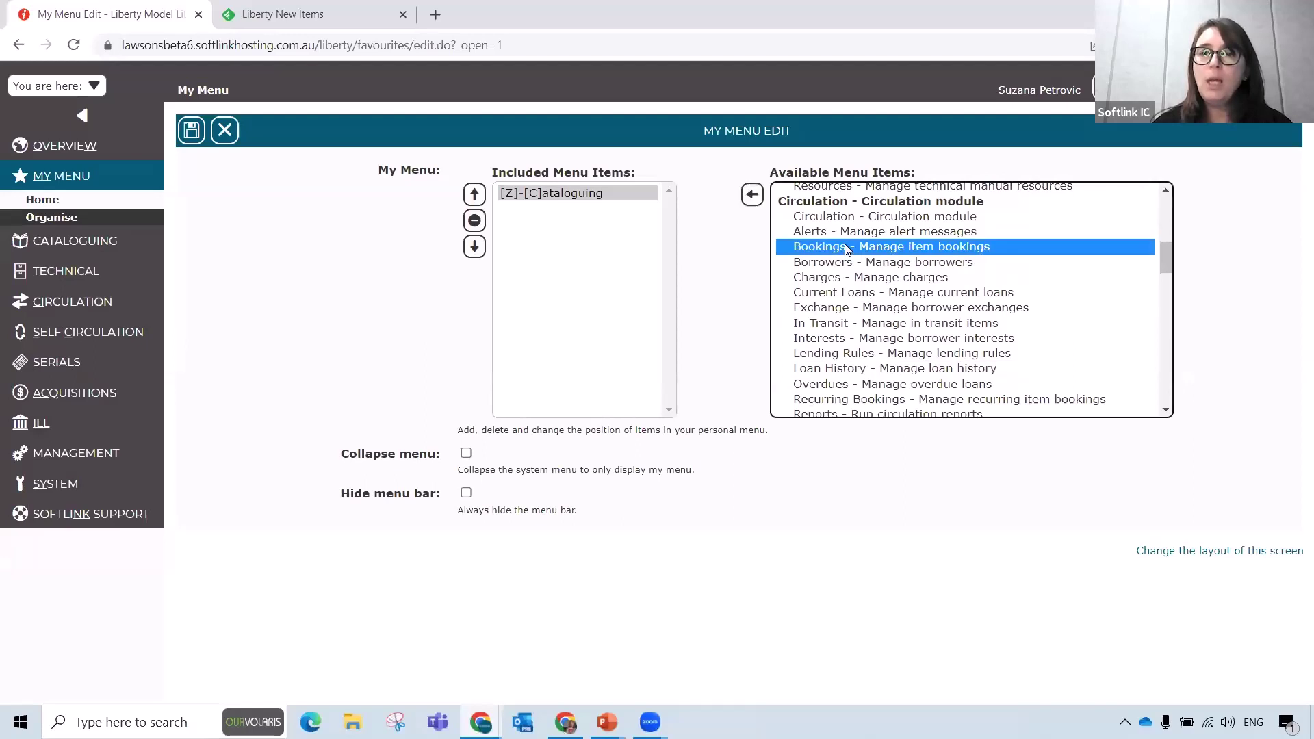
left_click(753, 195)
left_click(813, 234)
left_click(752, 196)
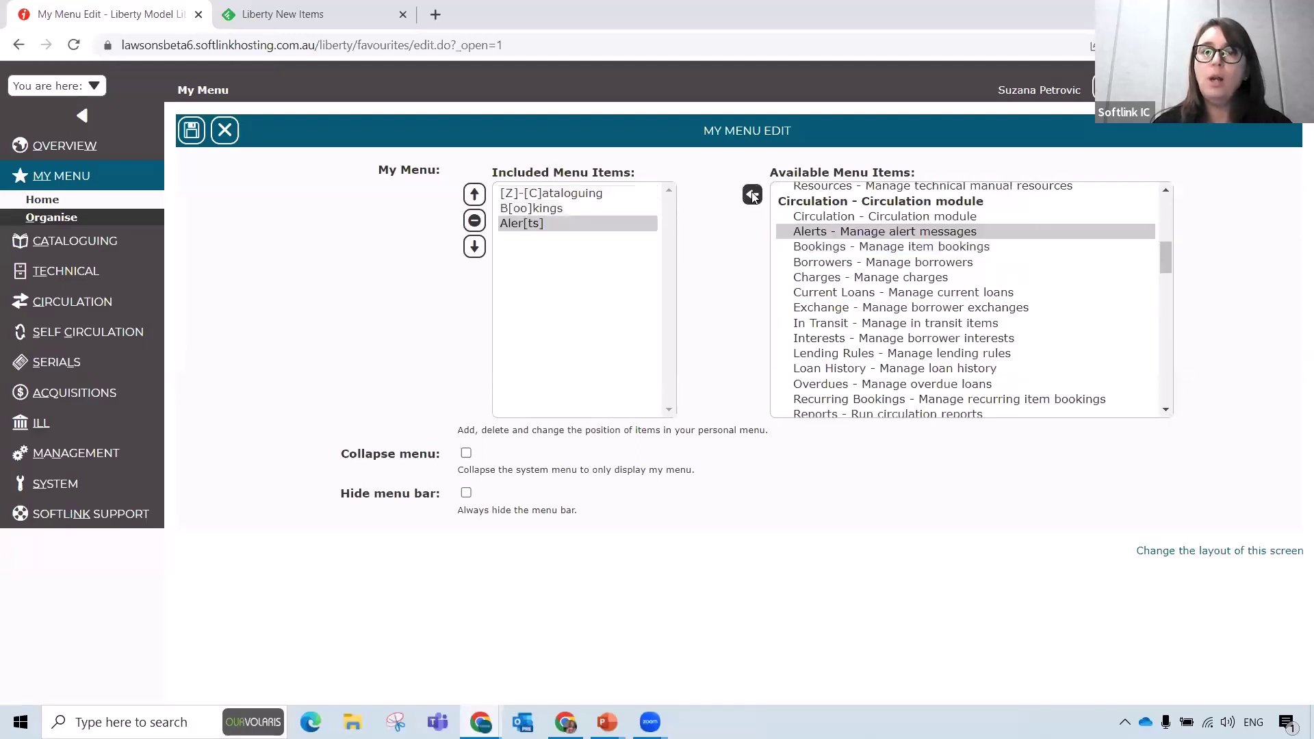
left_click(192, 131)
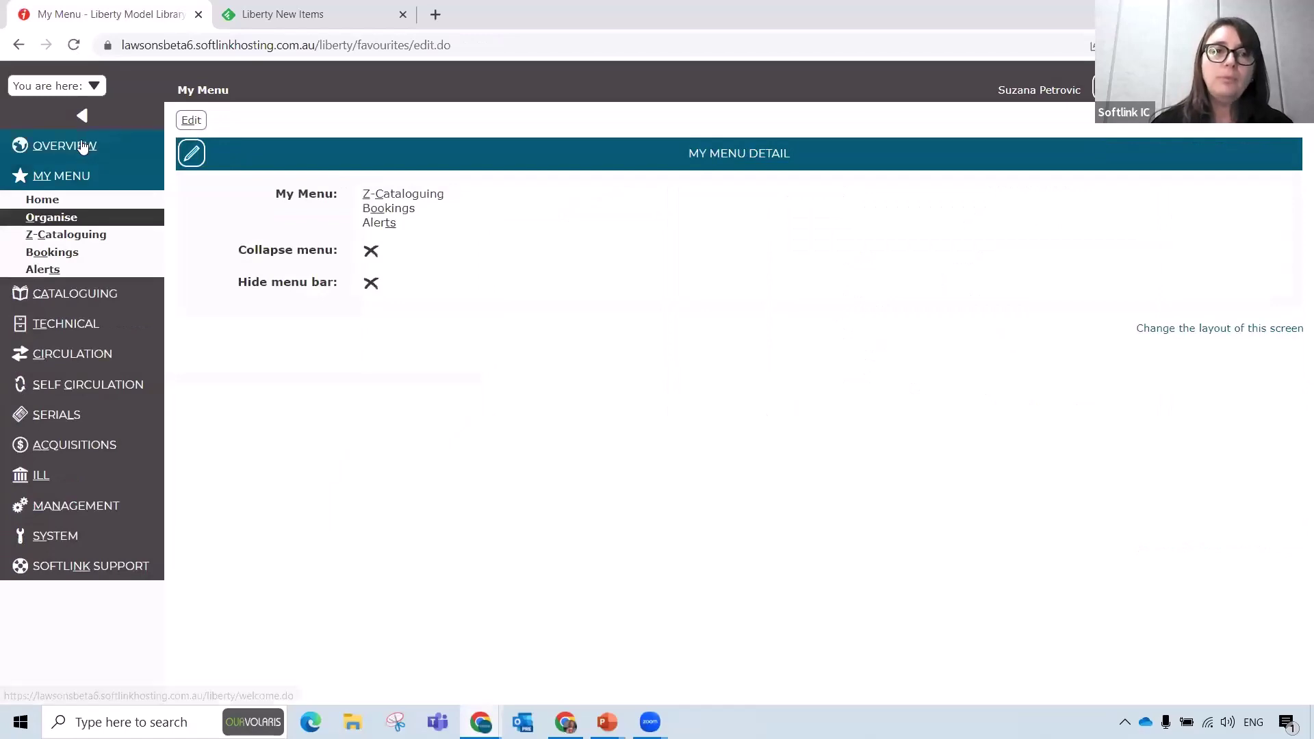
left_click(82, 146)
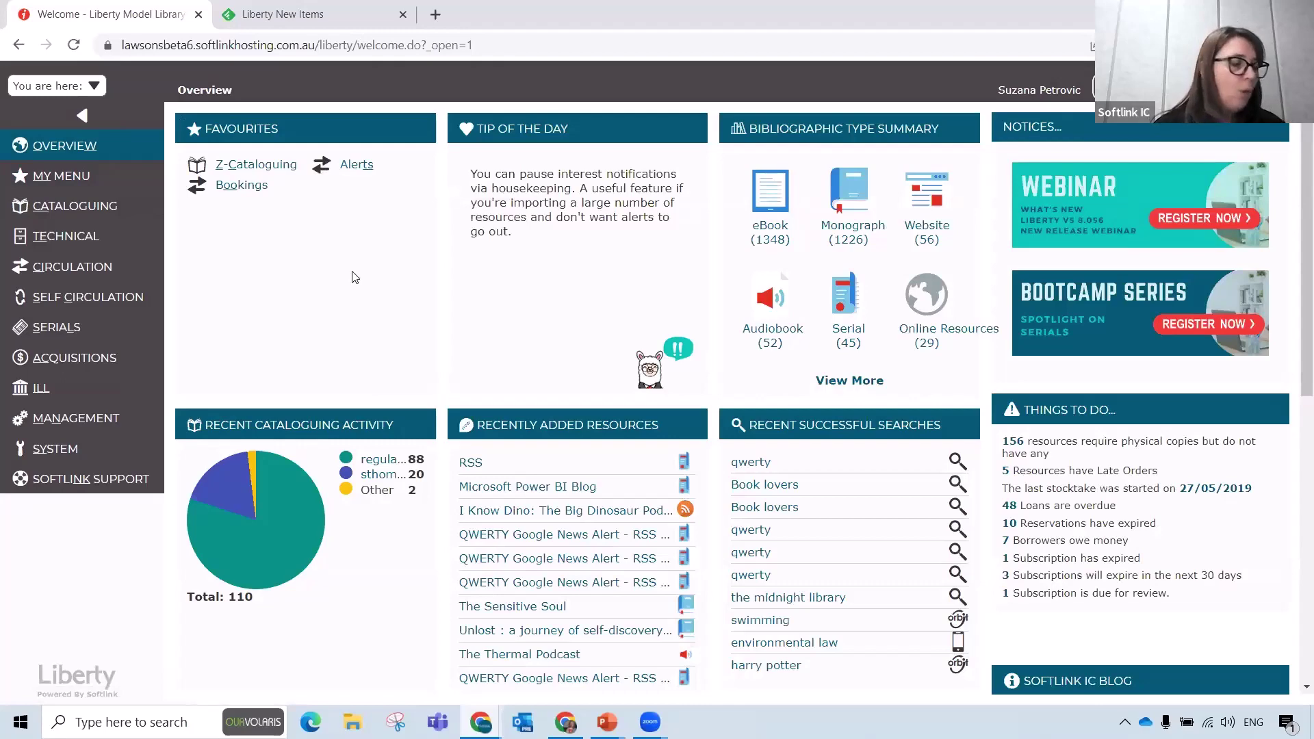
Step: Open the full Collection Summary from the dashboard, list the Fiction resources, and return to the Overview
scroll(465, 342, "down", 5)
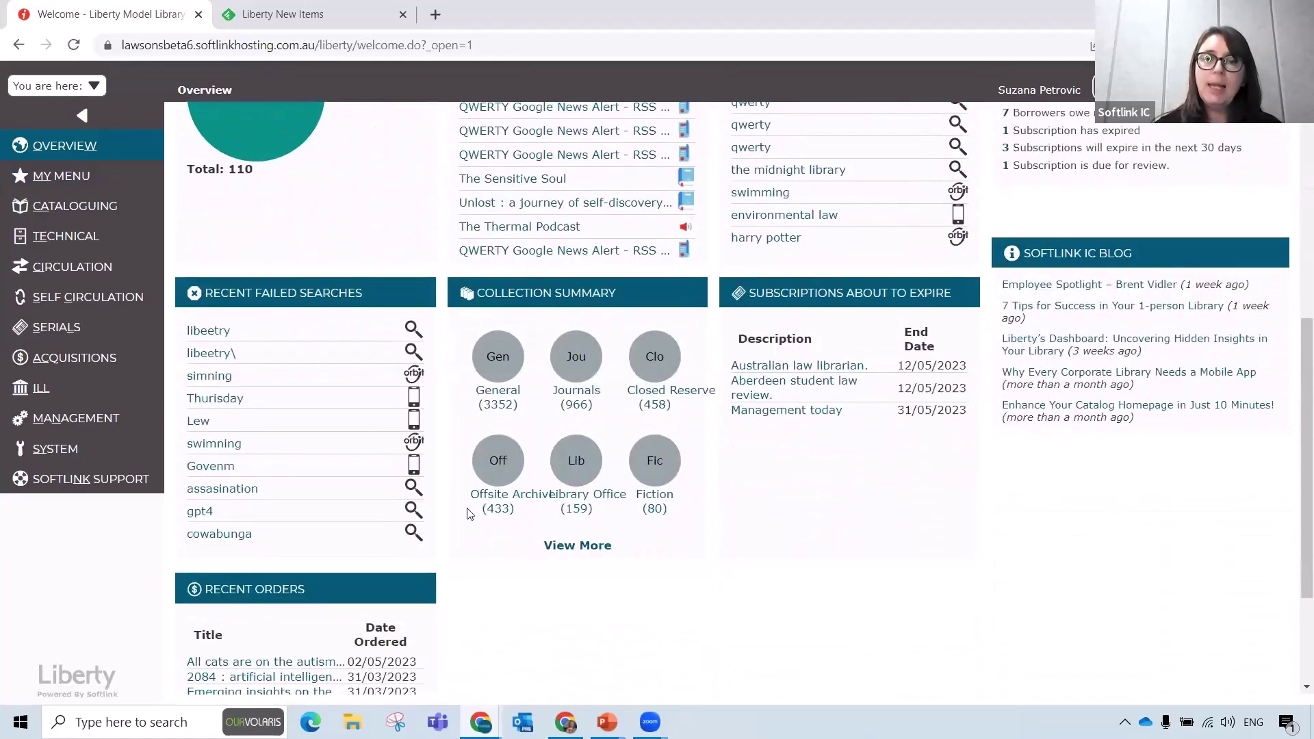
left_click(590, 548)
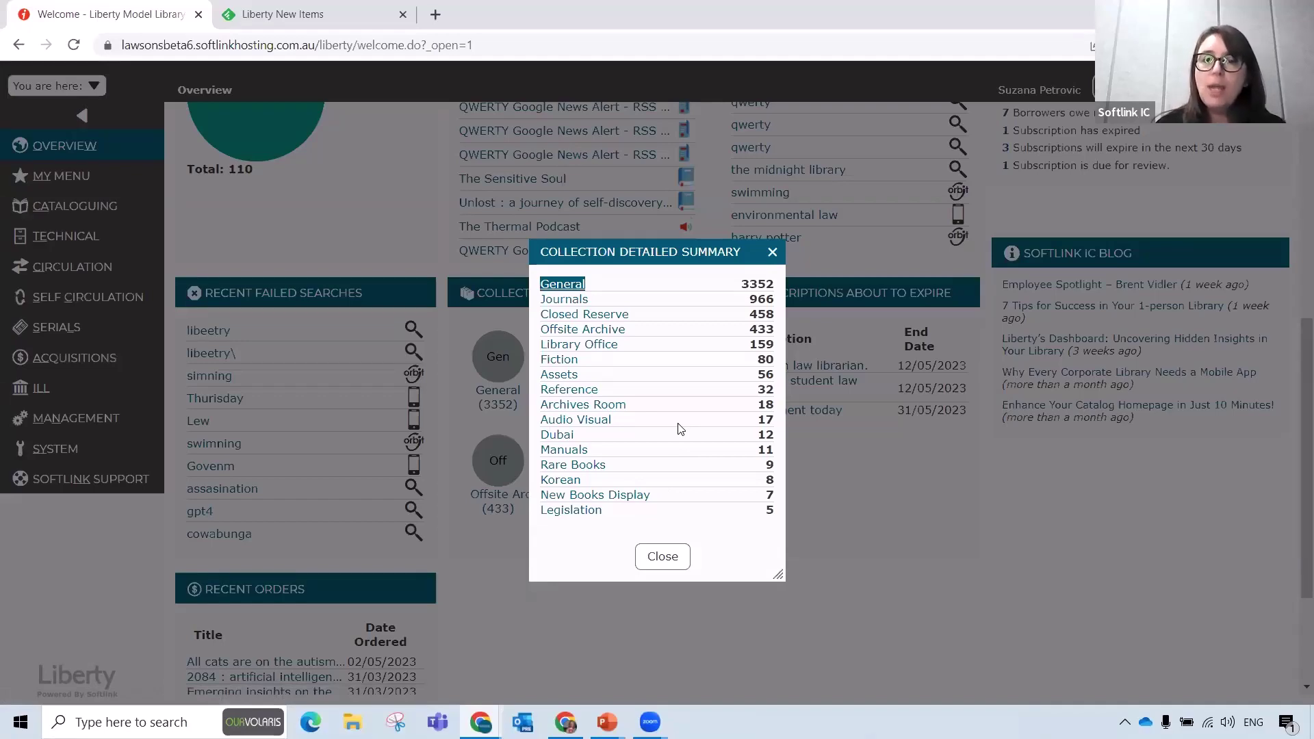
left_click(556, 360)
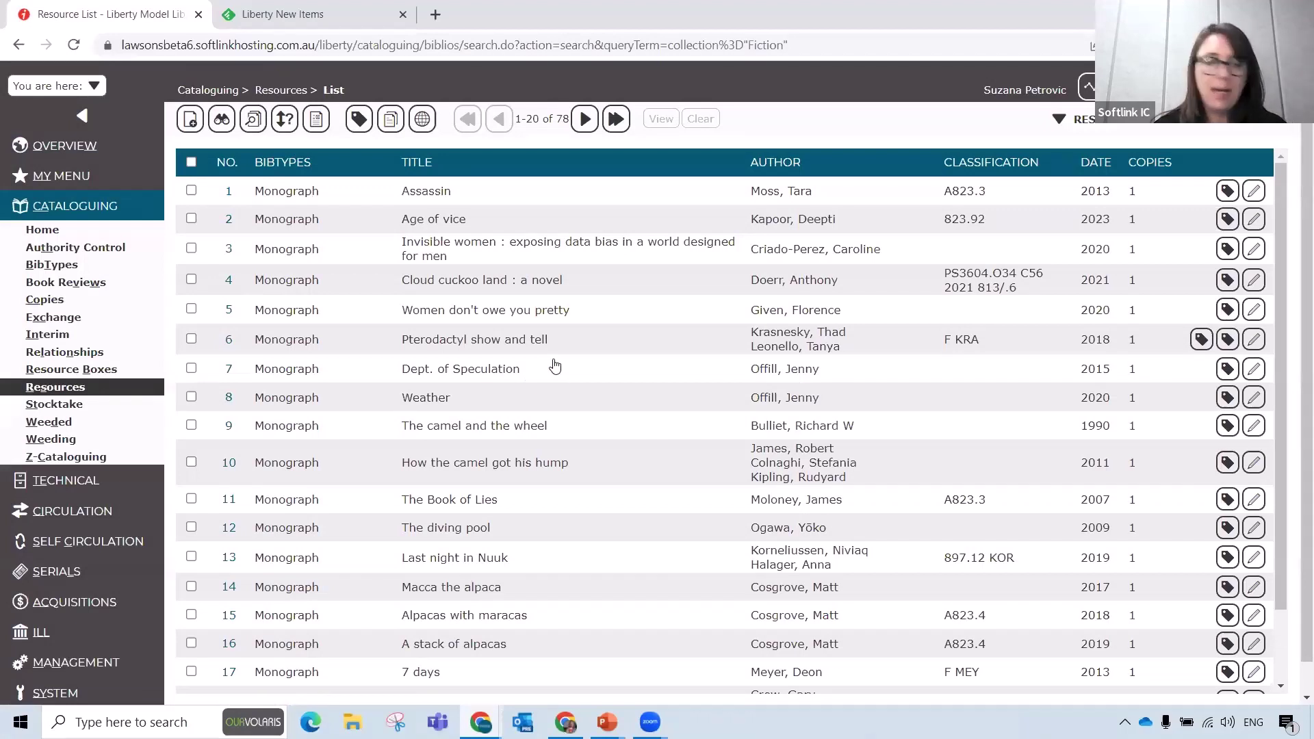
left_click(93, 152)
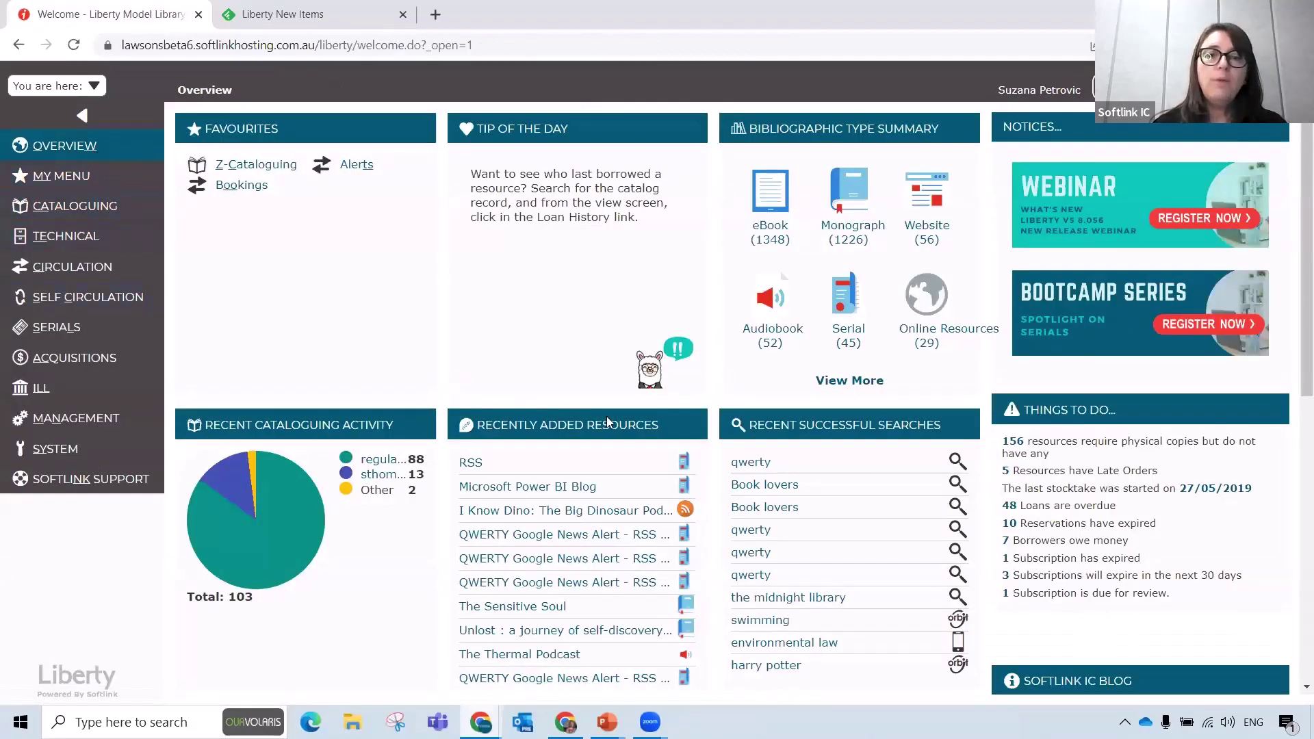
Step: Review the Recent Failed Searches and Recent Successful Searches widgets, and view the details of the swimming search
scroll(612, 430, "down", 2)
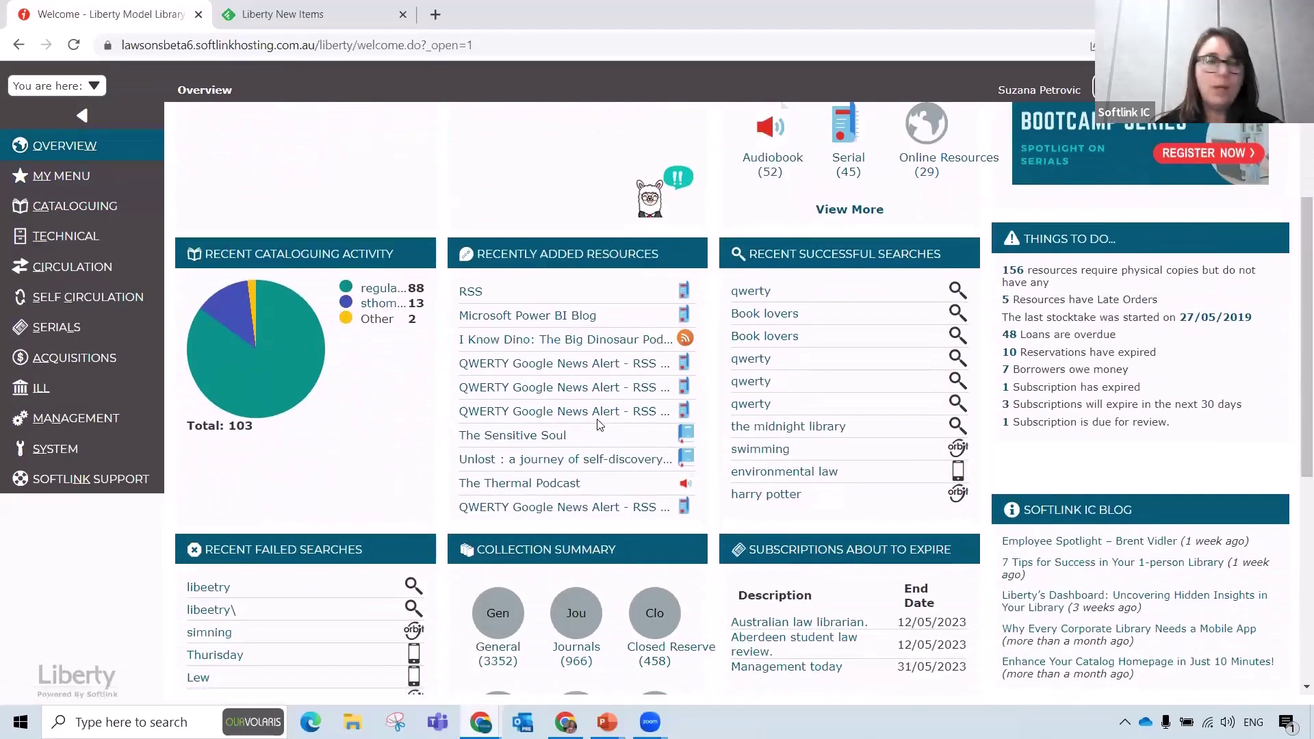
scroll(597, 425, "down", 1)
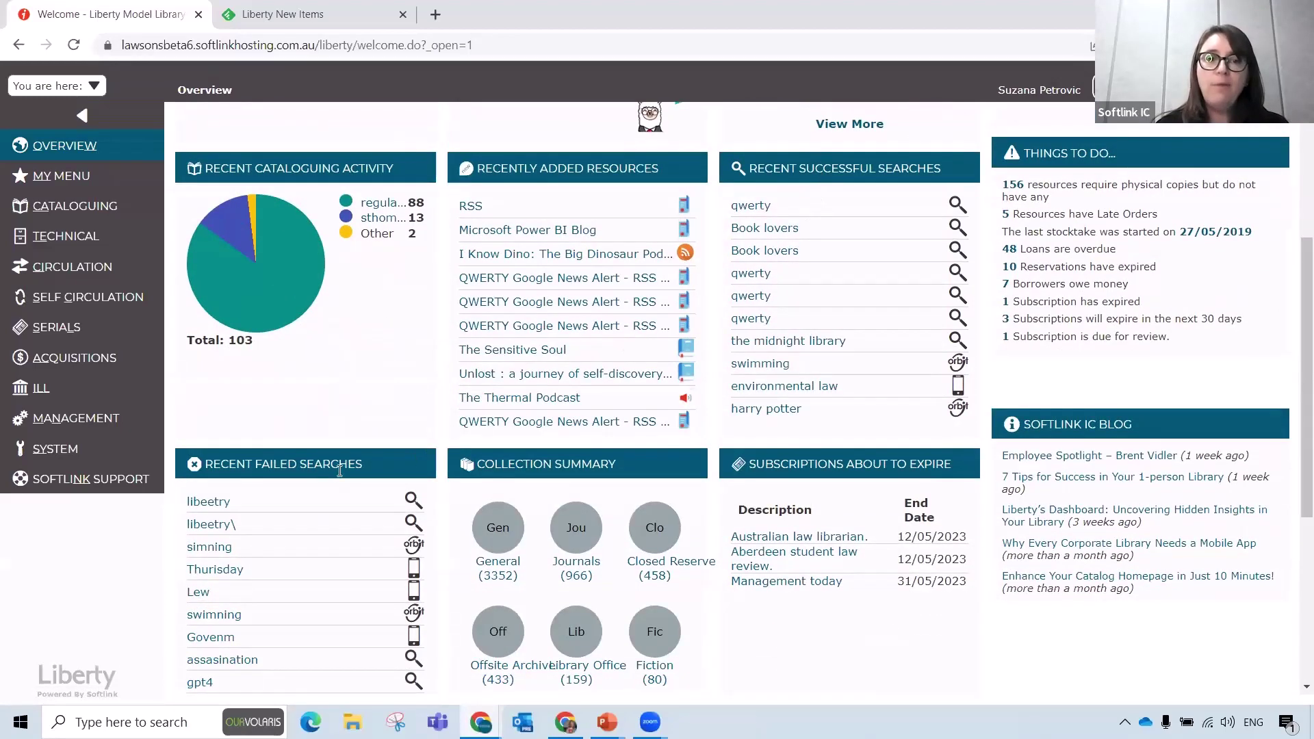
triple_click(381, 473)
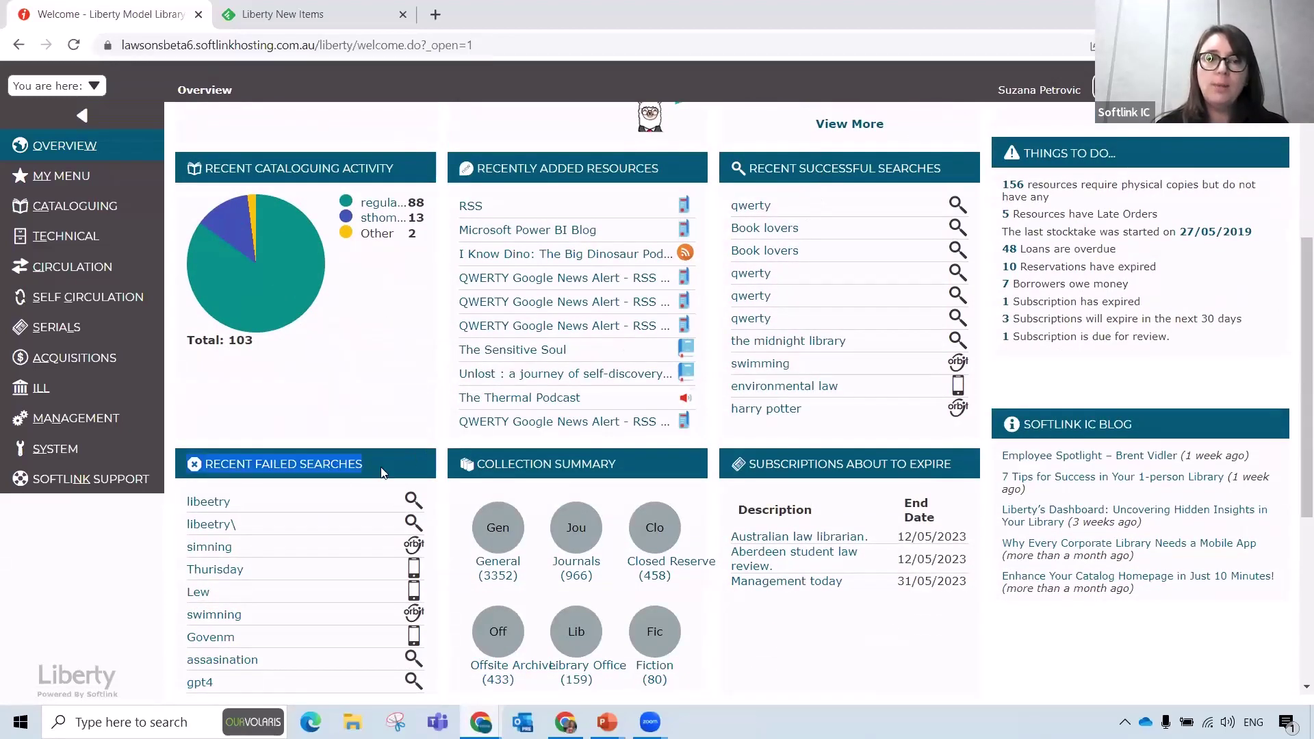
triple_click(954, 166)
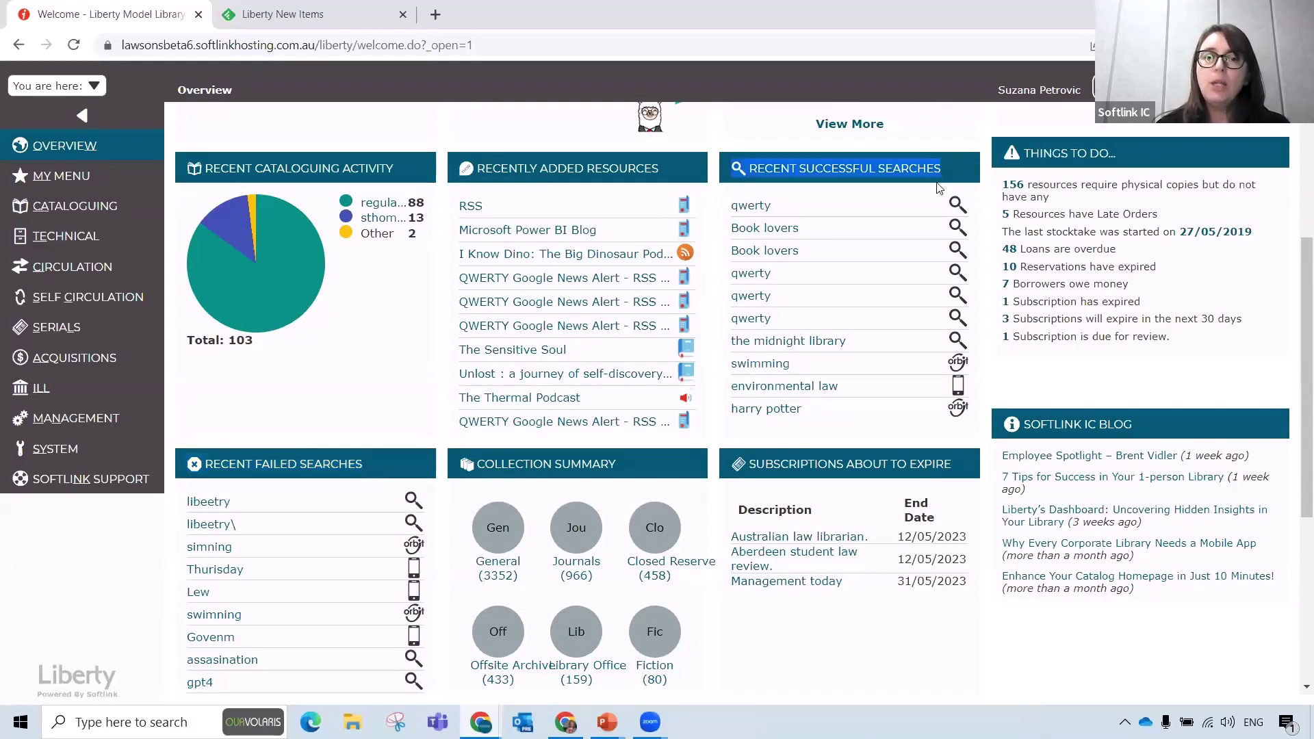
scroll(934, 206, "down", 1)
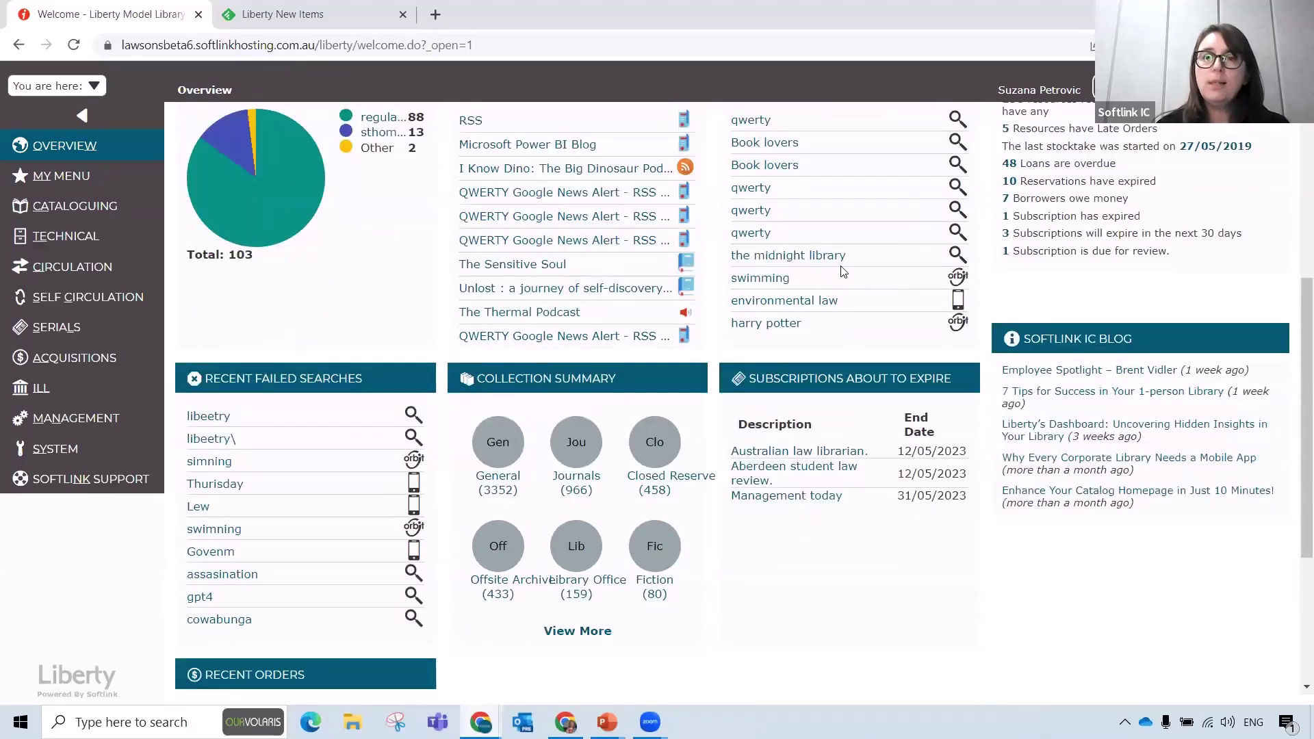
left_click(756, 279)
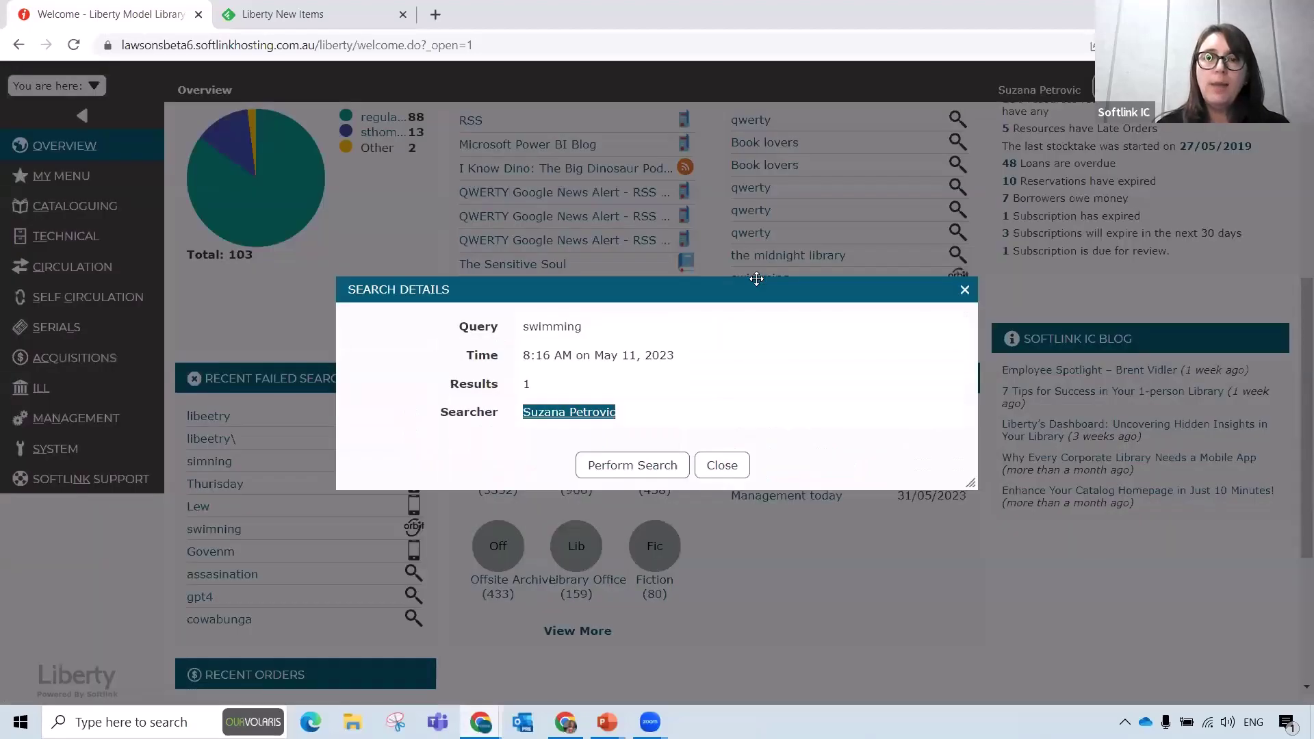
left_click(736, 474)
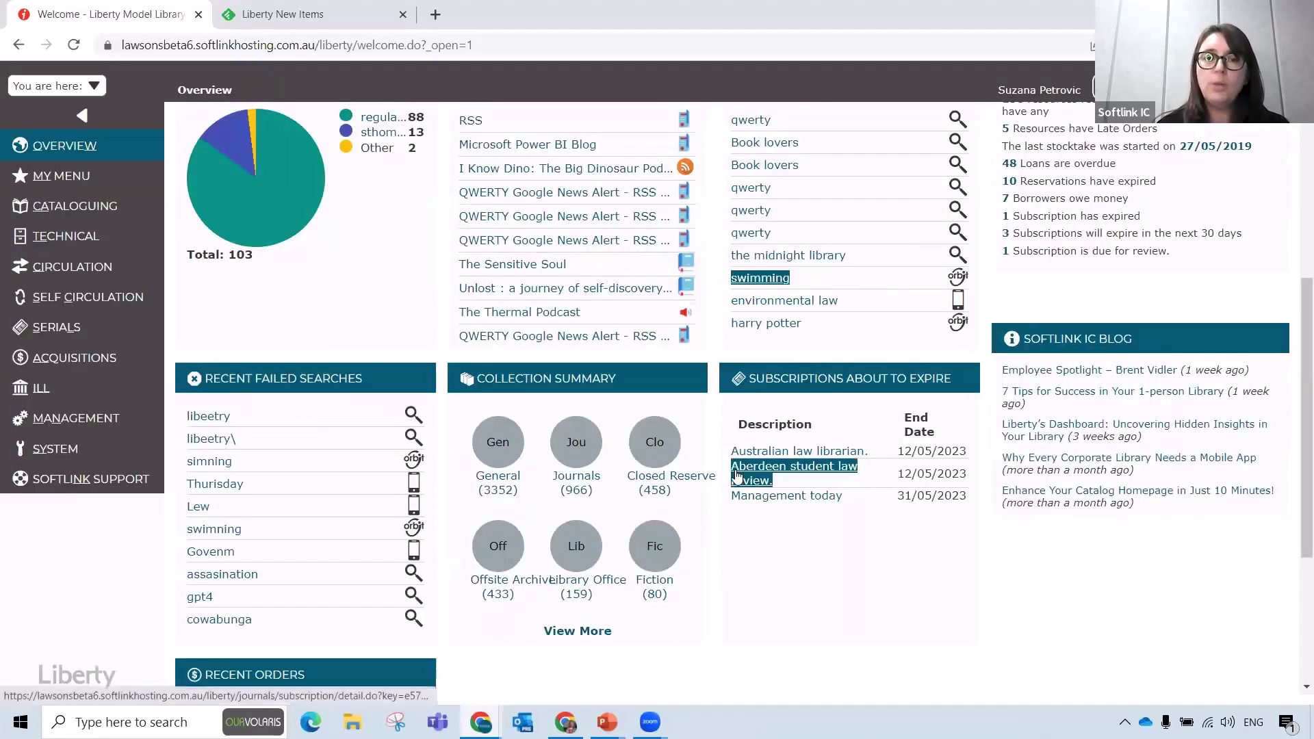
scroll(859, 342, "up", 1)
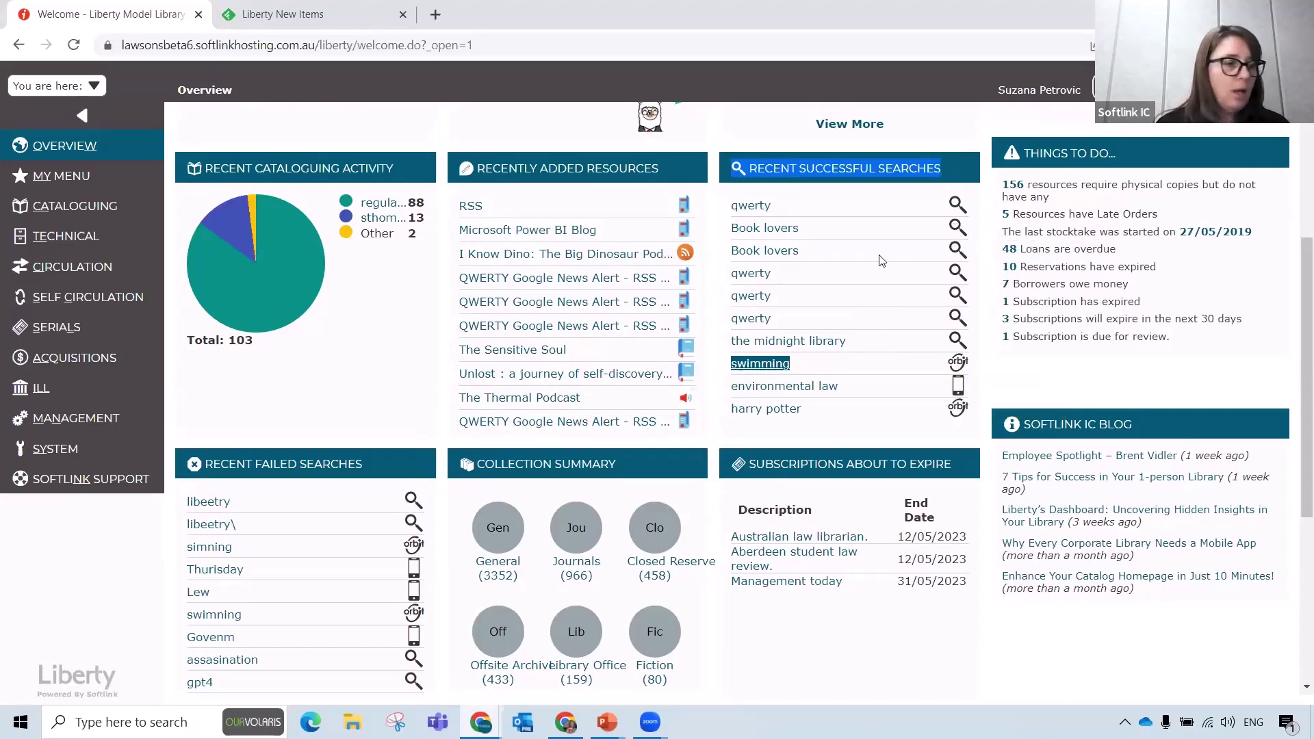
scroll(881, 261, "down", 1)
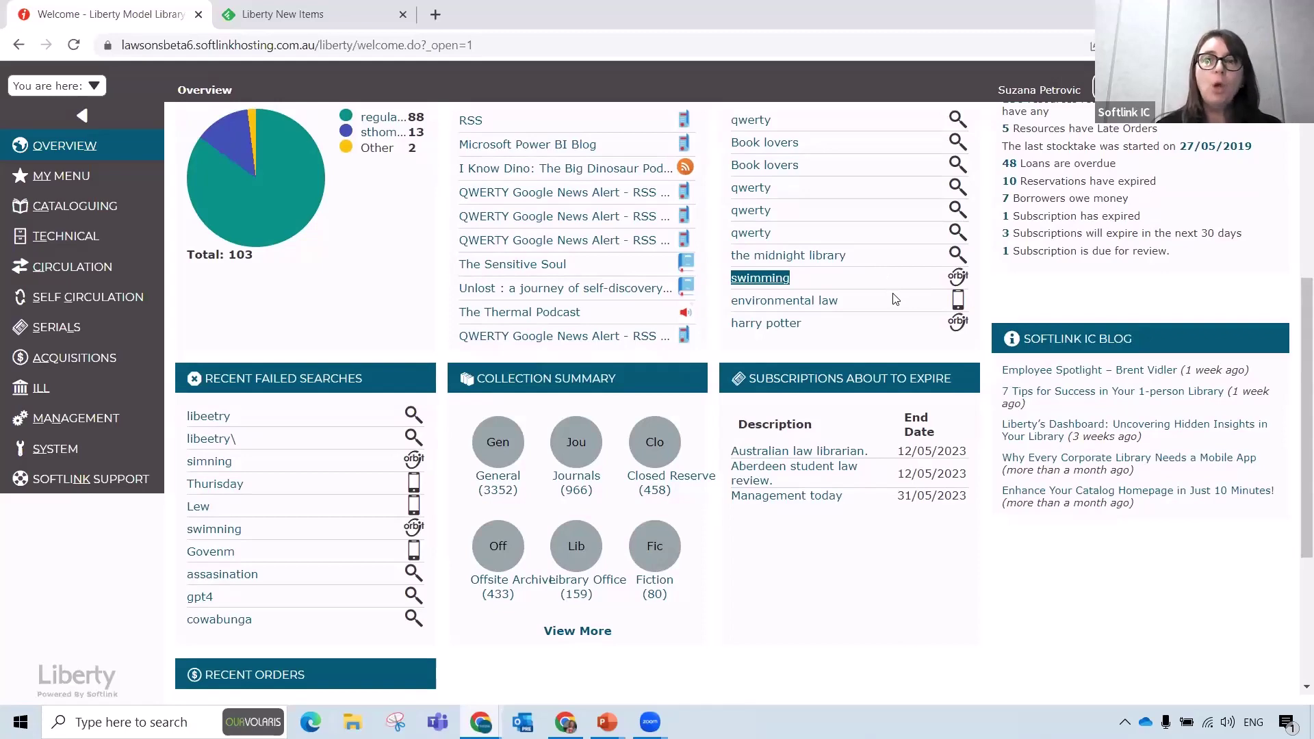
scroll(894, 299, "up", 1)
scroll(894, 299, "down", 1)
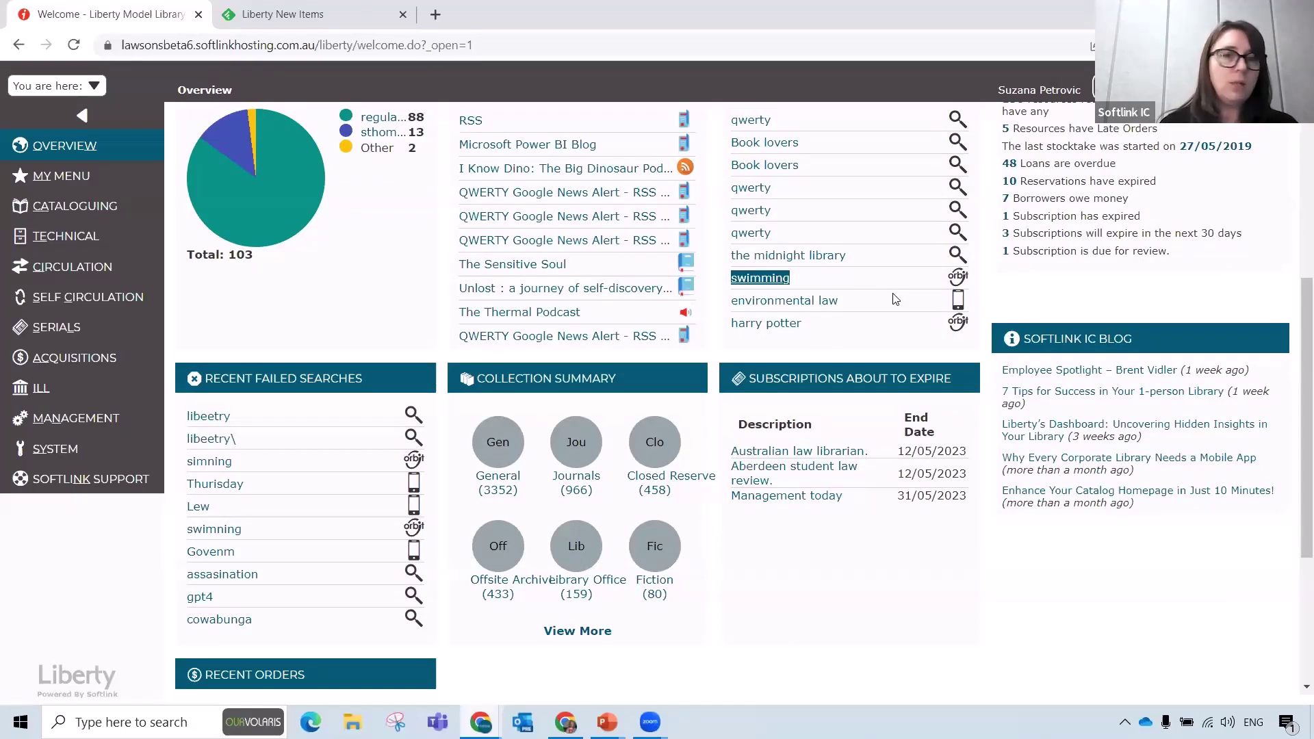
scroll(894, 299, "up", 5)
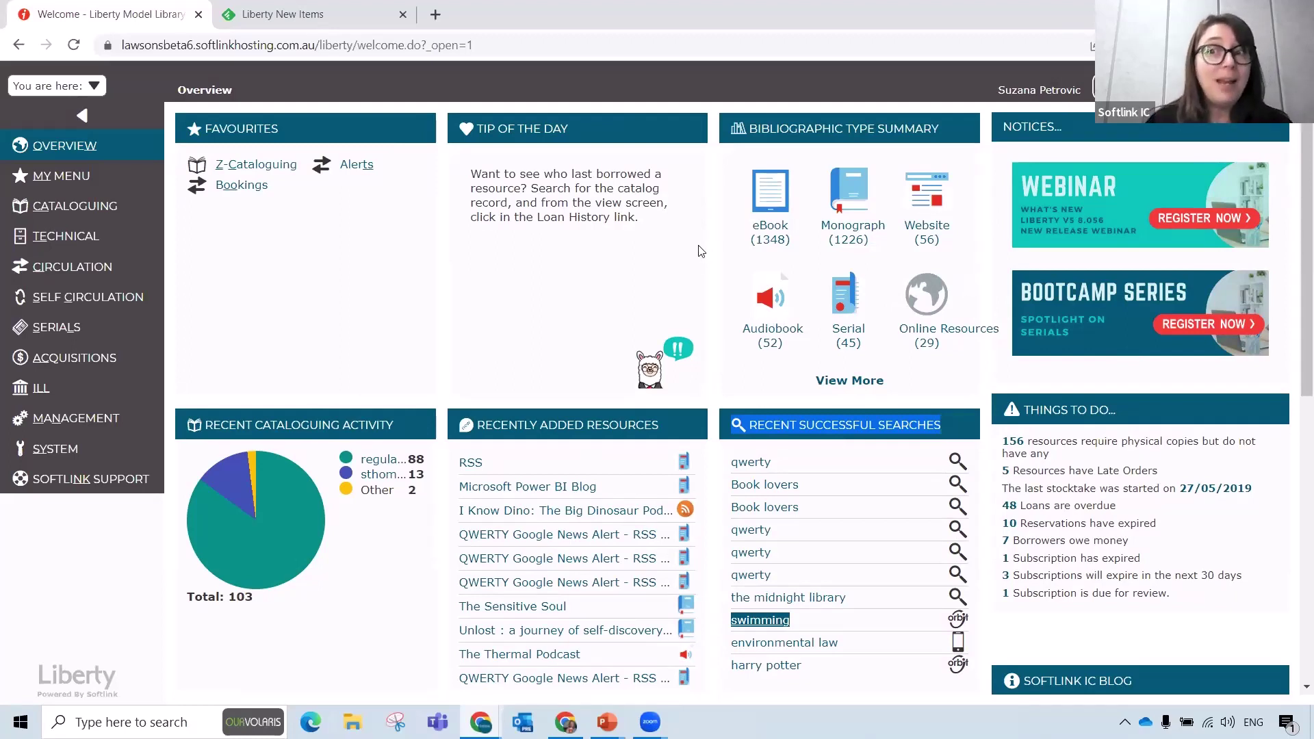
Step: Go to the Management parameters and search for parameter 1156
left_click(91, 419)
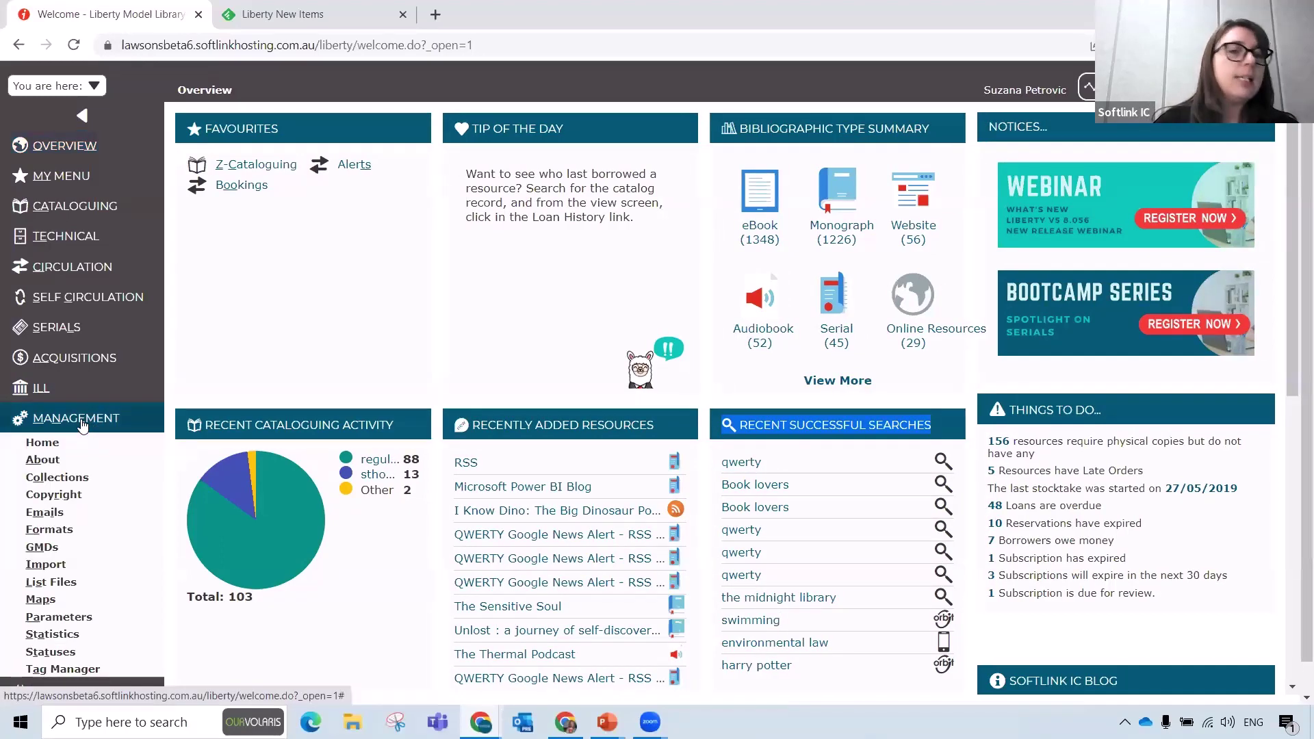
scroll(83, 479, "down", 1)
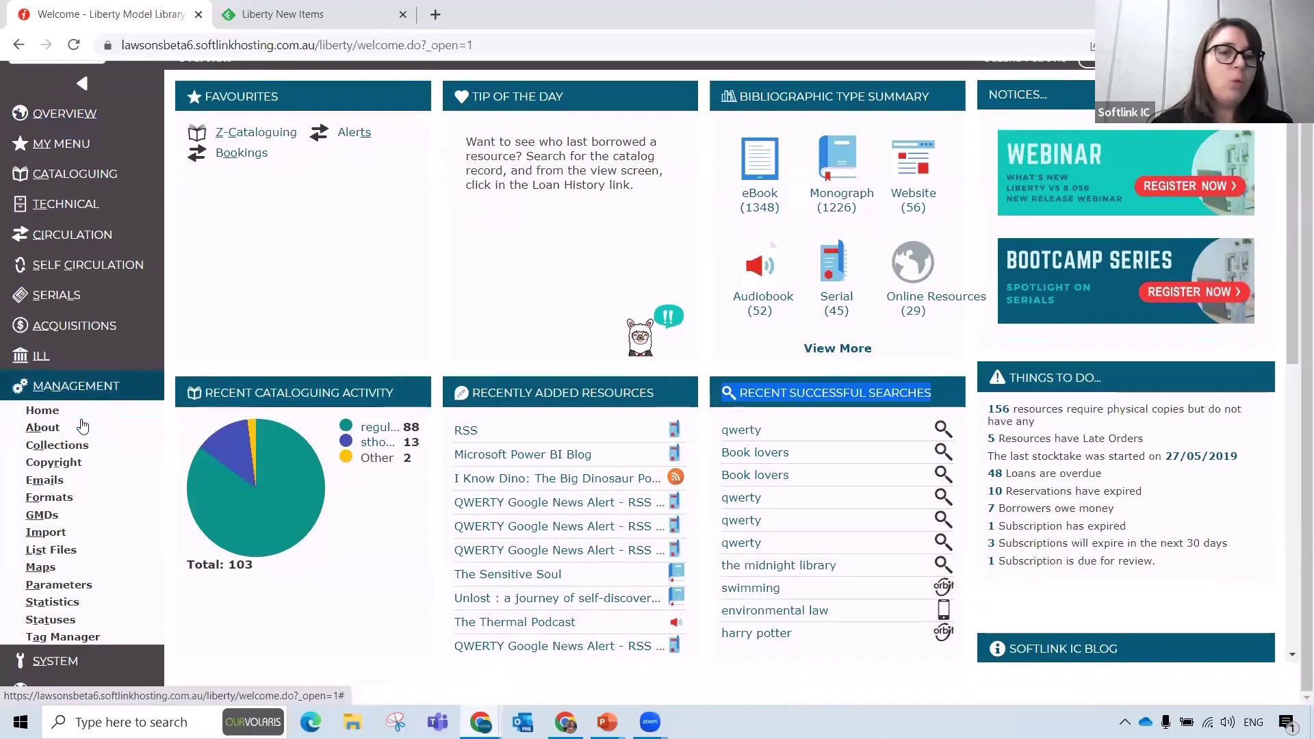
left_click(72, 586)
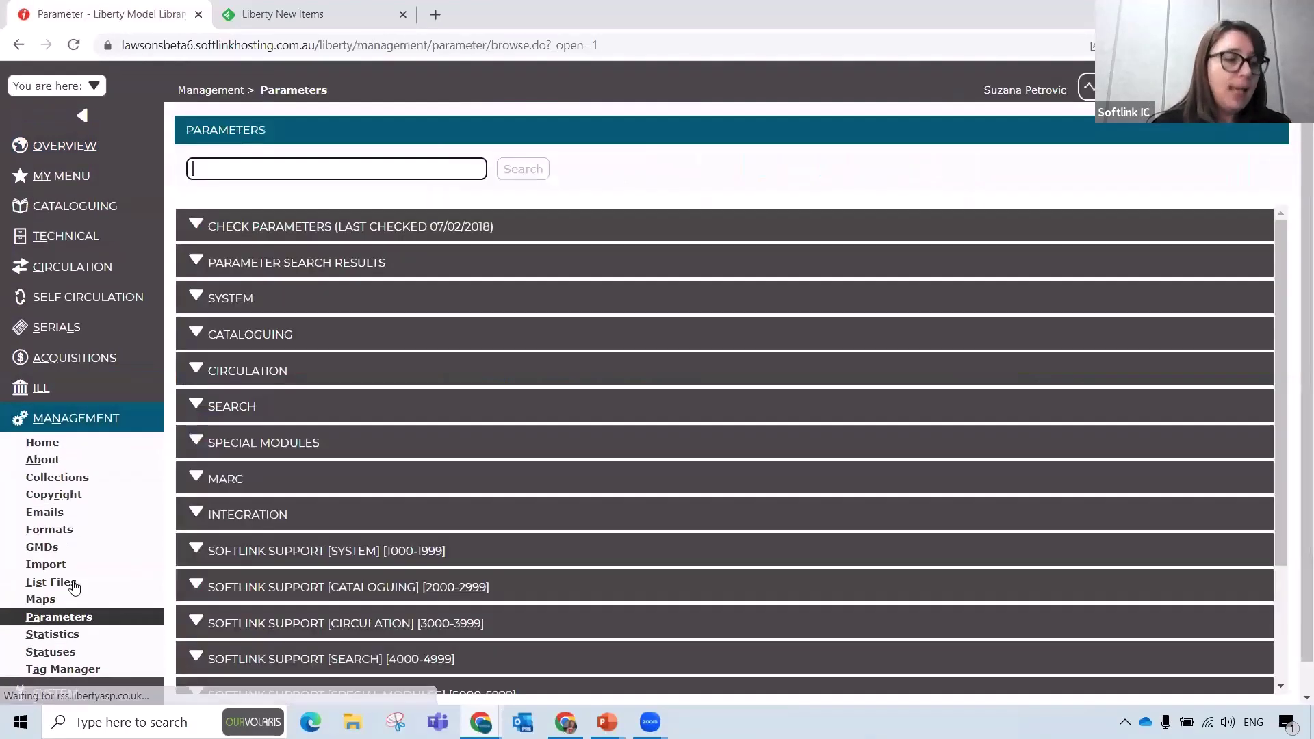
left_click(297, 167)
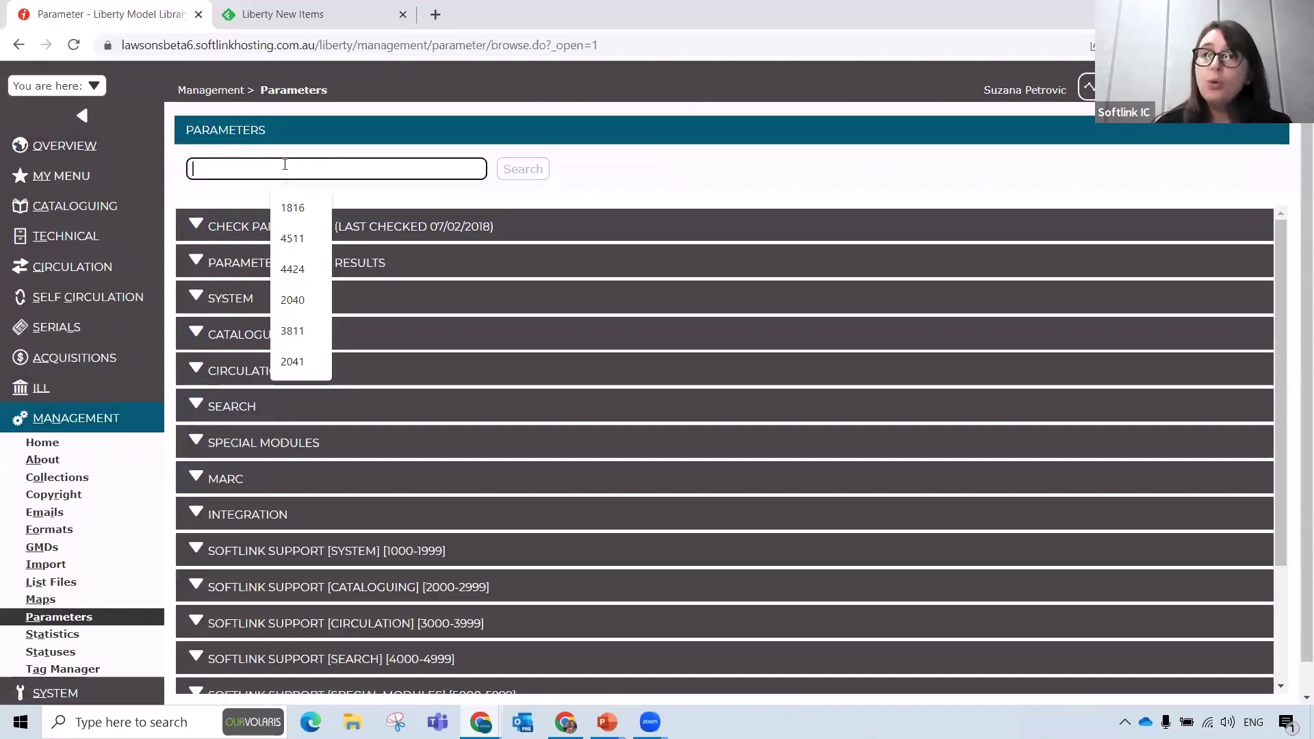
type("1156")
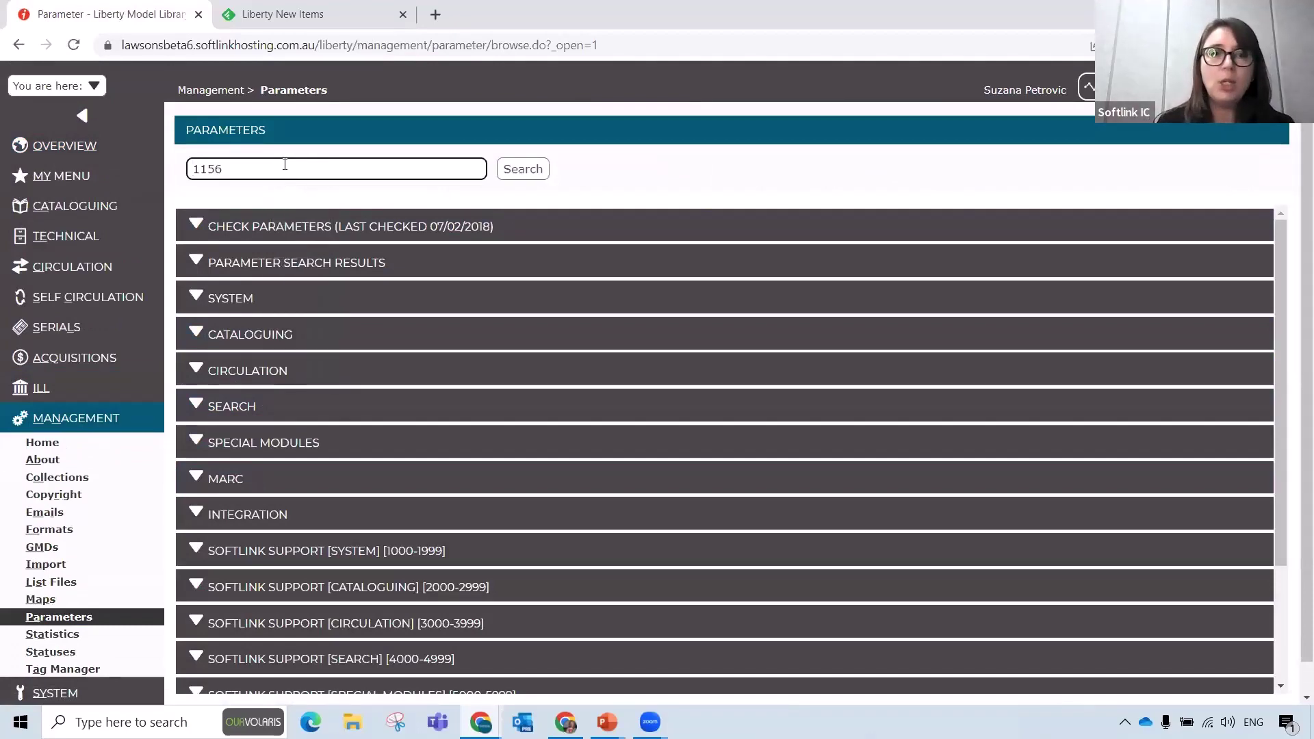
key("Return")
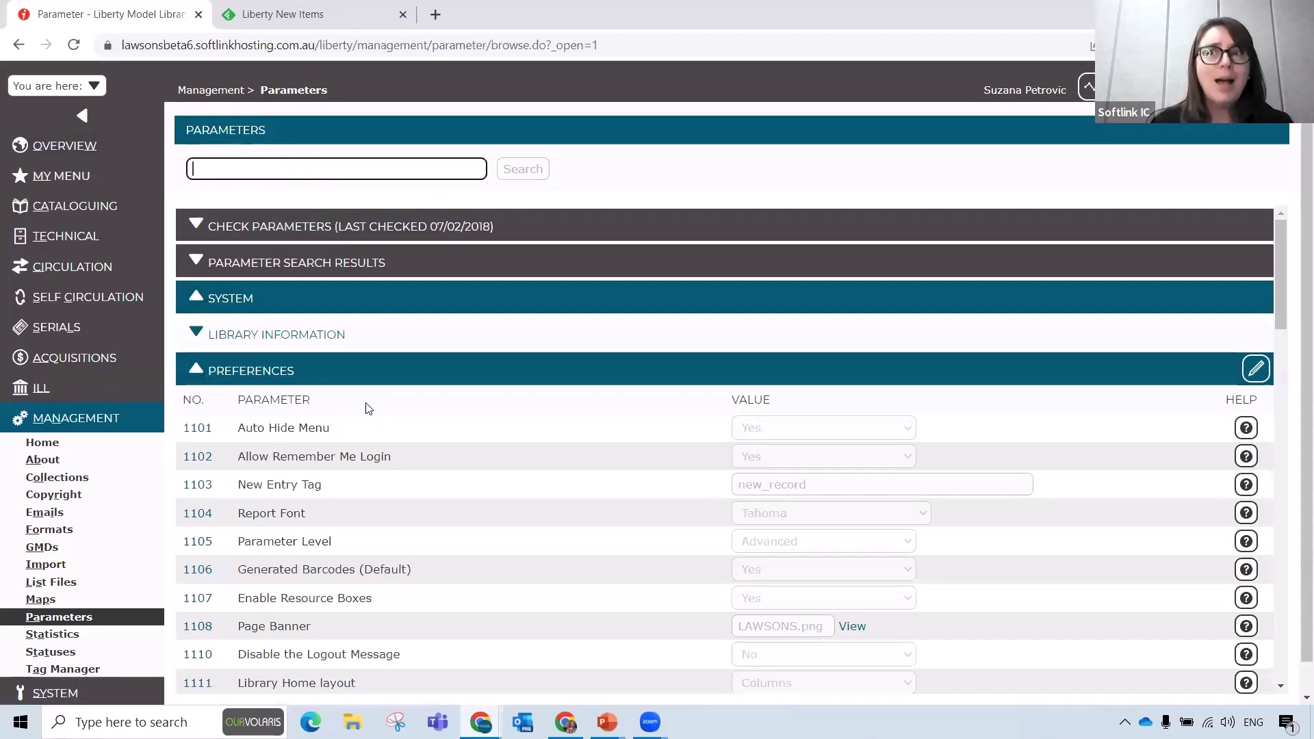
Step: Open parameter 1156, Dashboard Overview Modules, for editing and review its available and selected modules
scroll(366, 408, "down", 3)
scroll(366, 409, "down", 12)
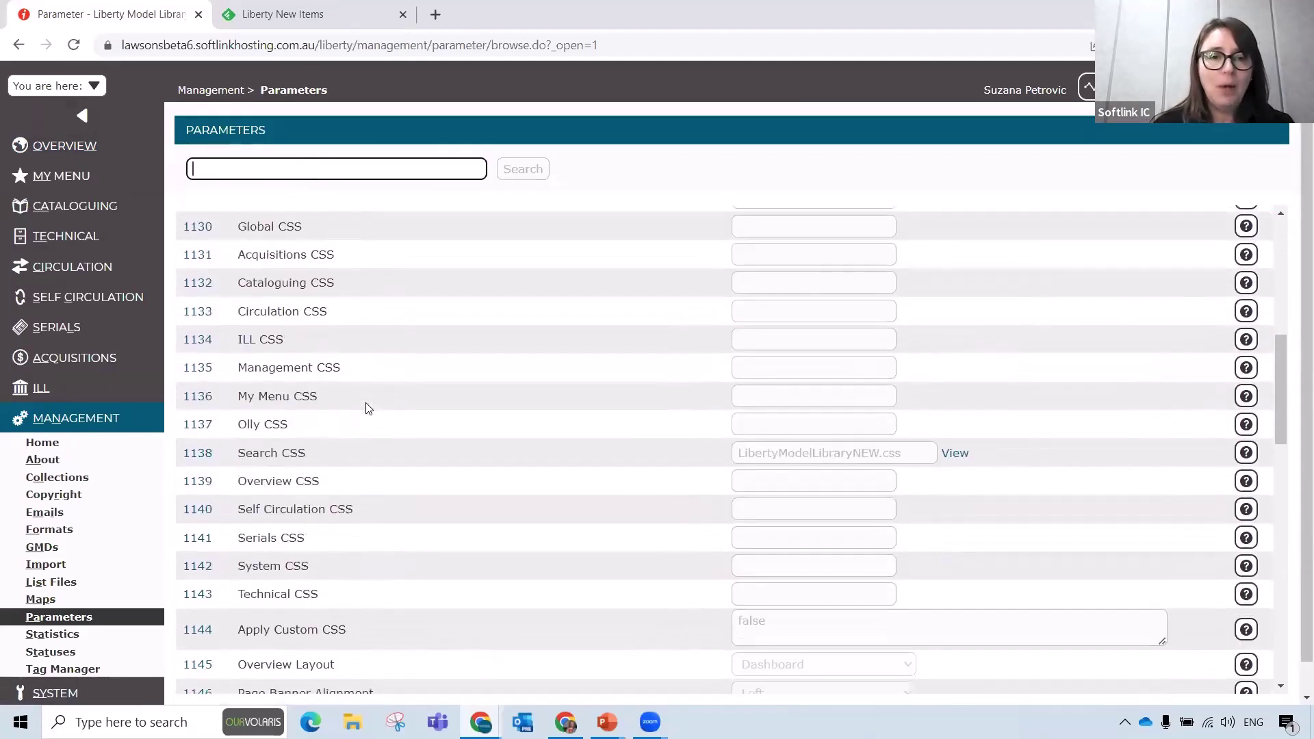
scroll(367, 409, "down", 2)
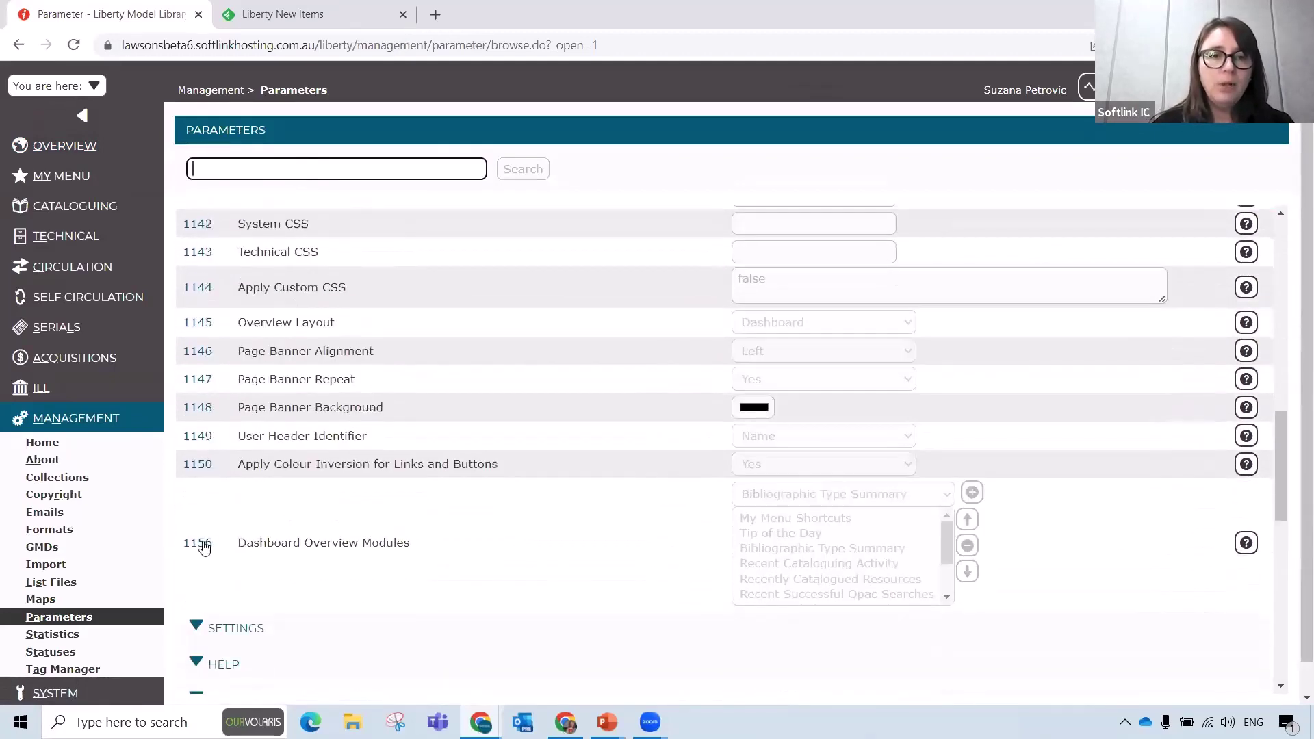
double_click(198, 543)
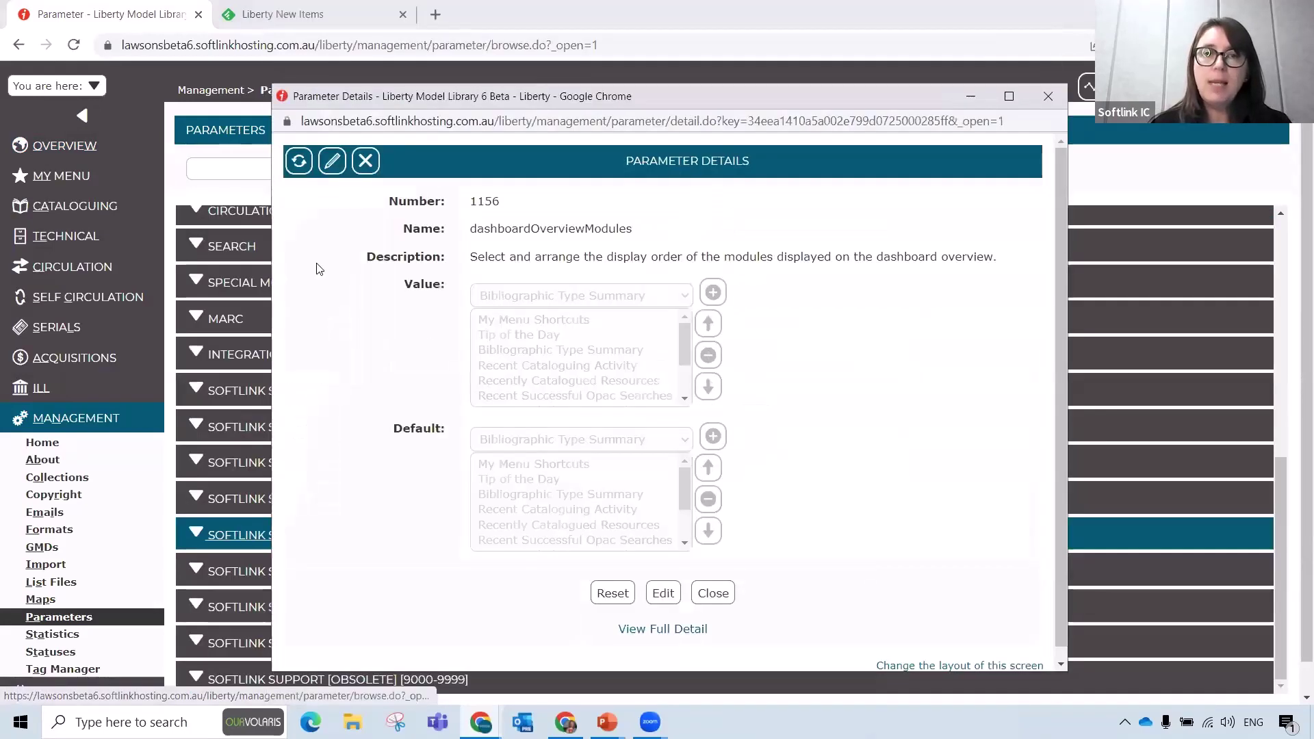
left_click(333, 167)
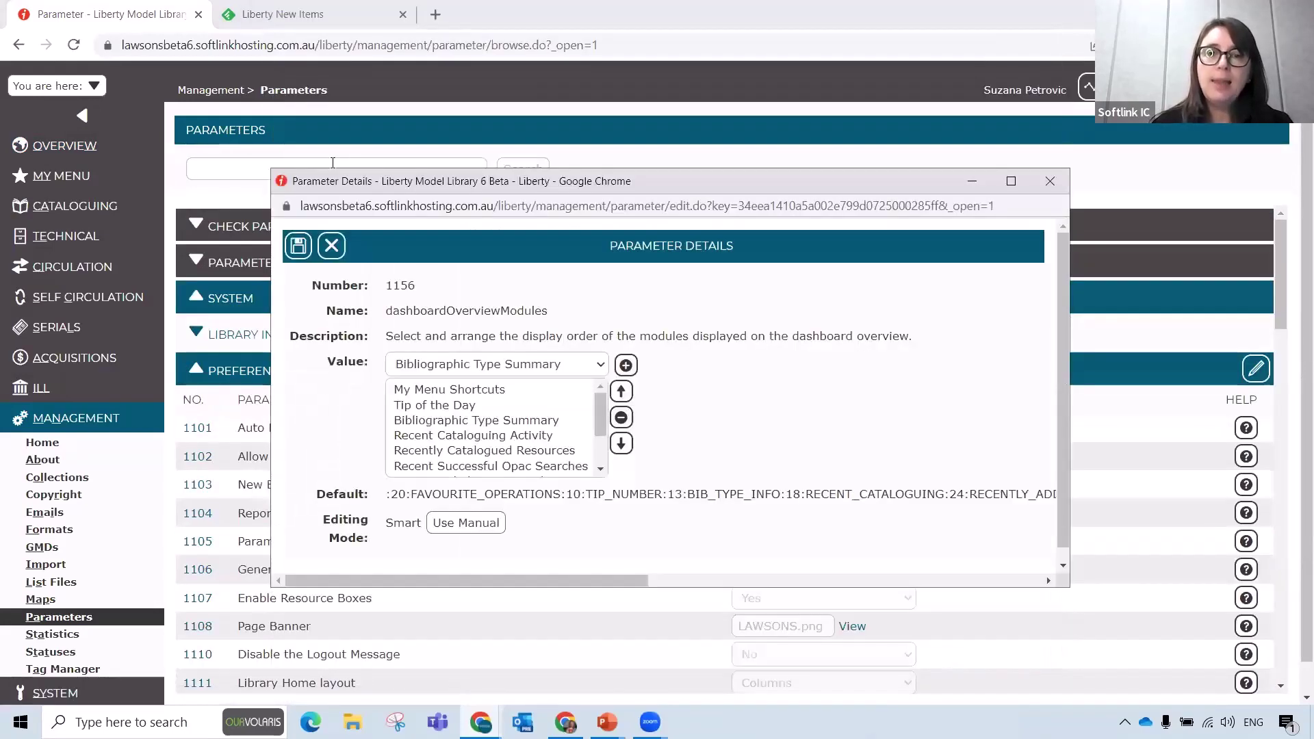
left_click(585, 364)
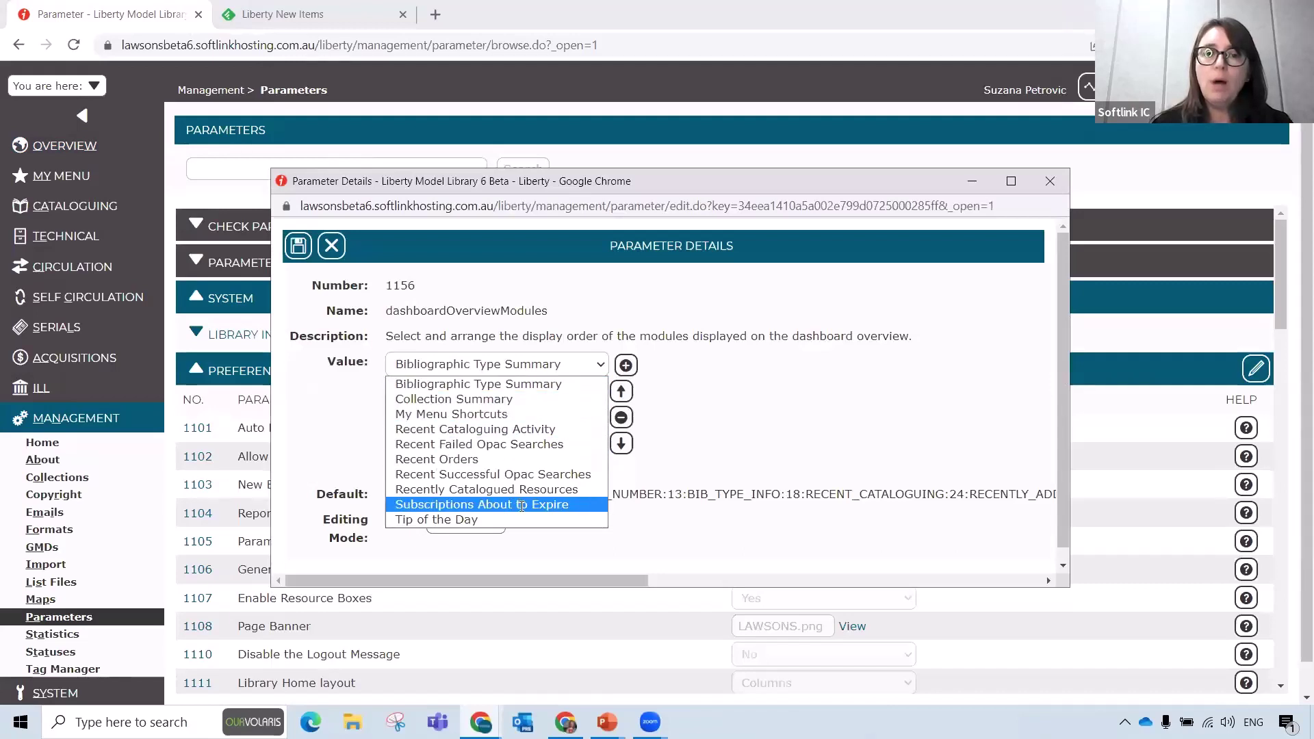
left_click(754, 401)
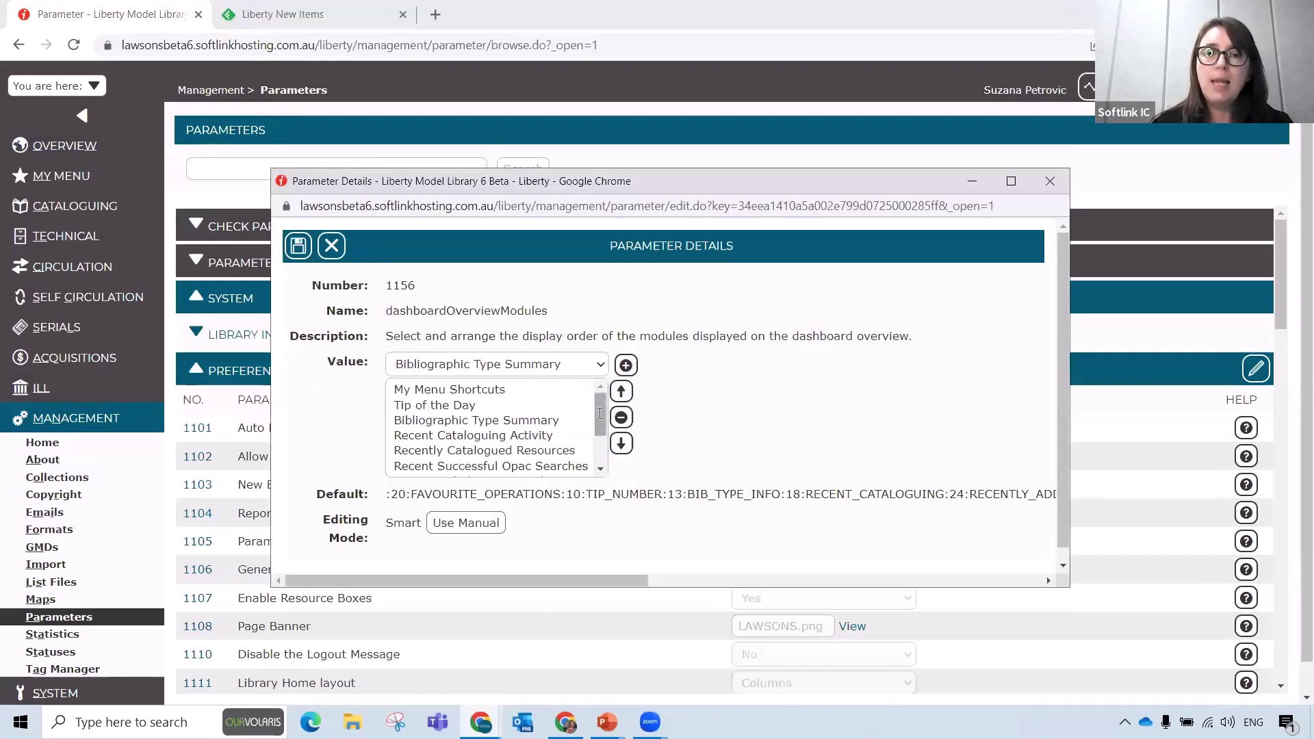
scroll(602, 460, "down", 2)
scroll(602, 459, "up", 3)
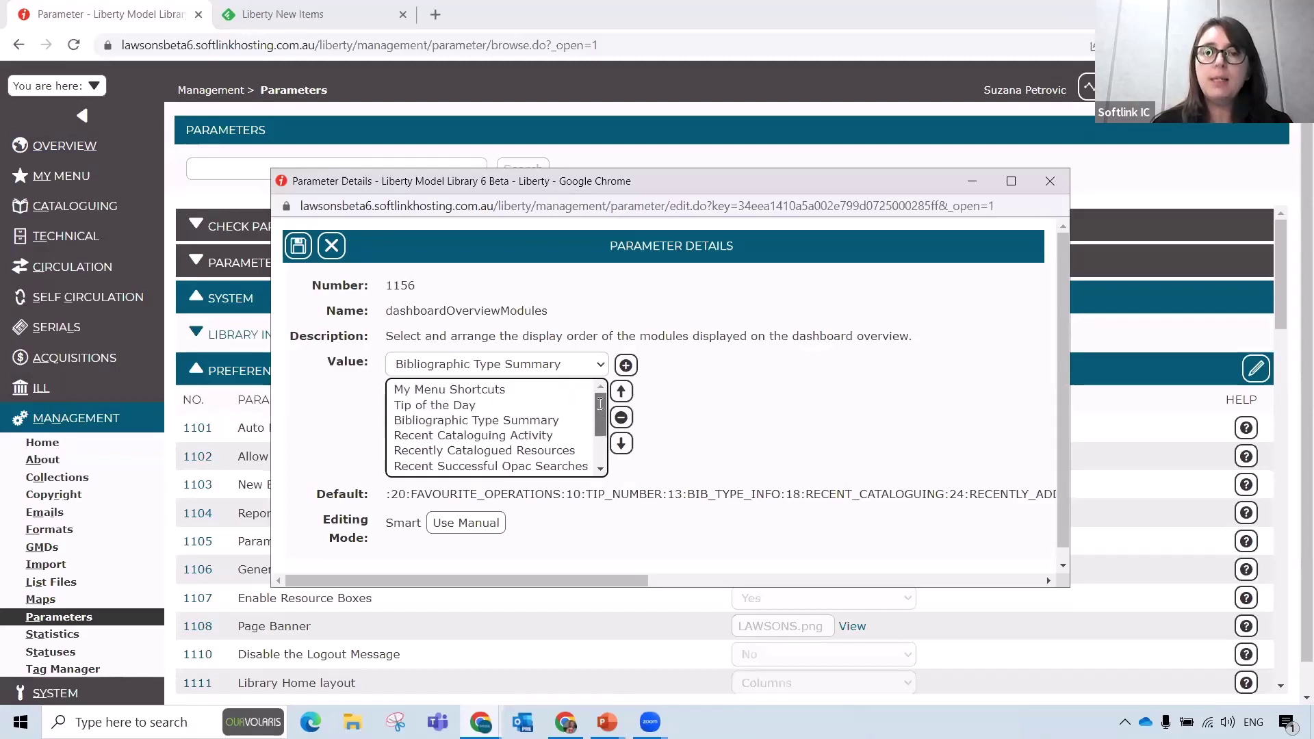
Step: Remove Collection Summary, Recent Successful Opac Searches, Recent Cataloguing Activity, Recently Catalogued Resources and Recent Failed Opac Searches from the selected dashboard modules
scroll(599, 404, "down", 3)
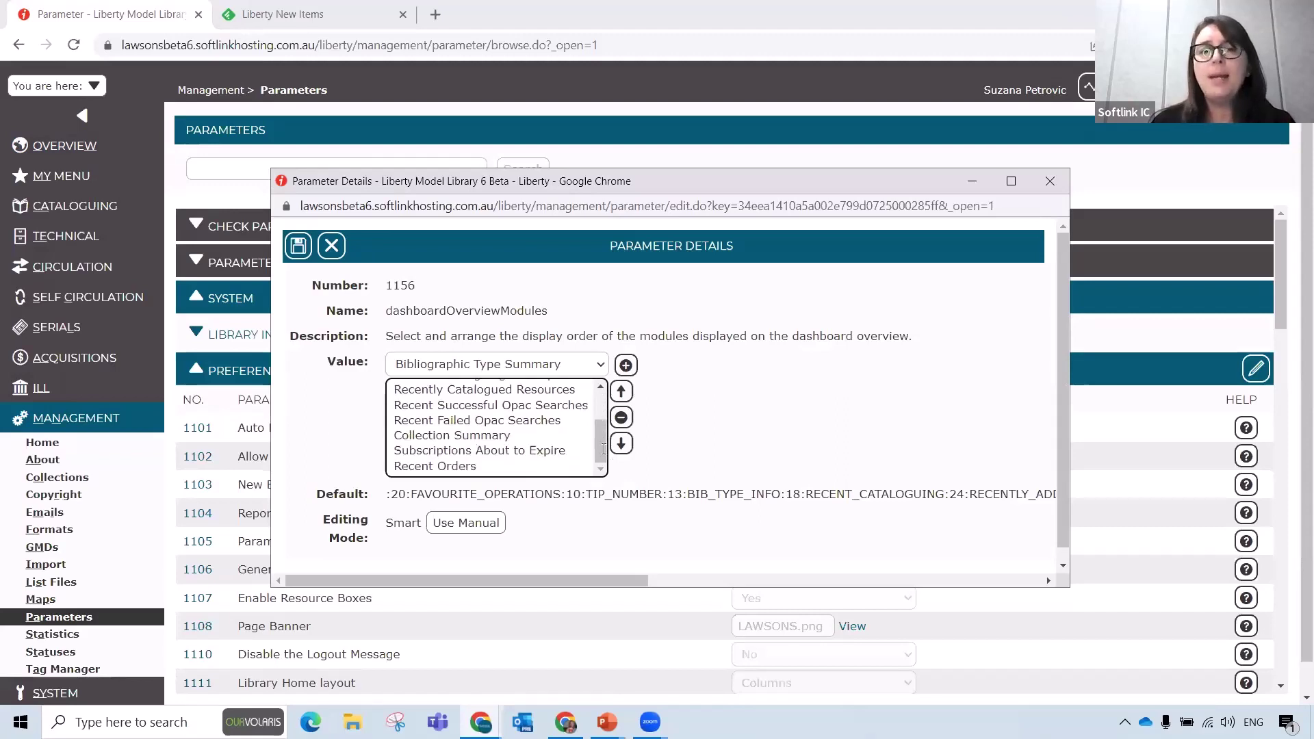
left_click(501, 431)
left_click(621, 418)
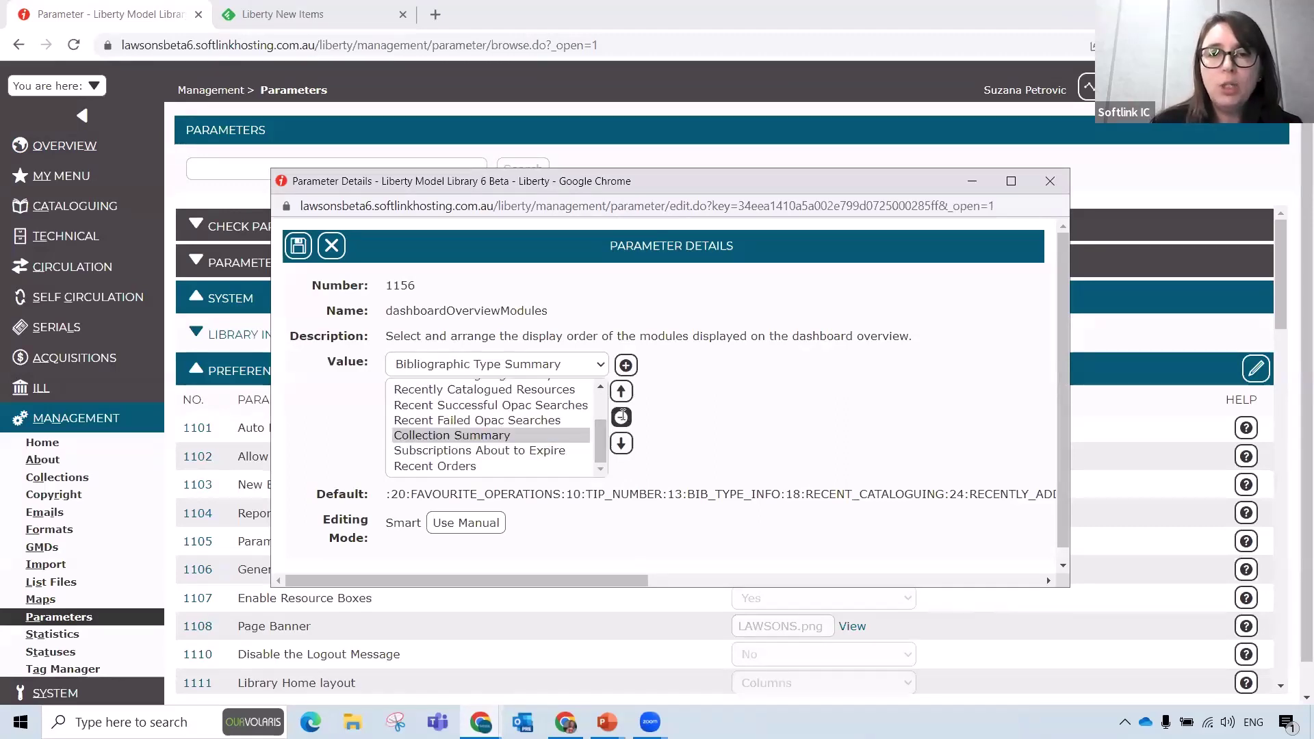
left_click(562, 422)
left_click(621, 417)
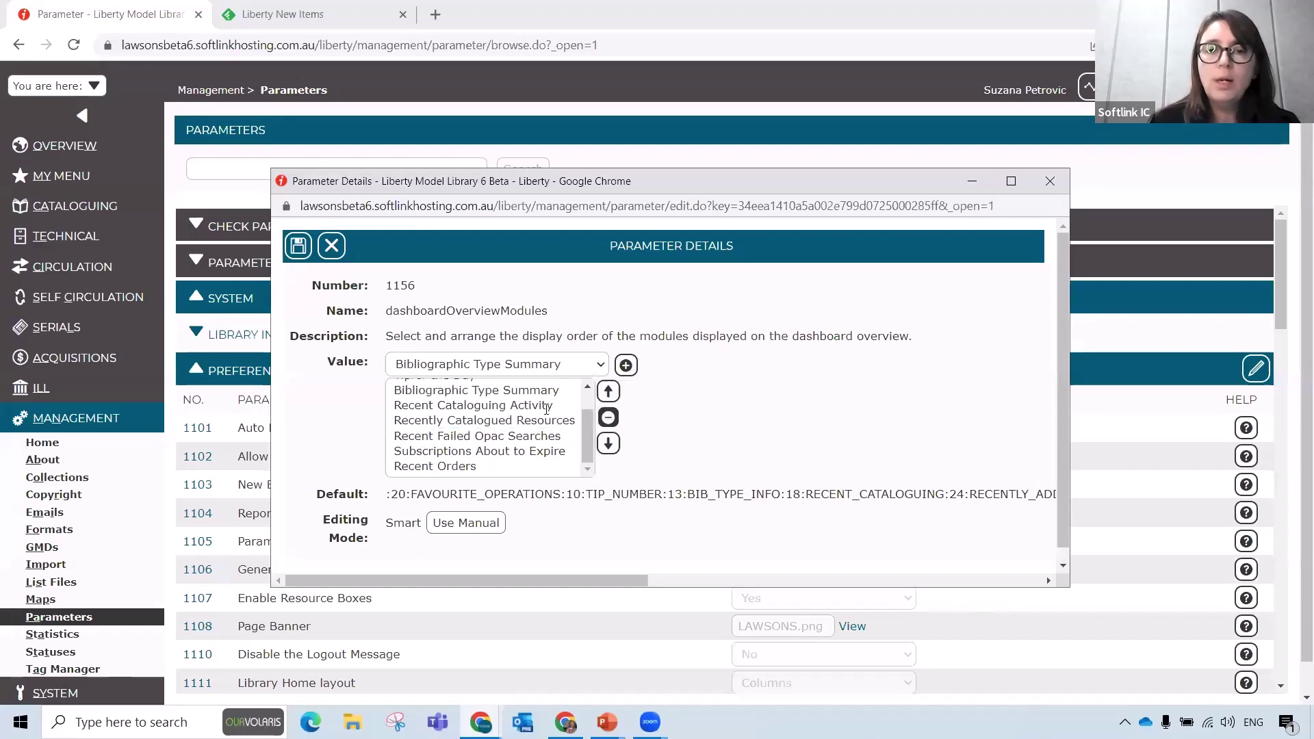
left_click(479, 405)
left_click(609, 417)
left_click(540, 419)
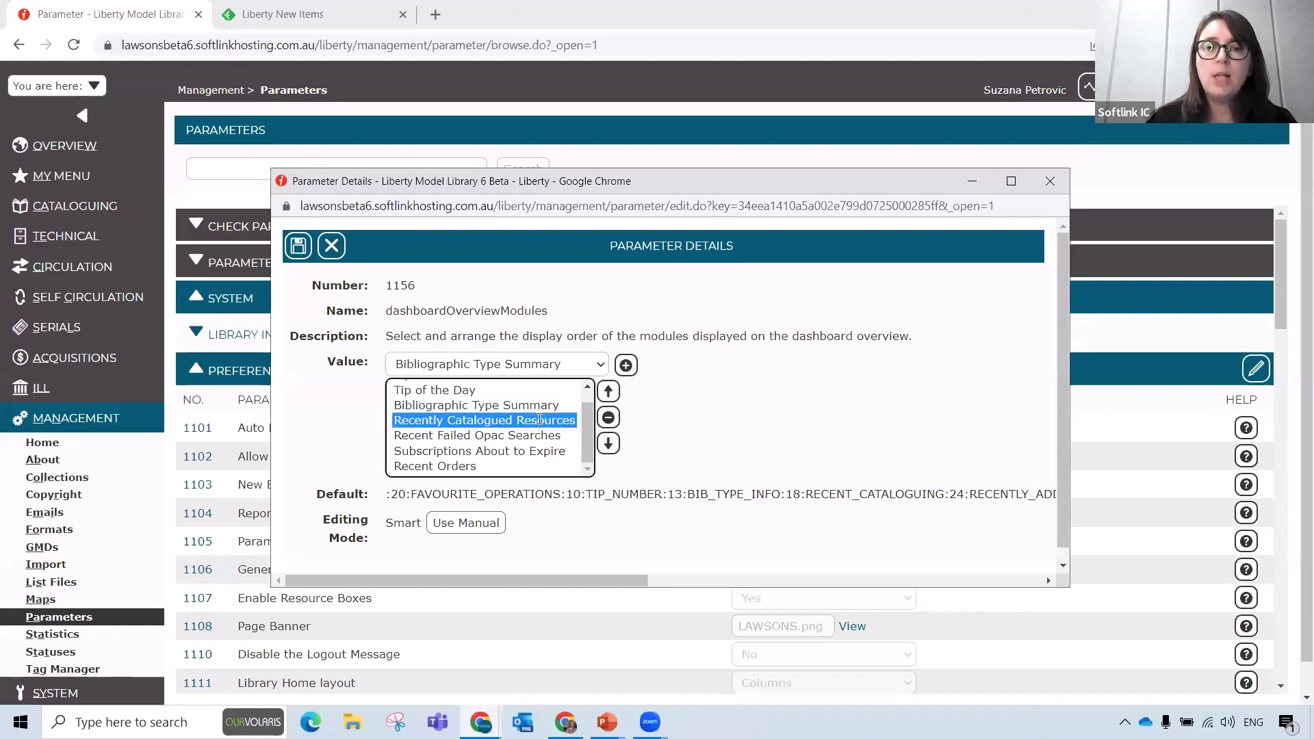
left_click(609, 418)
left_click(536, 438)
left_click(598, 418)
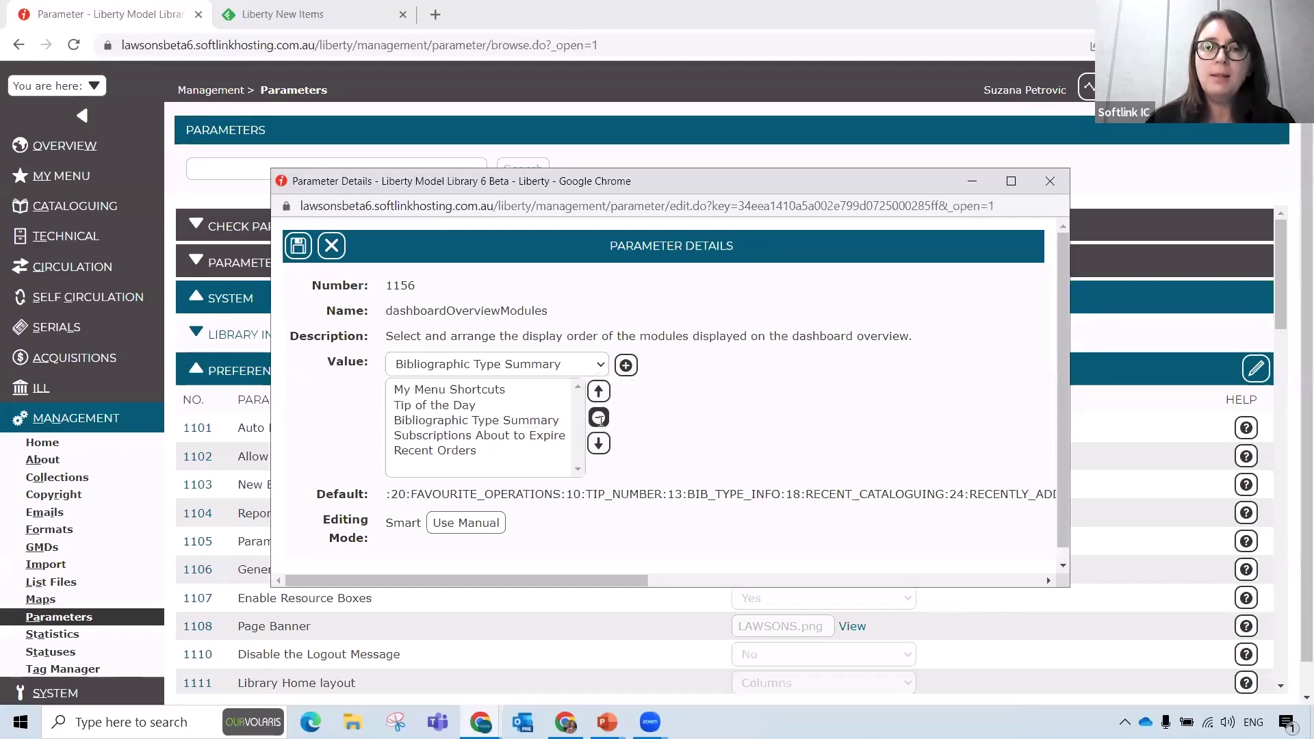
Step: Add Collection Summary to the selected dashboard modules ahead of Recent Orders, then save parameter 1156 and close its details
left_click(567, 363)
left_click(474, 455)
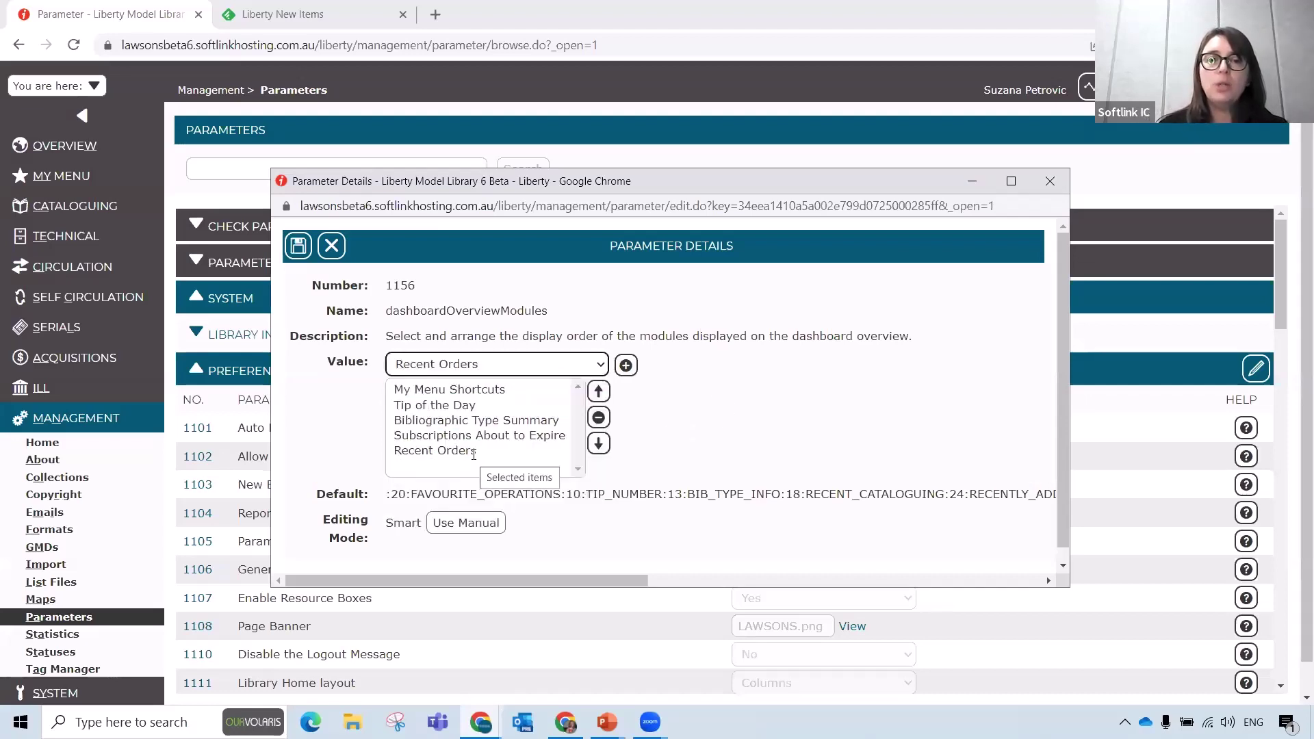
left_click(624, 365)
left_click(536, 366)
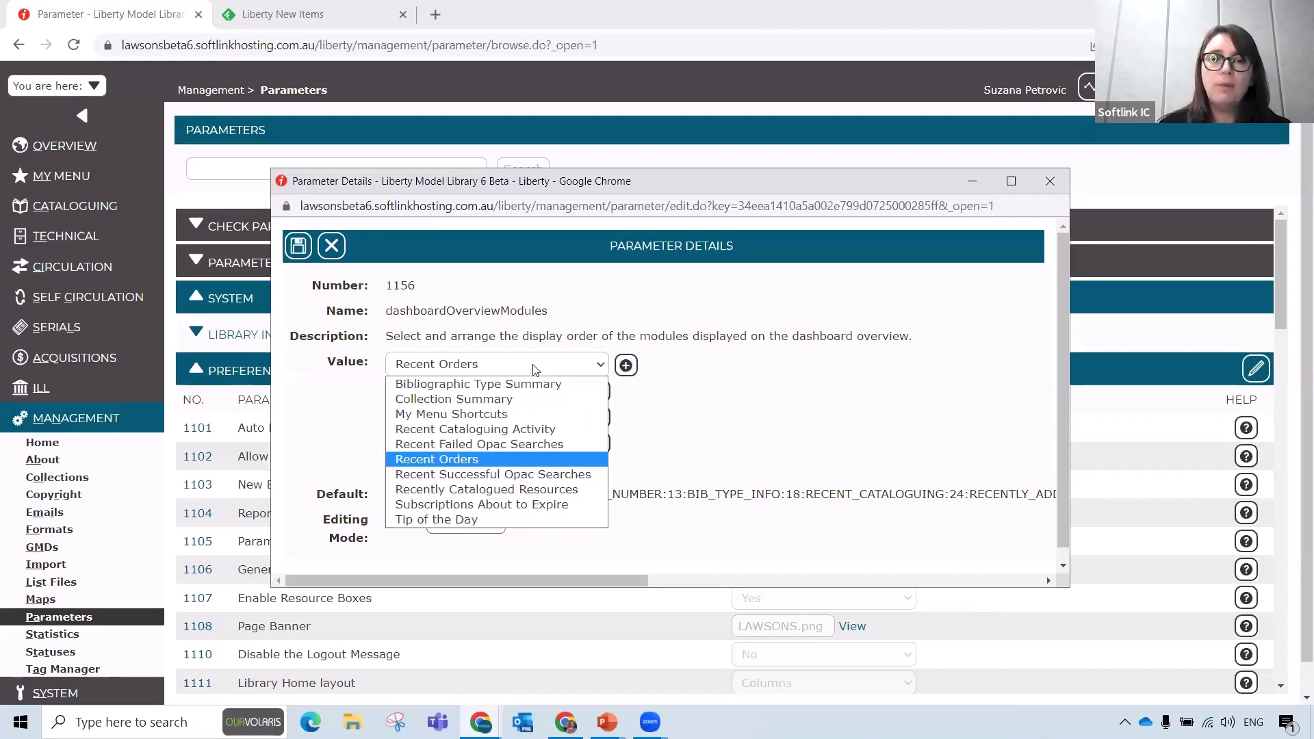
left_click(473, 399)
left_click(626, 366)
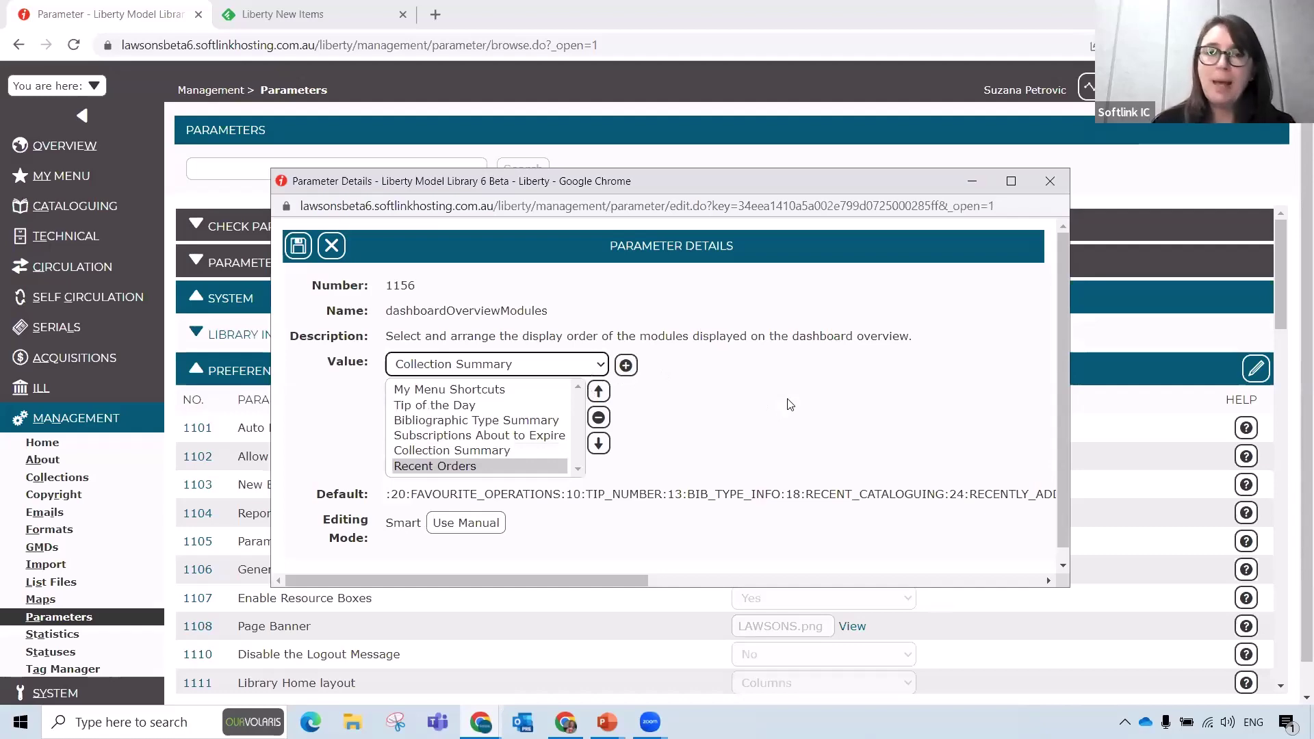
left_click(296, 246)
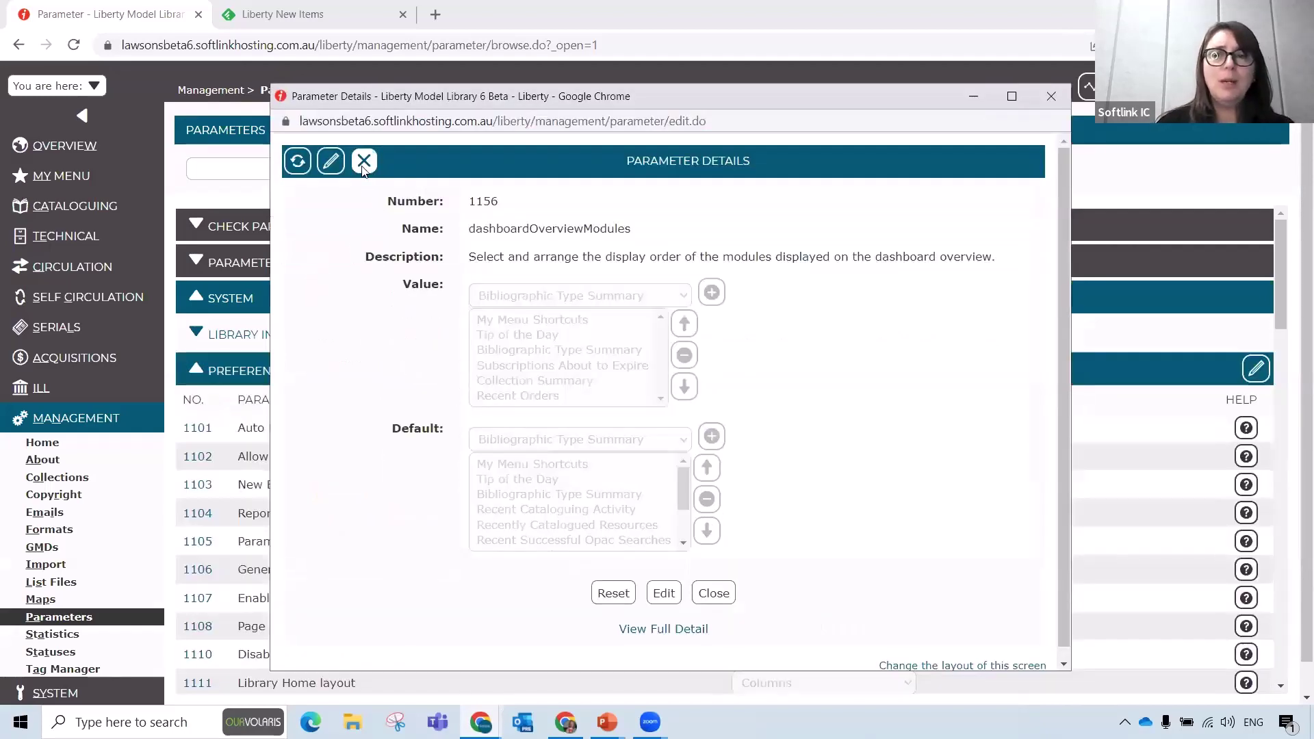
left_click(363, 165)
Step: Go to the Overview dashboard and review its updated modules, along with the Notices, Things To Do and Softlink IC Blog sections
left_click(35, 148)
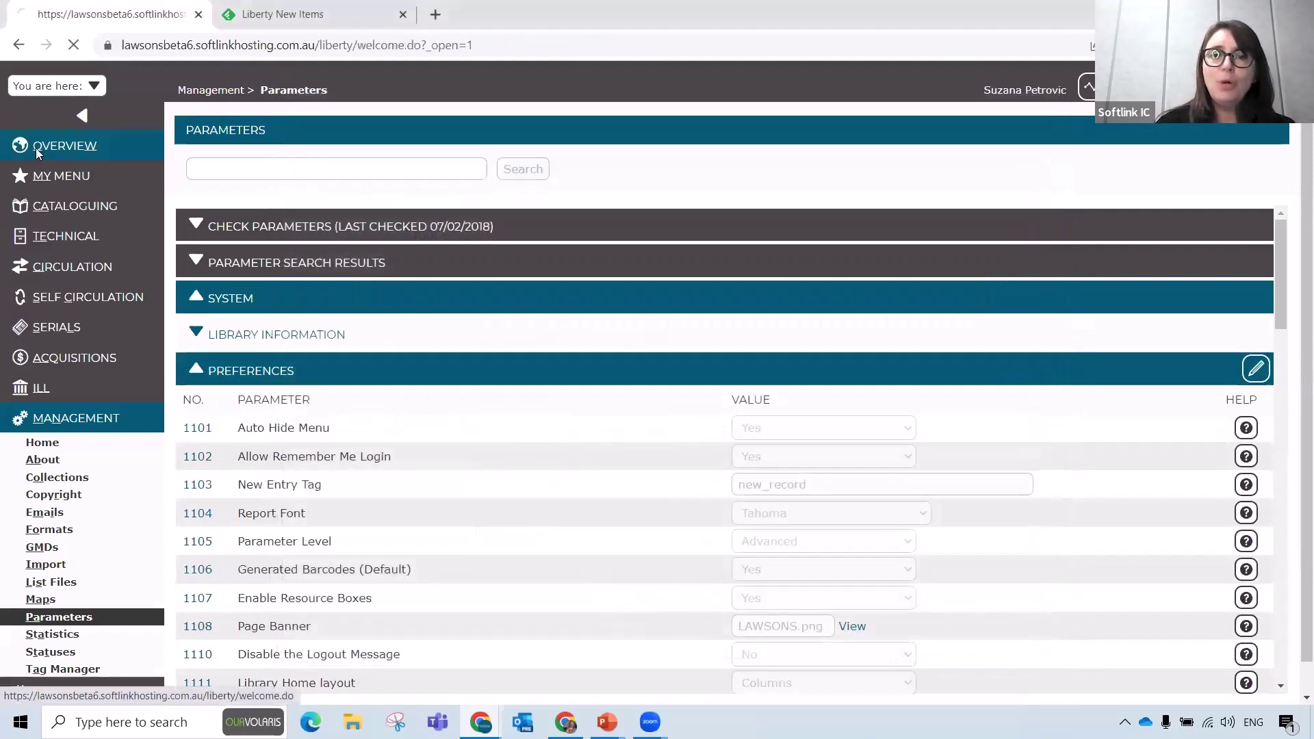
scroll(342, 301, "down", 1)
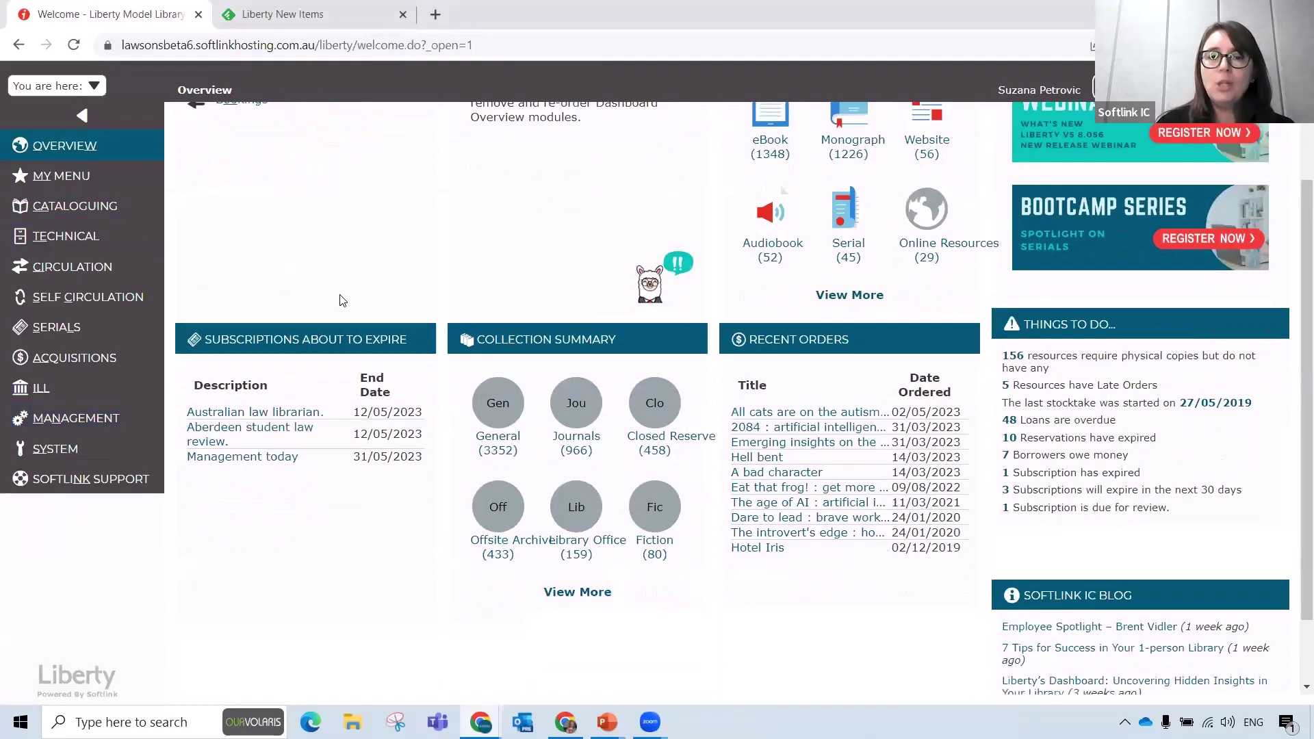
scroll(343, 301, "down", 1)
scroll(343, 301, "up", 2)
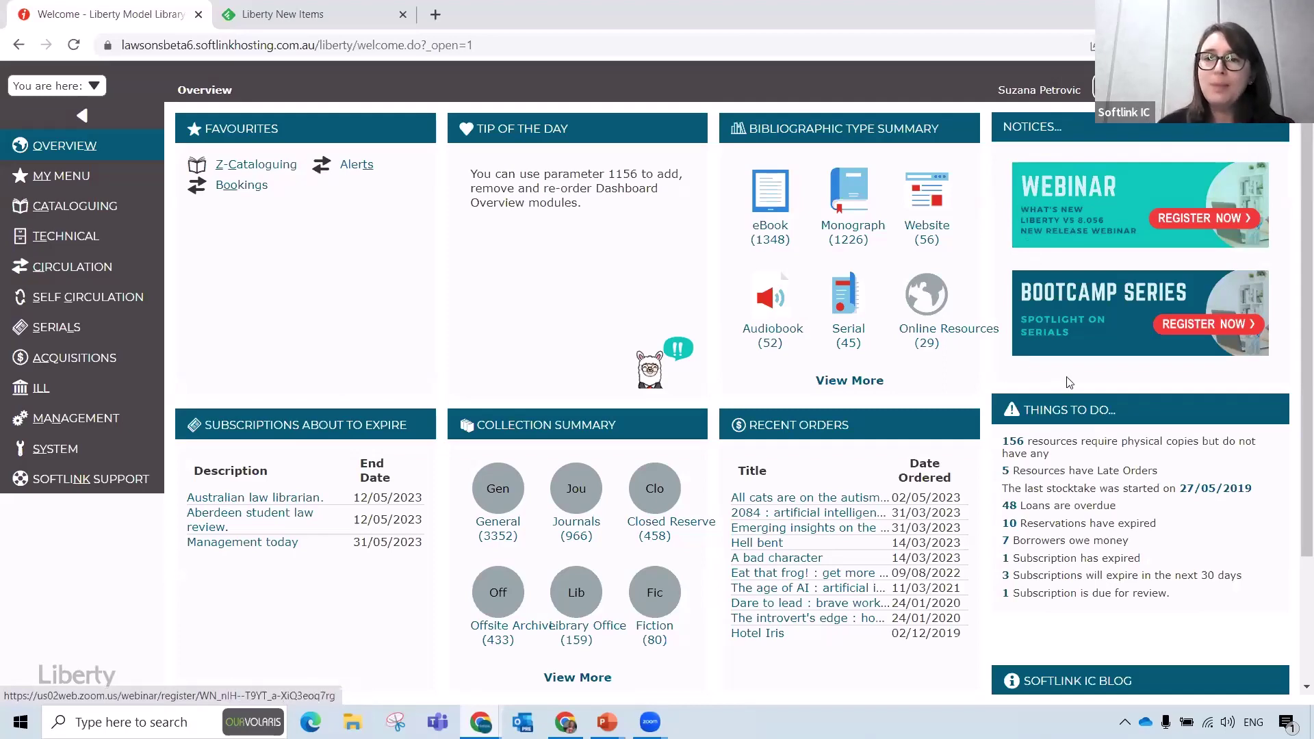
scroll(1072, 406, "down", 2)
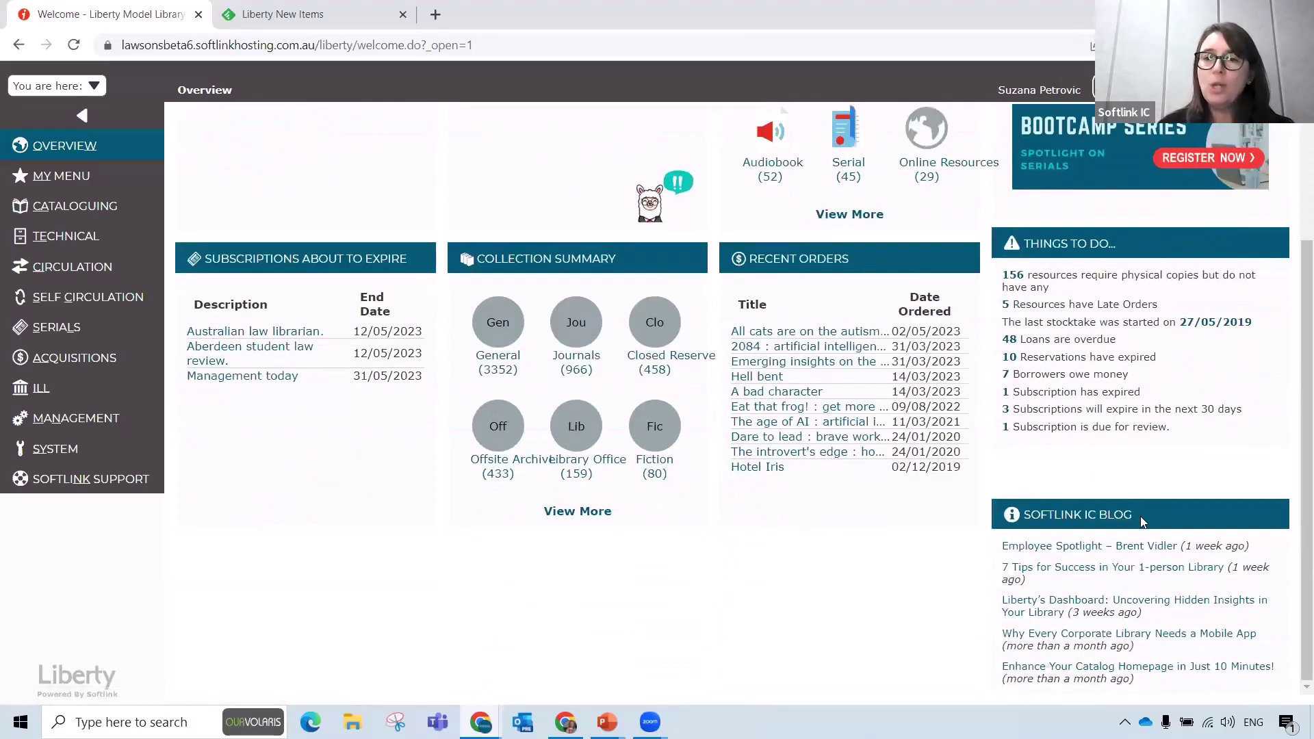
scroll(1089, 386, "up", 2)
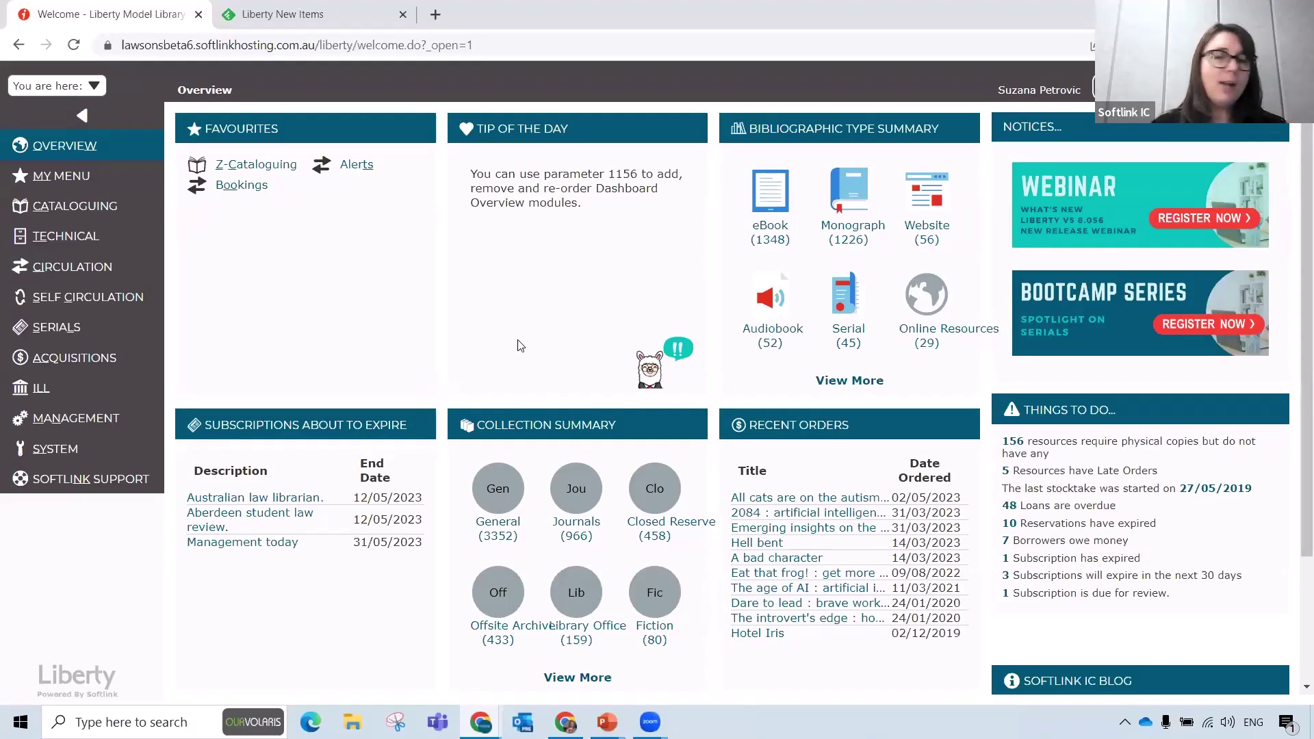
Step: Switch to the running PowerPoint slide show and advance to the Custom Reports – Loan History slide
left_click(607, 722)
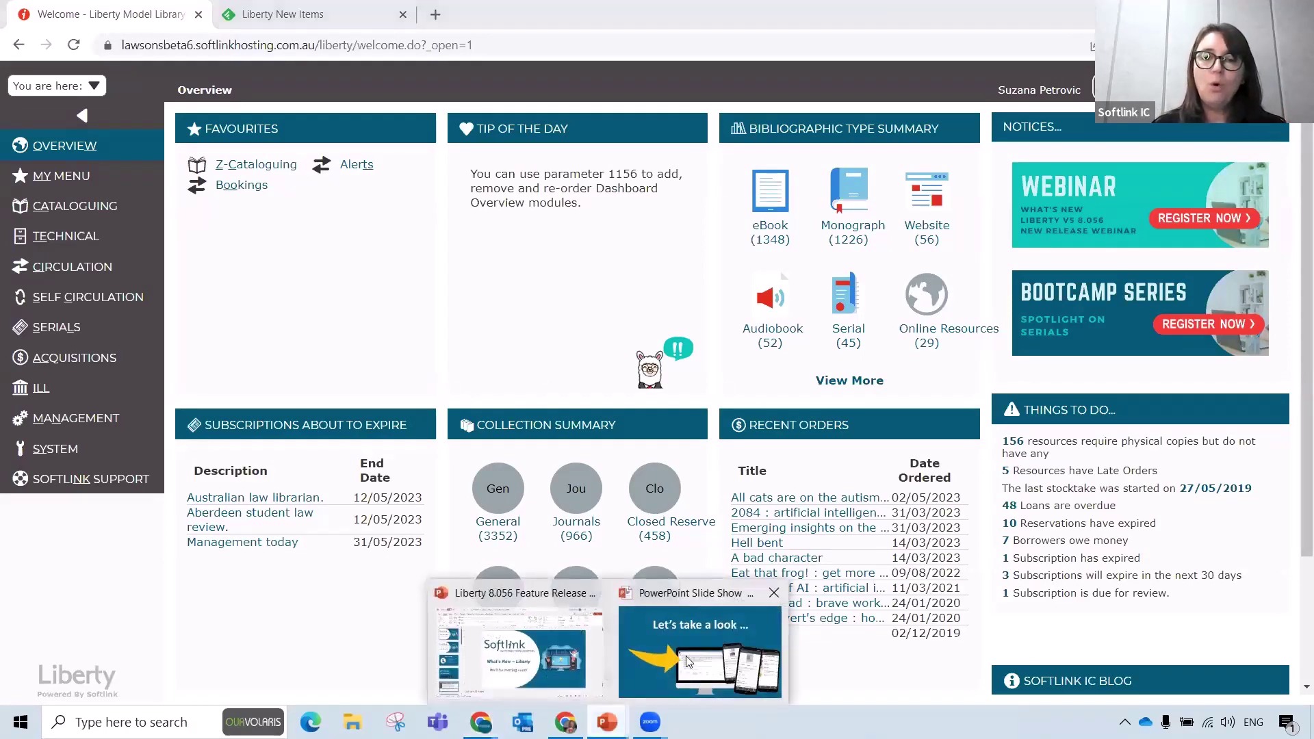
left_click(687, 658)
key("Right")
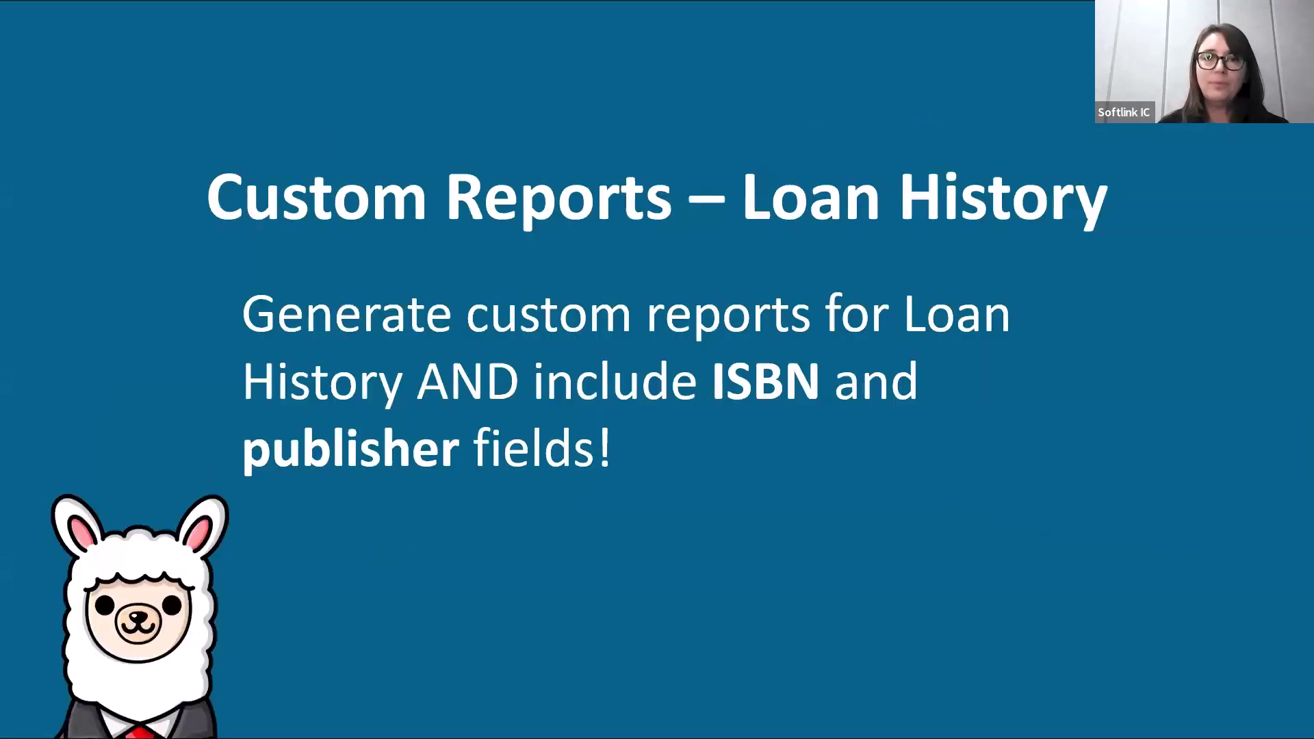